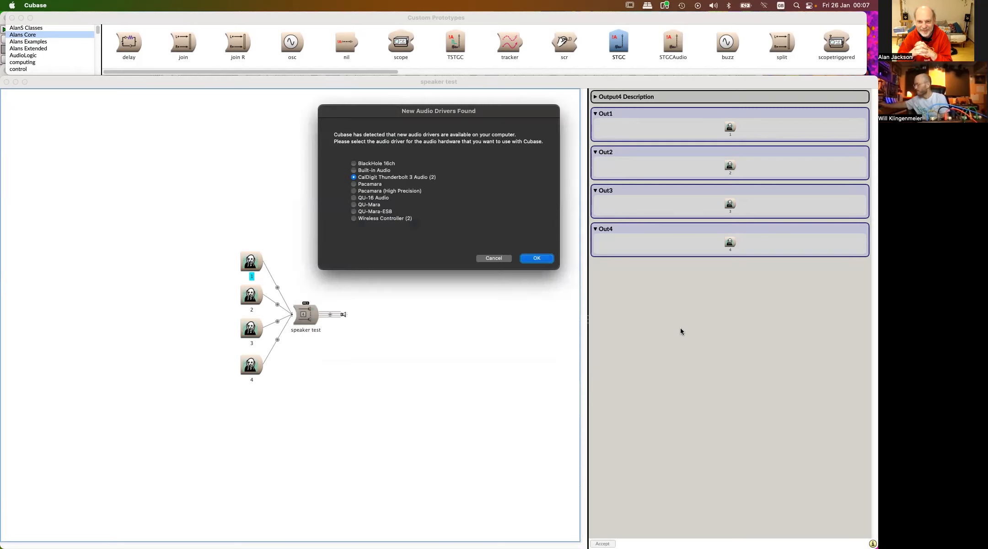
# Choose QU-16 Audio as the audio driver and create an empty project in the audio routing folder
pyautogui.click(353, 197)
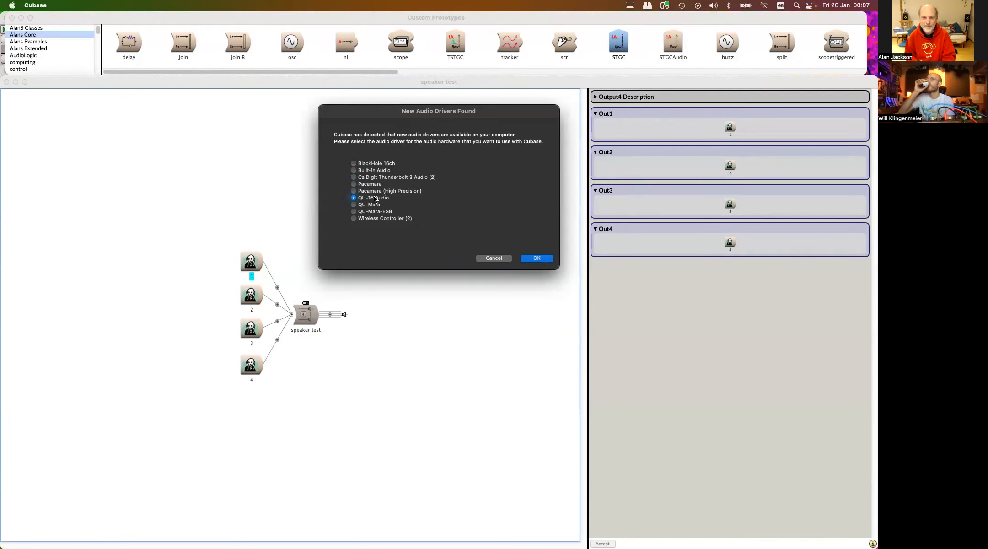
pyautogui.click(538, 259)
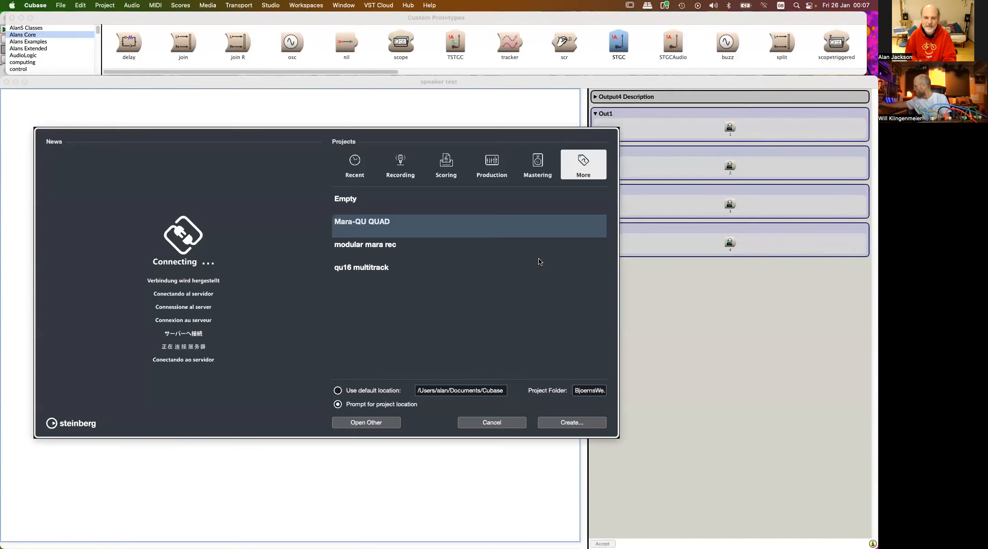
pyautogui.click(356, 201)
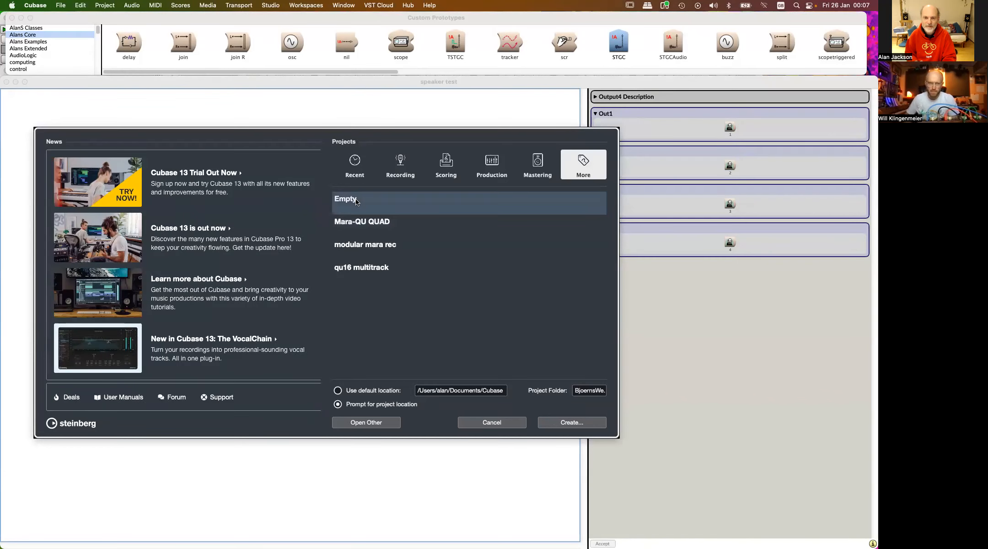
pyautogui.doubleClick(357, 202)
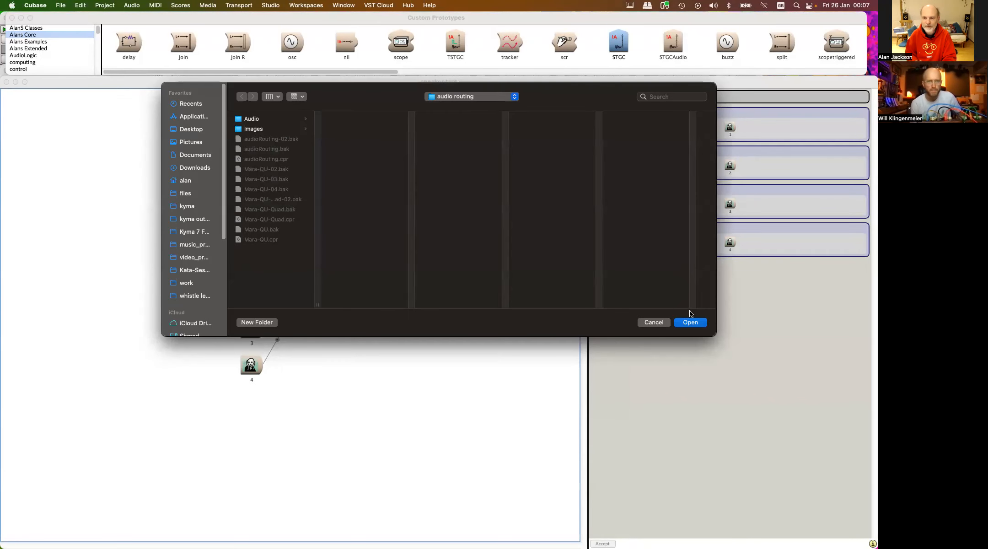
pyautogui.click(690, 323)
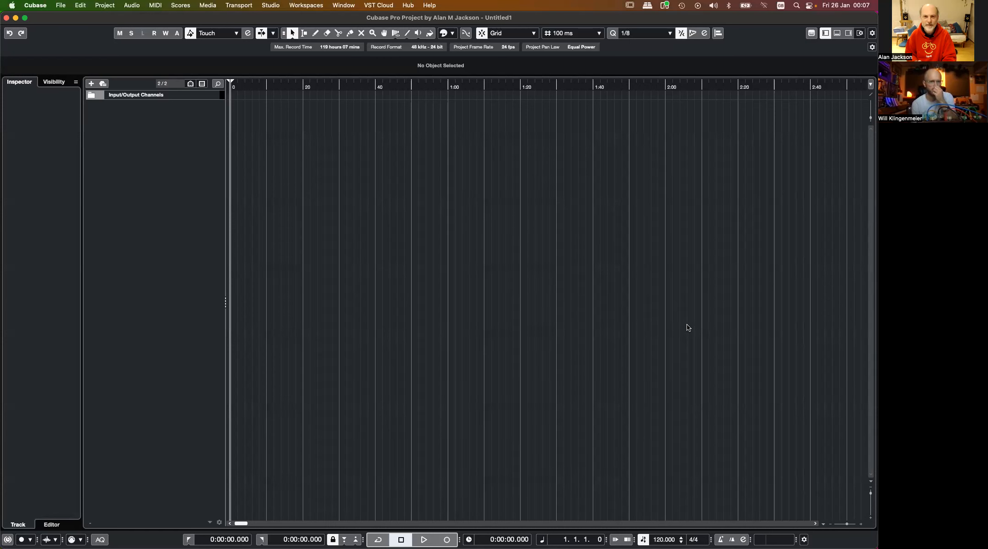
pyautogui.click(271, 5)
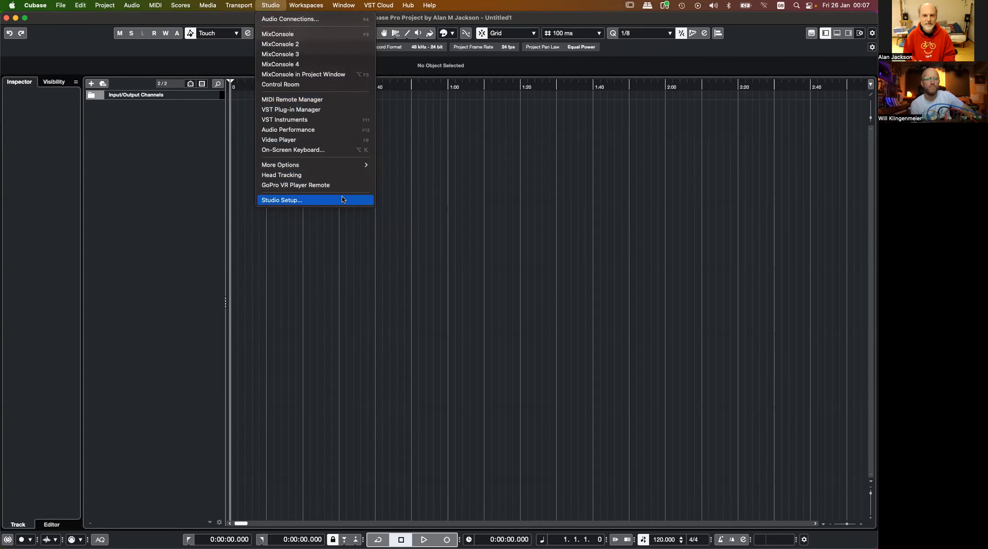
pyautogui.moveTo(237, 5)
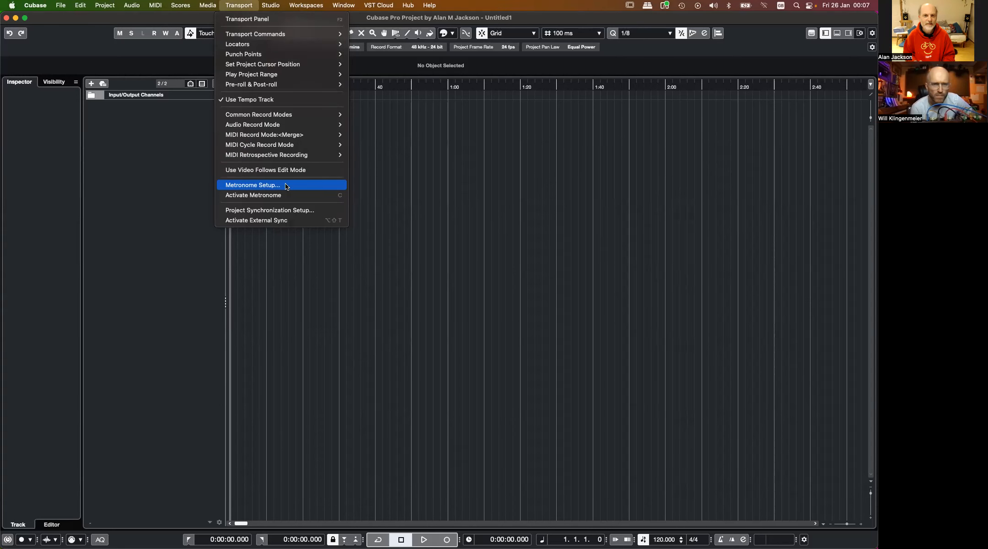
pyautogui.click(286, 186)
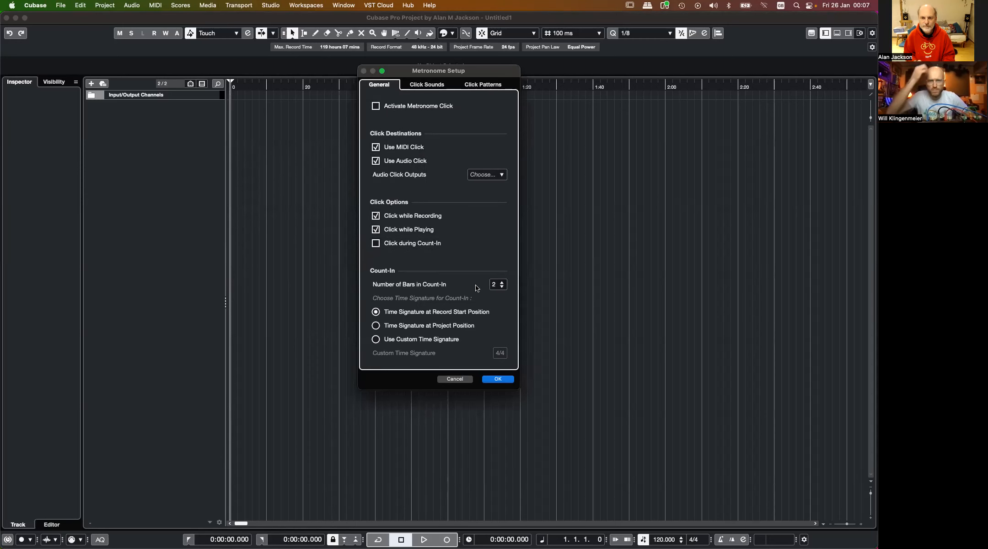
pyautogui.click(456, 379)
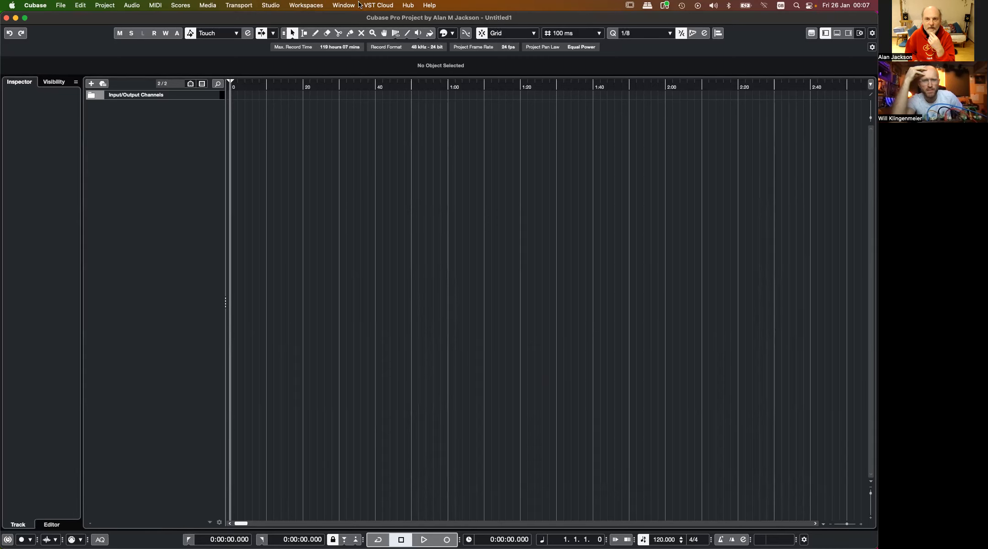
pyautogui.click(157, 5)
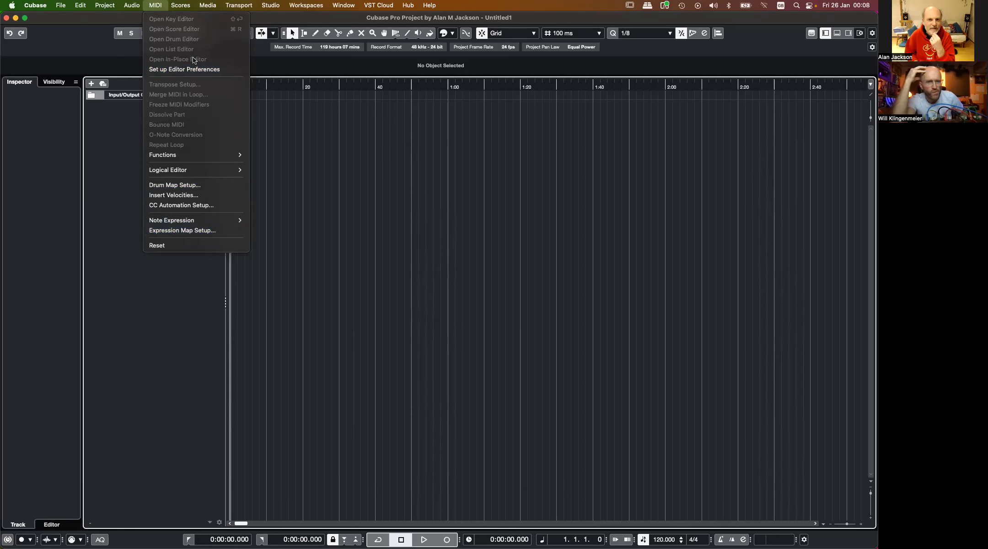
pyautogui.moveTo(173, 5)
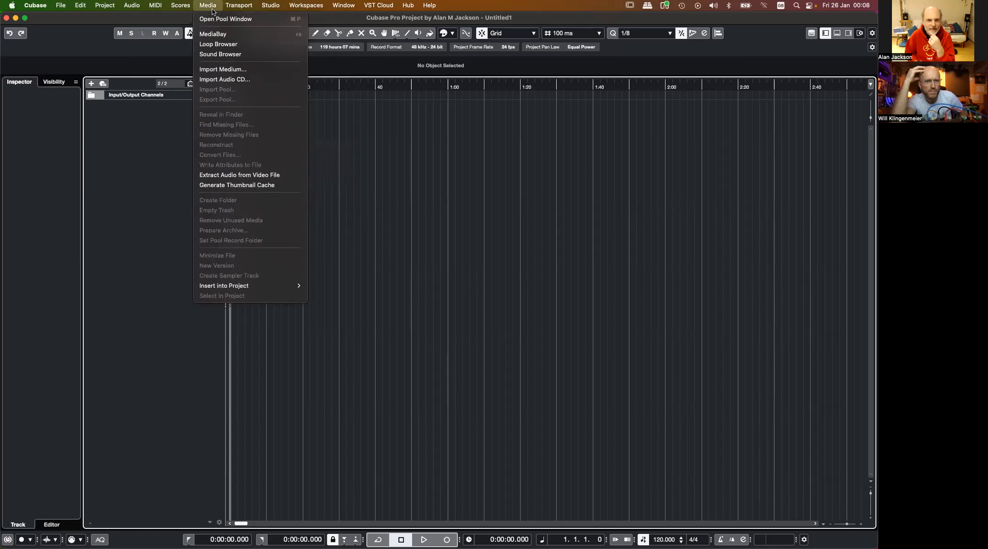
pyautogui.moveTo(104, 5)
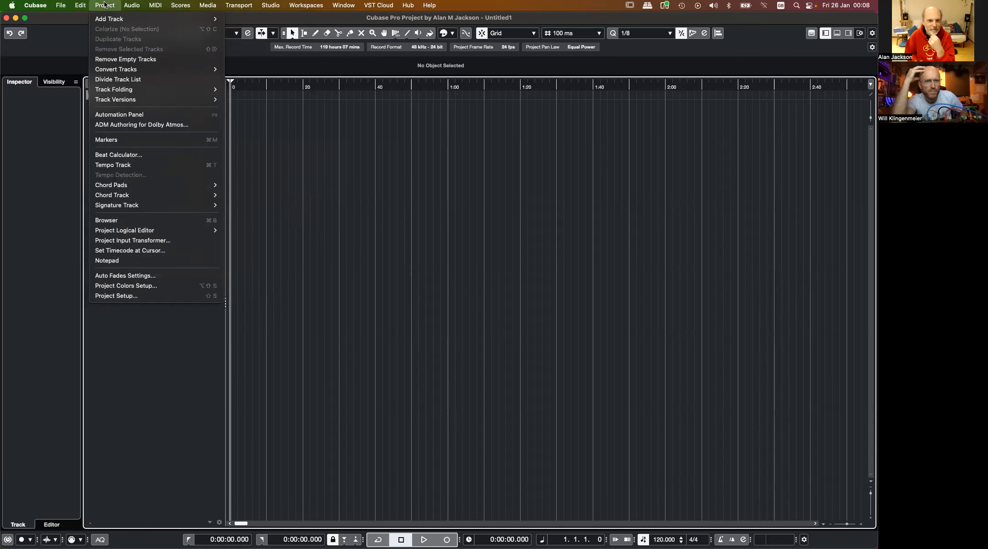
# Activate external sync for the project and switch it back off
pyautogui.moveTo(136, 5)
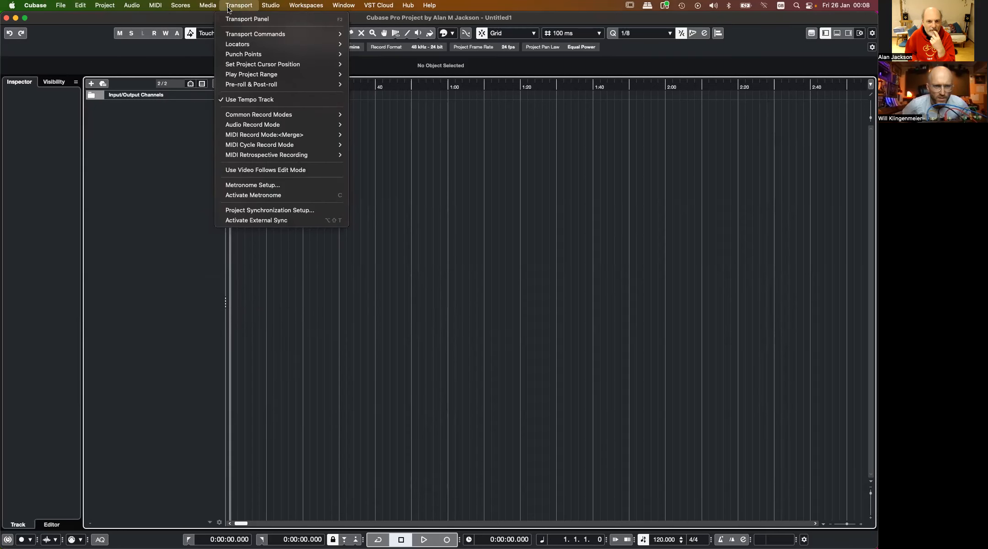
pyautogui.click(281, 220)
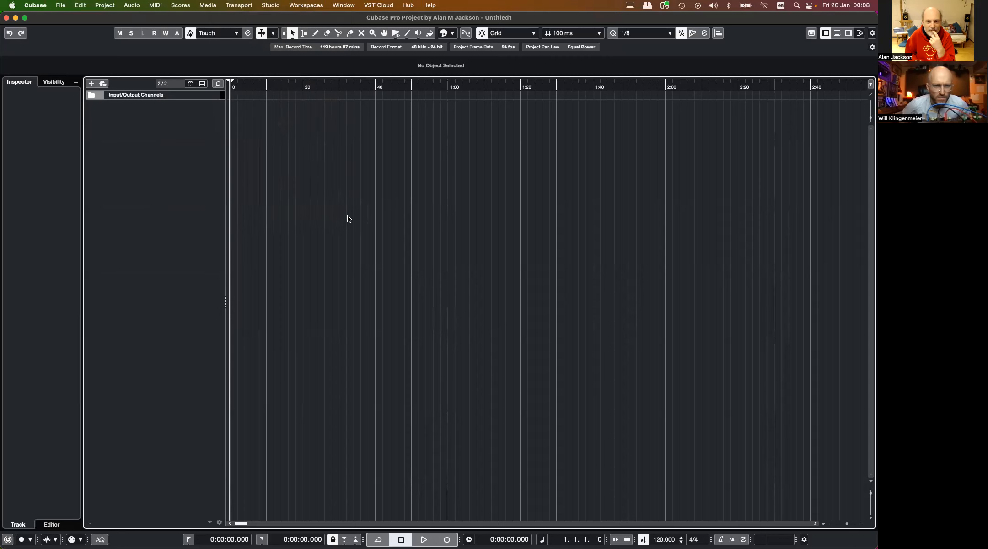
pyautogui.click(232, 5)
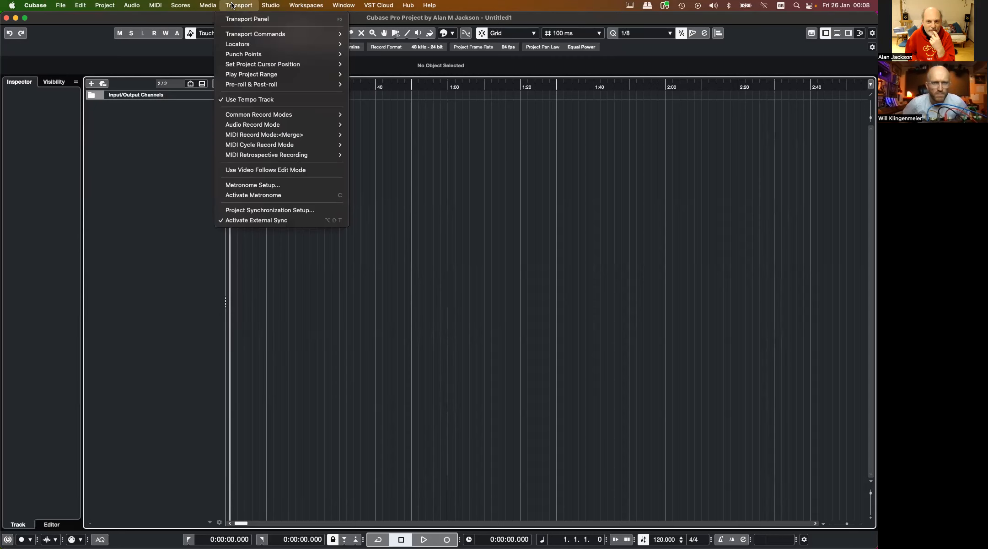
pyautogui.click(269, 221)
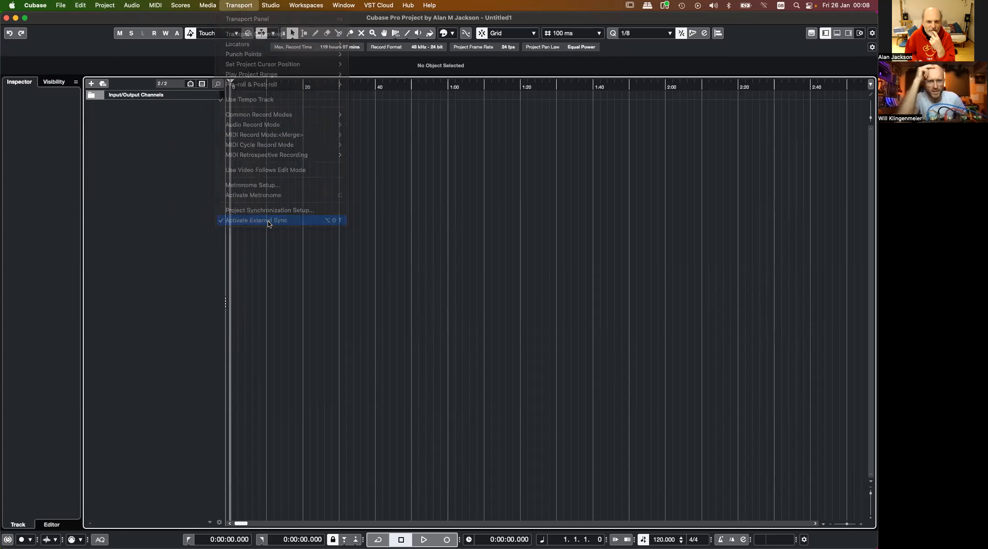
# Enable pacamara-1010 as a MIDI clock destination in the project synchronisation setup
pyautogui.click(234, 6)
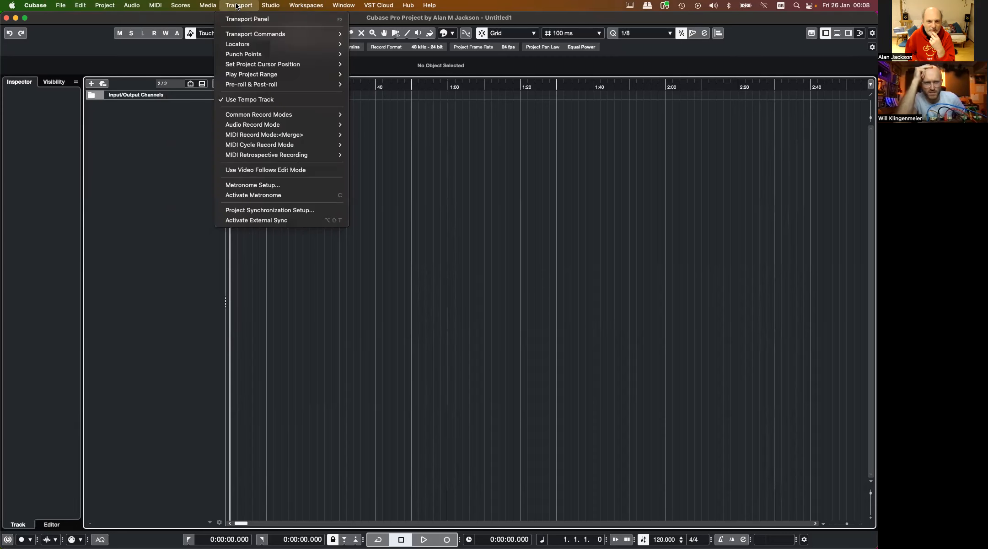
pyautogui.click(275, 211)
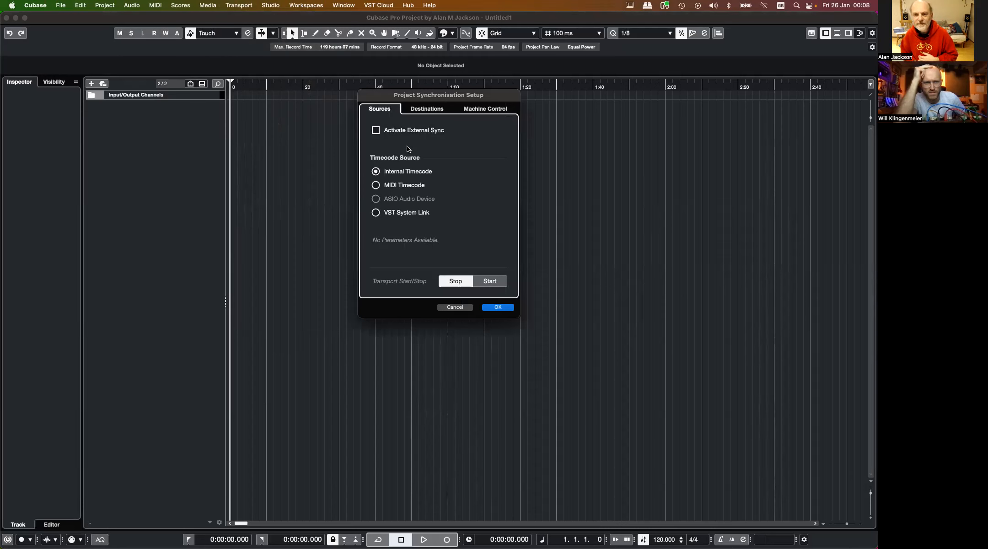
pyautogui.click(432, 109)
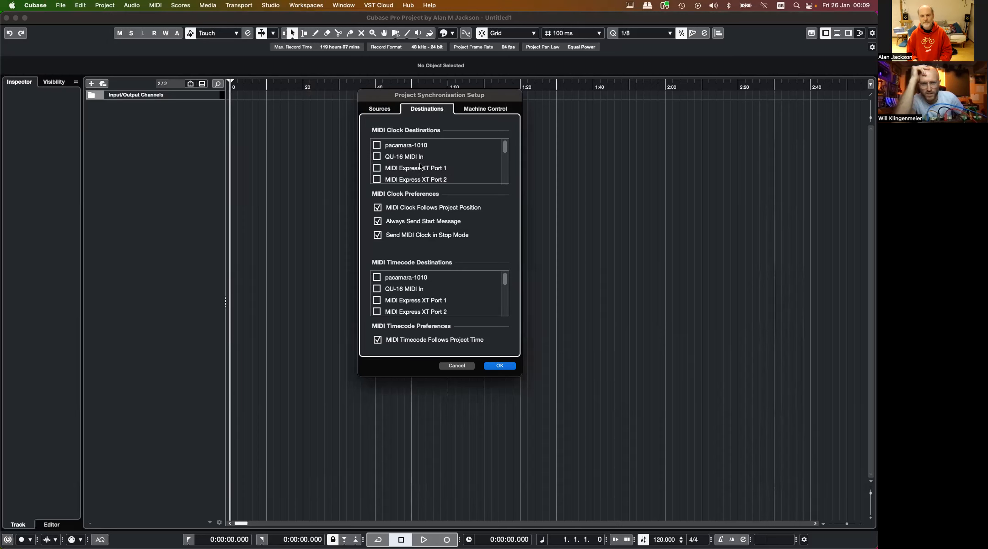
pyautogui.scroll(-1, 420, 167)
pyautogui.scroll(1, 421, 166)
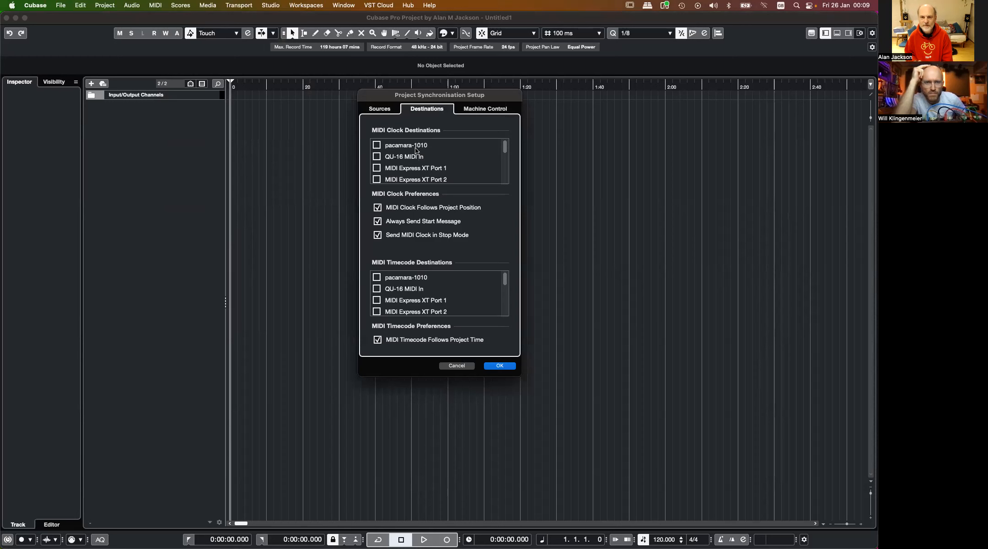
pyautogui.scroll(-6, 474, 159)
pyautogui.scroll(-3, 473, 159)
pyautogui.scroll(9, 474, 159)
# Switch to System Preferences, examine the KymaConnect MIDI connections beside the synchronisation settings, and close the preferences window
pyautogui.moveTo(17, 155)
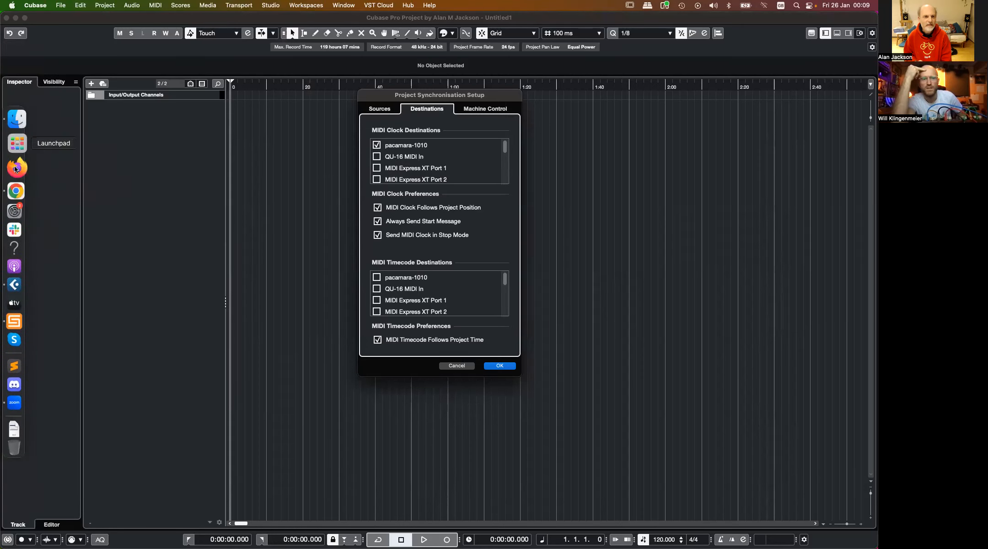
pyautogui.click(28, 194)
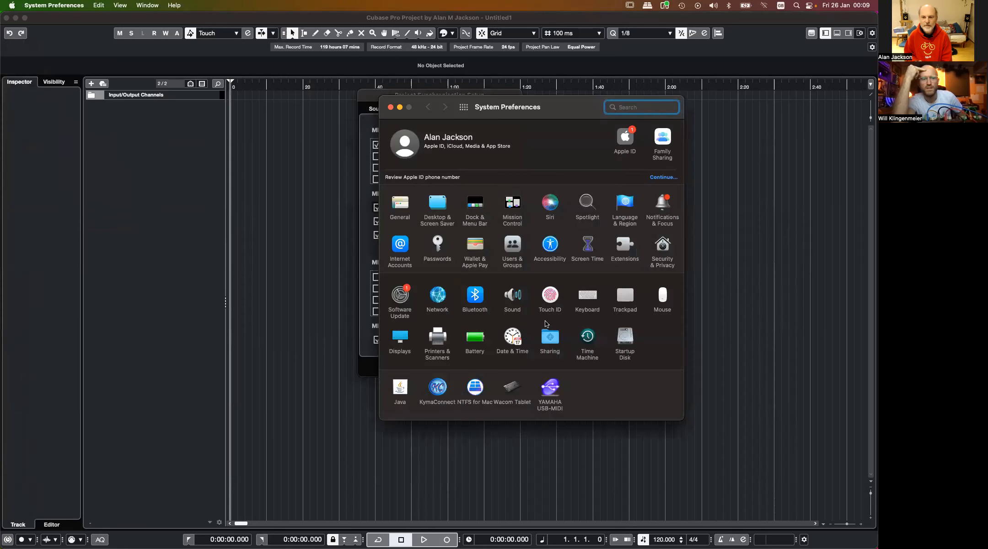
pyautogui.click(437, 394)
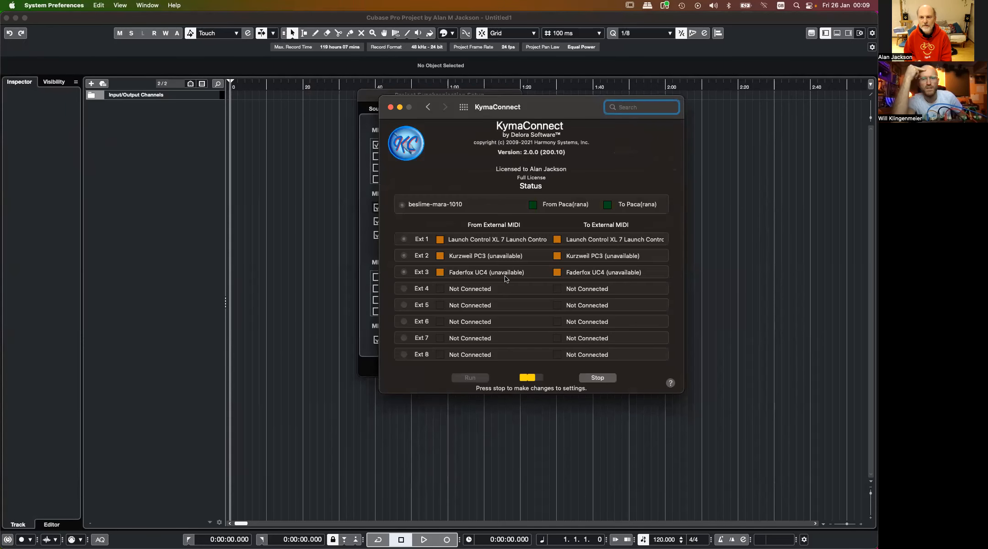
pyautogui.moveTo(556, 108); pyautogui.dragTo(221, 94)
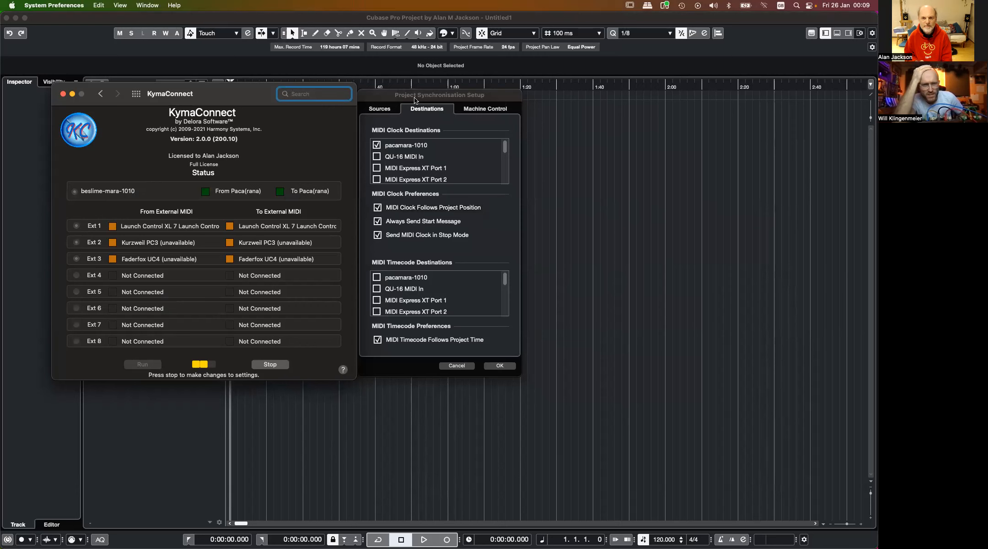
pyautogui.moveTo(221, 93); pyautogui.dragTo(214, 88)
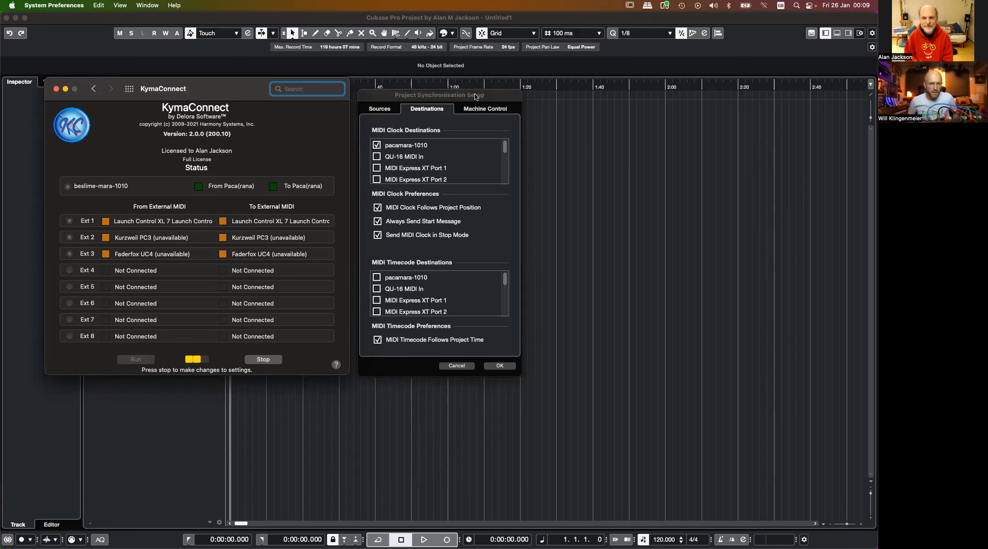
pyautogui.click(593, 151)
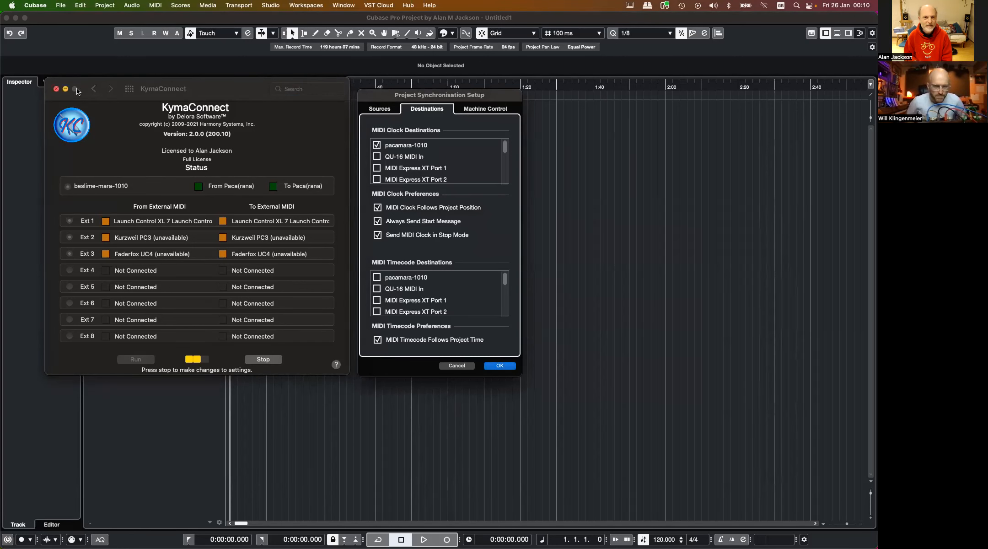
pyautogui.click(55, 89)
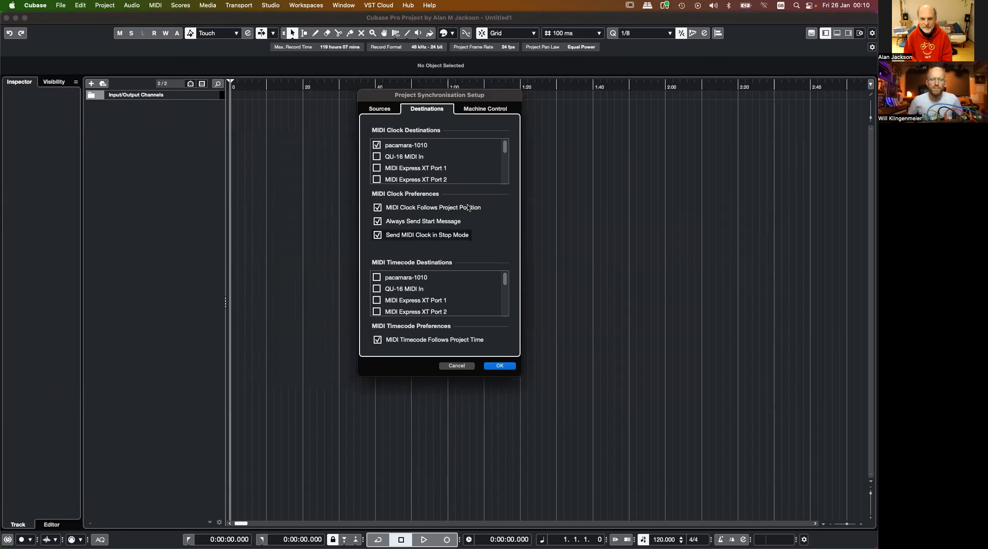
# Look over the MIDI timecode destinations, apply the project synchronisation settings and start playback
pyautogui.scroll(-8, 457, 292)
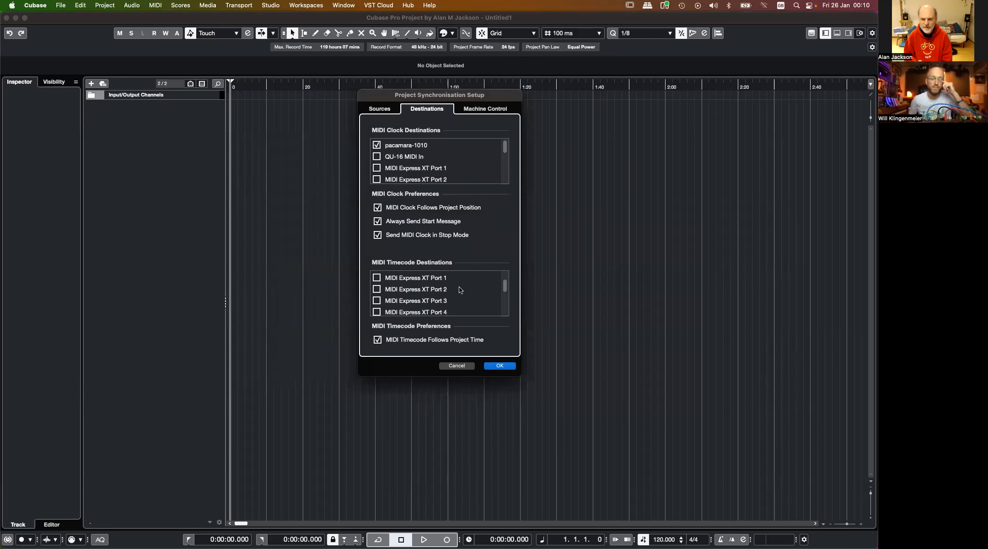
pyautogui.scroll(8, 460, 290)
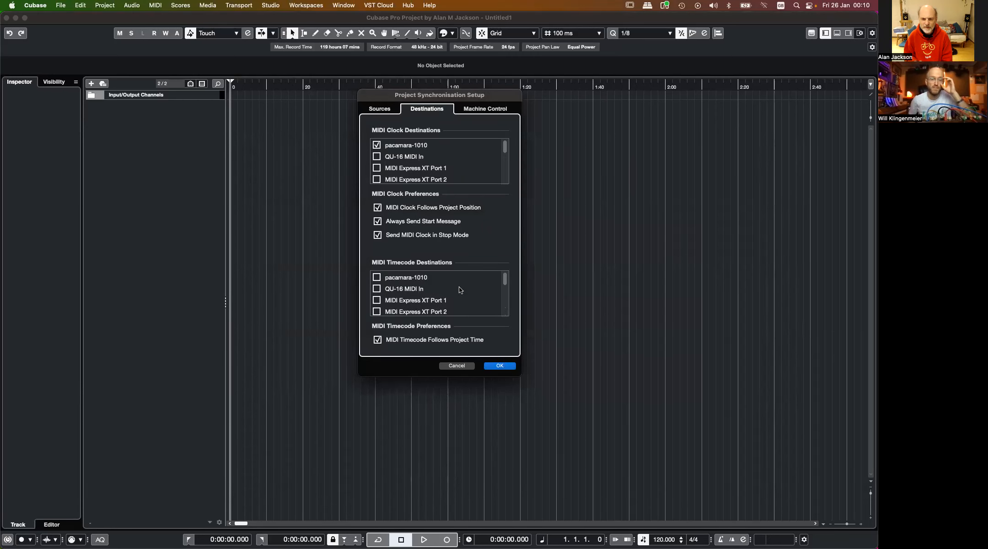
pyautogui.click(505, 367)
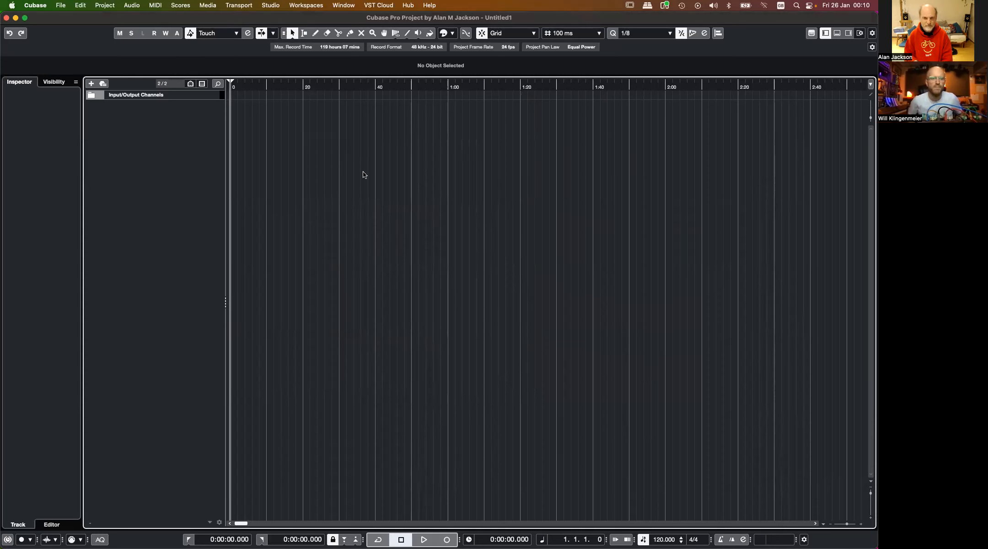
pyautogui.press('space')
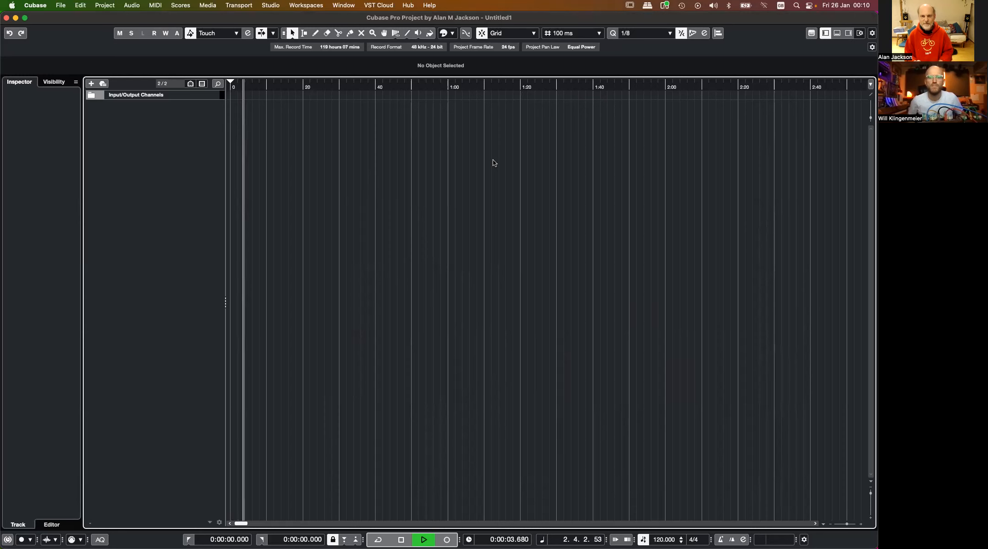
# Switch to Kyma and place its DSP Status window over the speaker test sound's signal flow
pyautogui.press('super+Tab')
pyautogui.press('super+Tab')
pyautogui.press('super+Tab')
pyautogui.press('super+grave')
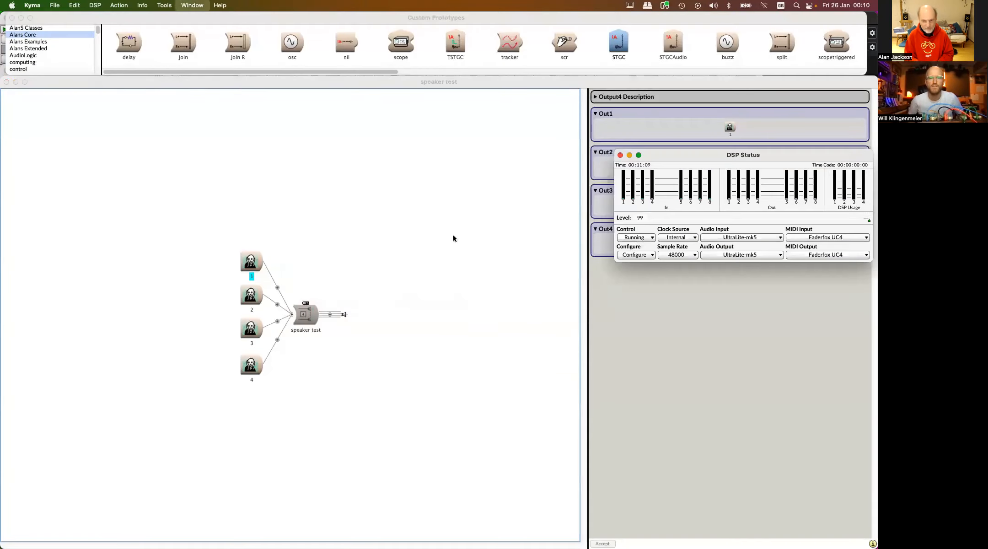
pyautogui.moveTo(678, 157); pyautogui.dragTo(301, 222)
# Open Kyma's MIDI configuration and show the incoming MIDI messages, moving the configuration dialog clear of the event log
pyautogui.click(265, 319)
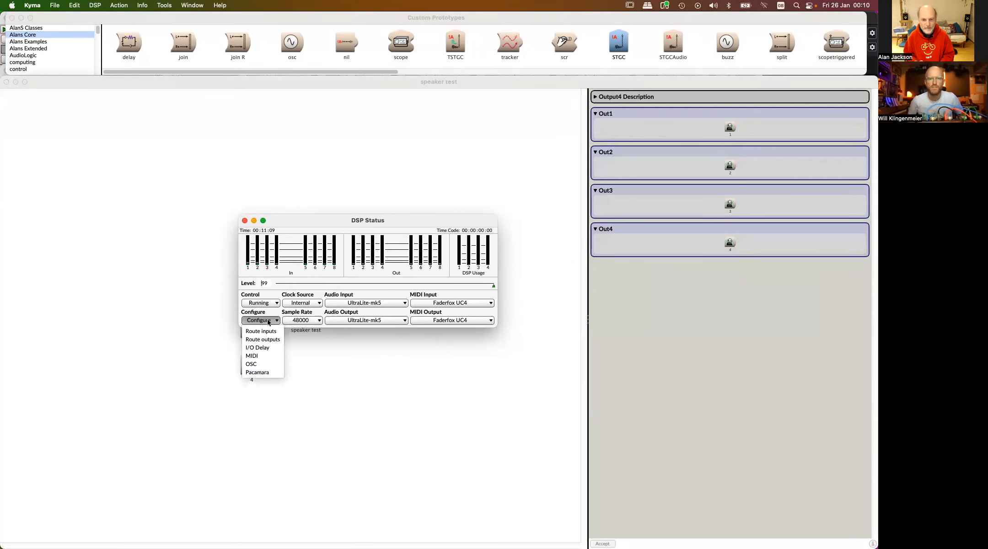
pyautogui.click(260, 356)
pyautogui.click(489, 251)
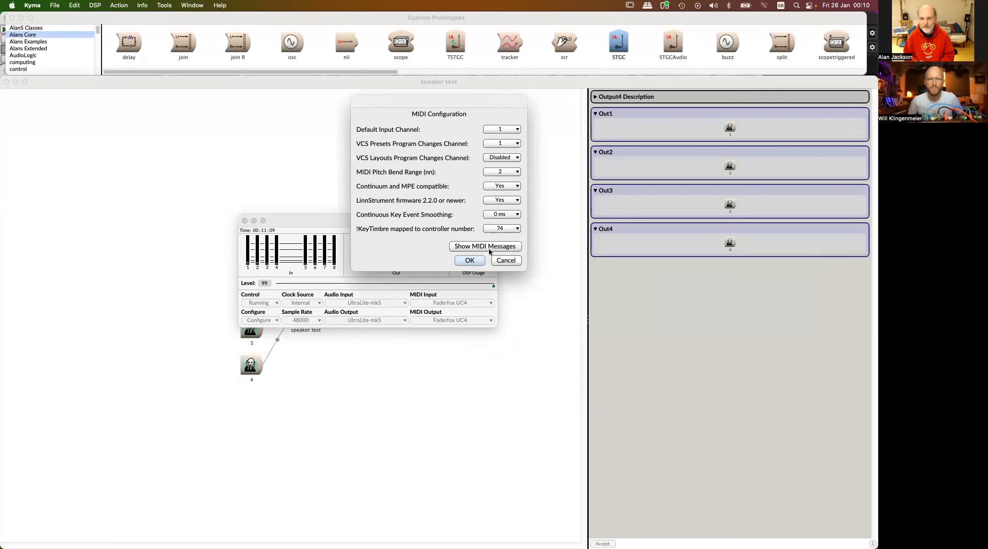
pyautogui.moveTo(400, 106); pyautogui.dragTo(561, 93)
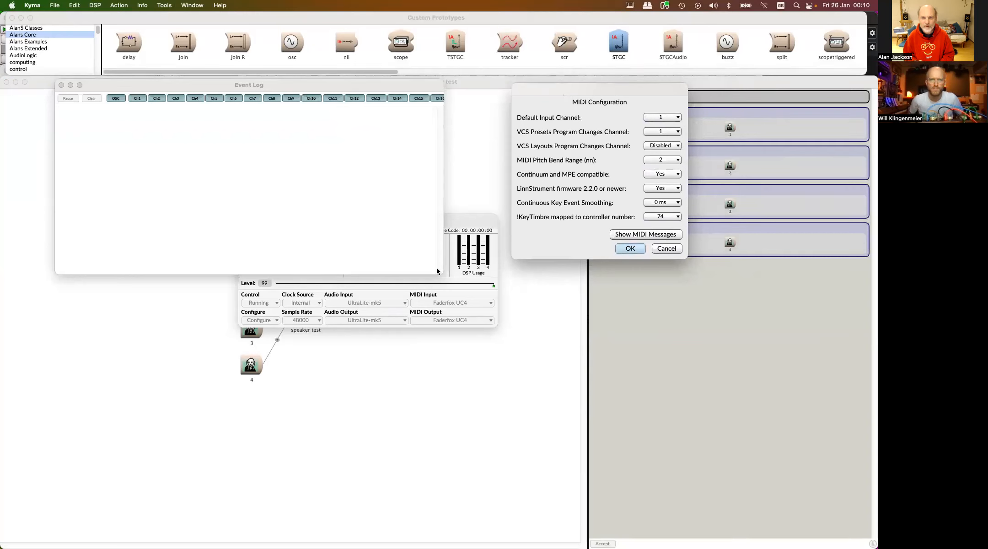
# Cancel the MIDI configuration and reload the Pacamara, bringing the speaker test window back to the front
pyautogui.moveTo(438, 275); pyautogui.dragTo(480, 302)
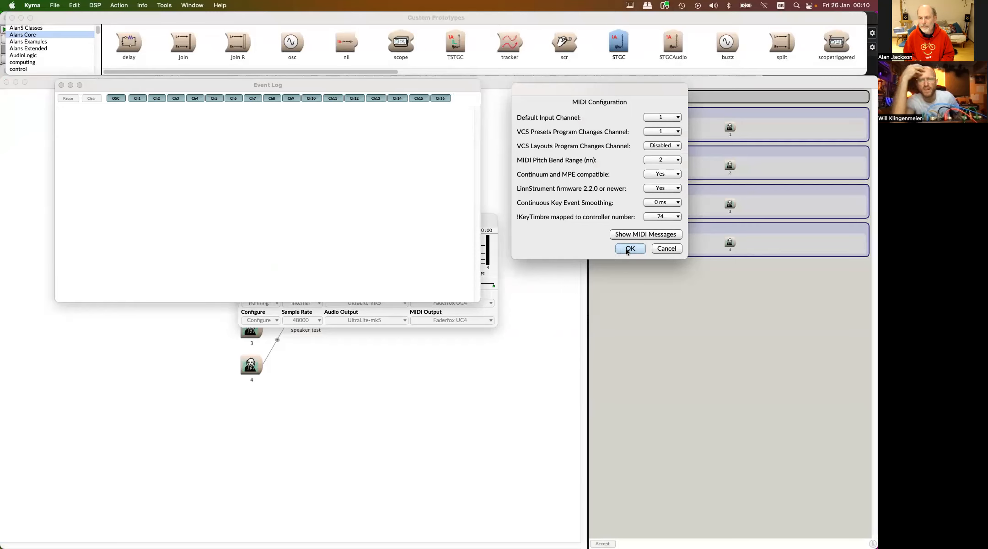
pyautogui.click(658, 249)
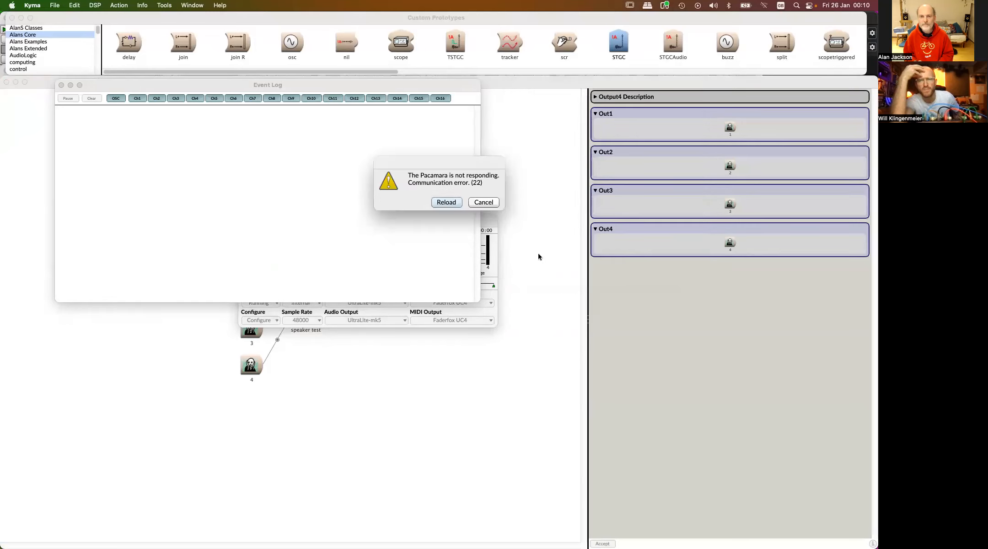
pyautogui.click(447, 204)
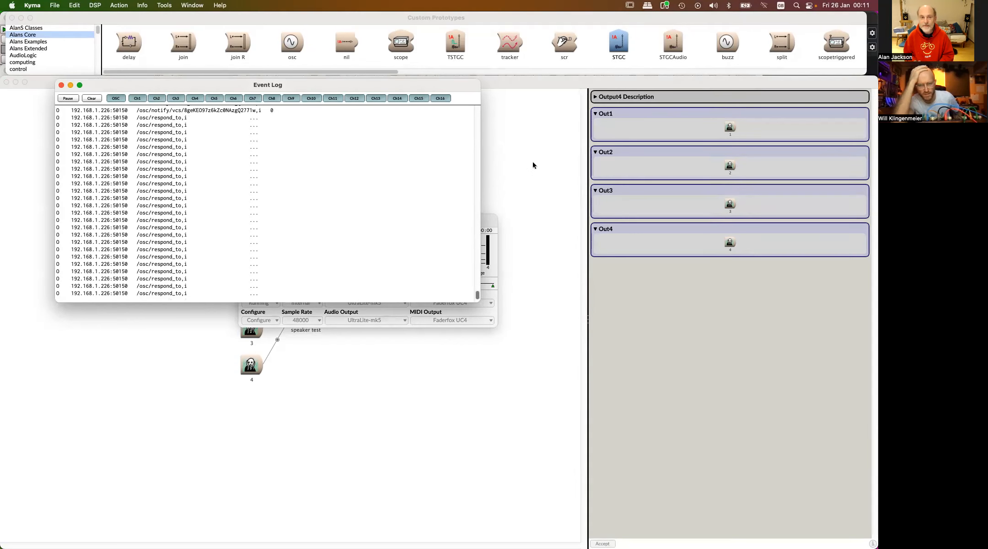
pyautogui.click(540, 112)
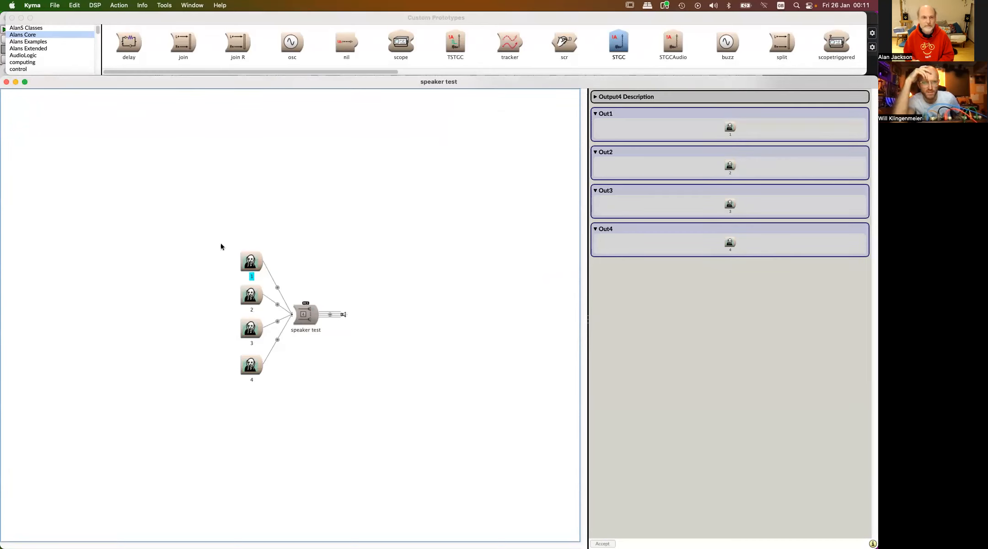
# Switch to System Preferences, open the KymaConnect settings and stop KymaConnect so its settings can be changed
pyautogui.moveTo(3, 108)
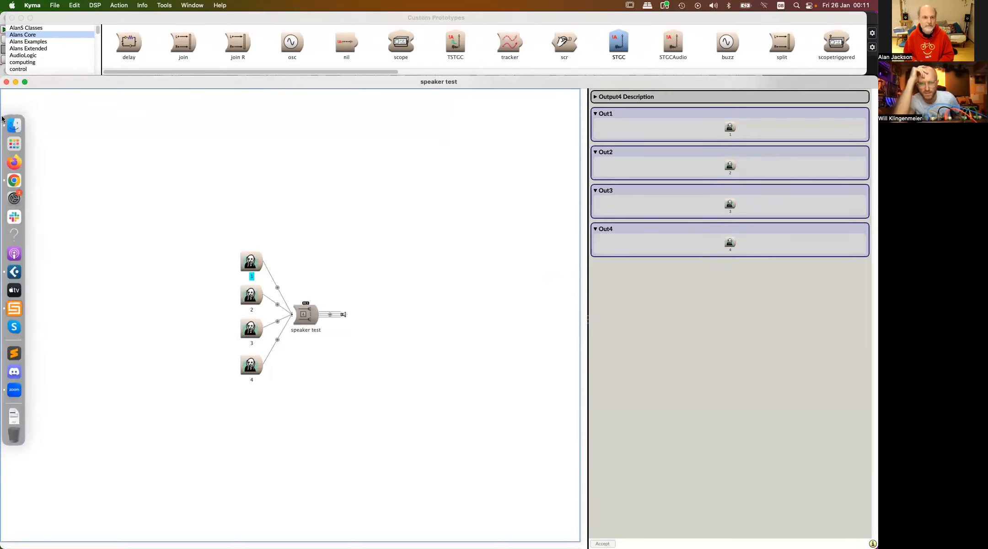
pyautogui.click(26, 206)
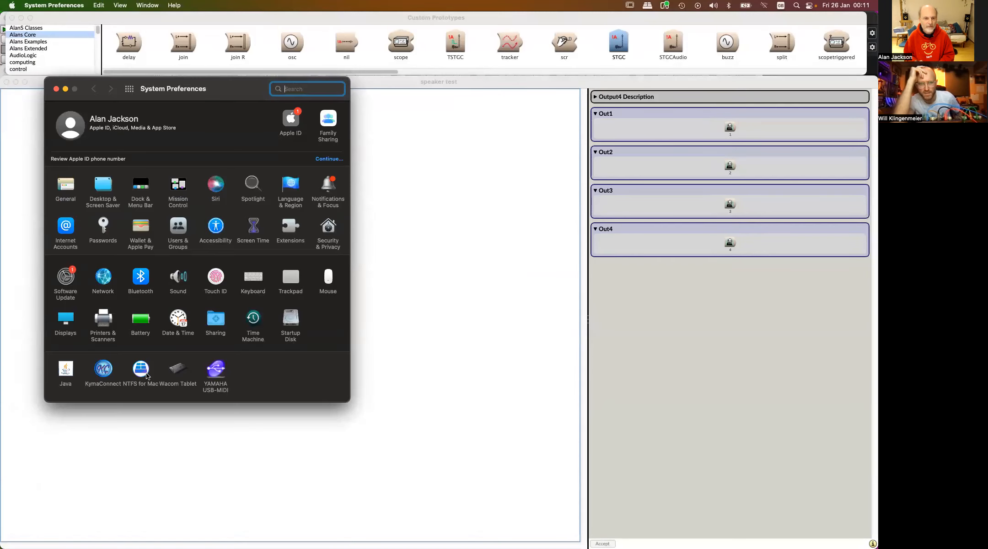
pyautogui.click(106, 370)
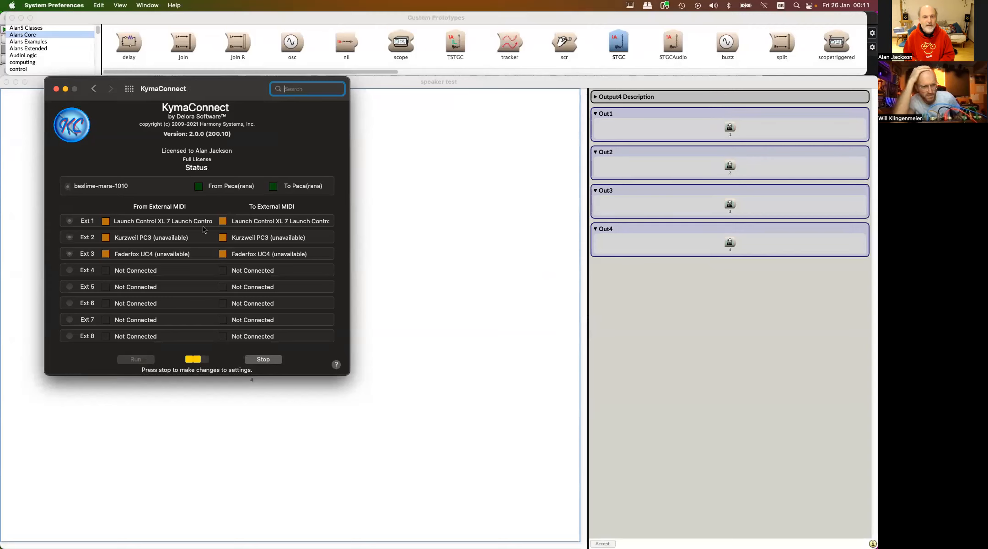
pyautogui.click(264, 362)
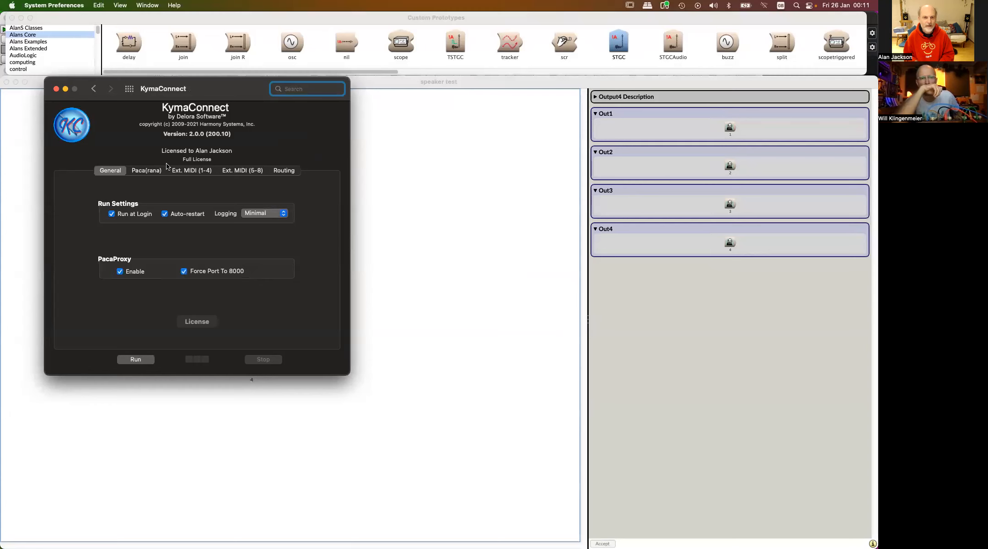
# Disable external MIDI ports 1, 2 and 3 in KymaConnect
pyautogui.click(155, 172)
pyautogui.click(194, 172)
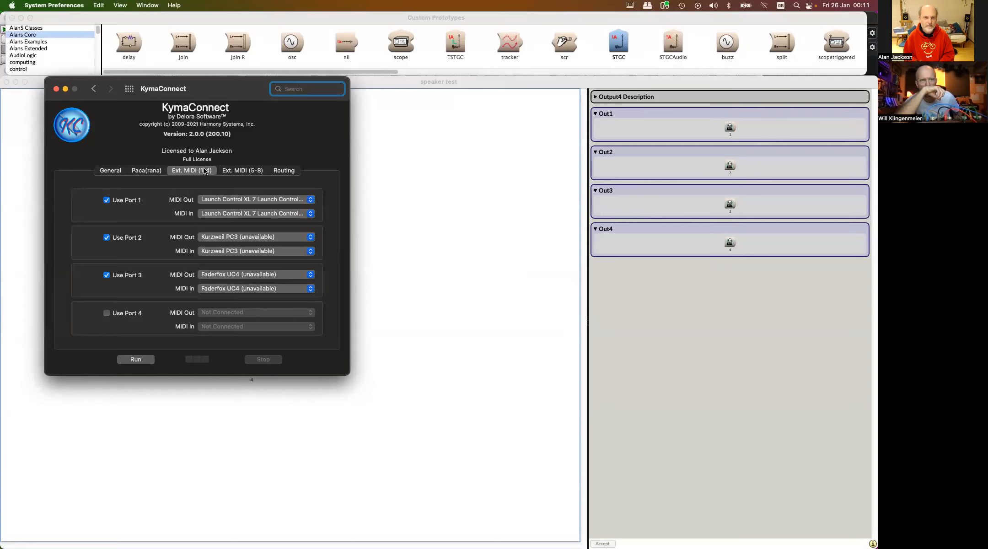
pyautogui.click(106, 201)
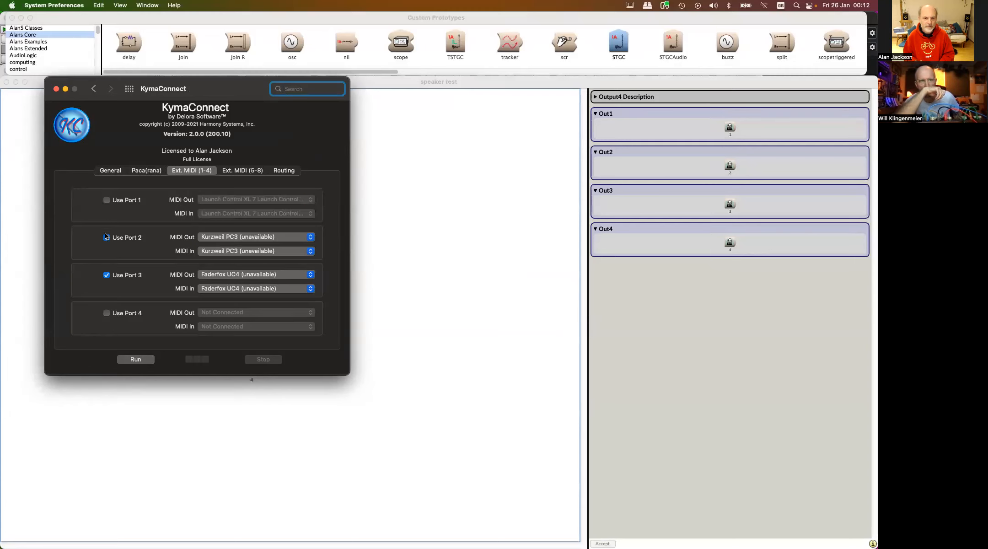
pyautogui.click(106, 240)
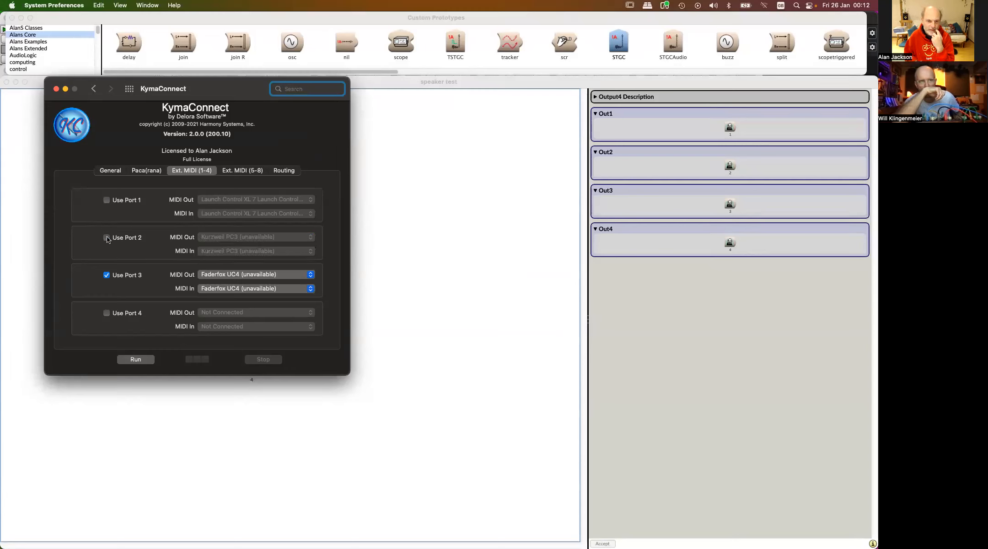
pyautogui.click(107, 276)
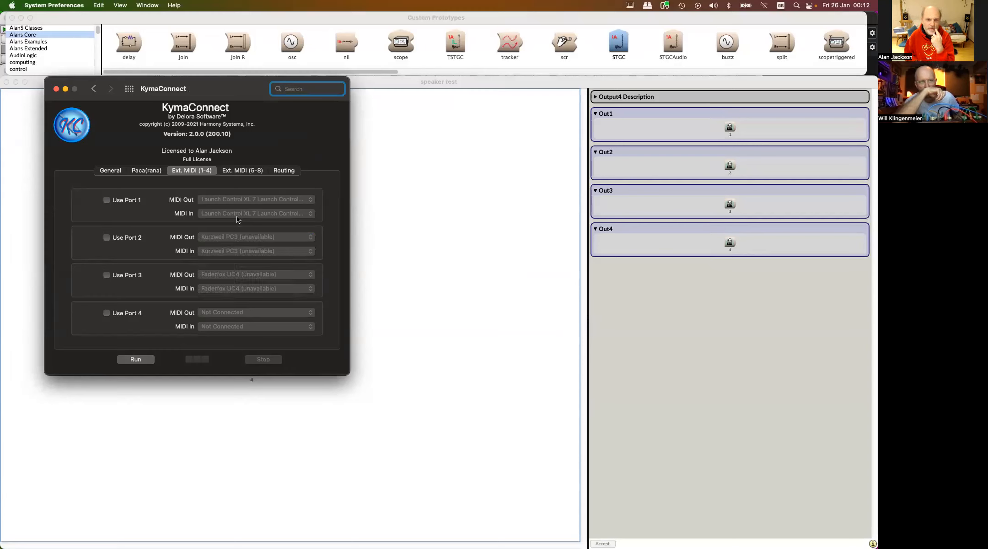
# Check KymaConnect's MIDI routing table and run KymaConnect again
pyautogui.click(244, 172)
pyautogui.click(280, 173)
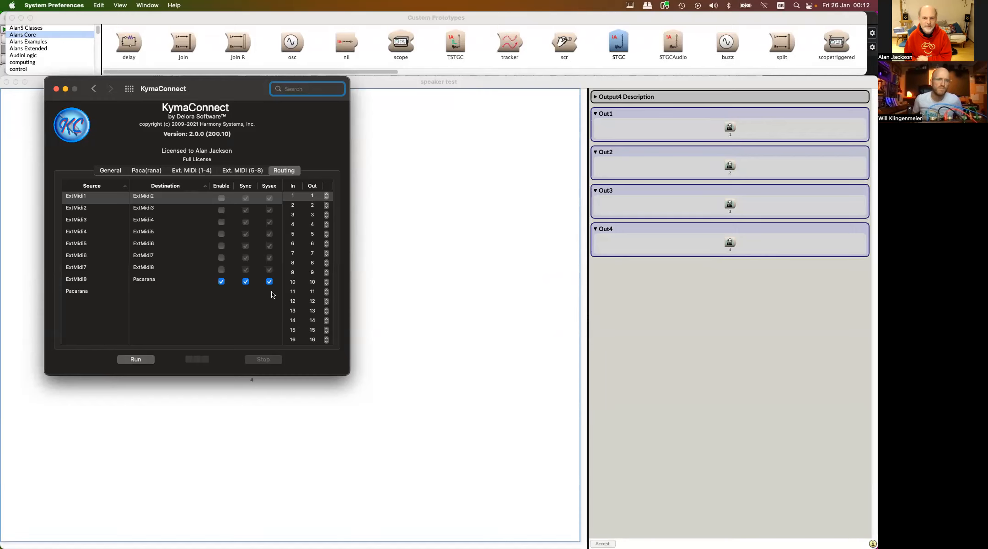
pyautogui.click(137, 360)
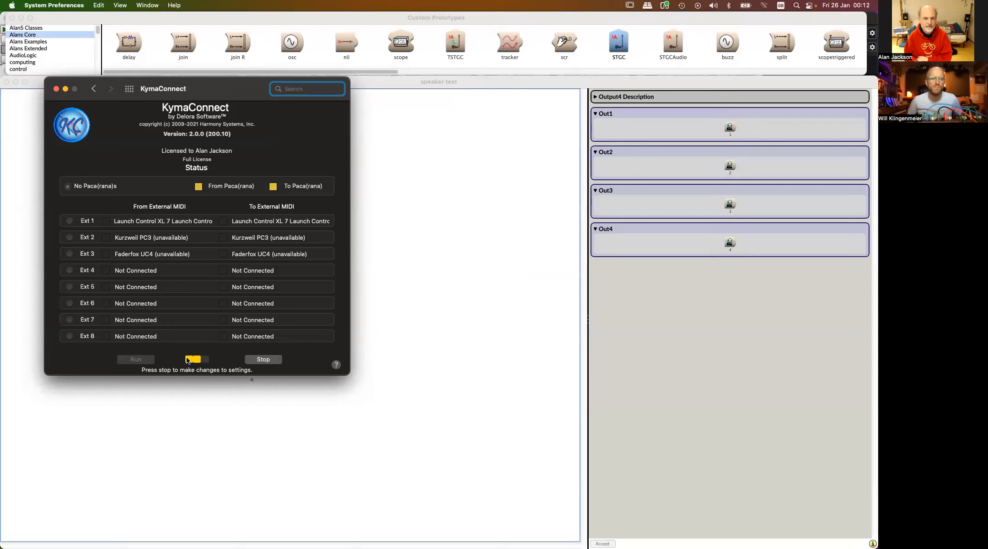
pyautogui.moveTo(187, 360)
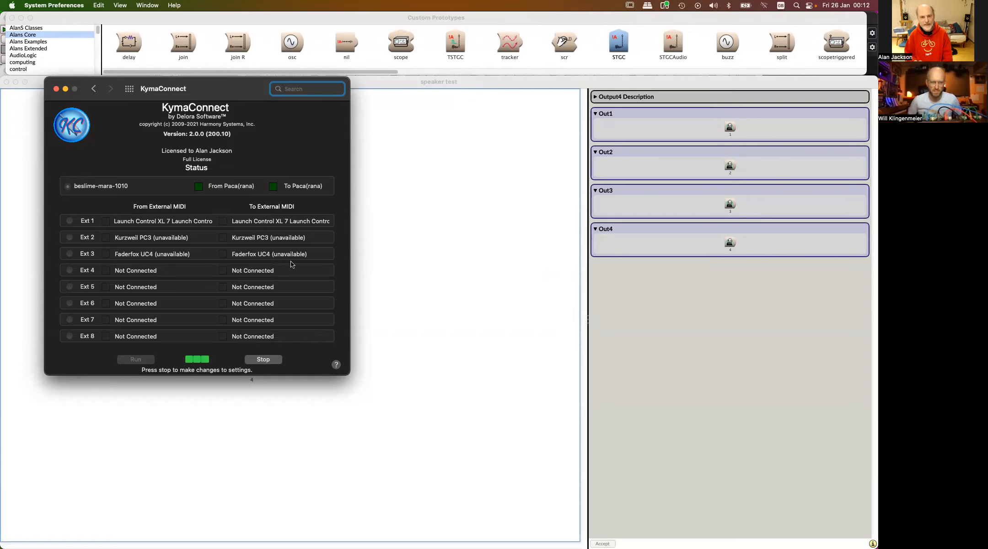
# Switch back to Kyma and show the DSP Status window to check the Pacamara's state
pyautogui.click(498, 272)
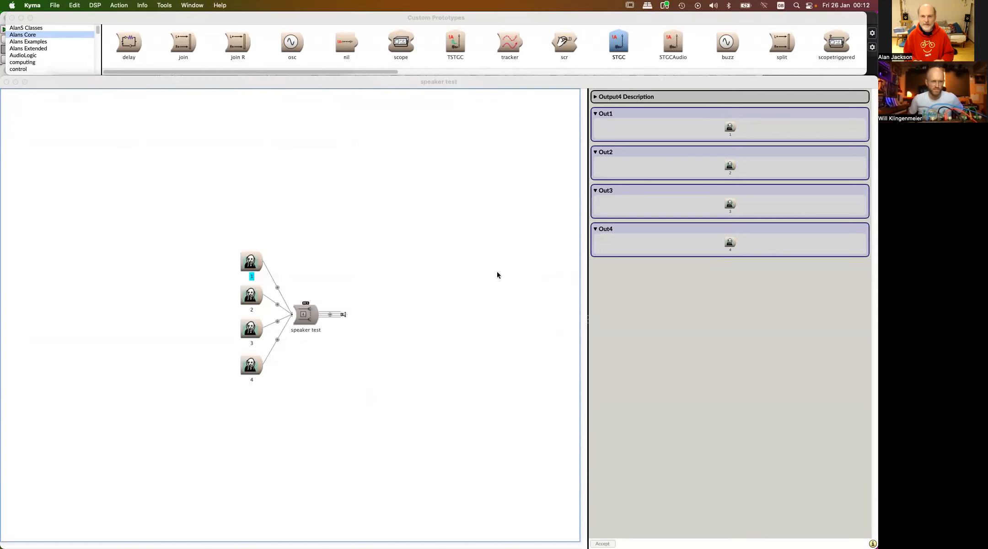
pyautogui.press('super+1')
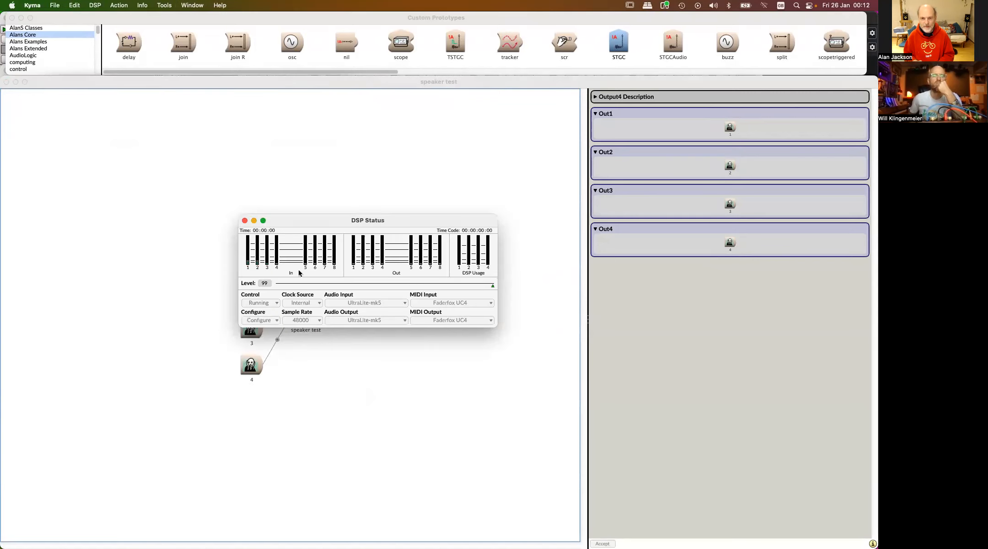
pyautogui.click(252, 279)
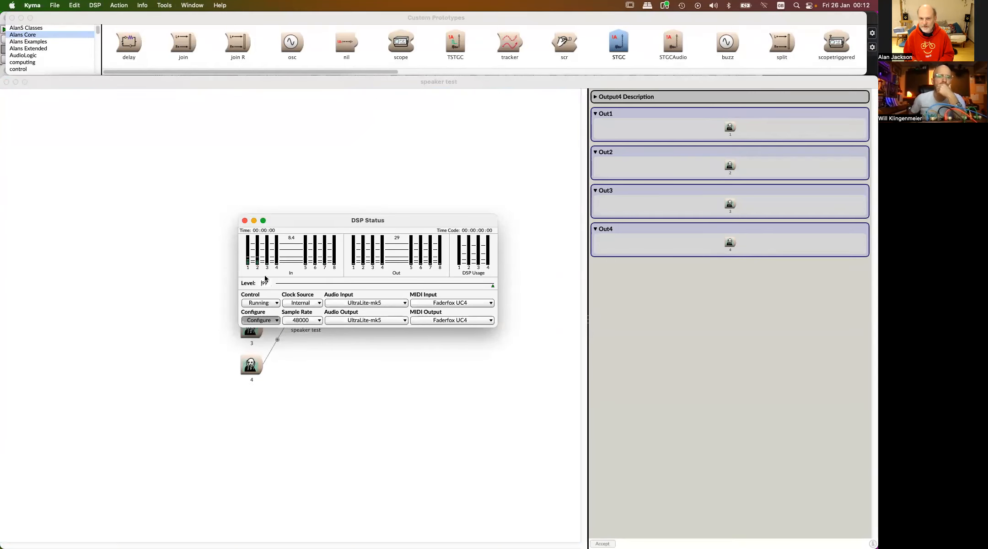
# Open the STGC prototype in its own sound editor and move that window up beside the parameter fields of speaker test
pyautogui.click(524, 189)
pyautogui.press('super+b')
pyautogui.write('osc')
pyautogui.press('Return')
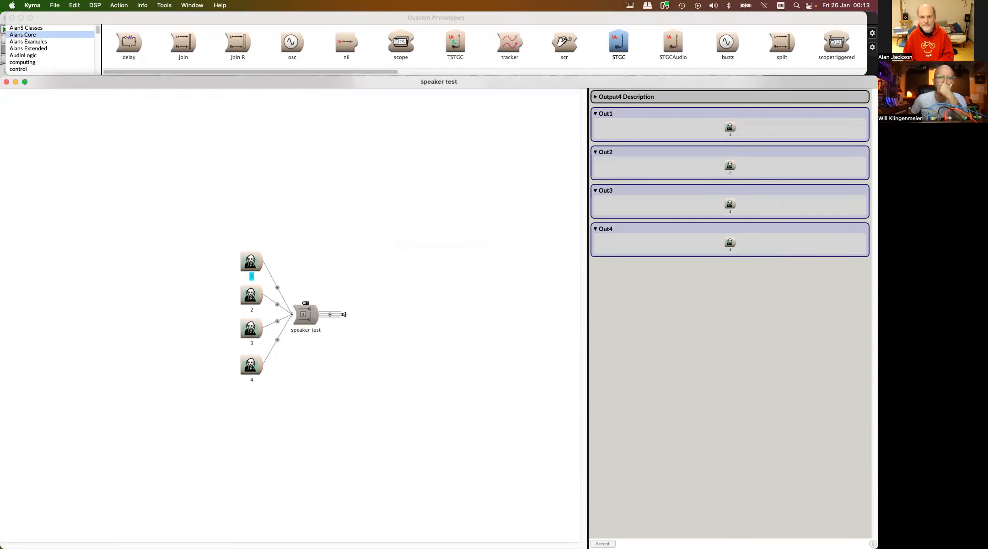
pyautogui.doubleClick(618, 40)
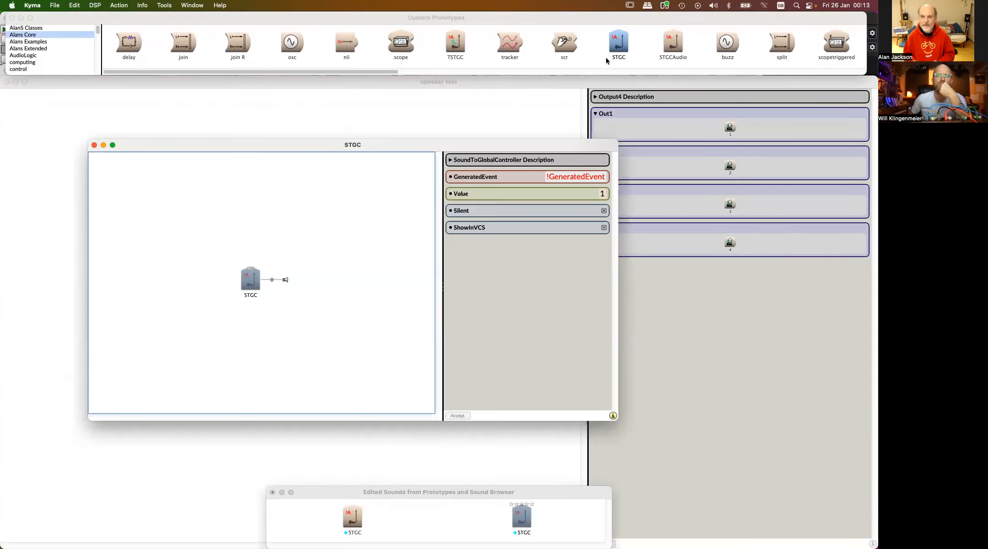
pyautogui.moveTo(426, 152); pyautogui.dragTo(388, 137)
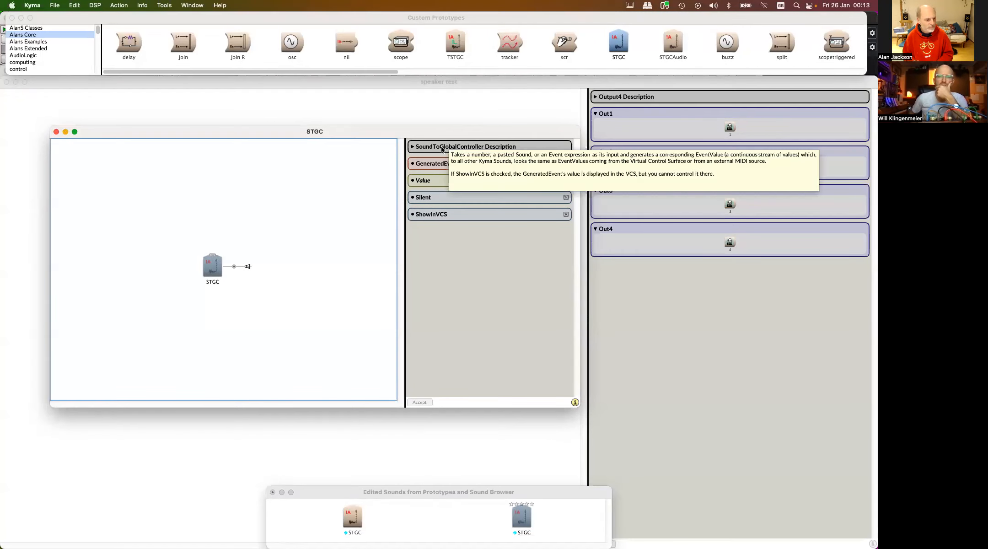
# Open the global map file Default-AJ.map from the global maps folder inside the kyma folder
pyautogui.click(57, 5)
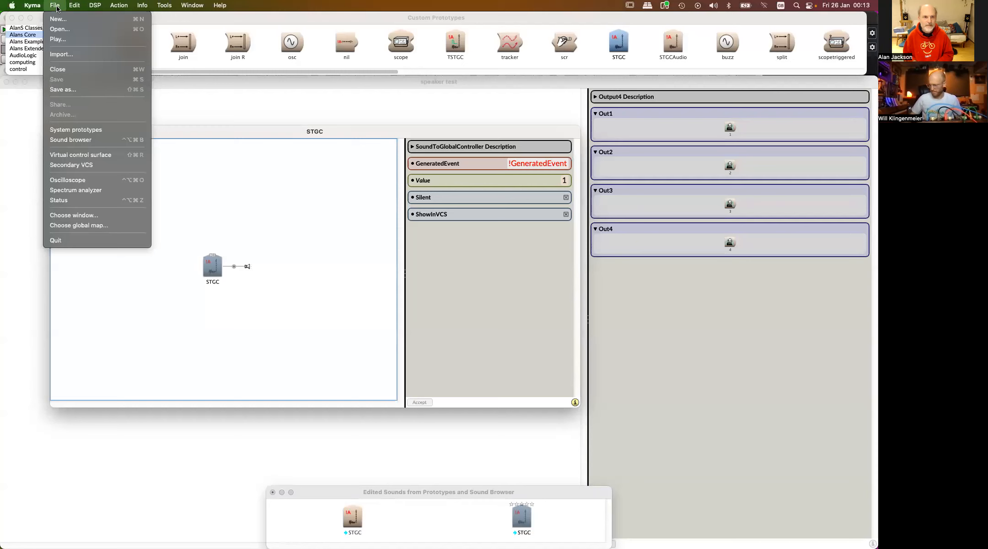
pyautogui.click(70, 29)
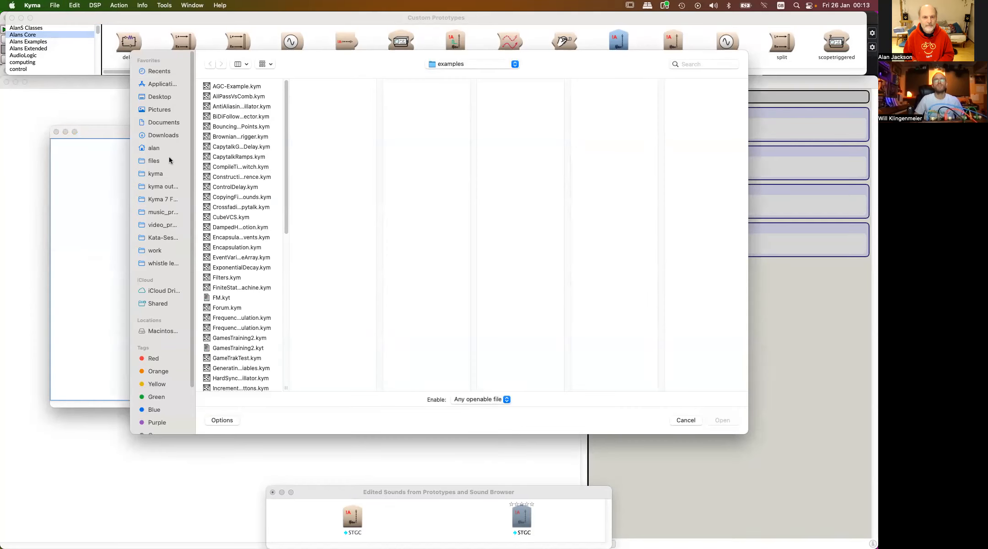
pyautogui.click(158, 173)
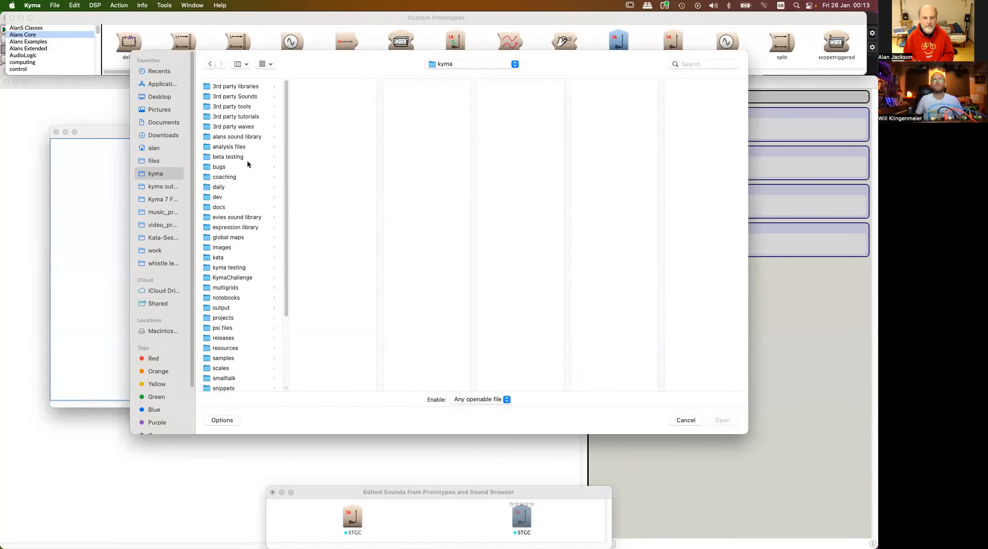
pyautogui.scroll(-2, 248, 164)
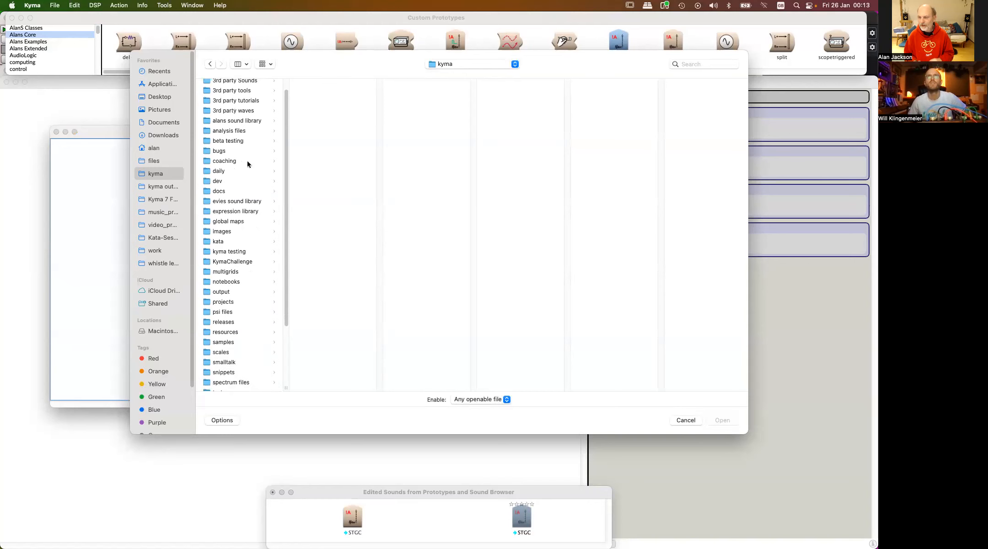
pyautogui.scroll(-2, 248, 164)
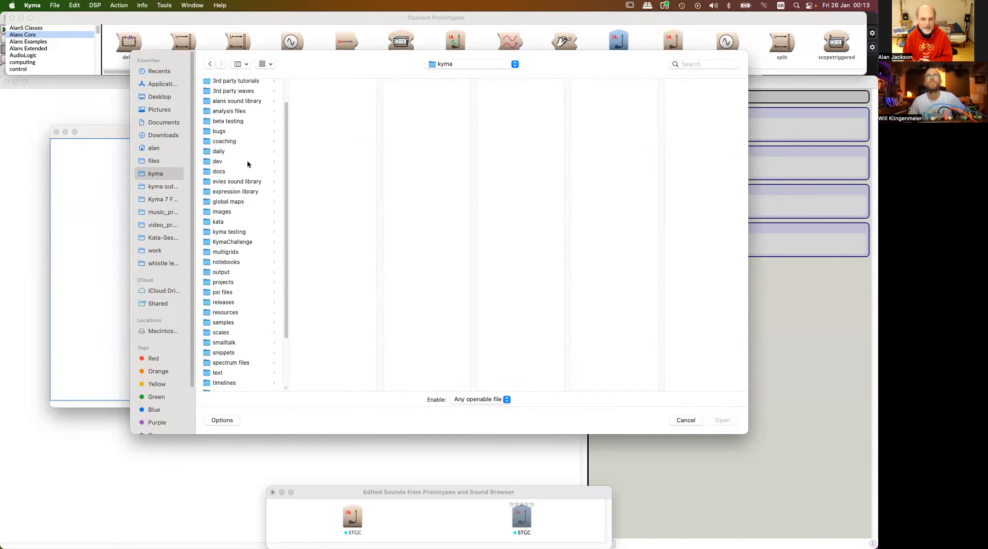
pyautogui.scroll(1, 247, 164)
pyautogui.scroll(2, 242, 200)
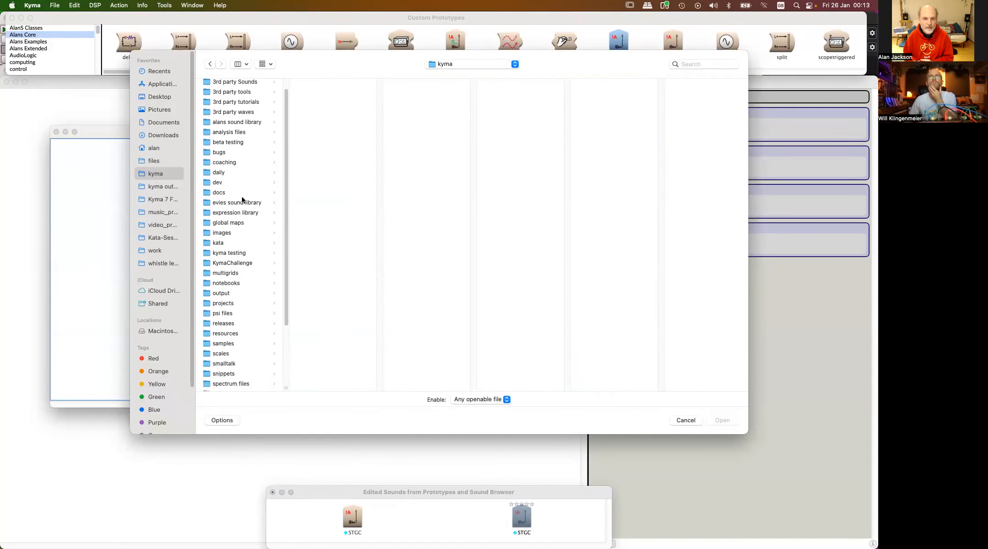
pyautogui.click(236, 224)
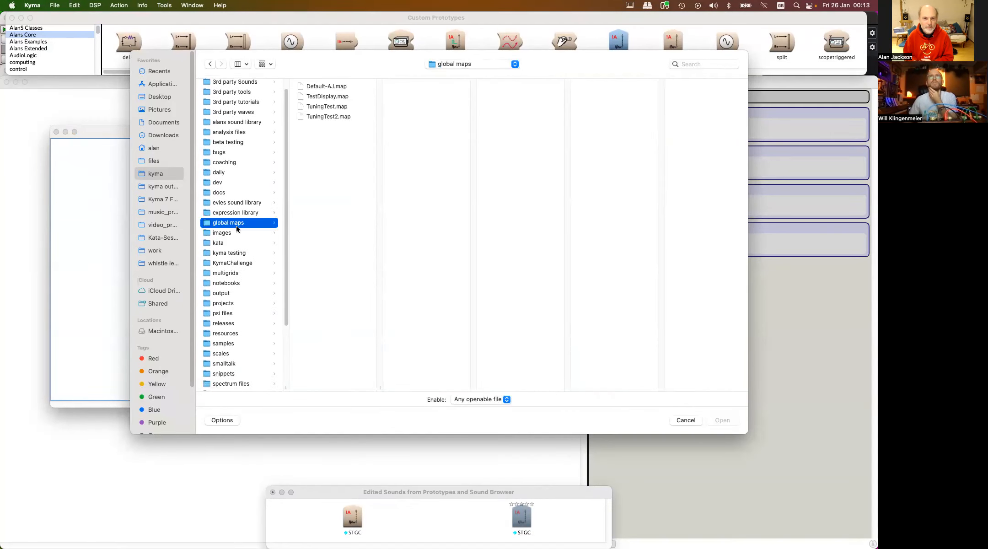
pyautogui.doubleClick(337, 87)
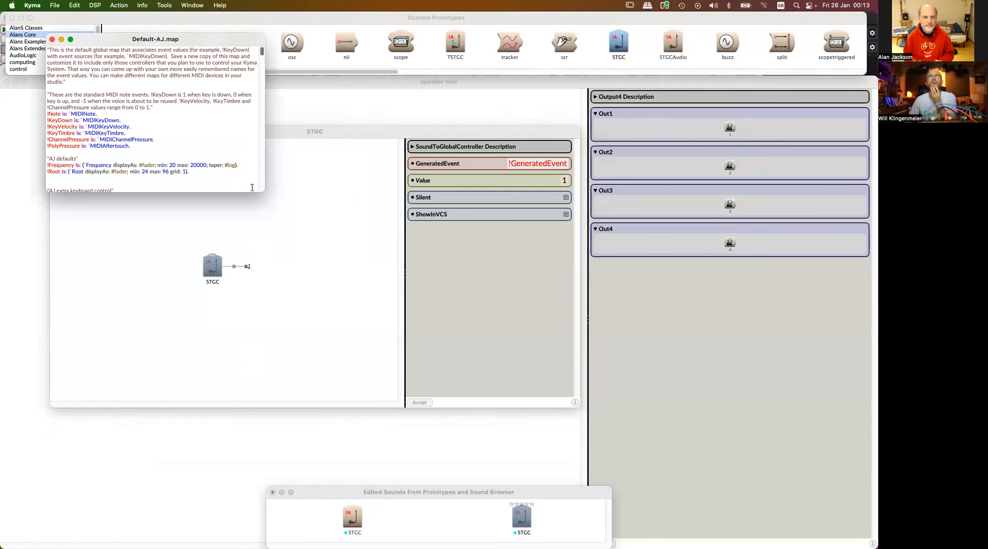
# Enlarge the Default-AJ.map window and its text so that more of the map is readable
pyautogui.moveTo(265, 193); pyautogui.dragTo(415, 301)
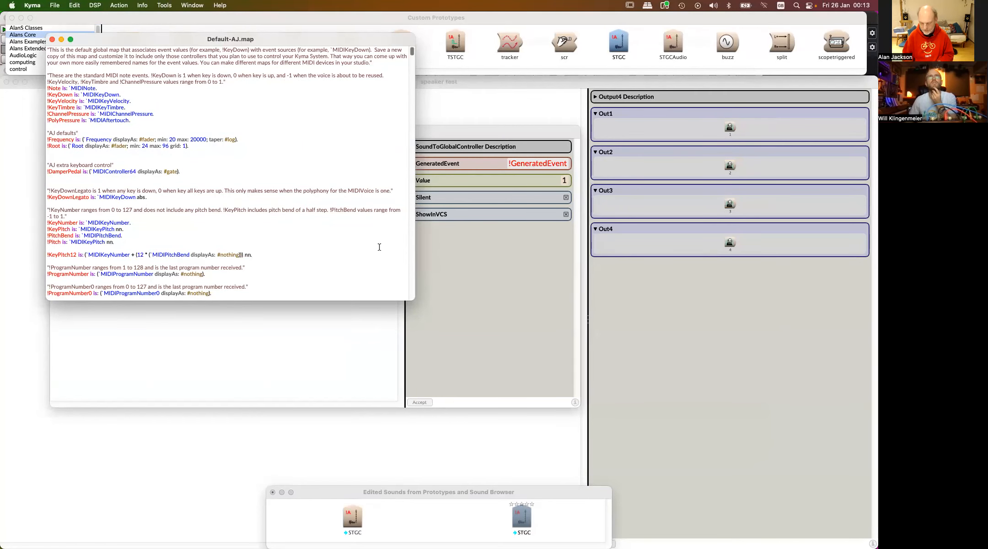
pyautogui.press('super+equal')
pyautogui.press('super+equal')
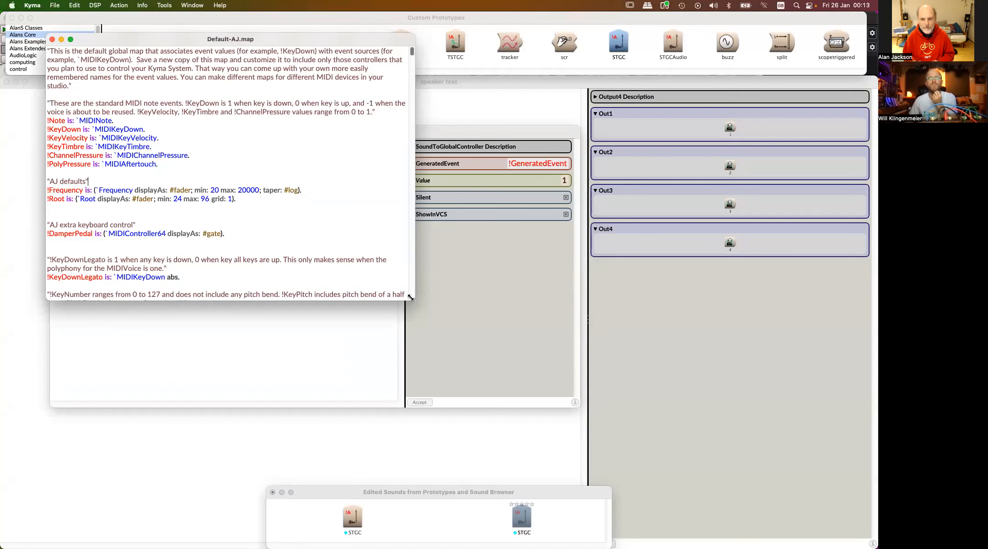
pyautogui.moveTo(410, 298); pyautogui.dragTo(541, 463)
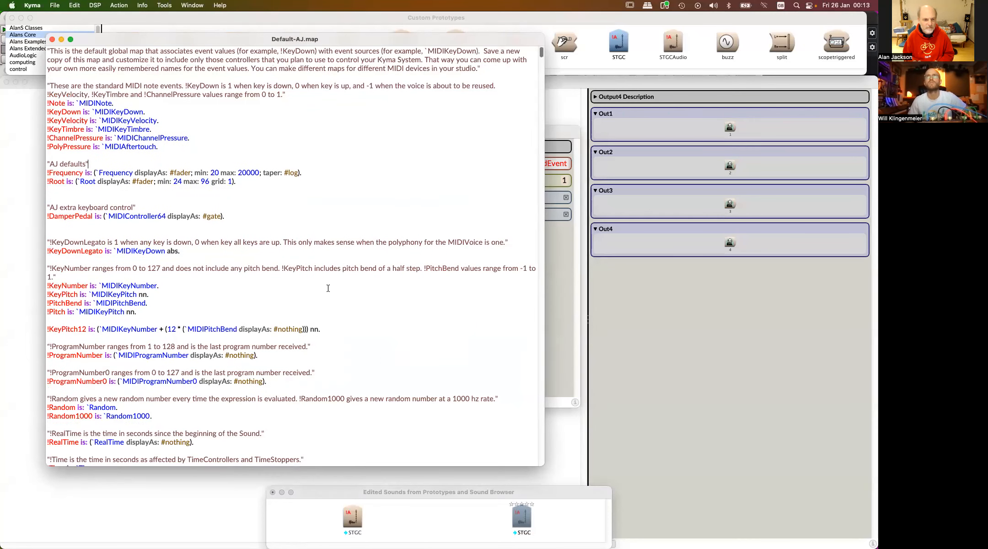
# Search the map for "clock" and examine the MIDI timing clock and song start, continue and stop definitions
pyautogui.press('super+f')
pyautogui.write('clock')
pyautogui.click(370, 211)
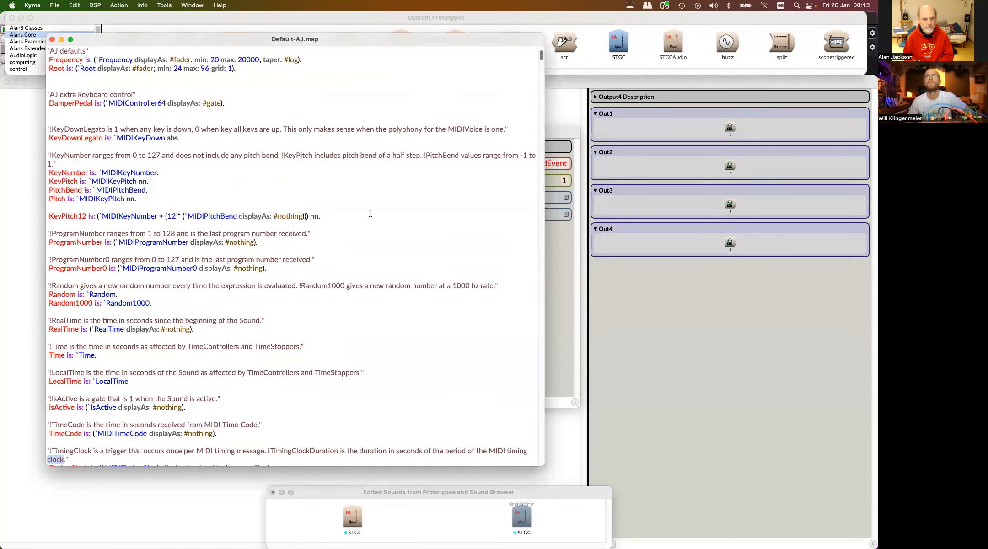
pyautogui.scroll(-5, 371, 213)
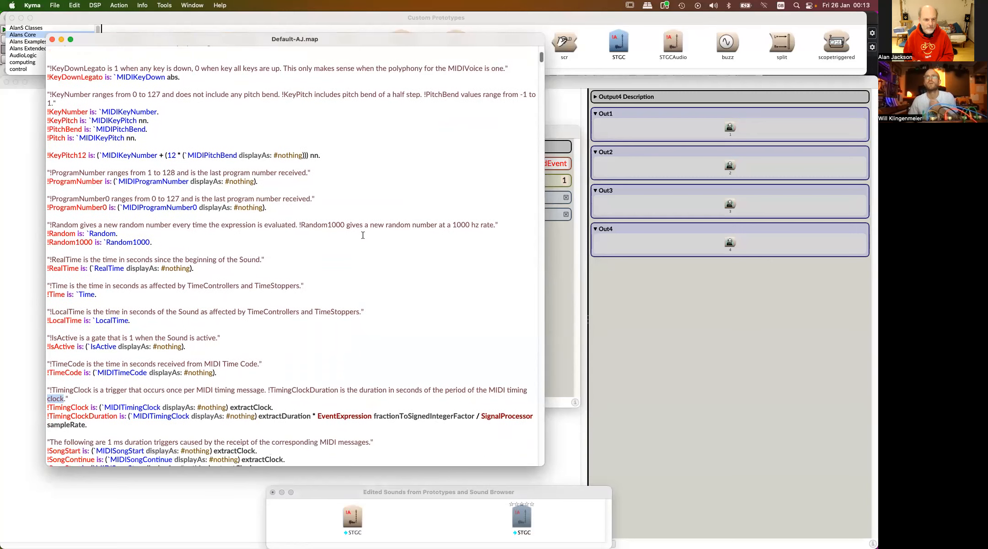
pyautogui.scroll(-4, 363, 236)
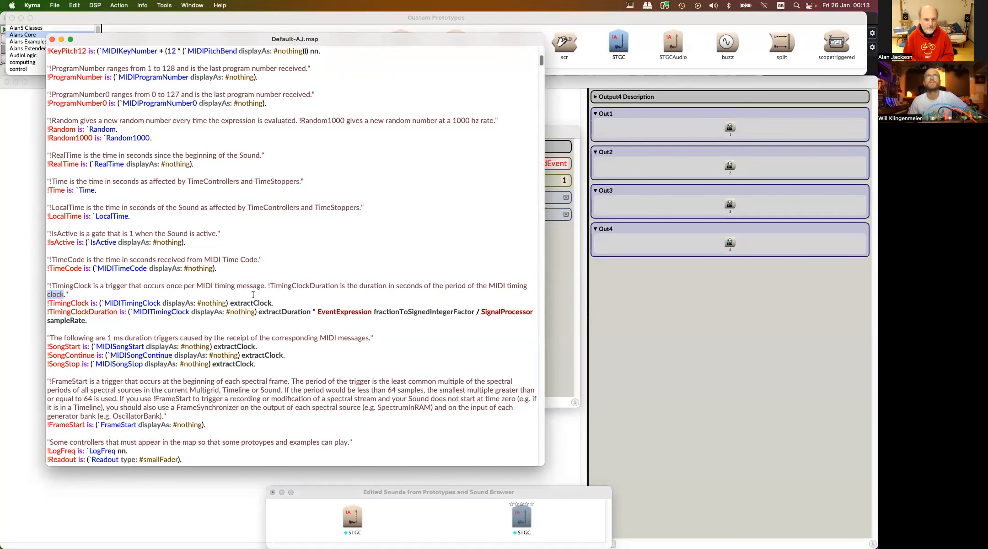
# Highlight the timing clock and song start, continue and stop definitions in the map to read them as one block
pyautogui.scroll(-2, 270, 295)
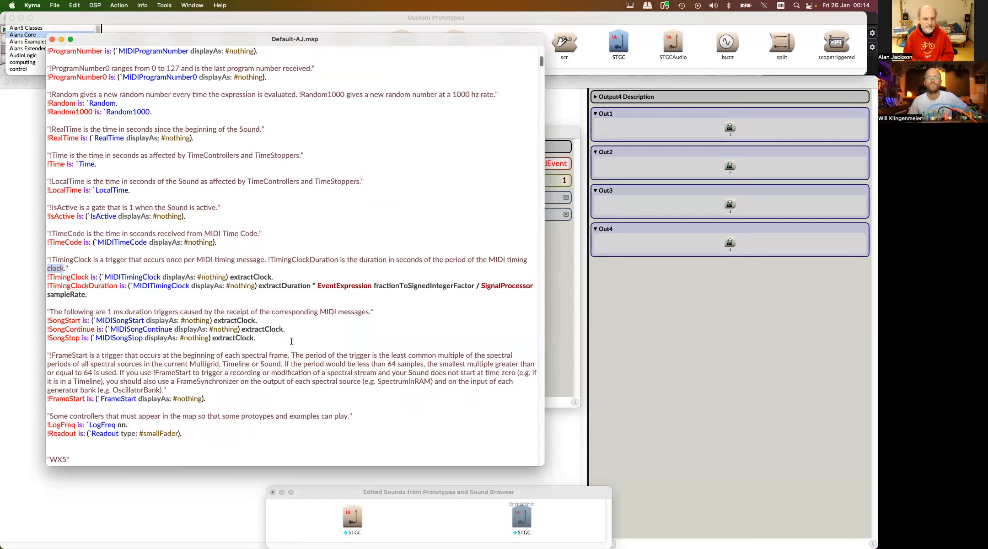
pyautogui.moveTo(270, 337); pyautogui.dragTo(50, 262)
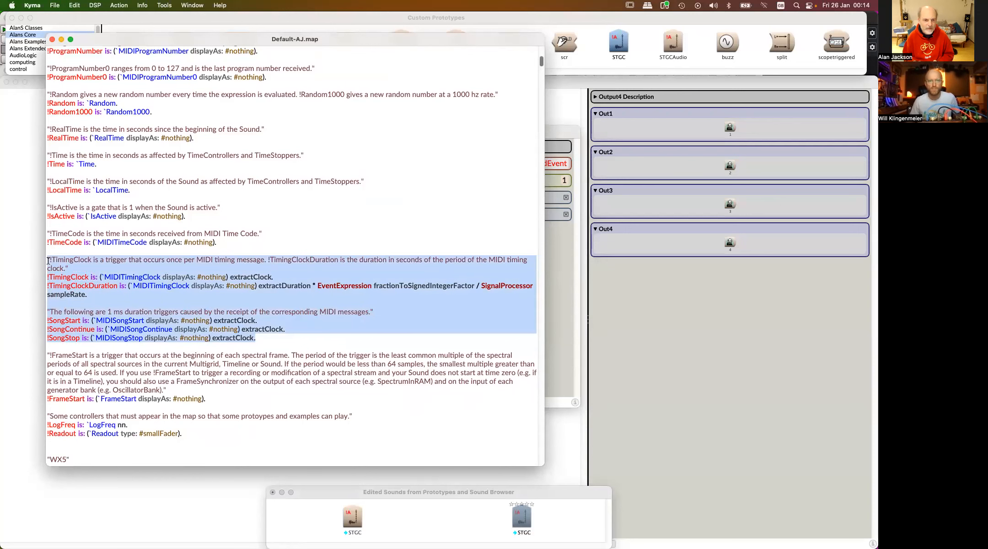
pyautogui.click(280, 241)
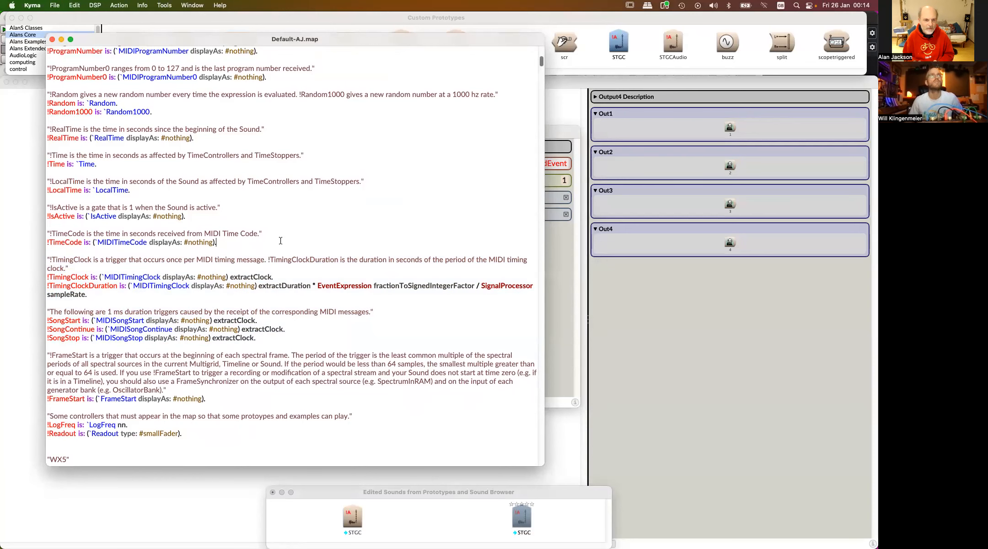
# Bring the STGC editor in front of the map and set the sound's Value to !TimingClock
pyautogui.click(563, 136)
pyautogui.moveTo(562, 135); pyautogui.dragTo(808, 167)
pyautogui.click(814, 214)
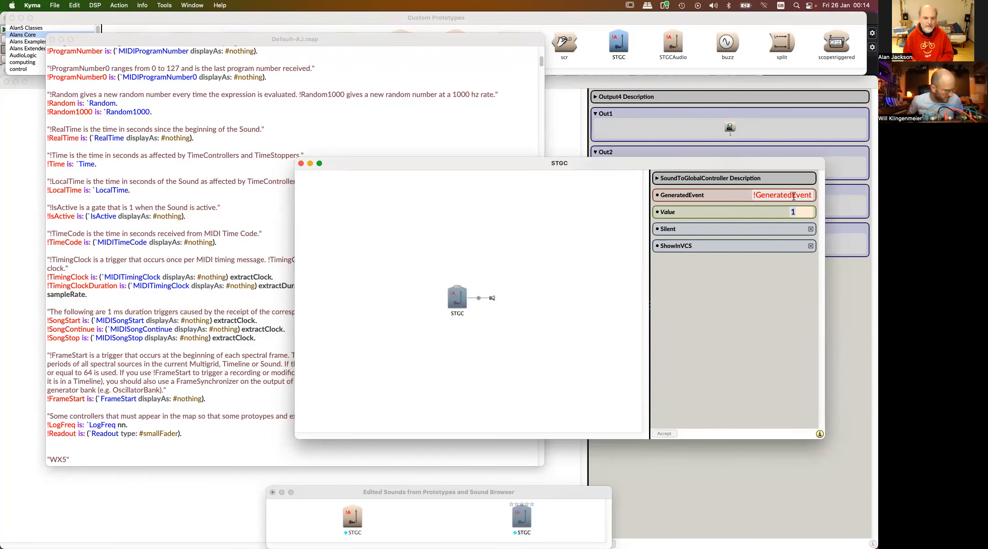
pyautogui.write('0')
pyautogui.press('BackSpace')
pyautogui.write('!TimeingClock')
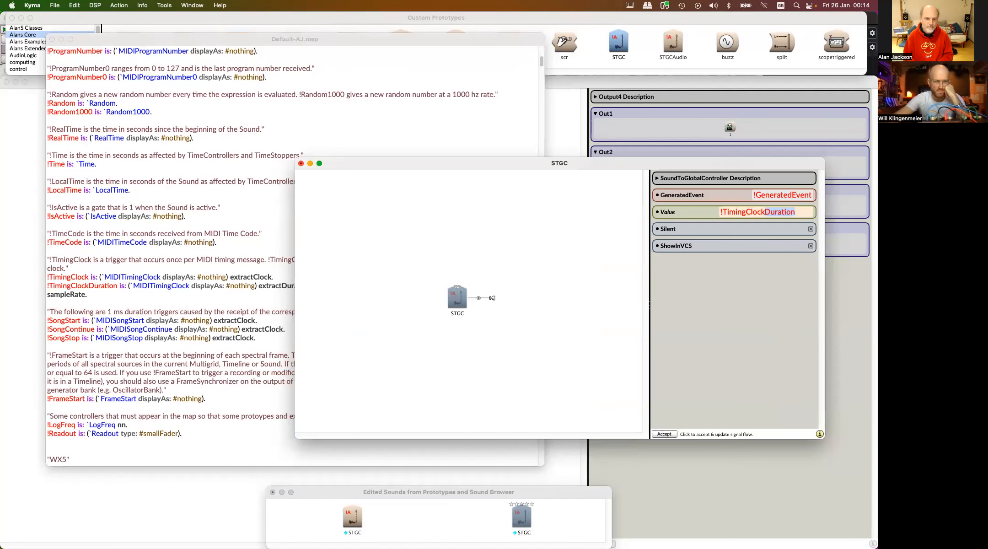
pyautogui.press('BackSpace')
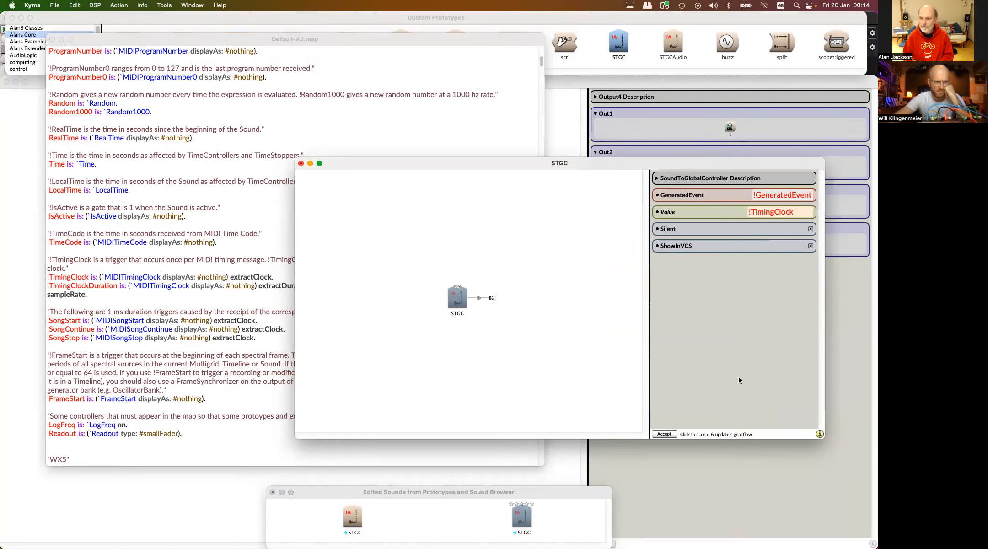
pyautogui.click(667, 434)
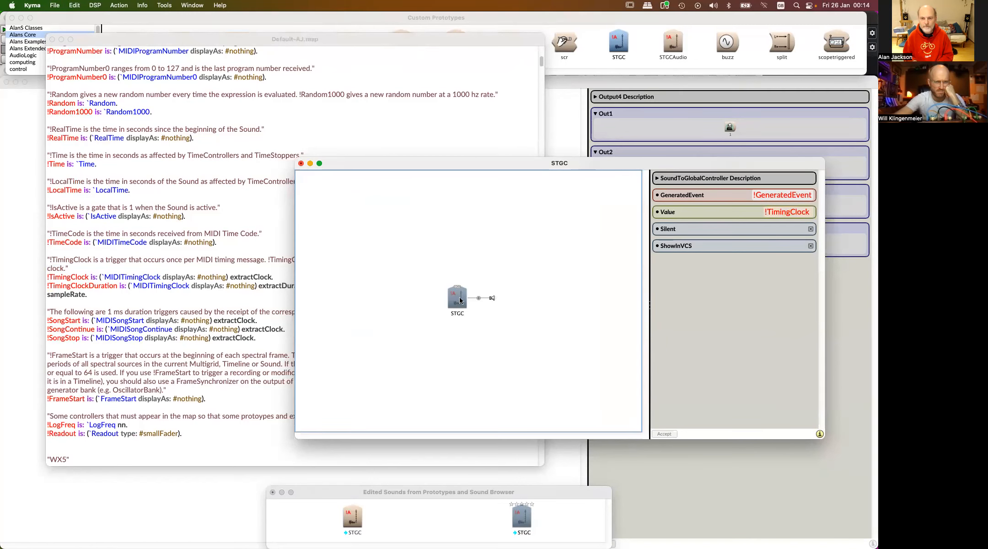
# Play the STGC sound and move its virtual control surface and editor apart so both can be seen
pyautogui.hotkey('ctrl', 'space')
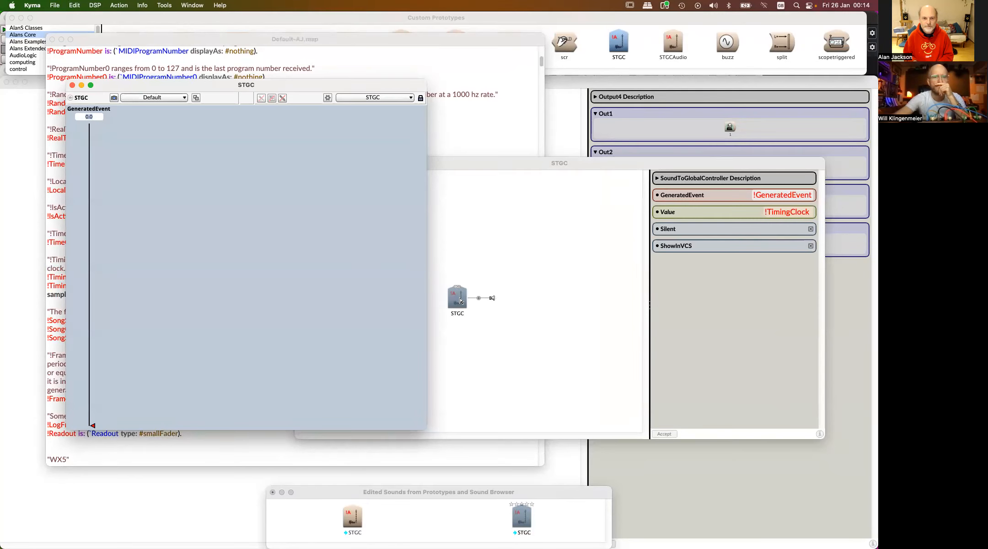
pyautogui.moveTo(368, 87); pyautogui.dragTo(506, 23)
pyautogui.moveTo(639, 168); pyautogui.dragTo(655, 231)
# Find the STGC prototype by searching for "stgc" and add a second STGC to the signal flow, mixed with the first
pyautogui.press('super+b')
pyautogui.press('super+space')
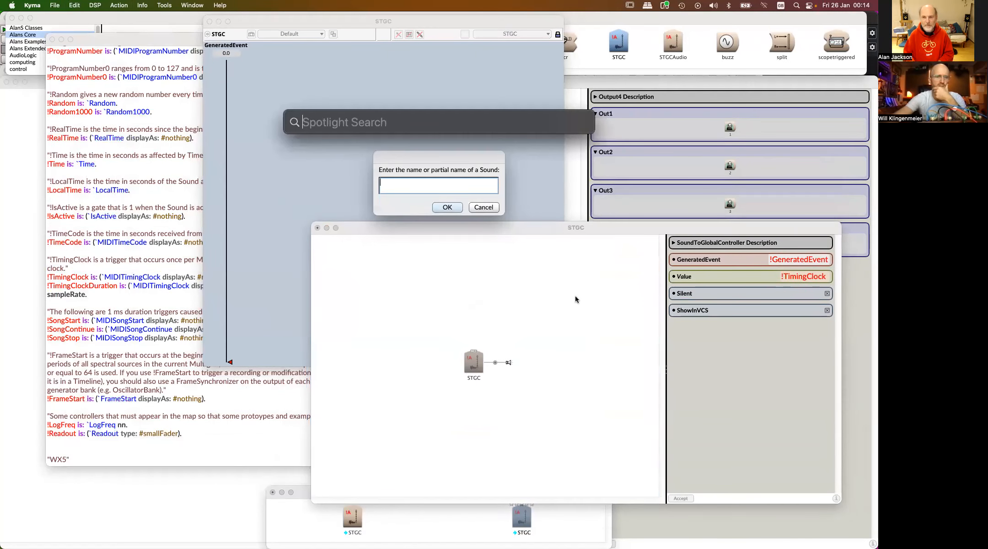
pyautogui.press('Escape')
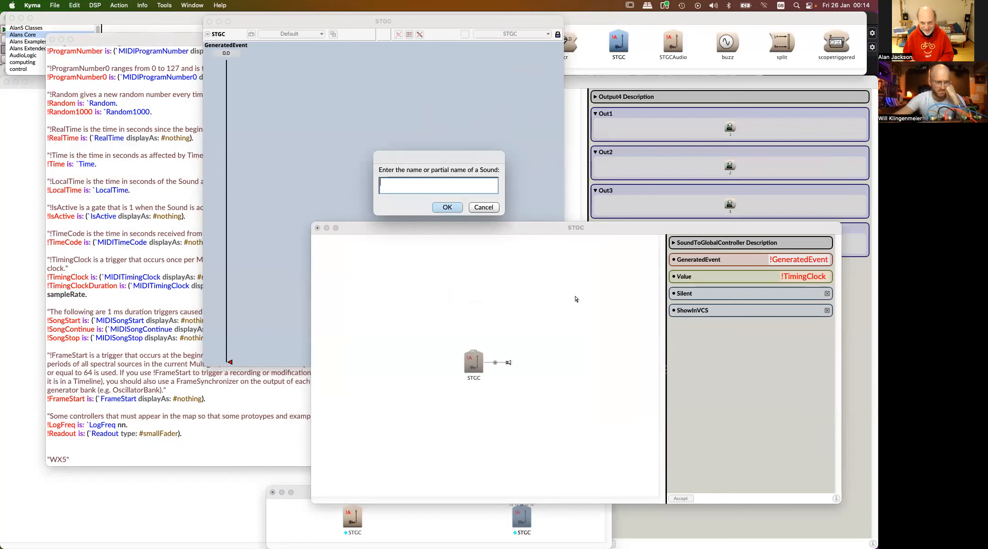
pyautogui.write('stgc')
pyautogui.press('Return')
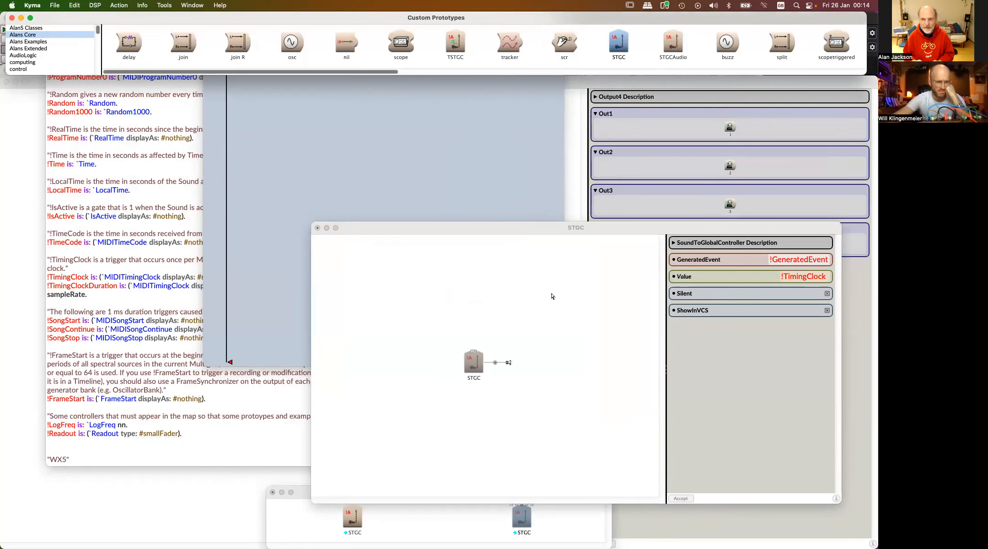
pyautogui.moveTo(618, 44); pyautogui.dragTo(561, 379)
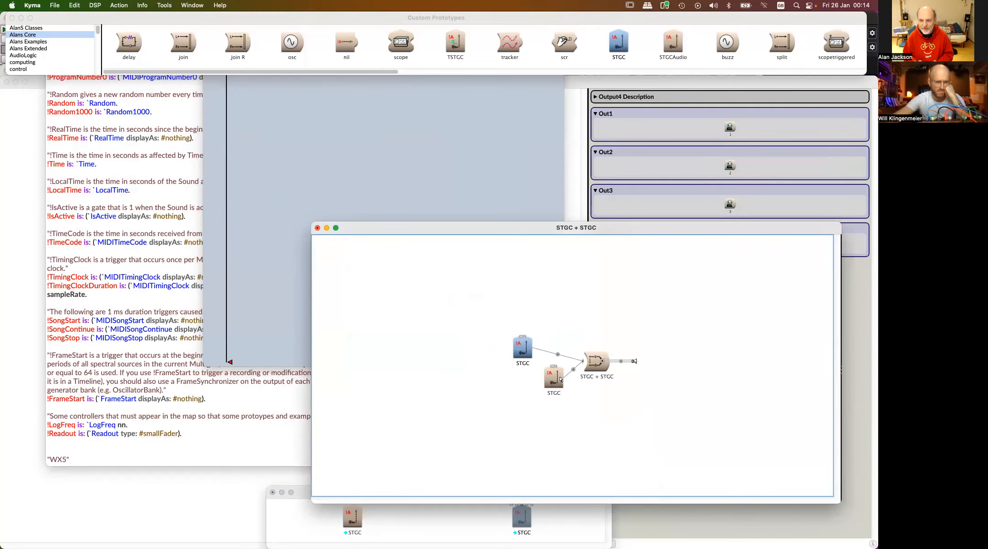
# Rename the first STGC, which reads !TimingClock, as clock
pyautogui.press('Return')
pyautogui.write('clkock')
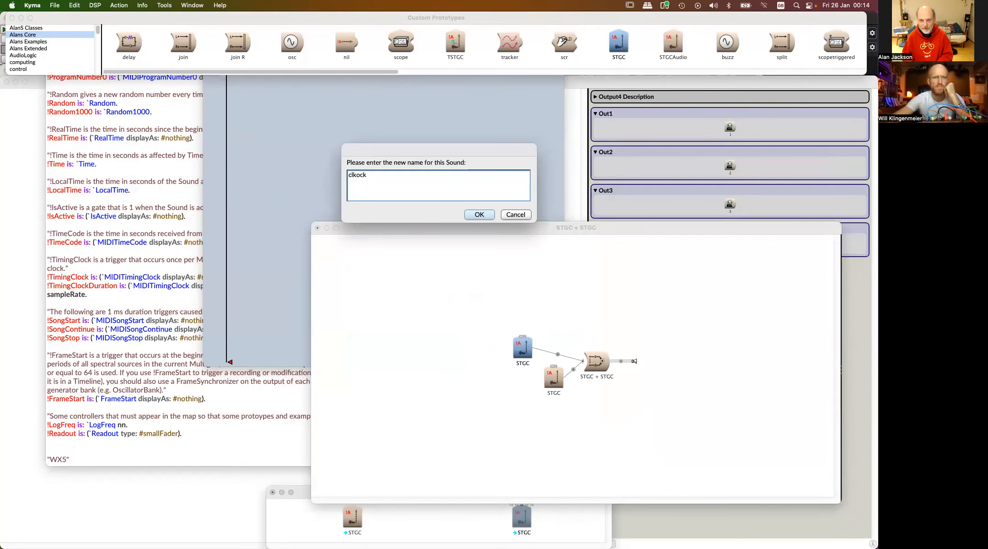
pyautogui.press('Left')
pyautogui.press('Left')
pyautogui.press('Left')
pyautogui.press('BackSpace')
pyautogui.press('Return')
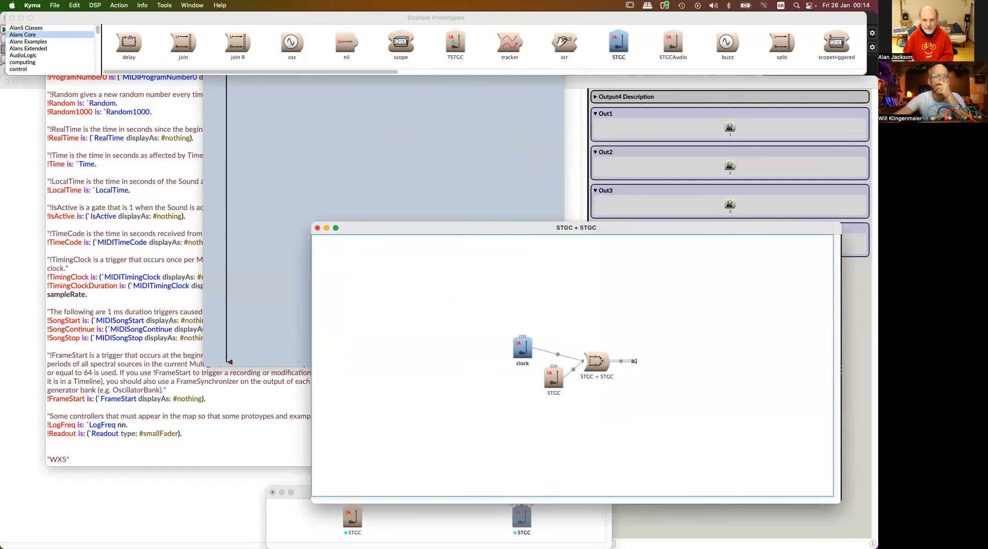
# Set the second STGC's Value to !SongStart, copied from the map, and its GeneratedEvent to !StartDisplay
pyautogui.click(561, 381)
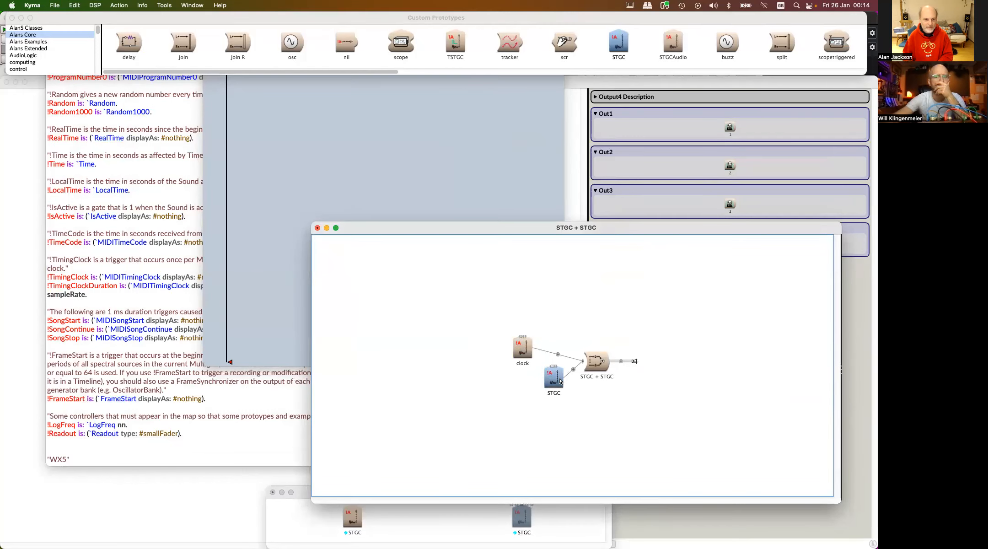
pyautogui.click(121, 297)
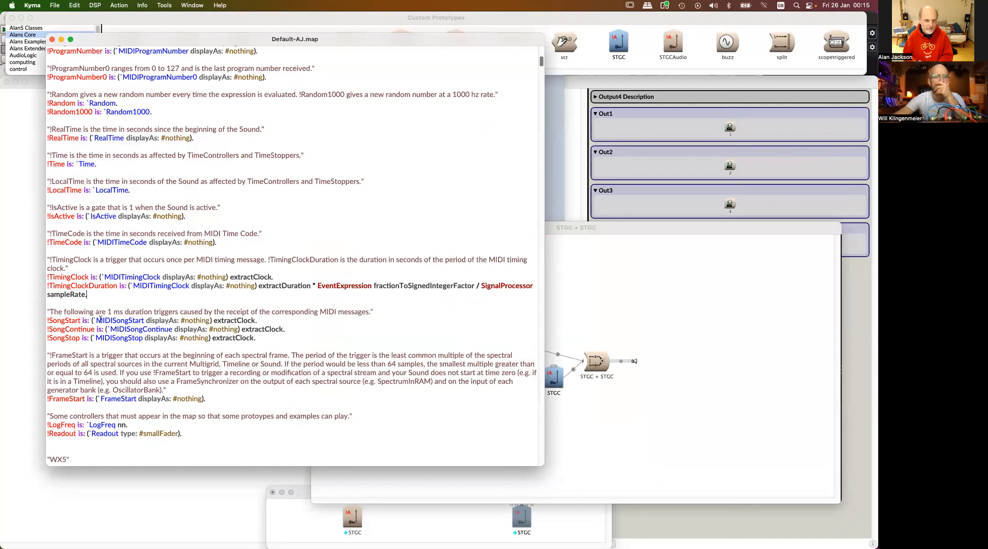
pyautogui.doubleClick(67, 321)
pyautogui.press('super+c')
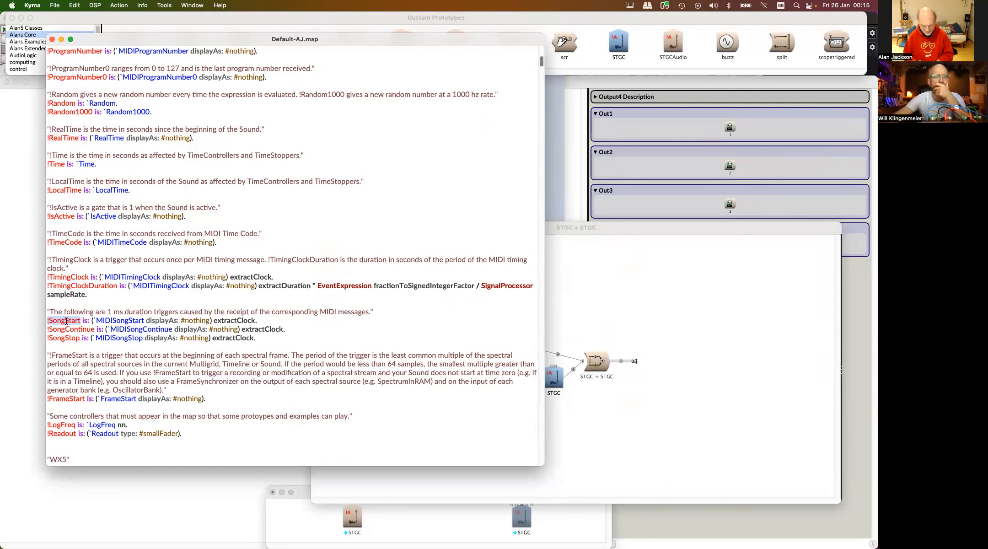
pyautogui.click(576, 378)
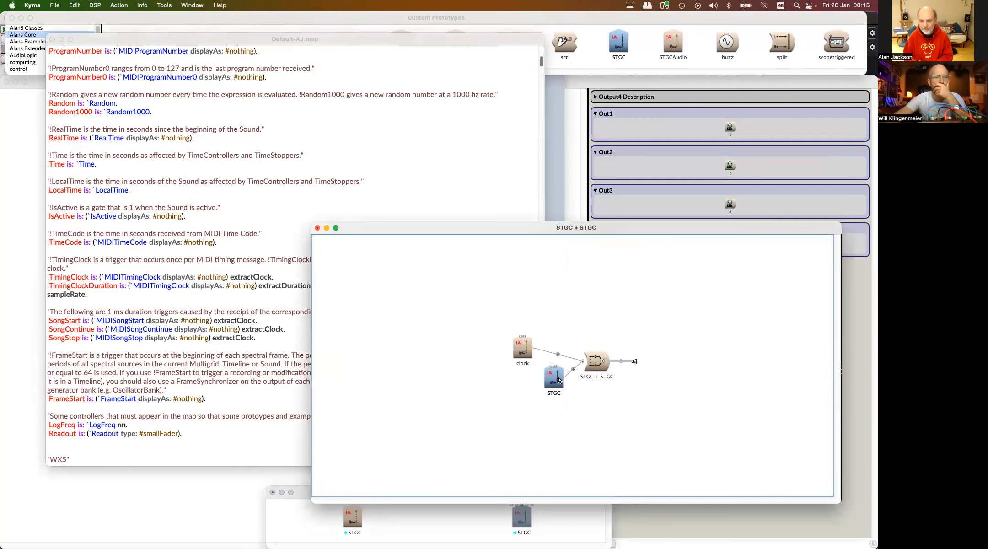
pyautogui.click(825, 277)
pyautogui.press('super+v')
pyautogui.click(802, 263)
pyautogui.write('!StartDisplay')
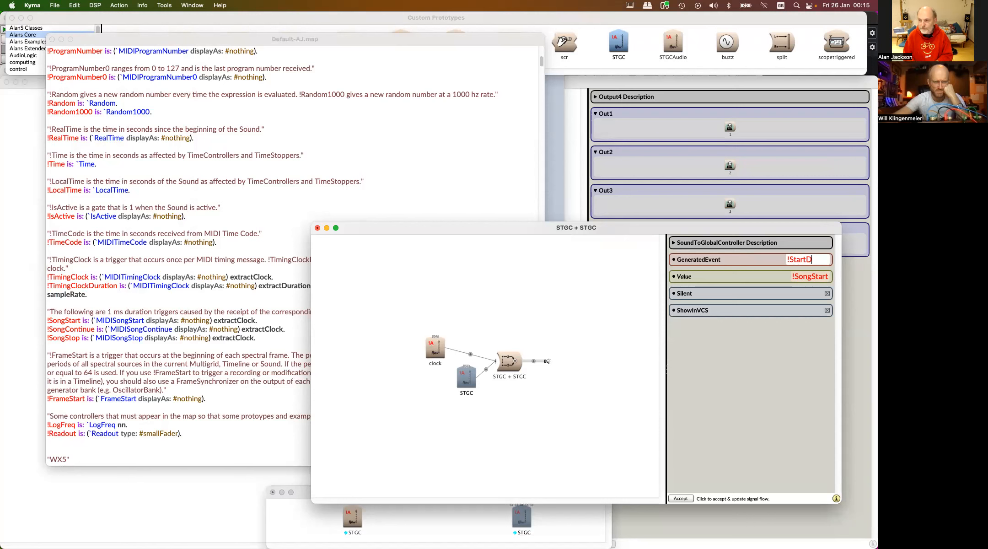
pyautogui.click(507, 291)
# Set the GeneratedEvent of the clock sound to !clockDisplay and play the combined sound
pyautogui.click(435, 348)
pyautogui.click(821, 259)
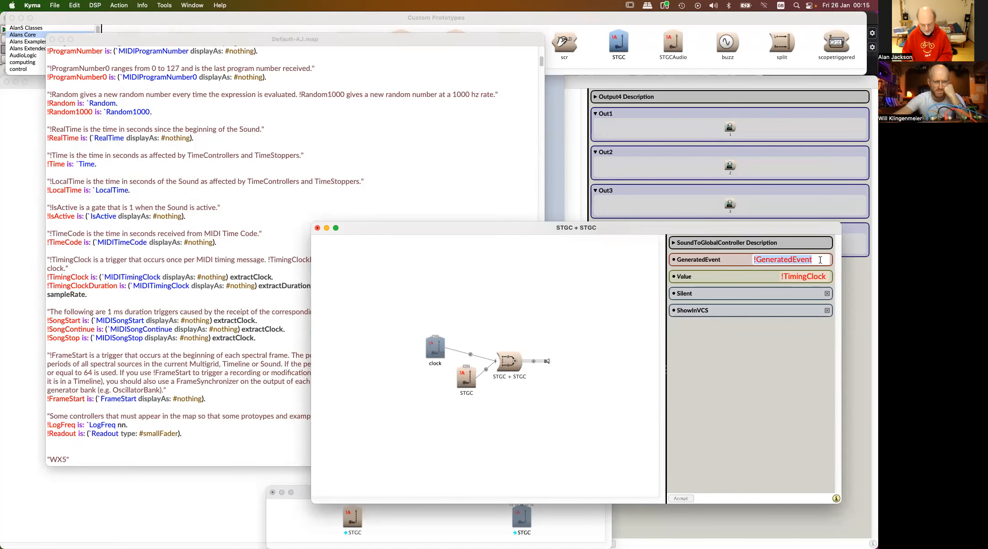
pyautogui.write('!clockDi')
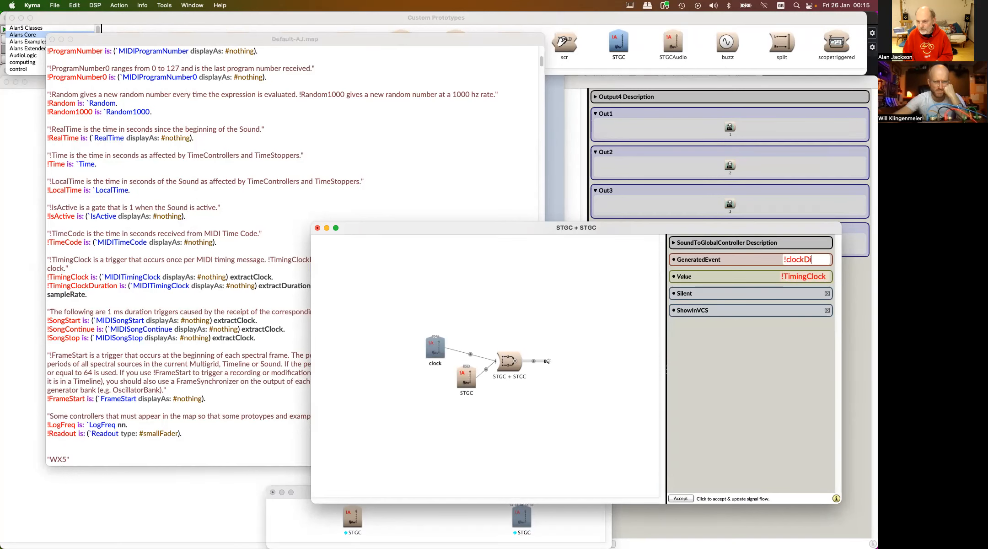
pyautogui.write('splay')
pyautogui.click(519, 301)
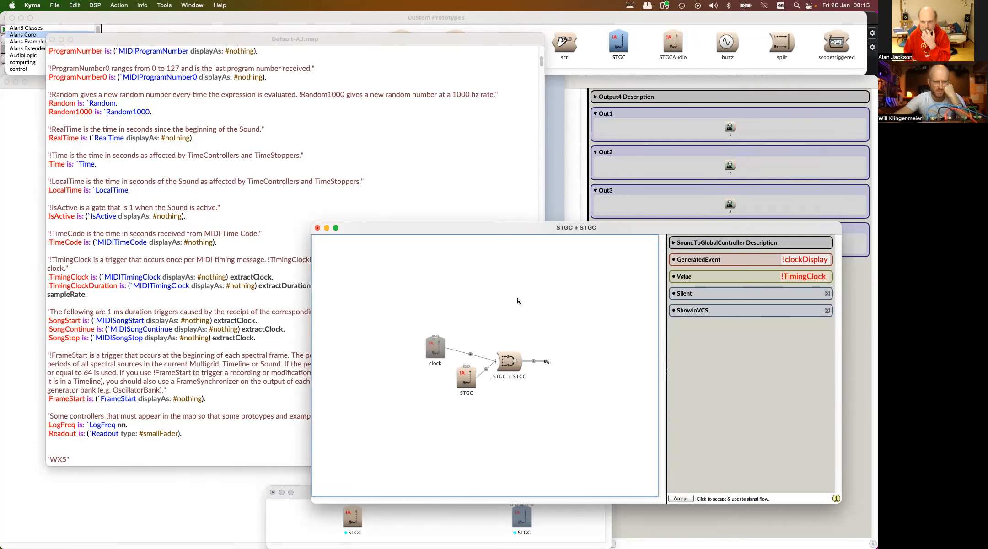
pyautogui.press('space')
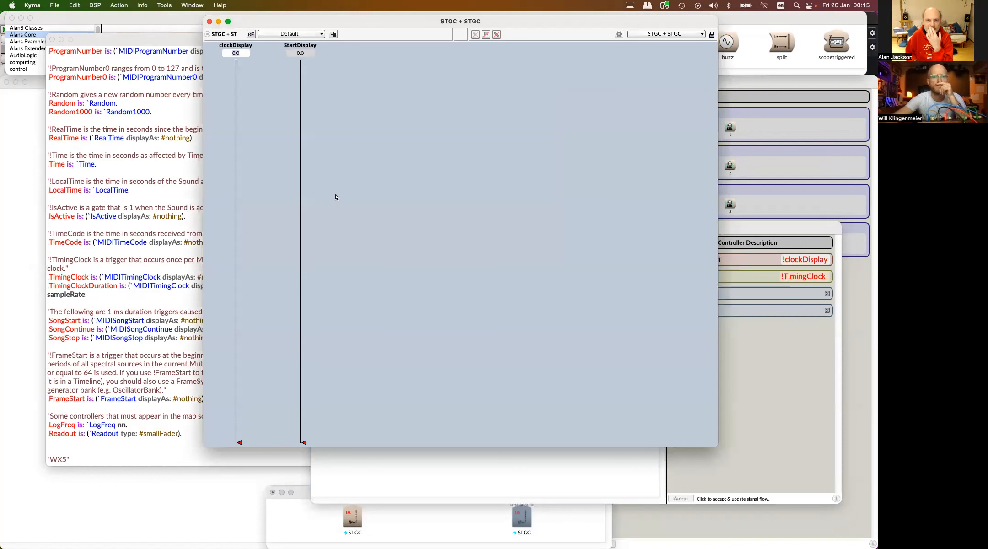
# Copy the event name !TimingClockDuration from the map
pyautogui.click(134, 310)
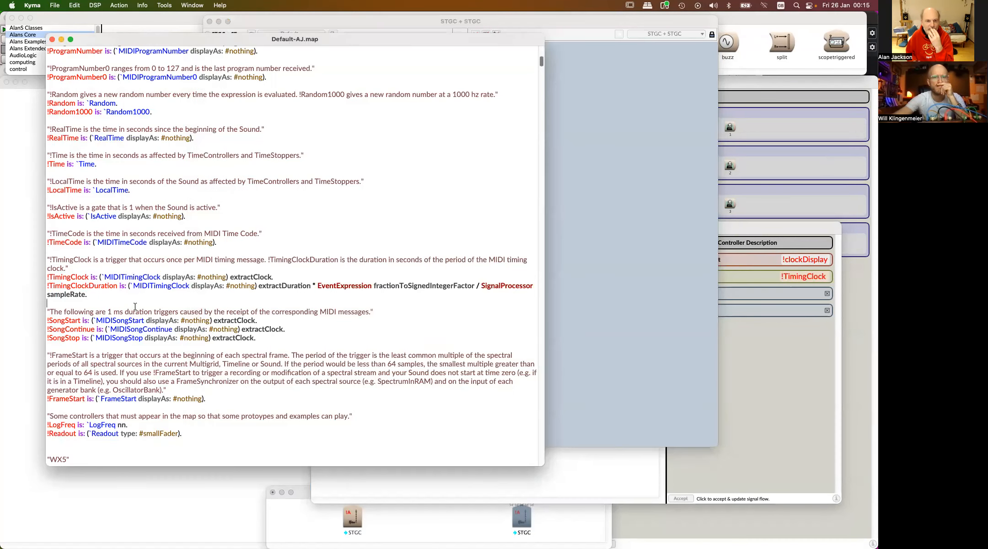
pyautogui.doubleClick(95, 286)
pyautogui.press('super+c')
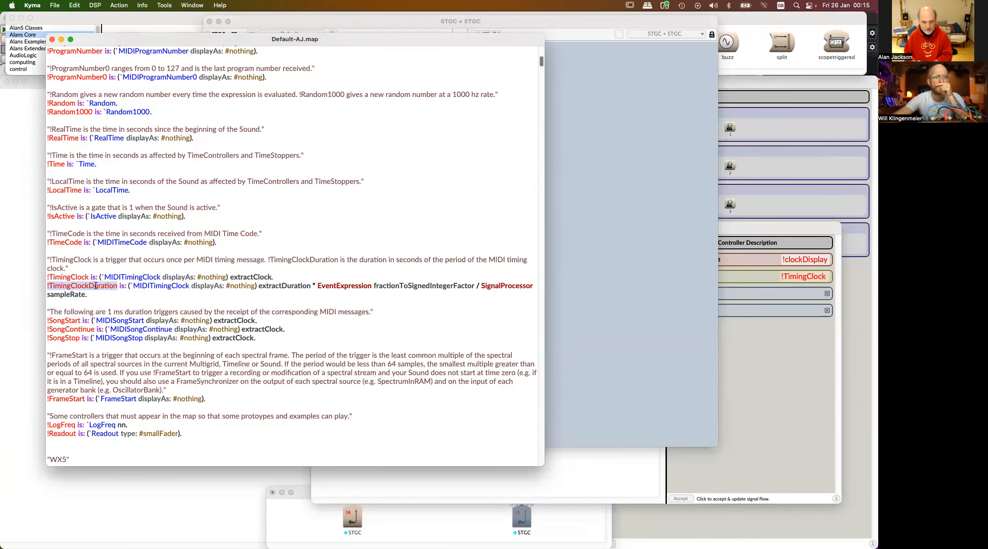
# Find the STGC prototype again, add a third STGC to the mixer and place it below the other two
pyautogui.click(650, 476)
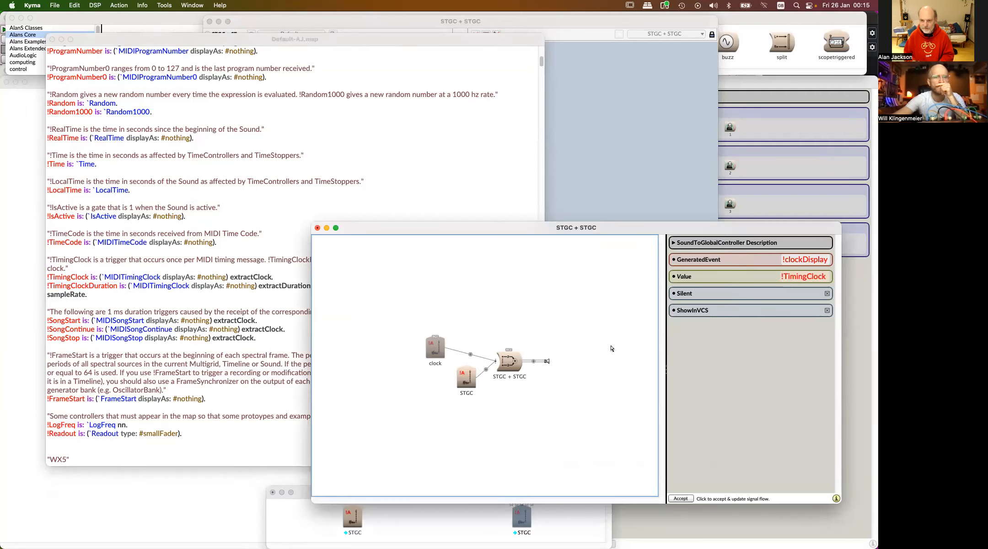
pyautogui.press('super+f')
pyautogui.write('stgc')
pyautogui.press('Return')
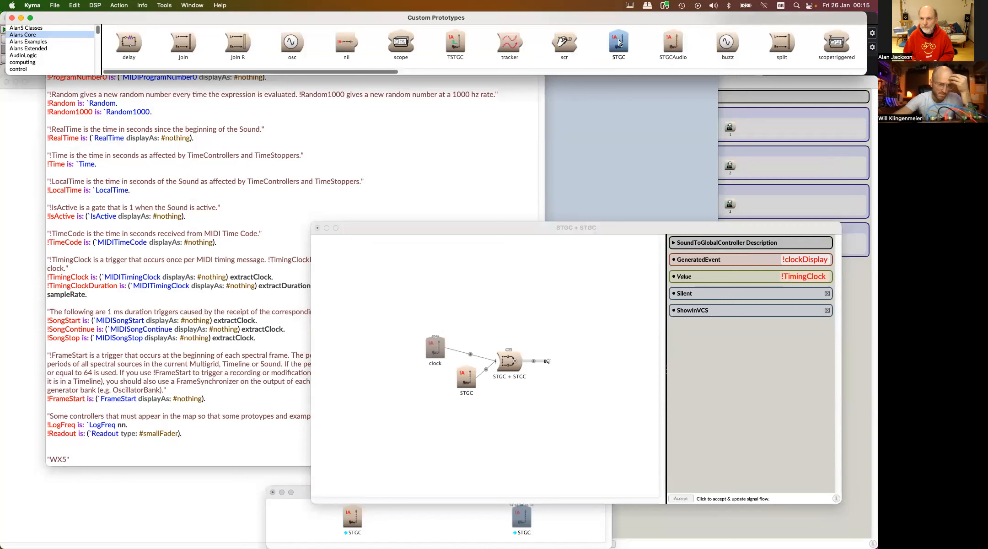
pyautogui.moveTo(618, 42); pyautogui.dragTo(537, 358)
pyautogui.press('Return')
pyautogui.moveTo(554, 391); pyautogui.dragTo(510, 426)
# Rename the third STGC as duration
pyautogui.press('Return')
pyautogui.write('dyn')
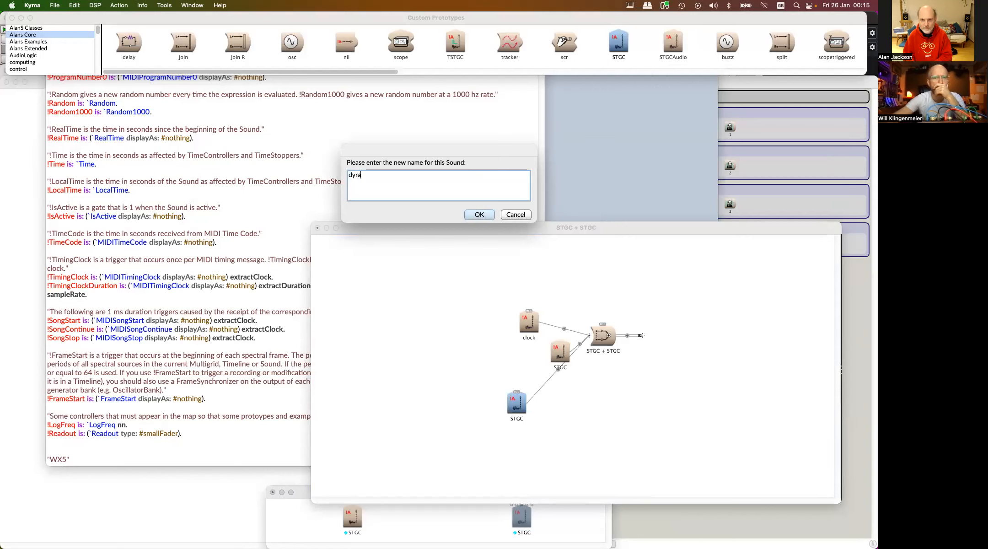
pyautogui.write('uratino')
pyautogui.press('Return')
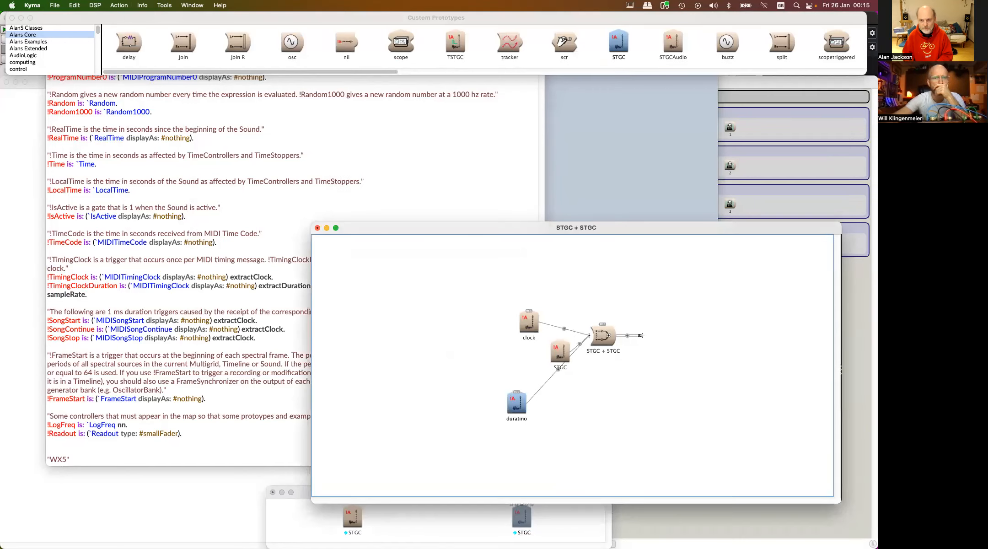
pyautogui.press('Return')
pyautogui.press('Right')
pyautogui.press('BackSpace')
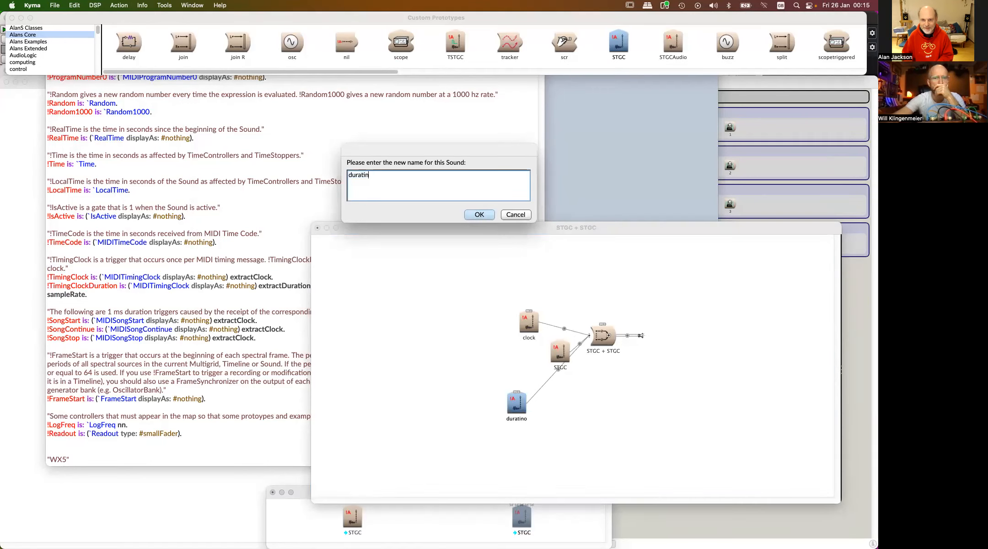
pyautogui.press('Return')
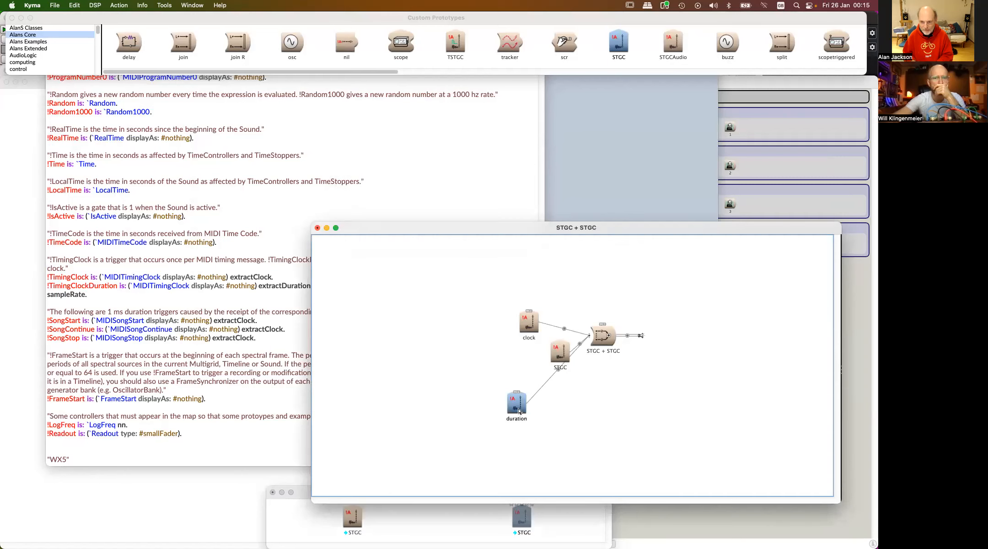
# Set the duration sound's Value to !TimingClockDuration and its GeneratedEvent to !DurationDisplay, and play the combined sound
pyautogui.doubleClick(519, 411)
pyautogui.click(829, 282)
pyautogui.press('super+v')
pyautogui.click(787, 257)
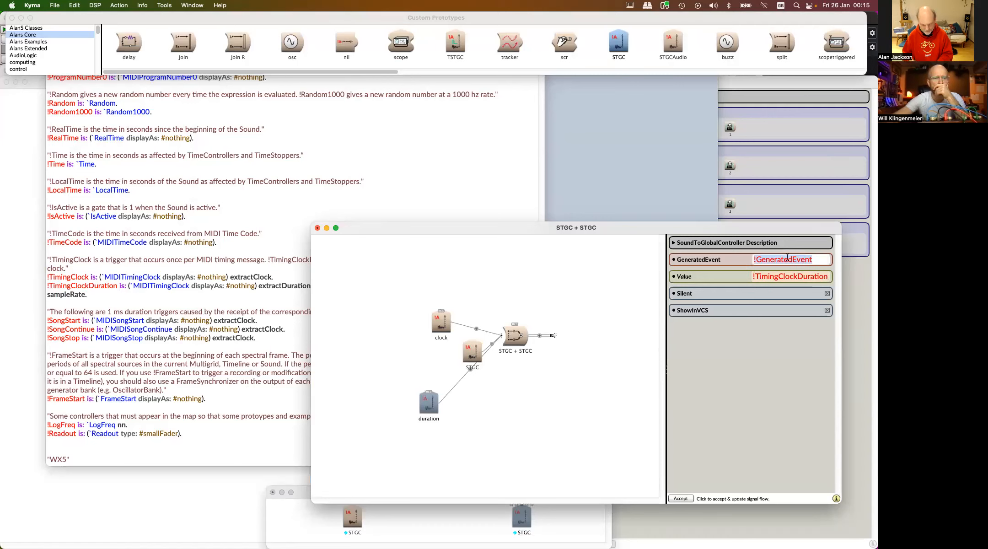
pyautogui.write('Dura')
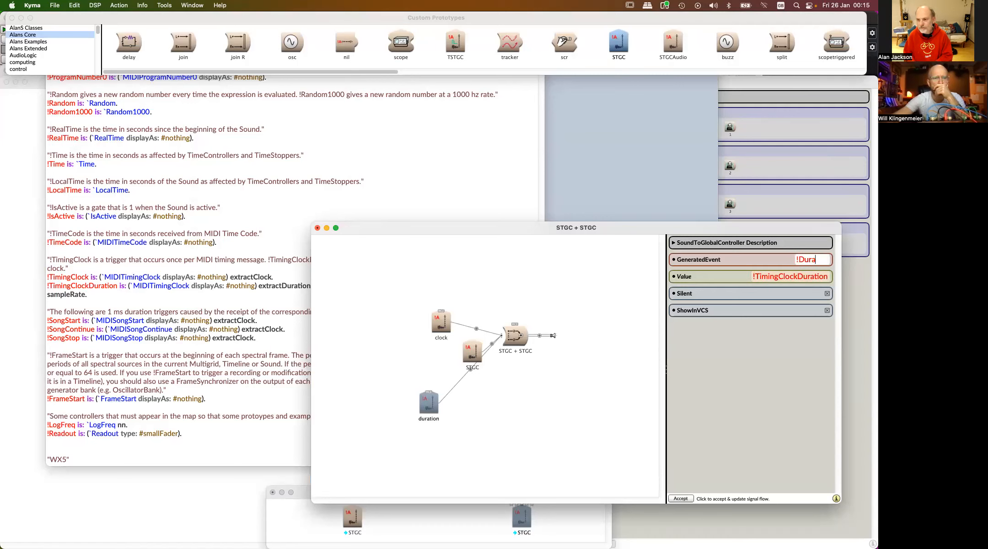
pyautogui.write('tionDisplay')
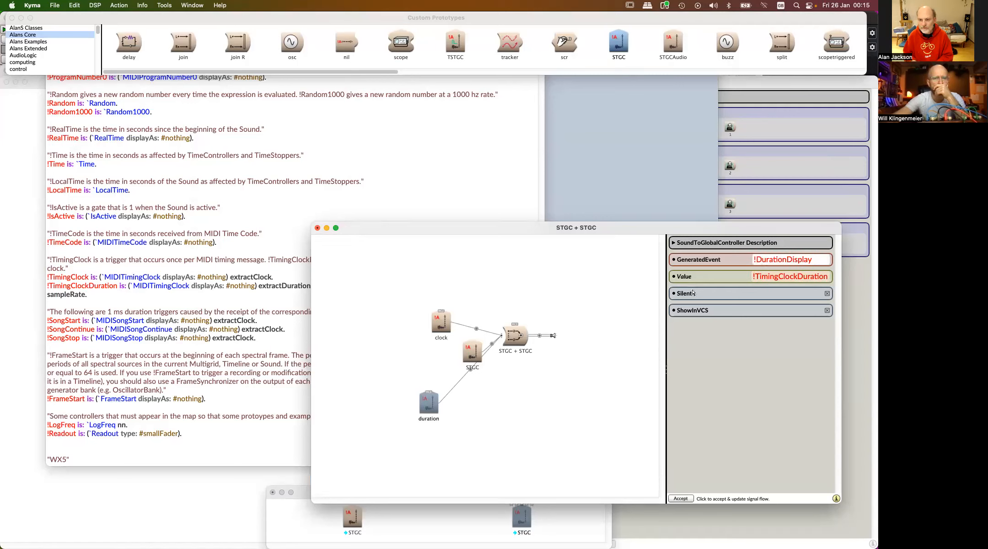
pyautogui.click(584, 284)
pyautogui.press('space')
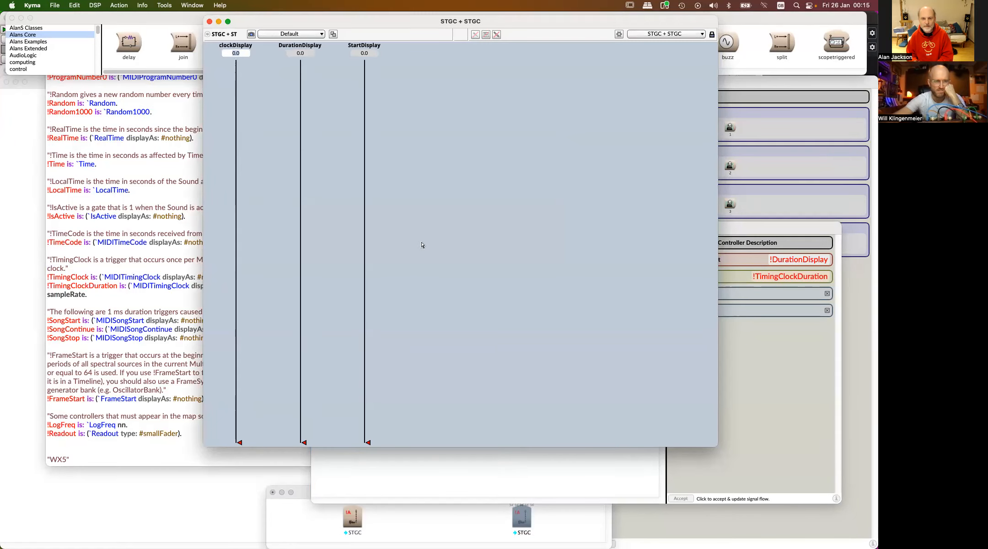
# Copy the event name !TimeCode from the Default-AJ map
pyautogui.click(82, 83)
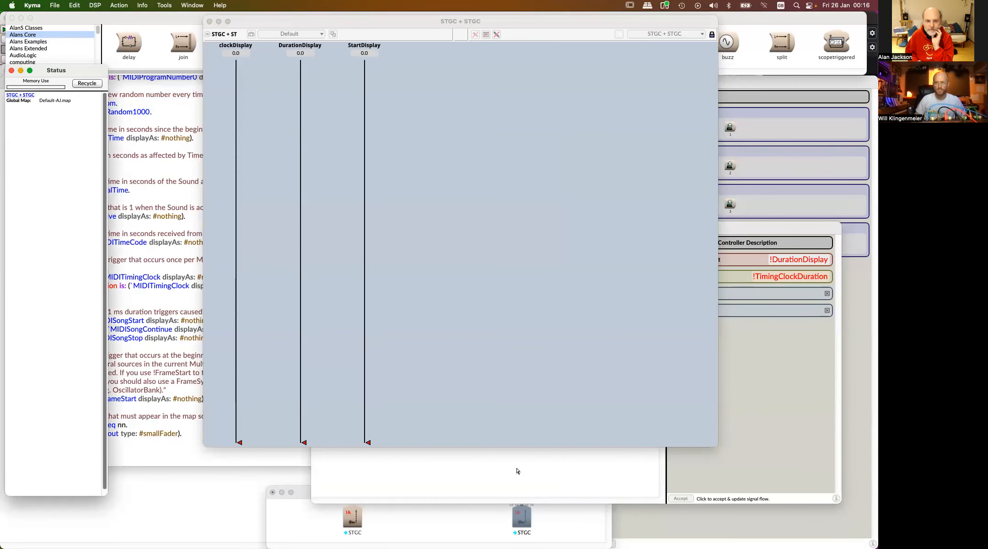
pyautogui.click(195, 339)
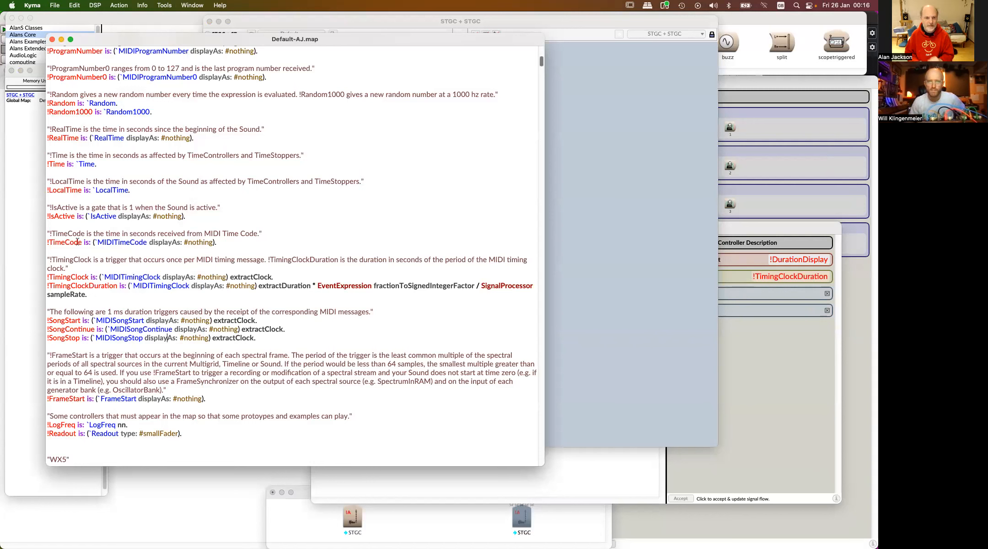
pyautogui.doubleClick(60, 243)
pyautogui.press('super+c')
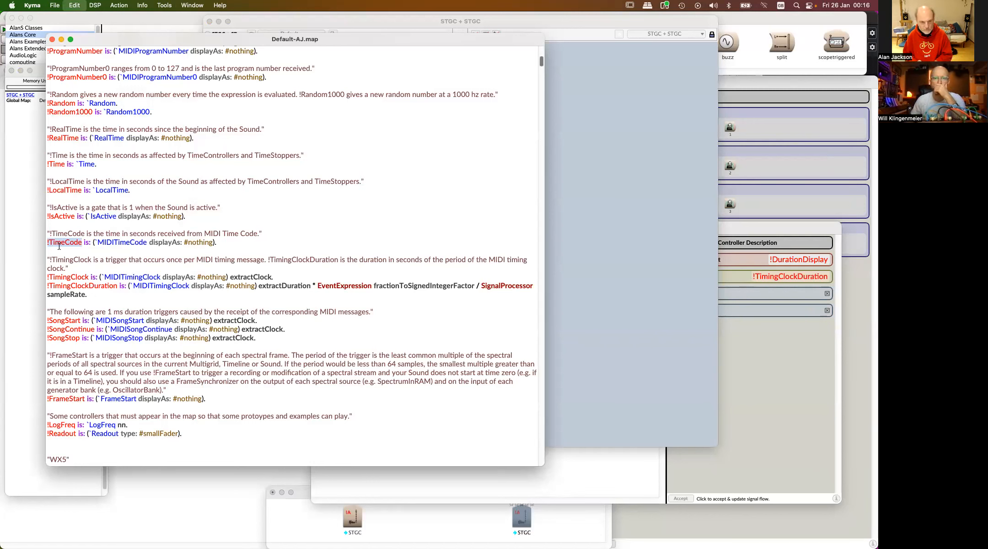
# Open the DSP Status window to check the incoming time code
pyautogui.click(620, 371)
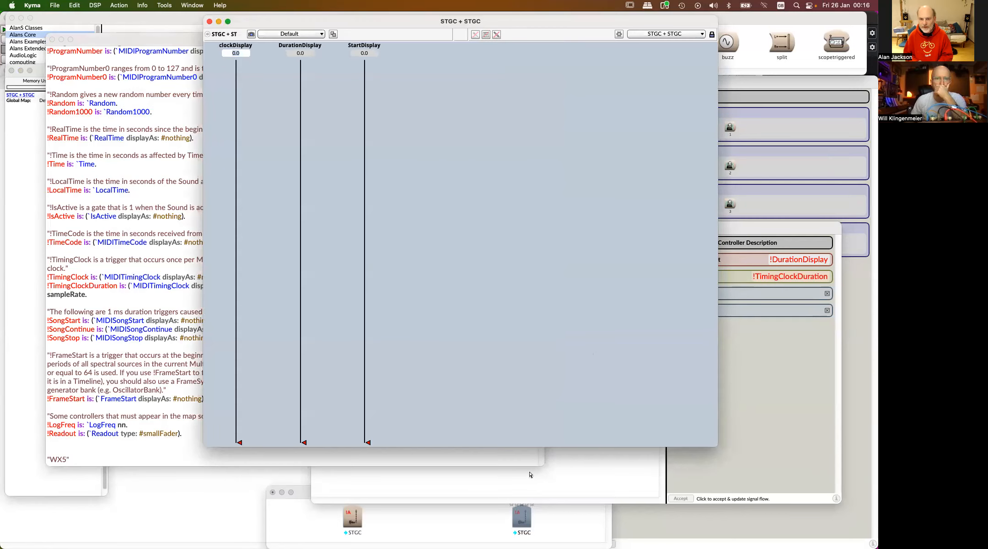
pyautogui.press('super+1')
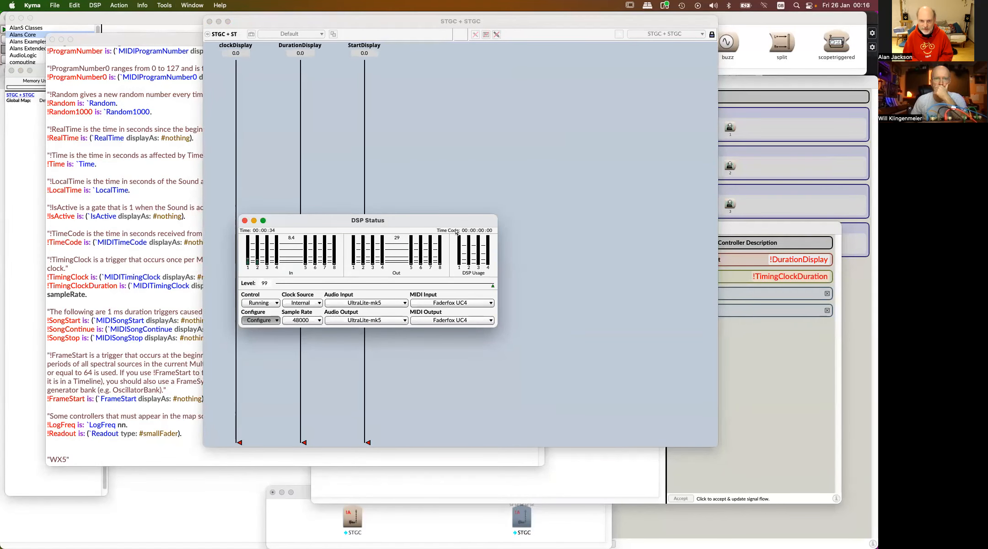
# Find the STGC prototype again and add a fourth STGC as an input of the mixer
pyautogui.click(579, 482)
pyautogui.press('super+f')
pyautogui.write('ast')
pyautogui.press('BackSpace')
pyautogui.press('BackSpace')
pyautogui.press('BackSpace')
pyautogui.write('stgc')
pyautogui.press('Return')
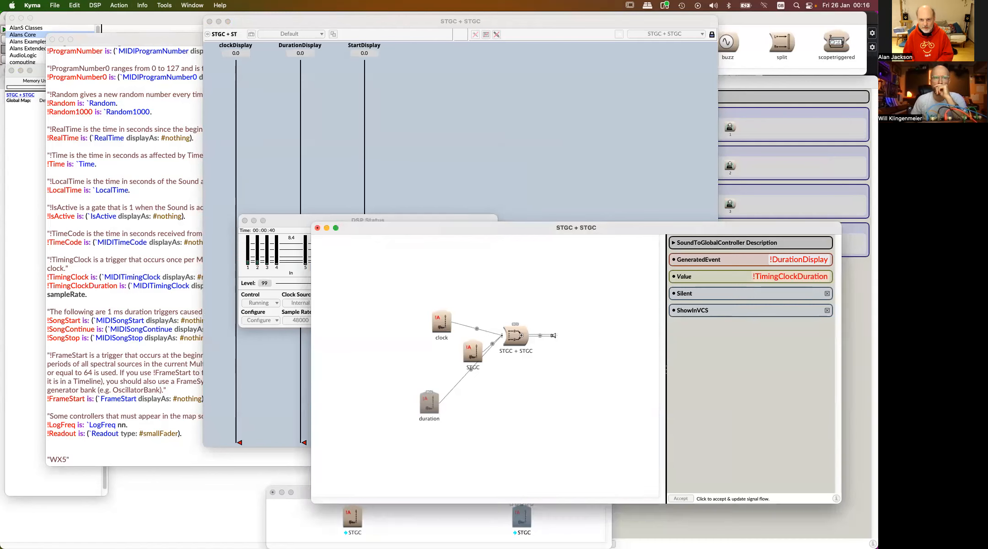
pyautogui.moveTo(618, 43); pyautogui.dragTo(540, 334)
pyautogui.press('Return')
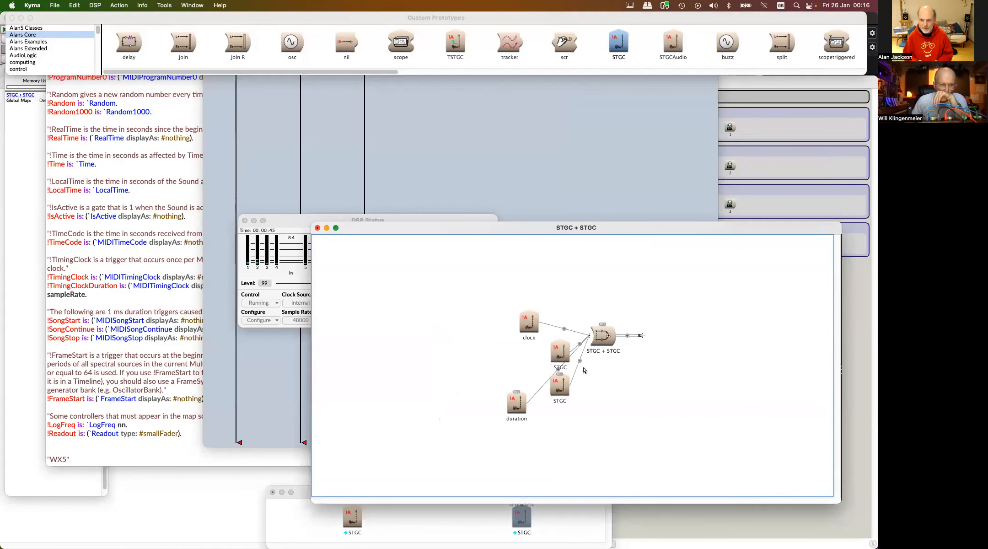
# Place the fourth STGC to the left of the other sounds and rename it as timecode
pyautogui.moveTo(561, 392); pyautogui.dragTo(455, 368)
pyautogui.write('timecode')
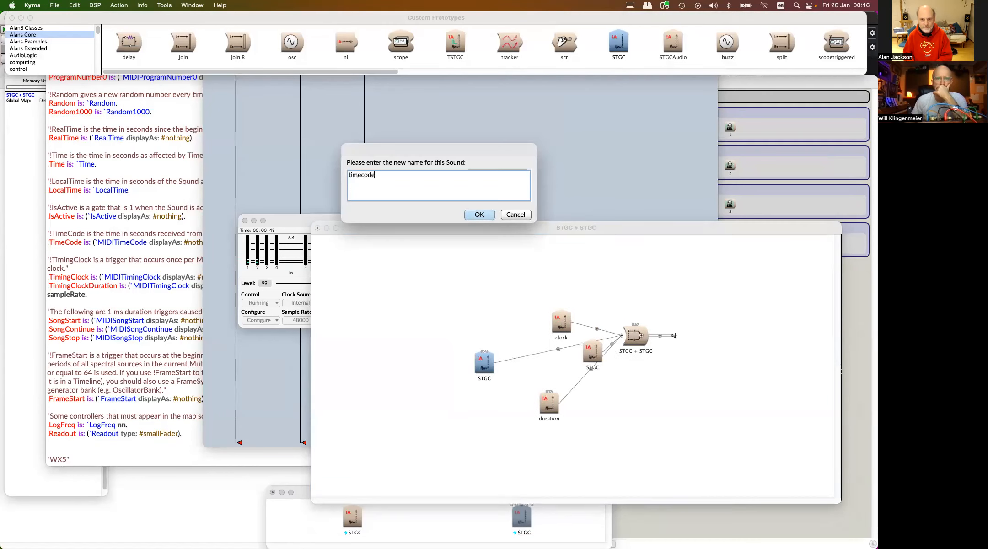
pyautogui.press('Return')
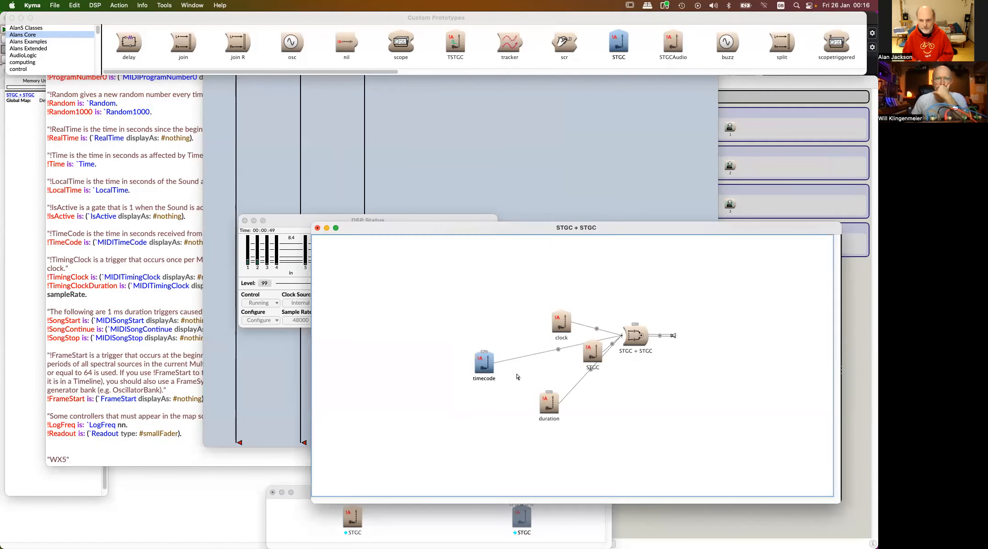
# Set the timecode sound's Value to !TimeCode and its GeneratedEvent to !TimecodeDisplay, and play the combined sound
pyautogui.doubleClick(479, 365)
pyautogui.click(825, 277)
pyautogui.press('super+v')
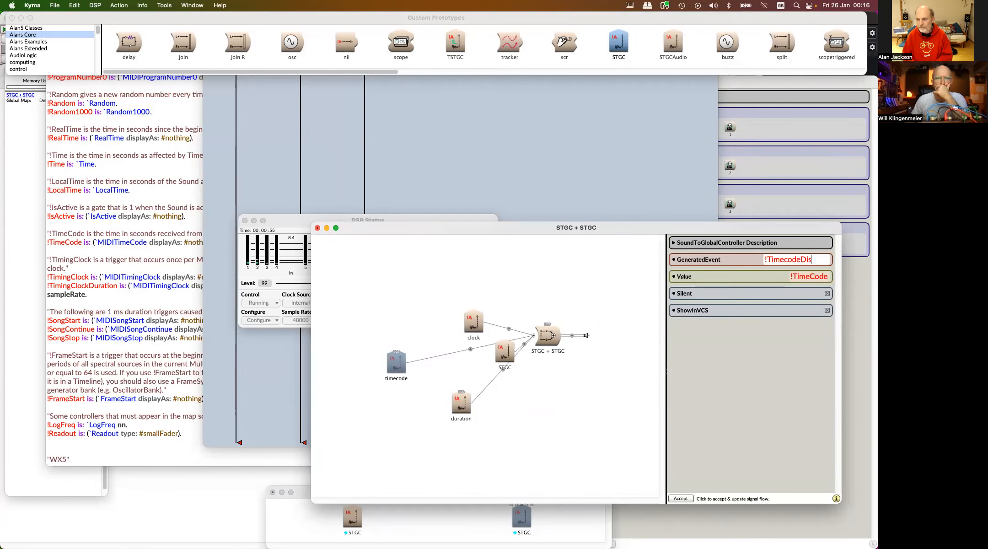
pyautogui.click(547, 264)
pyautogui.press('space')
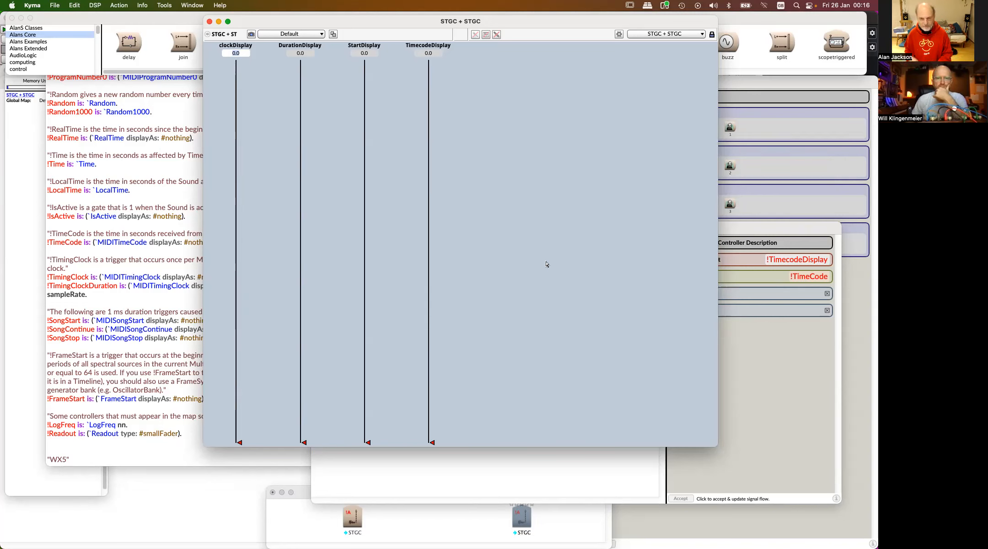
# Activate external sync in Cubase and check the event displays in Kyma
pyautogui.press('super+Tab')
pyautogui.press('super+Tab')
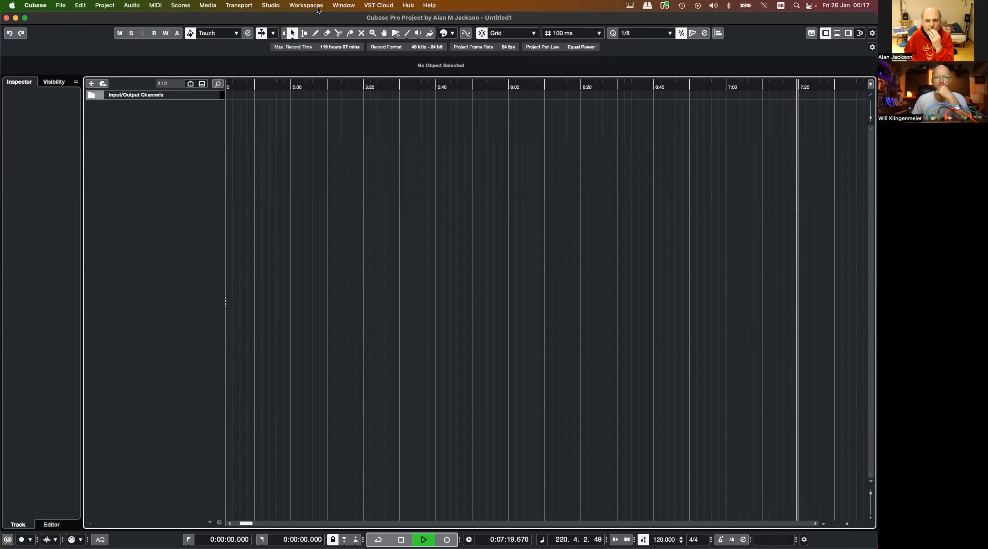
pyautogui.click(270, 5)
pyautogui.moveTo(235, 5)
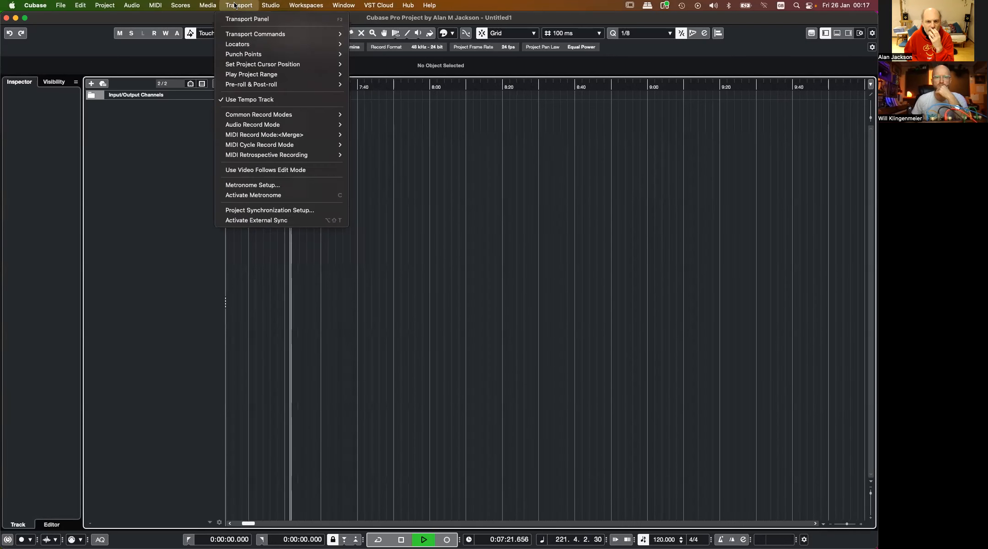
pyautogui.click(265, 219)
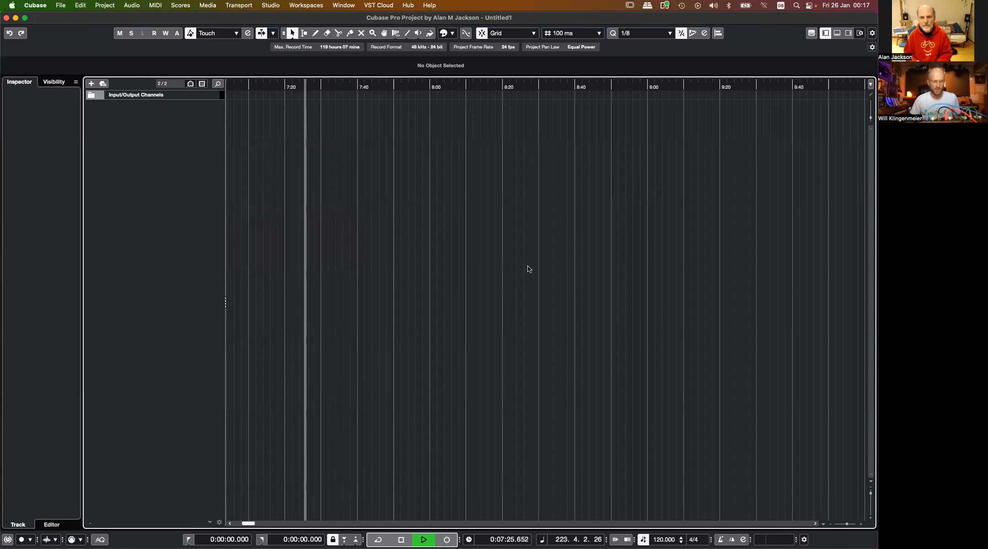
pyautogui.press('super+Tab')
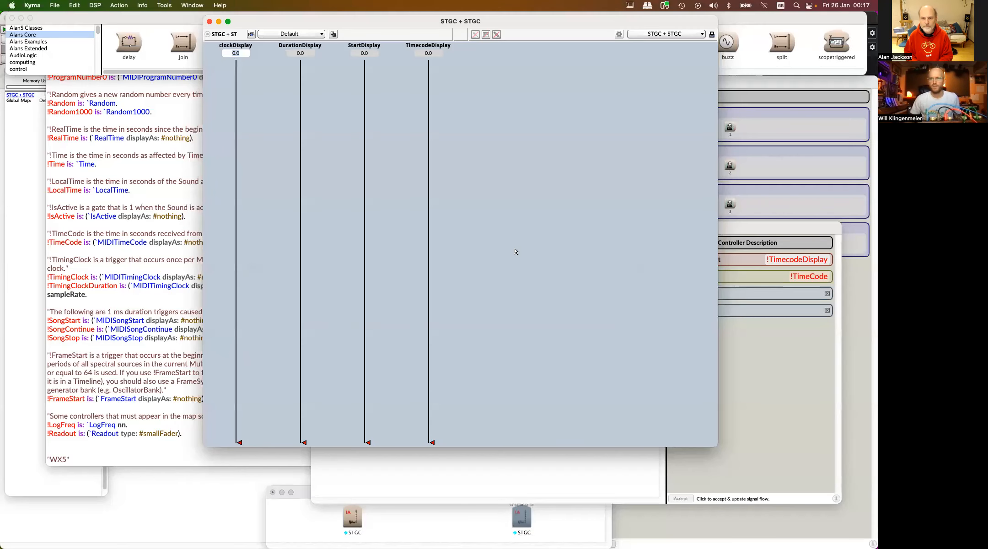
# Switch to Cubase, deactivate external sync in the Project Synchronisation Setup and start the transport
pyautogui.press('super+Tab')
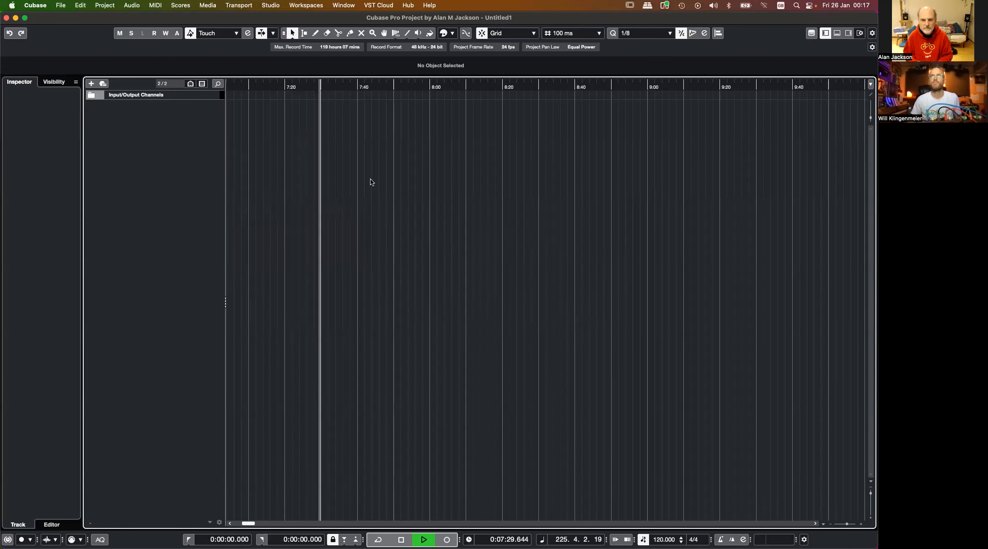
pyautogui.click(277, 6)
pyautogui.moveTo(239, 5)
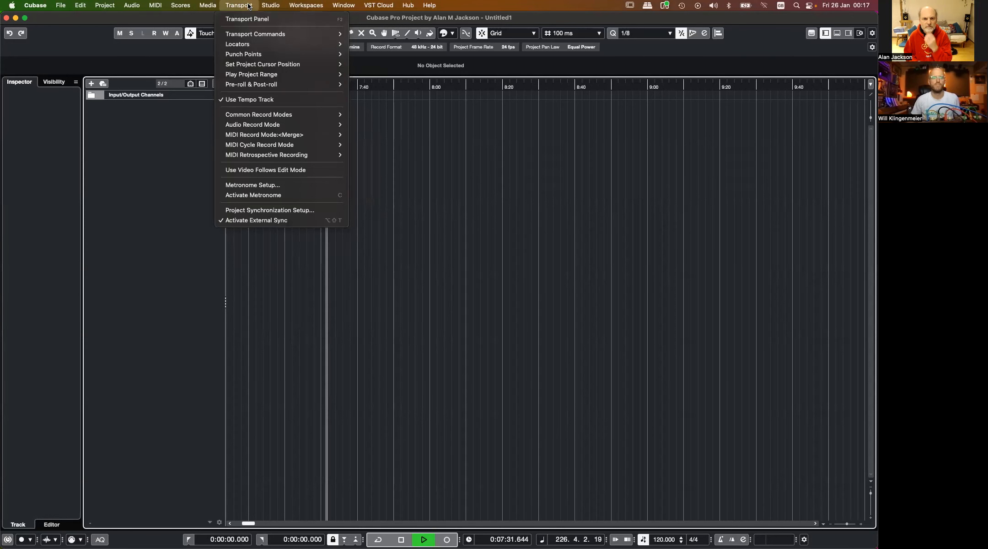
pyautogui.click(265, 210)
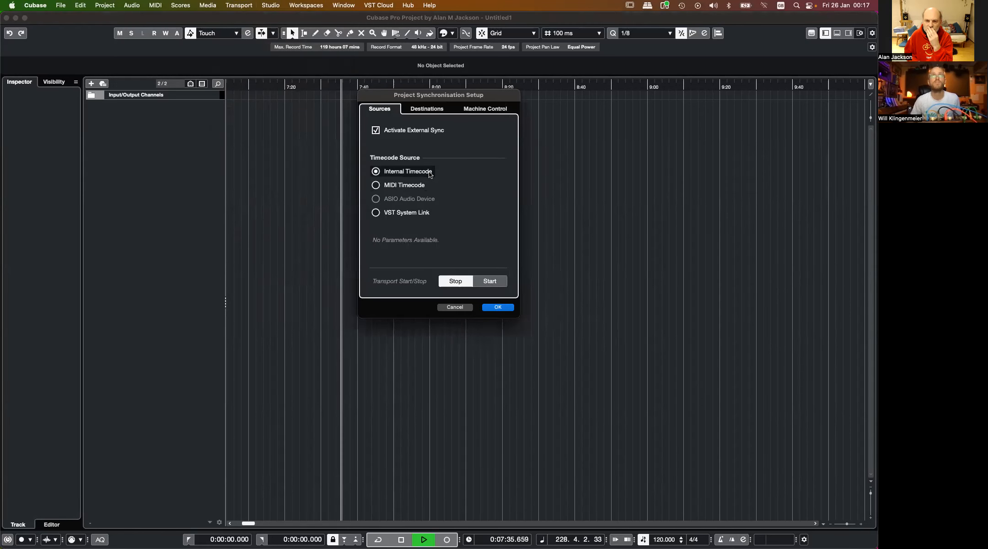
pyautogui.click(400, 133)
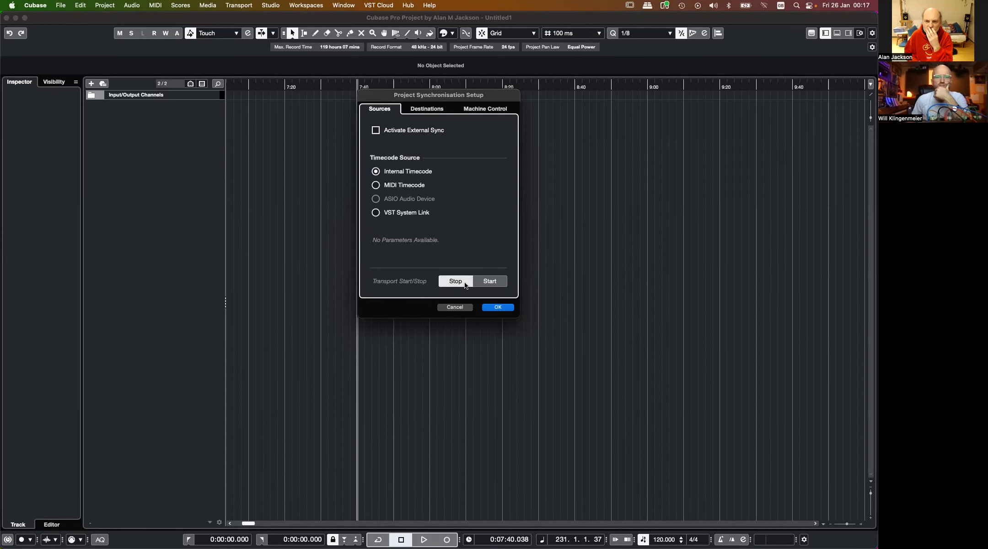
pyautogui.click(488, 281)
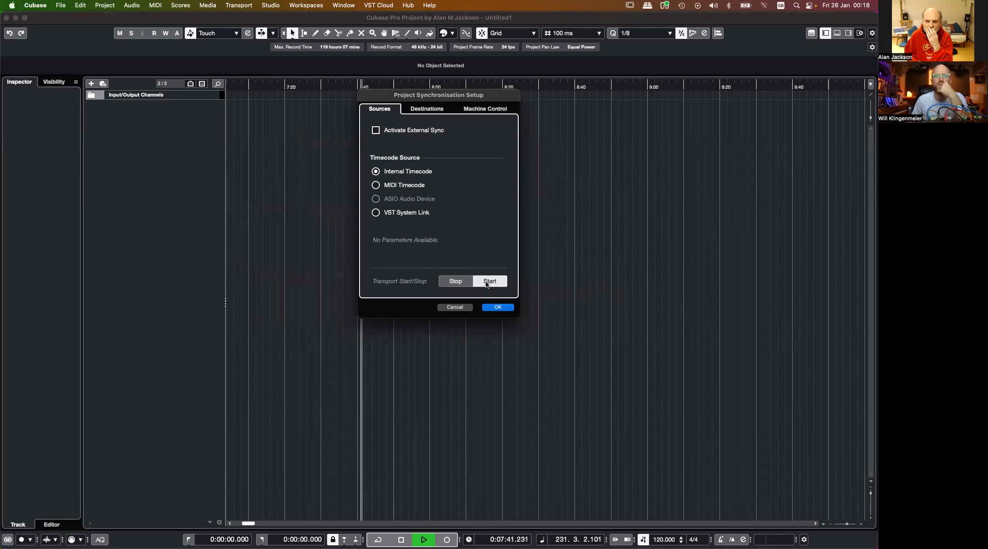
# Enable pacamara-1010 as a MIDI Timecode destination in the Project Synchronisation Setup
pyautogui.click(429, 110)
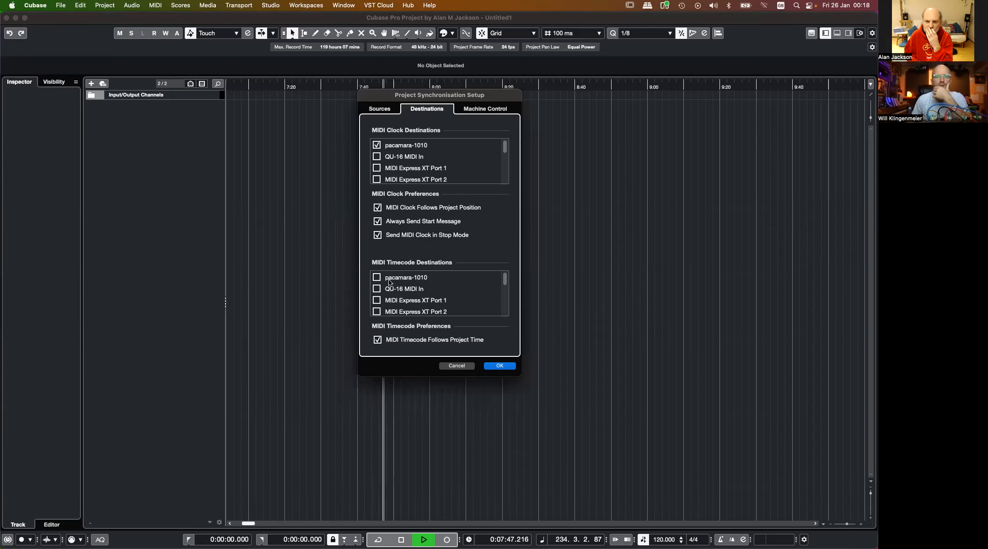
pyautogui.scroll(-5, 469, 284)
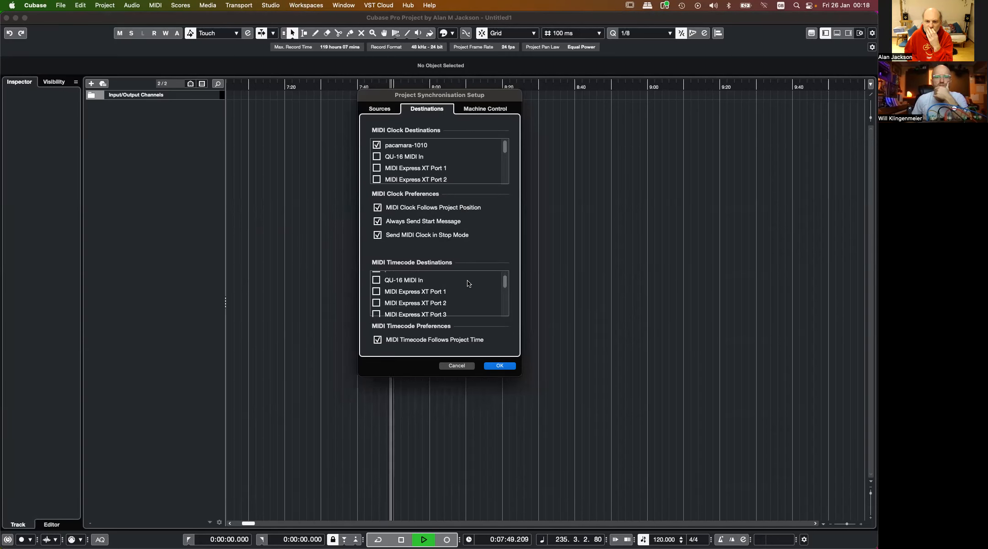
pyautogui.scroll(-2, 469, 283)
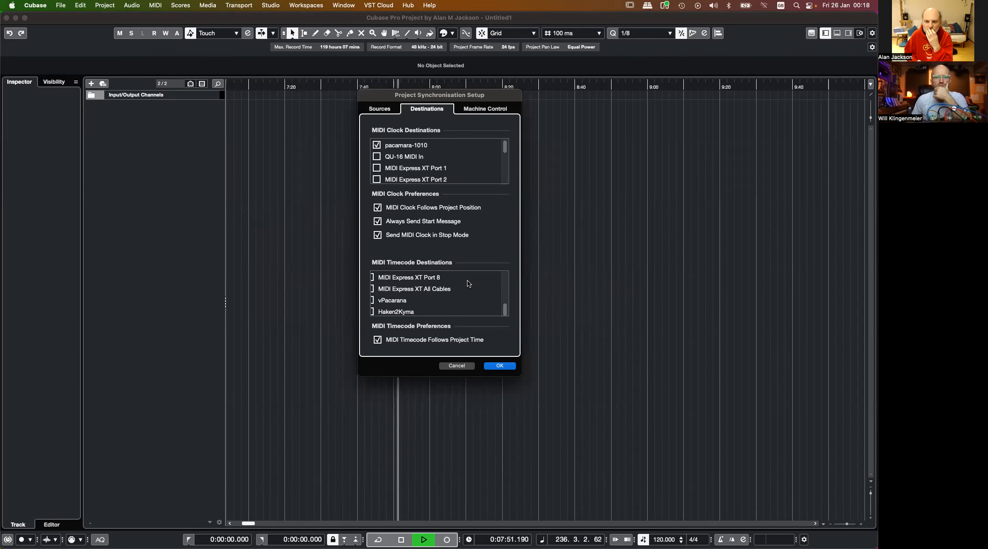
pyautogui.scroll(7, 469, 283)
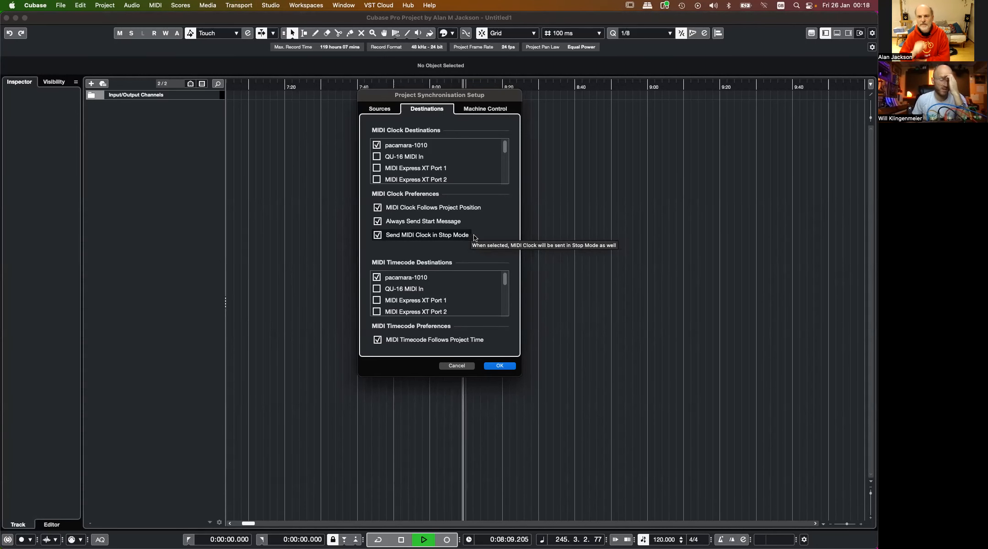
# Examine the full lists of MIDI Clock and MIDI Timecode destinations and the Machine Control settings
pyautogui.scroll(-2, 452, 161)
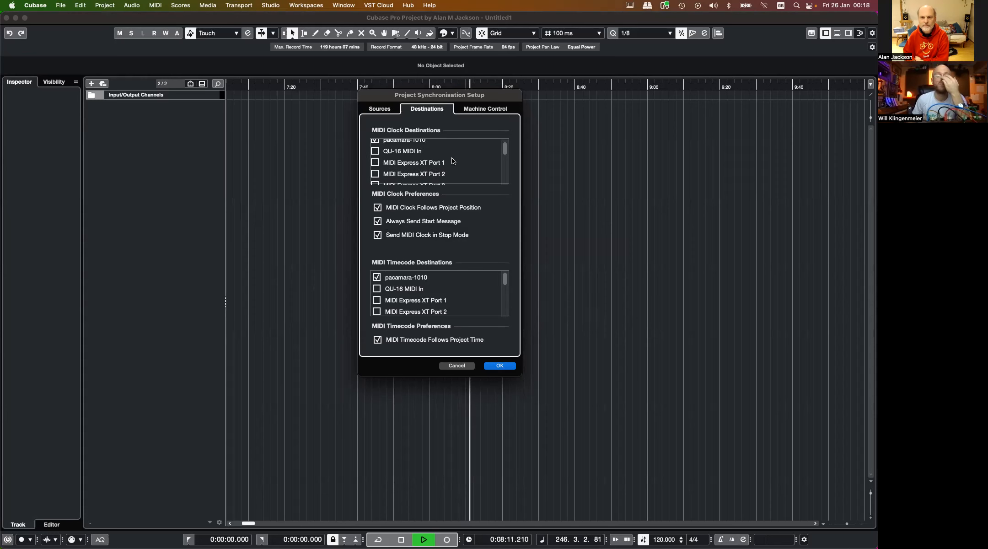
pyautogui.scroll(-5, 452, 160)
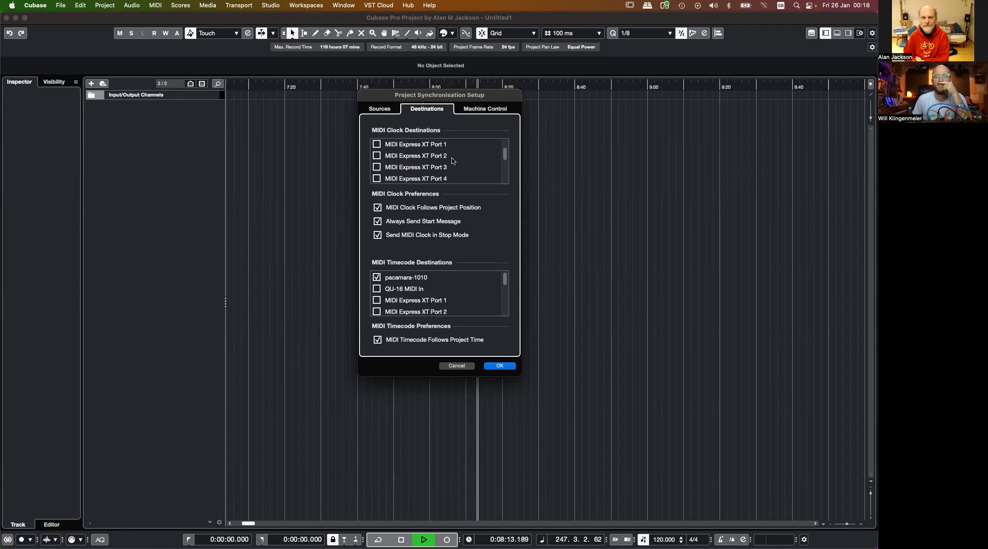
pyautogui.scroll(-3, 452, 160)
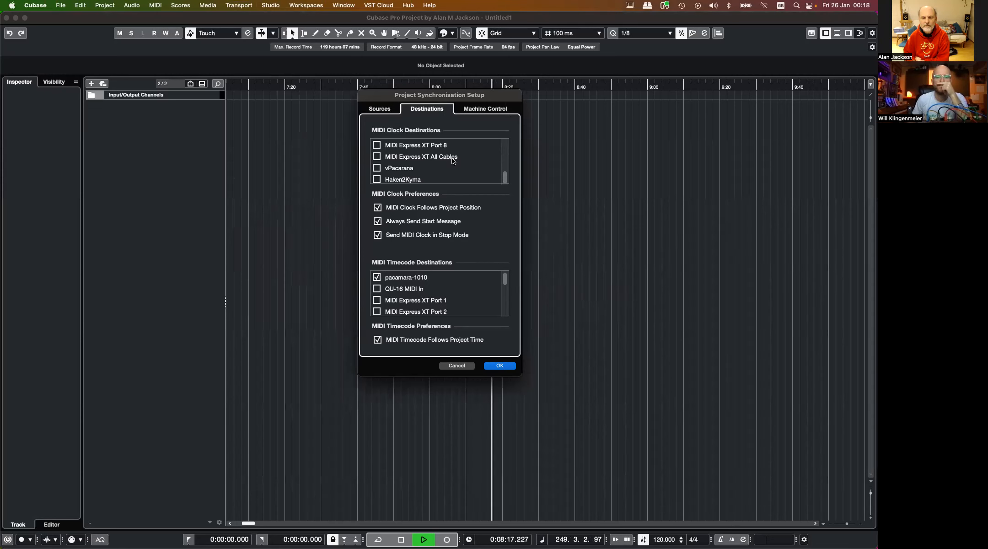
pyautogui.scroll(9, 452, 160)
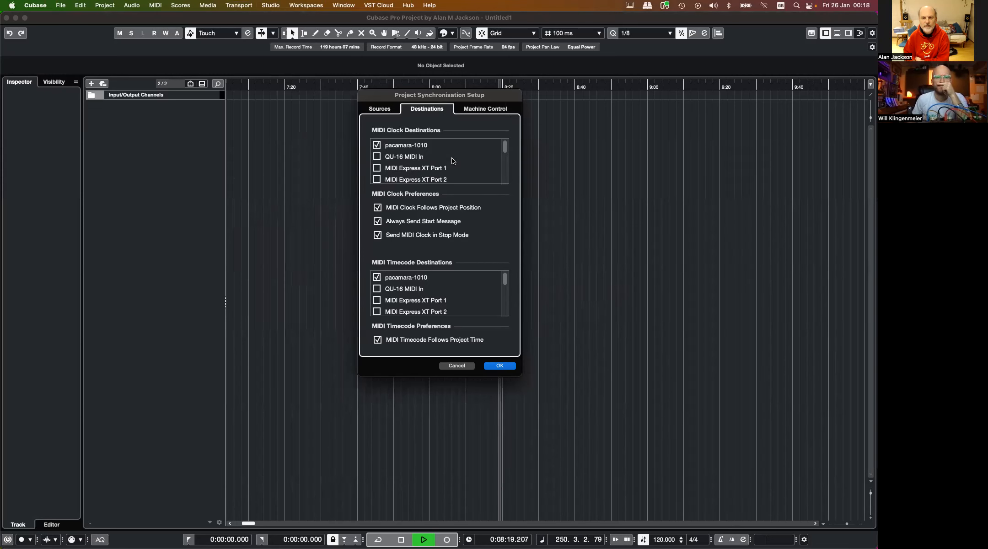
pyautogui.scroll(-9, 451, 288)
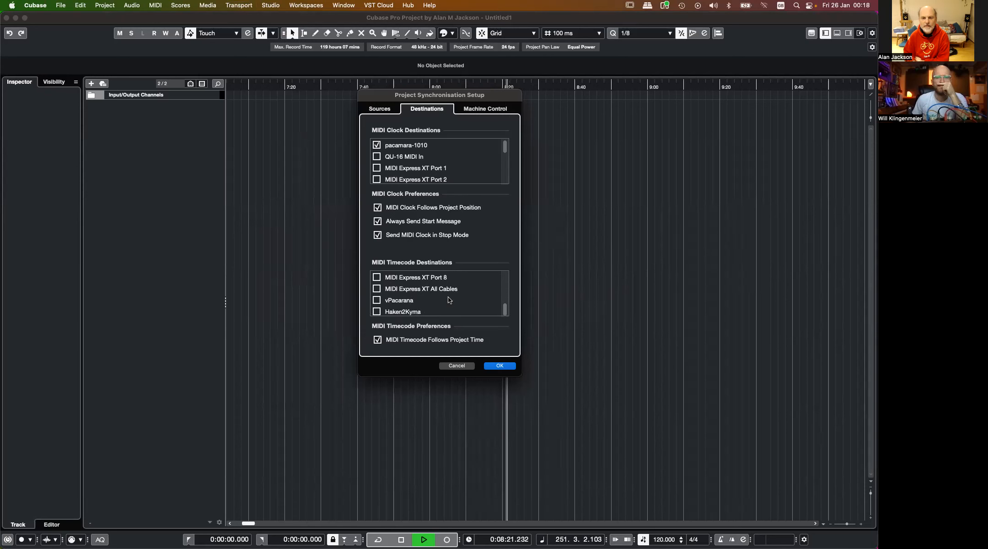
pyautogui.scroll(9, 449, 300)
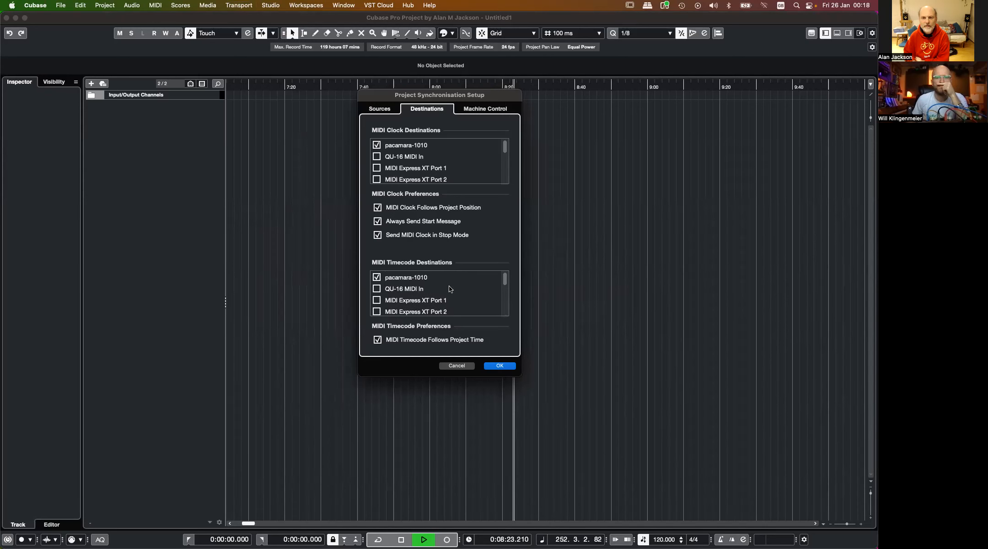
pyautogui.click(470, 109)
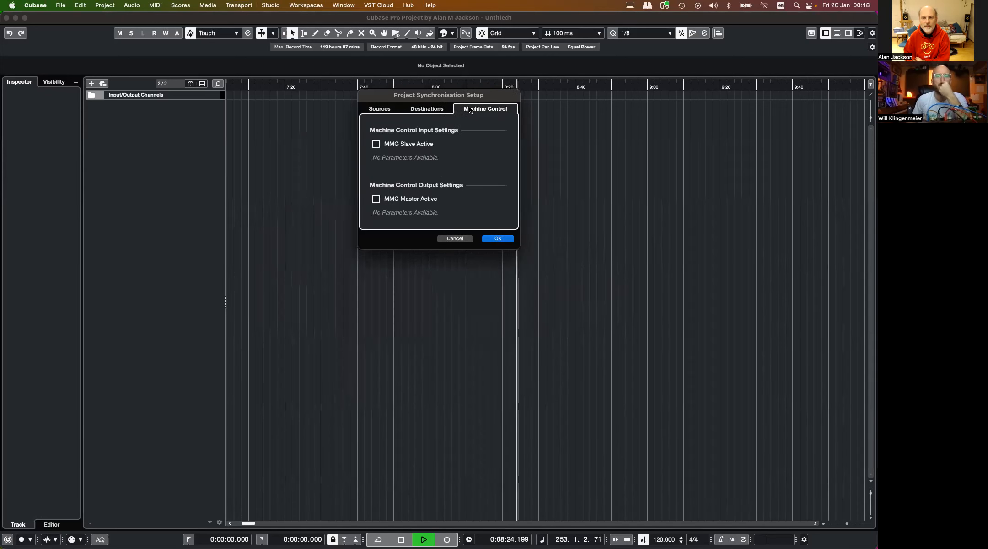
pyautogui.click(419, 109)
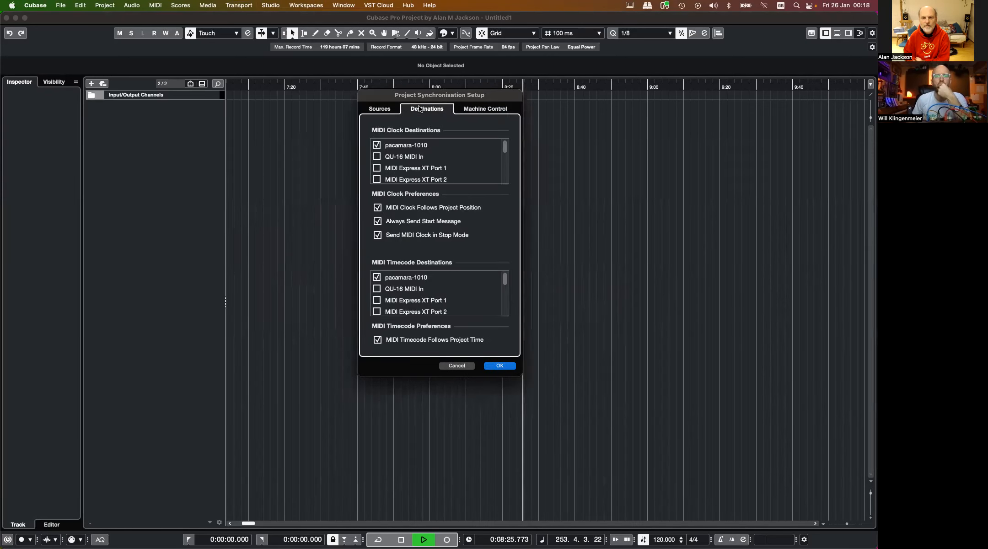
# Accept the synchronisation setup, check the event displays in Kyma and return to Cubase
pyautogui.click(500, 366)
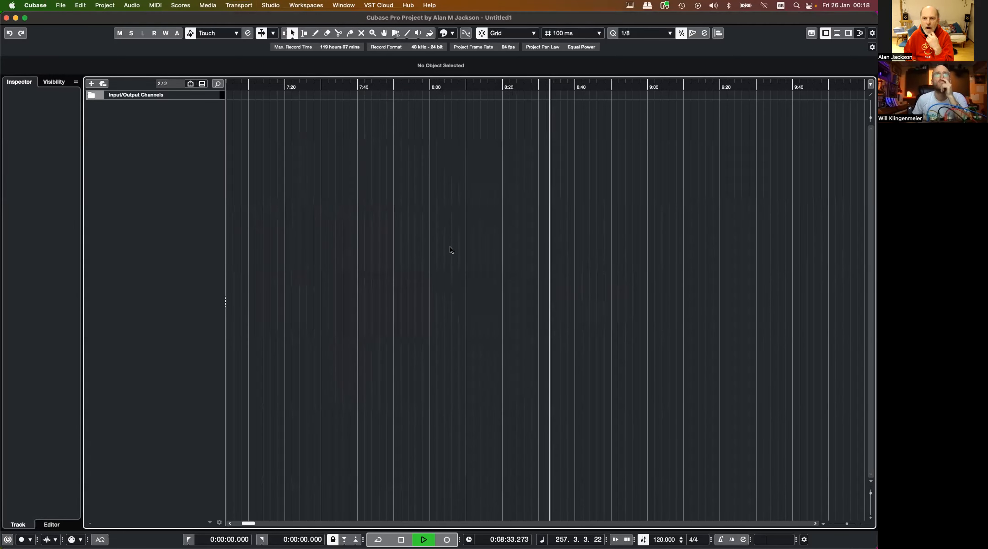
pyautogui.press('super+Tab')
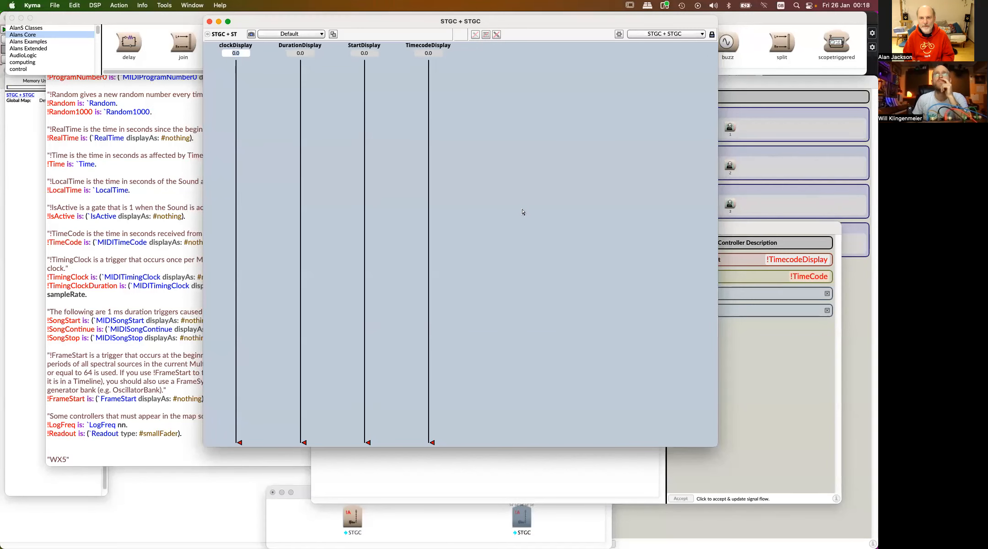
pyautogui.press('super+Tab')
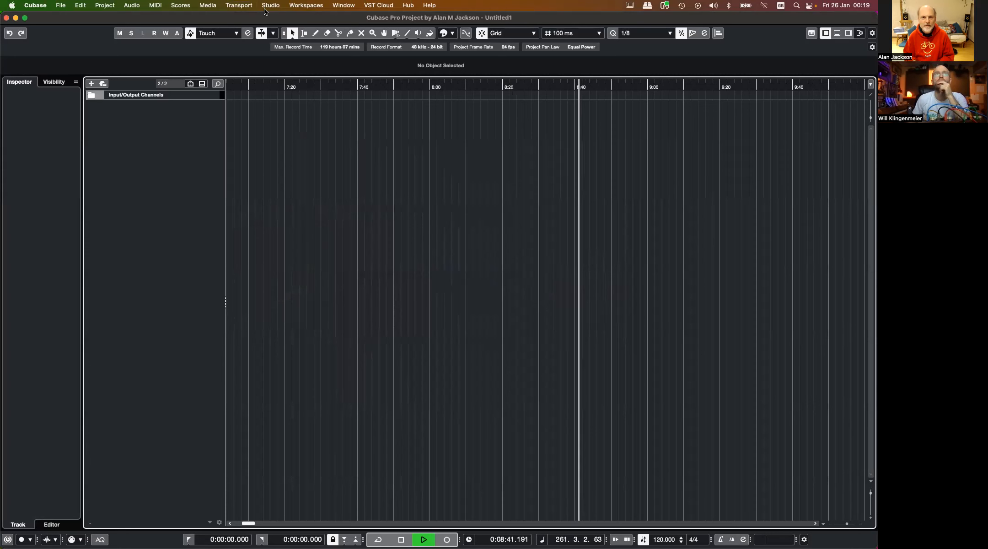
# Enable MIDI Express XT Port 8 as both a MIDI Clock and MIDI Timecode destination in the Project Synchronisation Setup and accept it
pyautogui.click(239, 5)
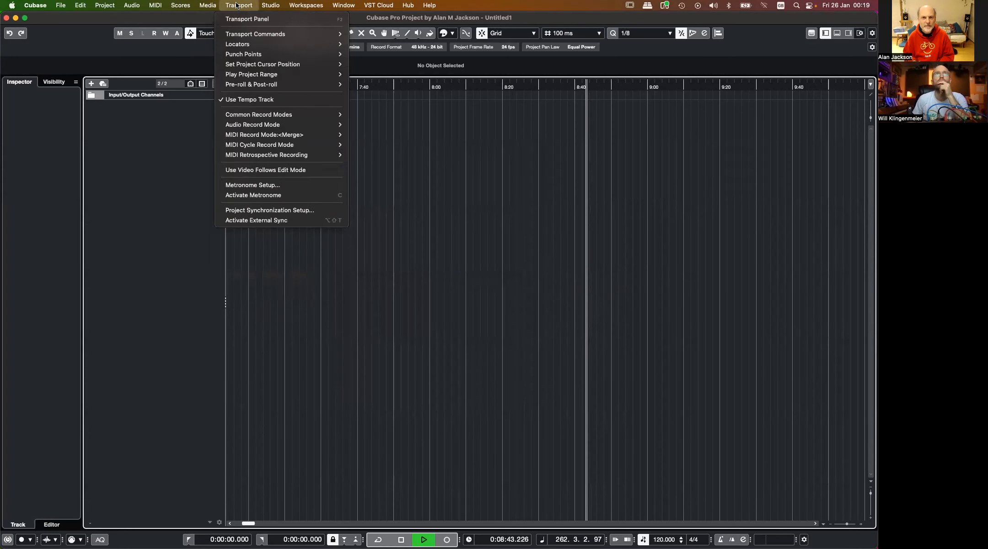
pyautogui.click(276, 211)
pyautogui.click(435, 109)
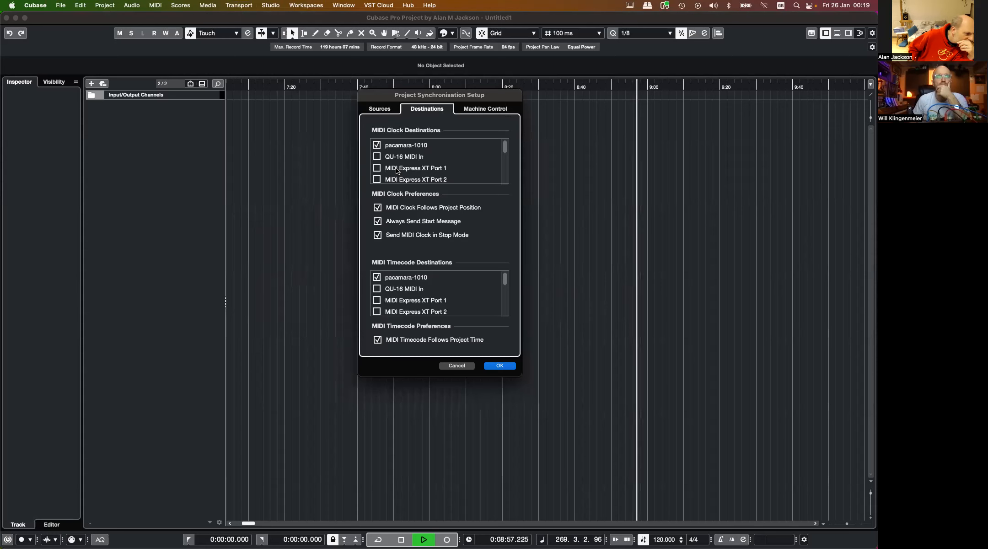
pyautogui.scroll(-5, 402, 175)
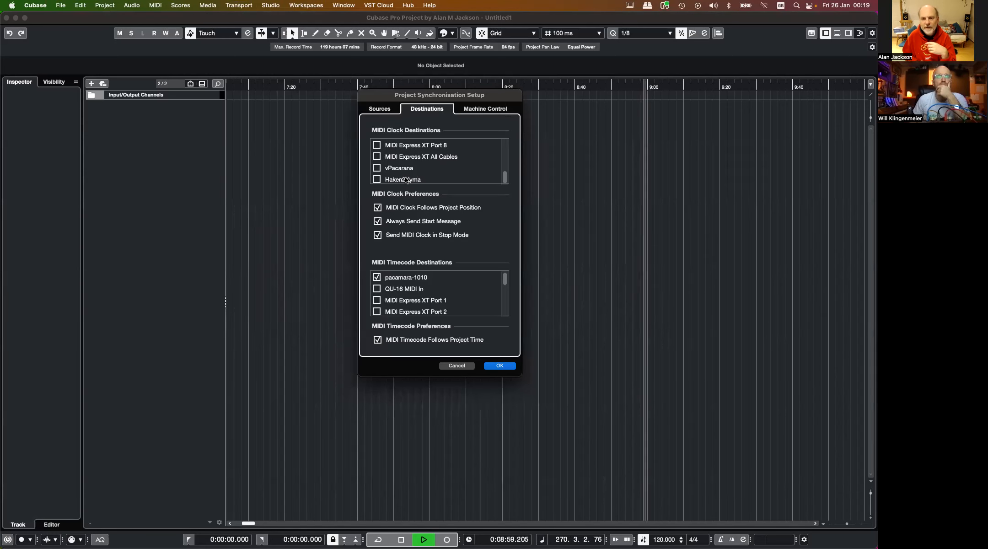
pyautogui.click(397, 147)
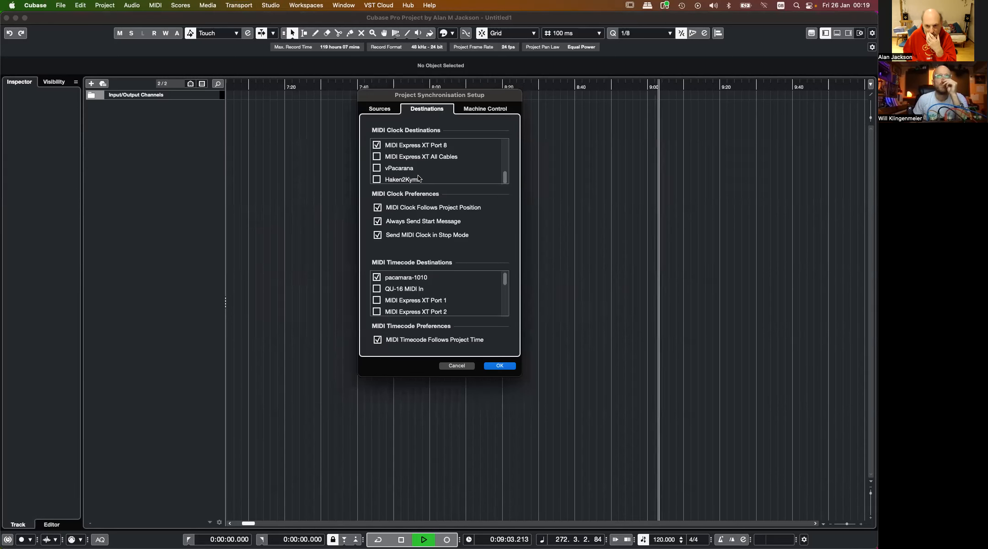
pyautogui.scroll(-6, 428, 306)
pyautogui.scroll(-1, 428, 306)
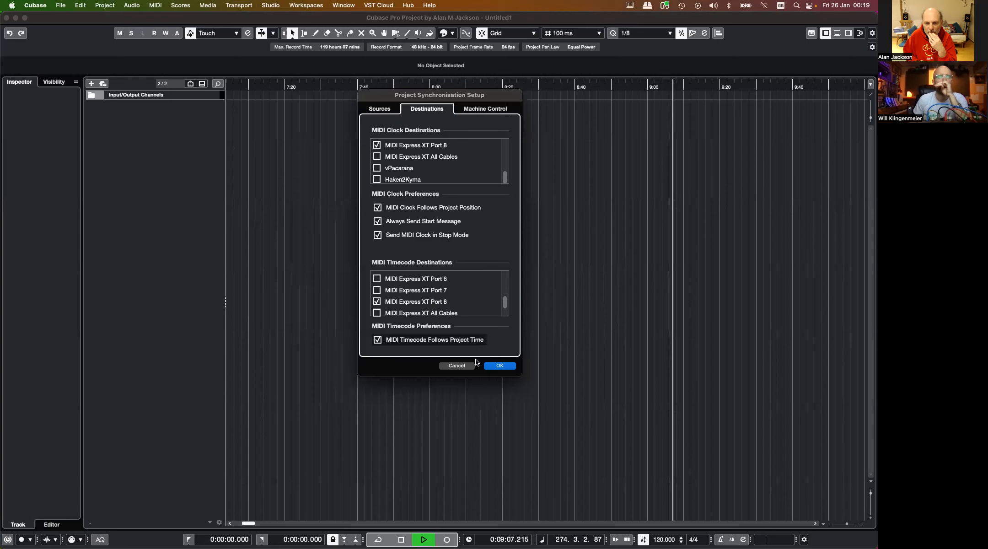
pyautogui.click(499, 366)
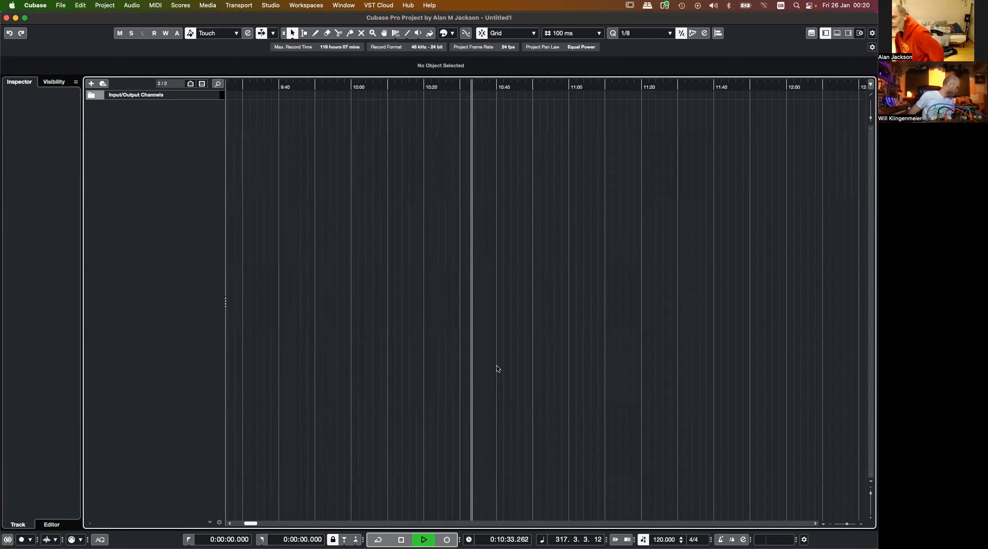
# Switch to Kyma, set the DSP Status MIDI Input to Host USB and move that window away from the event displays
pyautogui.press('super+Tab')
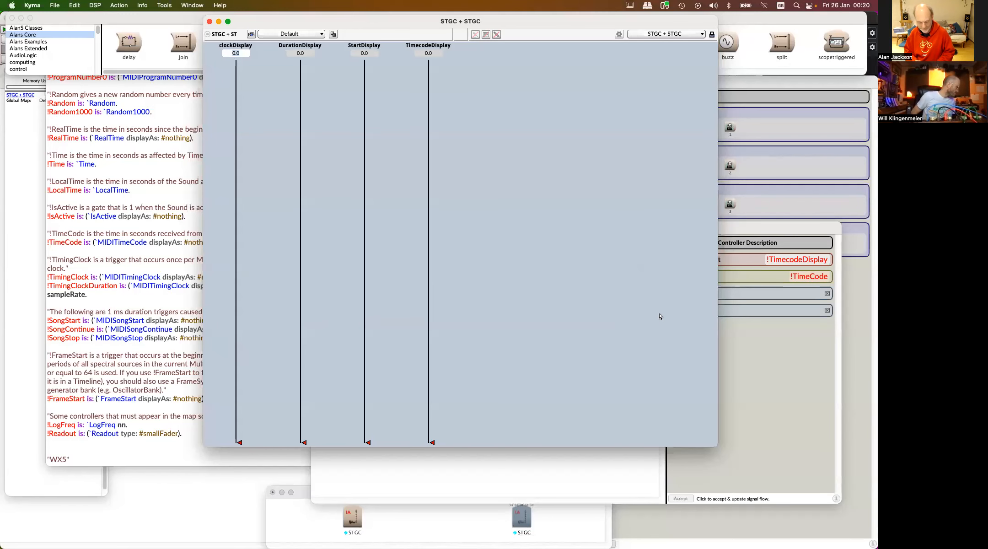
pyautogui.press('super+grave')
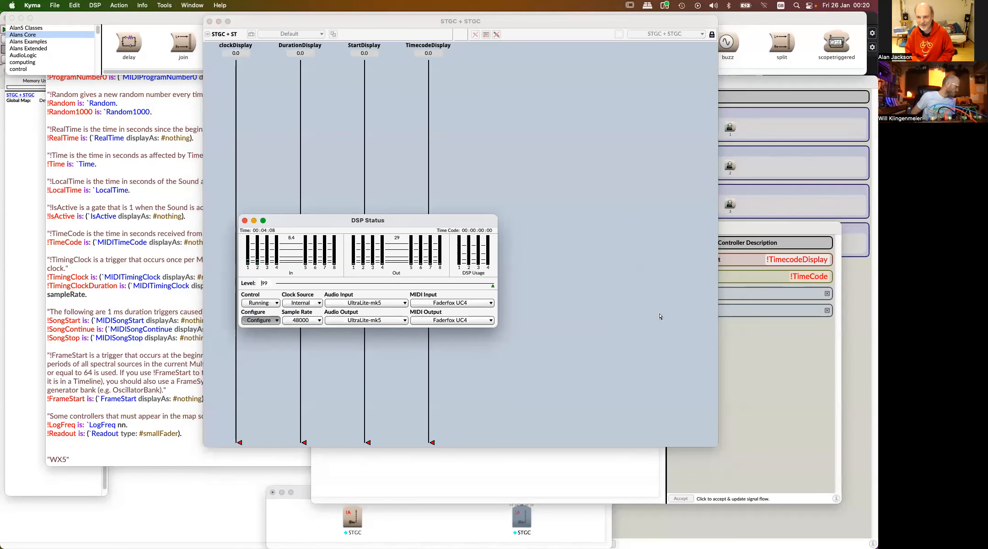
pyautogui.click(449, 303)
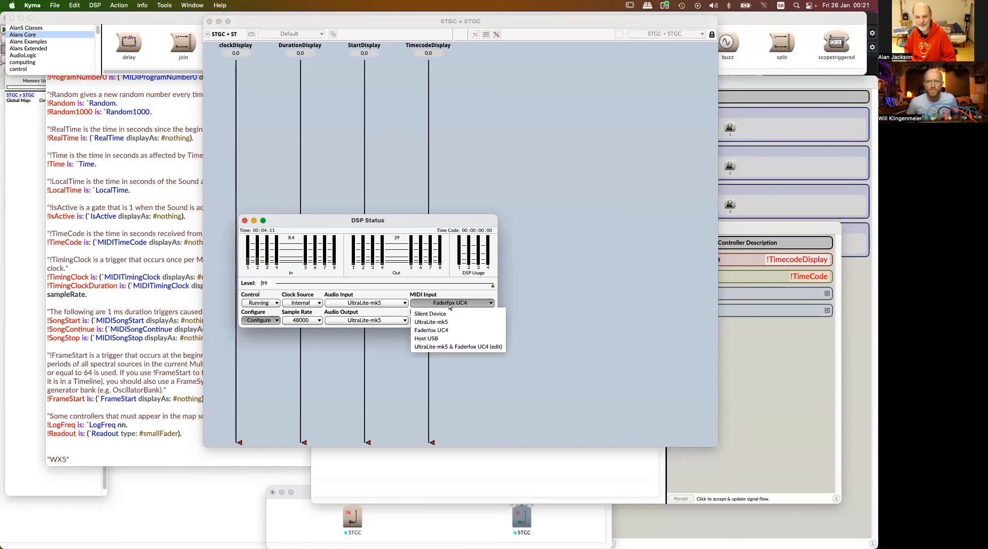
pyautogui.click(441, 339)
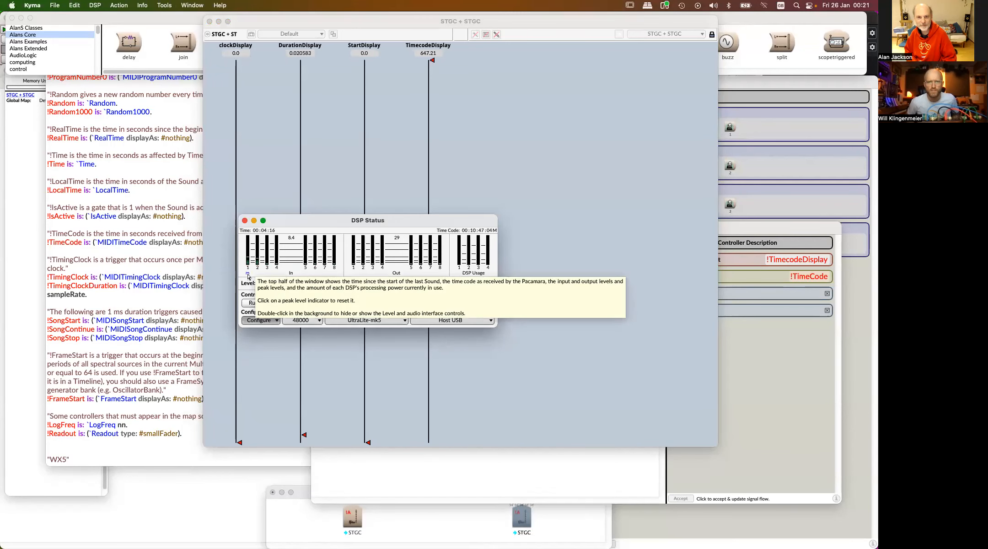
pyautogui.moveTo(409, 224); pyautogui.dragTo(627, 157)
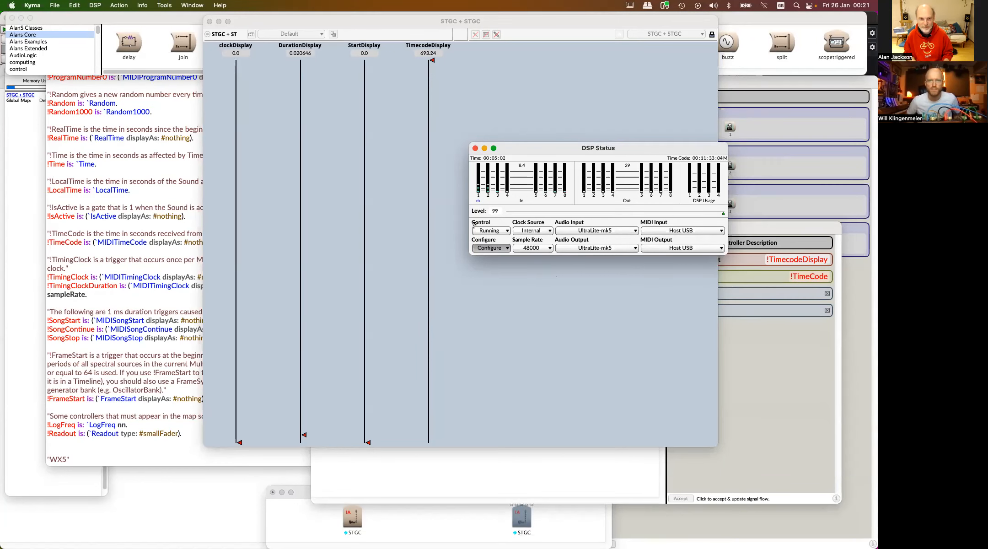
# Examine the incoming MIDI clock and timecode messages in the Event Log, and close the log
pyautogui.click(488, 248)
pyautogui.click(489, 285)
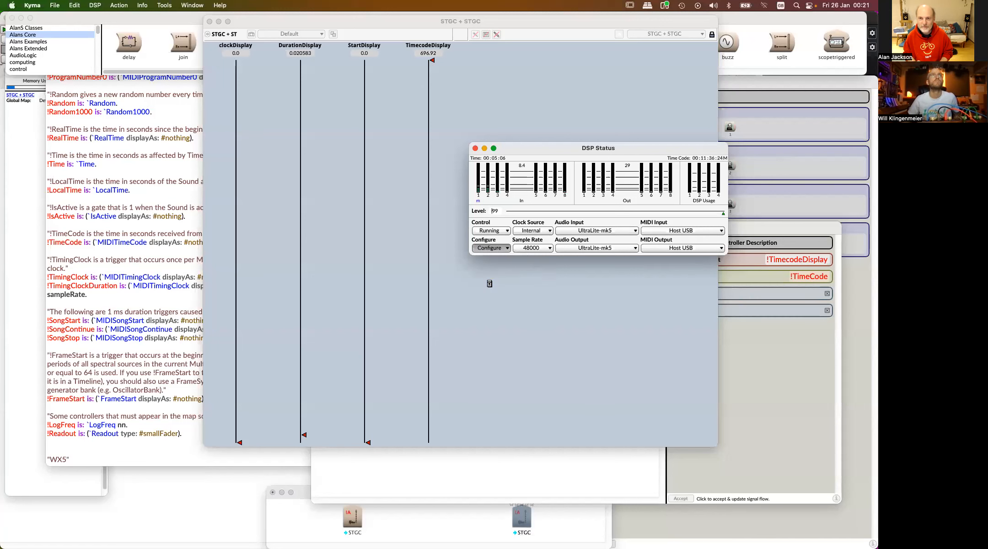
pyautogui.click(475, 247)
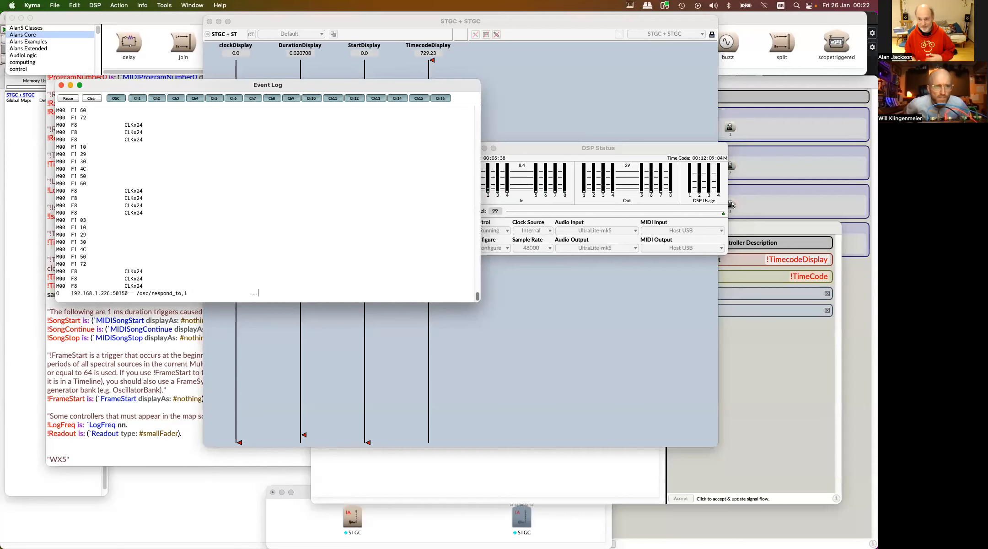
pyautogui.click(62, 85)
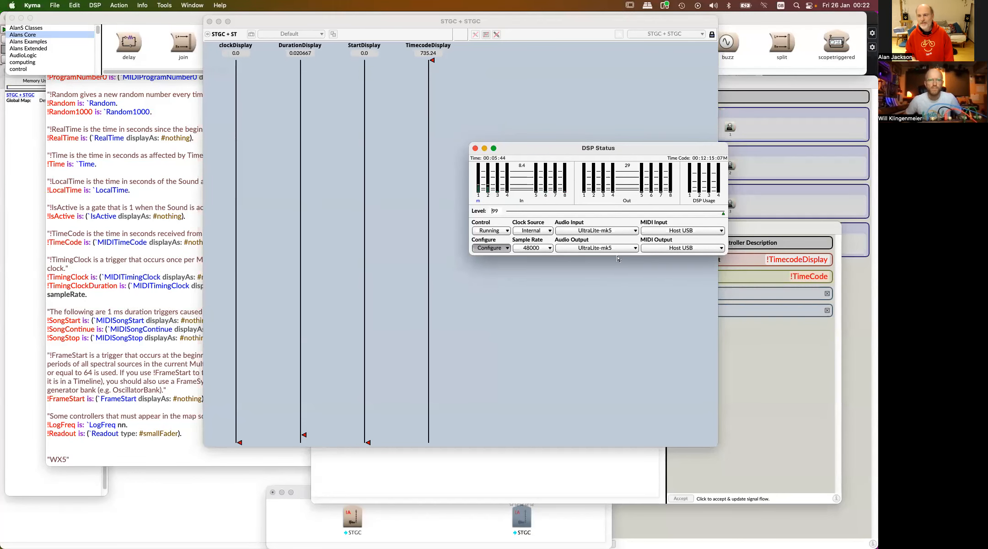
# Set the clock Sound's Value to !TimingClock turnOnFor: 25 ms and run the updated signal flow
pyautogui.click(798, 282)
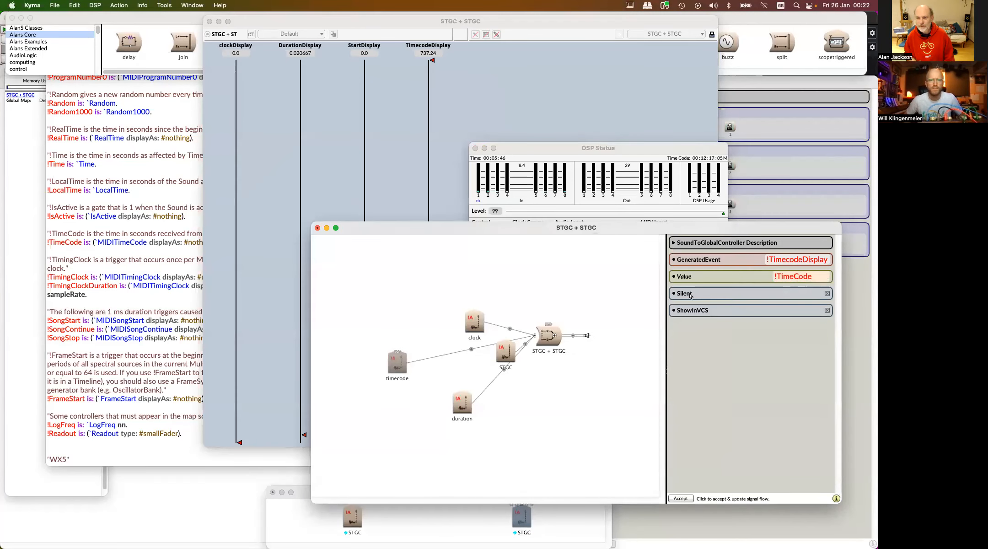
pyautogui.click(476, 323)
pyautogui.click(827, 277)
pyautogui.write('turnOnFor:')
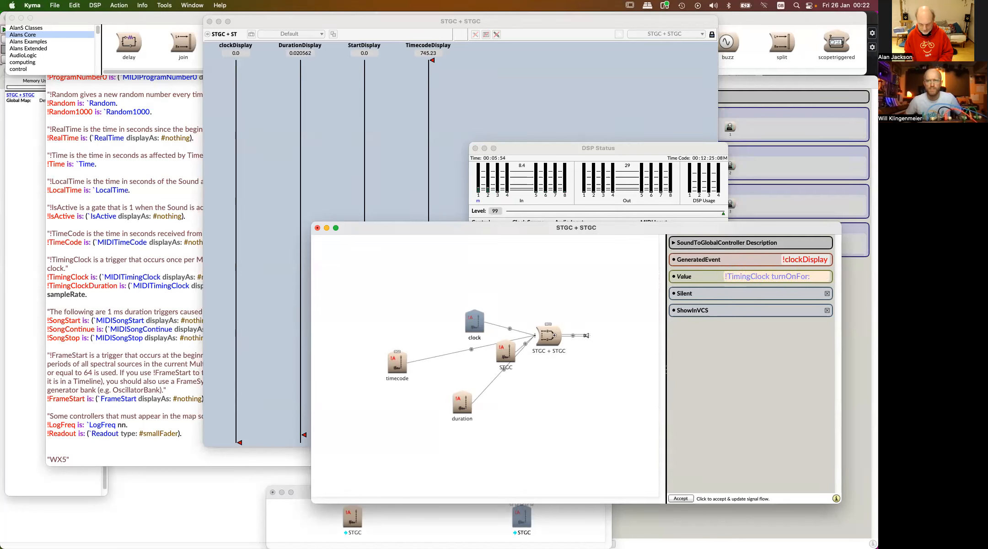
pyautogui.write(' 25 ms')
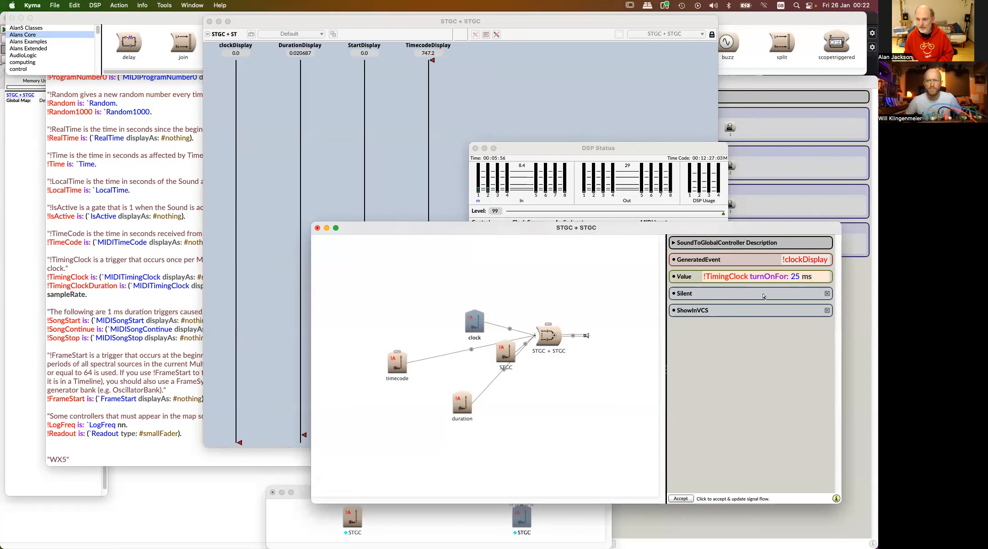
pyautogui.click(553, 293)
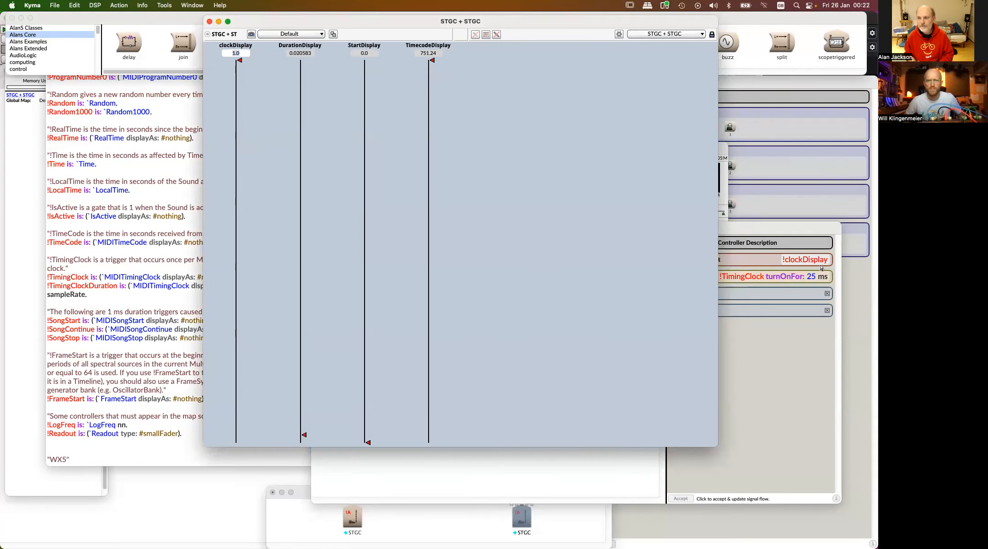
# Shorten the clock Sound's turnOnFor: duration to 10 ms and play the Sound again
pyautogui.click(812, 277)
pyautogui.press('BackSpace')
pyautogui.press('BackSpace')
pyautogui.write('10')
pyautogui.hotkey('ctrl', 'space')
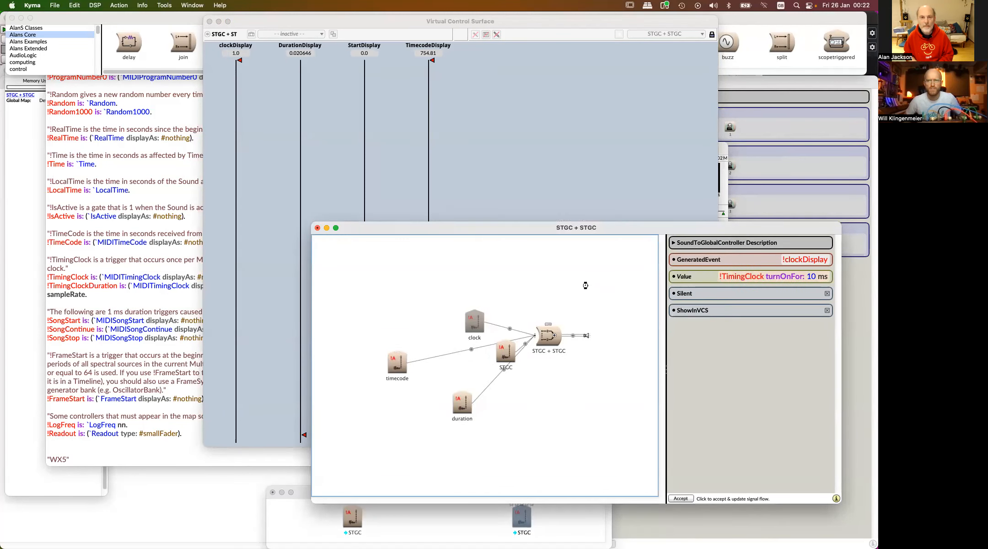
# Change the clockDisplay widget type to Toggle (fill) in the Virtual Control Surface
pyautogui.rightClick(236, 156)
pyautogui.moveTo(265, 161)
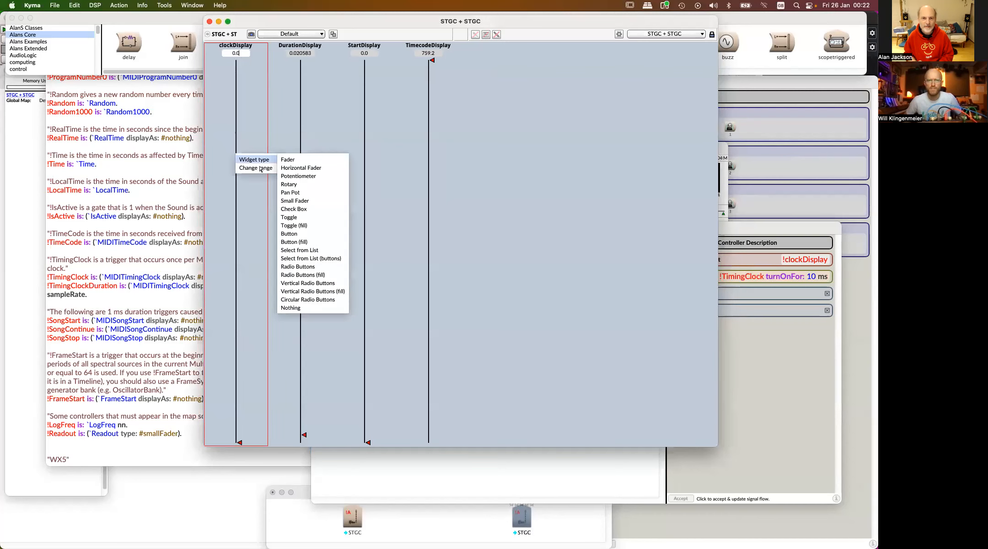
pyautogui.click(314, 225)
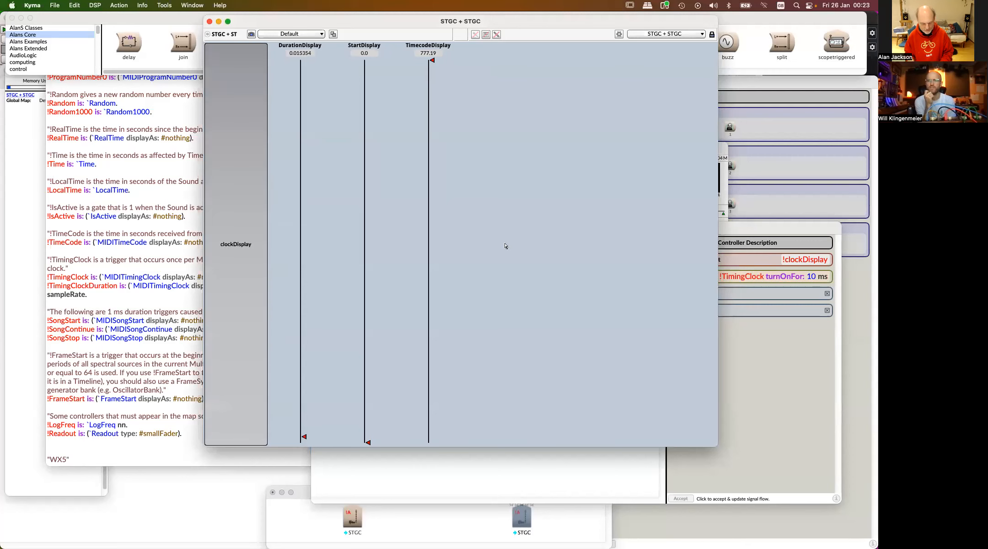
pyautogui.press('super+grave')
pyautogui.press('super+grave')
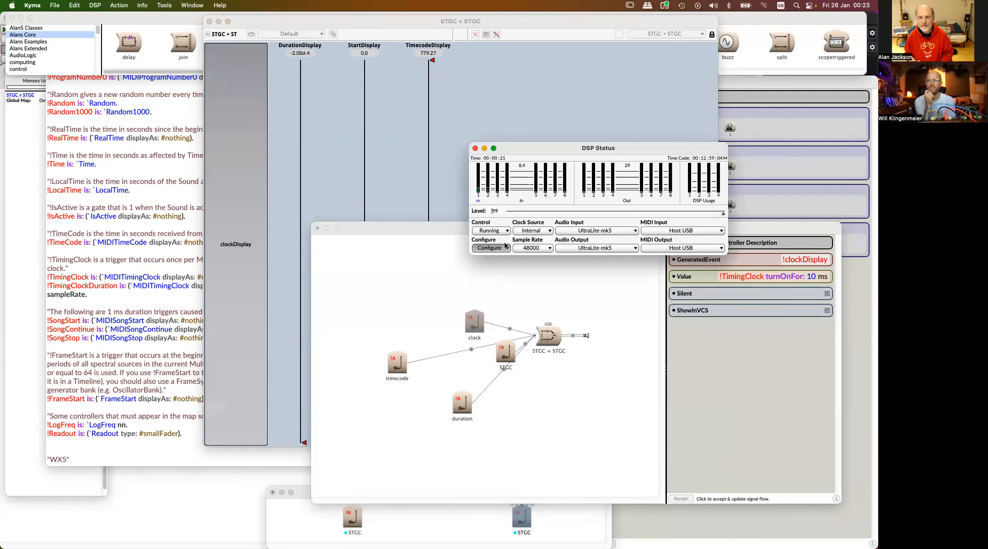
pyautogui.press('super+grave')
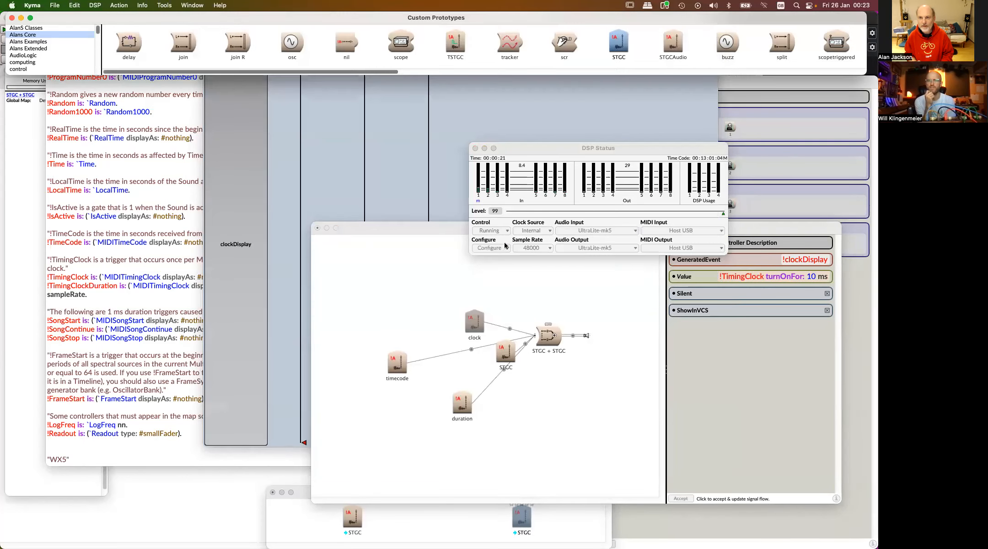
pyautogui.press('super+grave')
# Switch to Cubase and review the MIDI Clock and MIDI Timecode destination lists in the Project Synchronisation Setup, and accept the dialog
pyautogui.press('super+Tab')
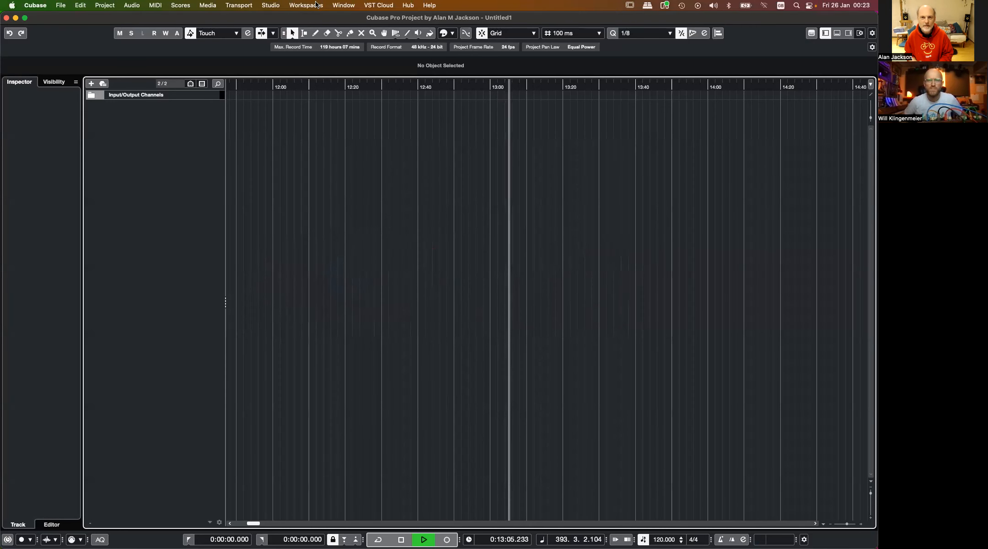
pyautogui.click(247, 5)
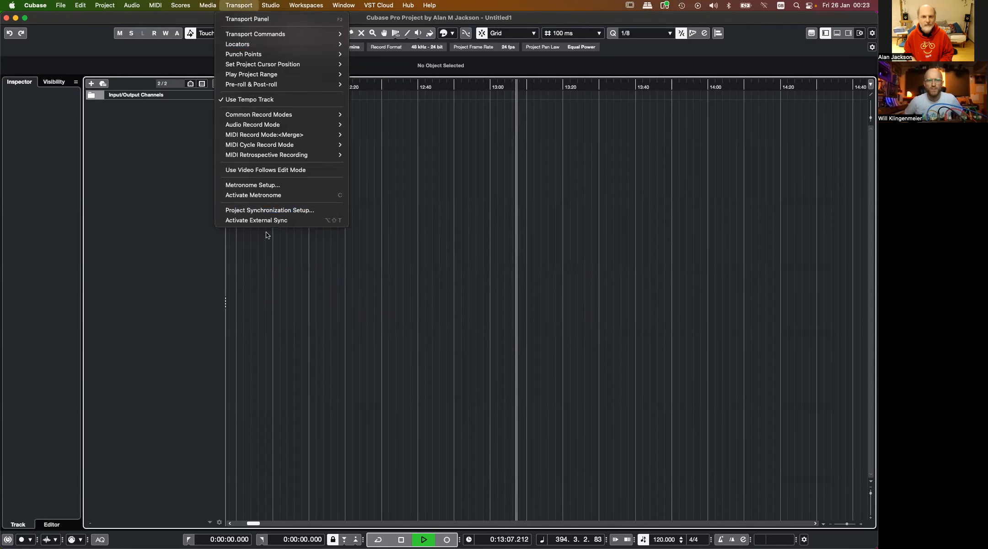
pyautogui.click(272, 211)
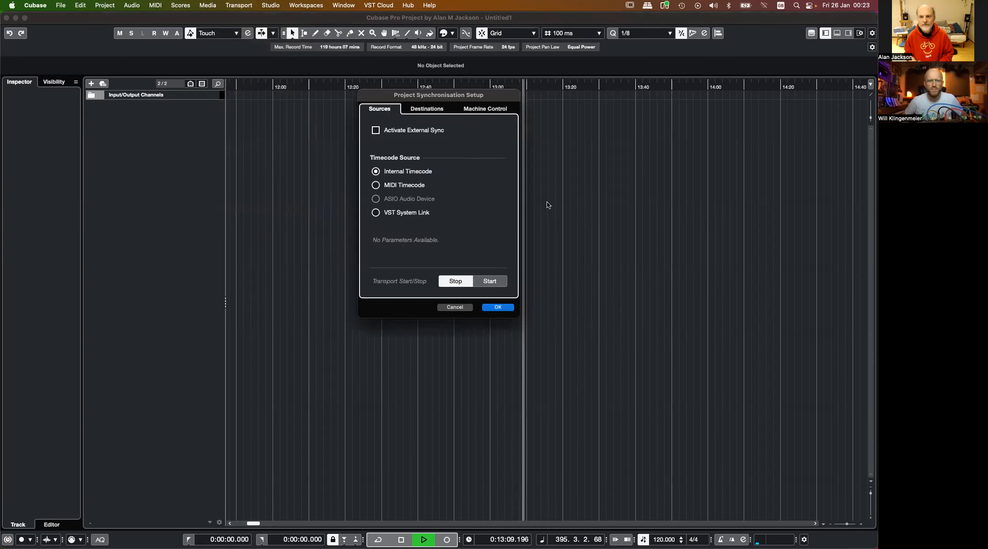
pyautogui.click(428, 111)
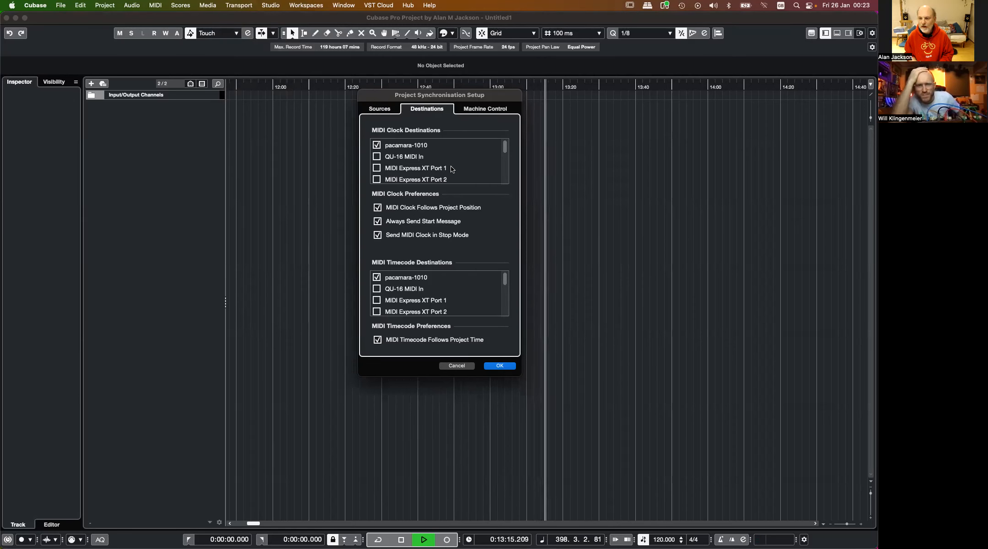
pyautogui.scroll(-5, 452, 169)
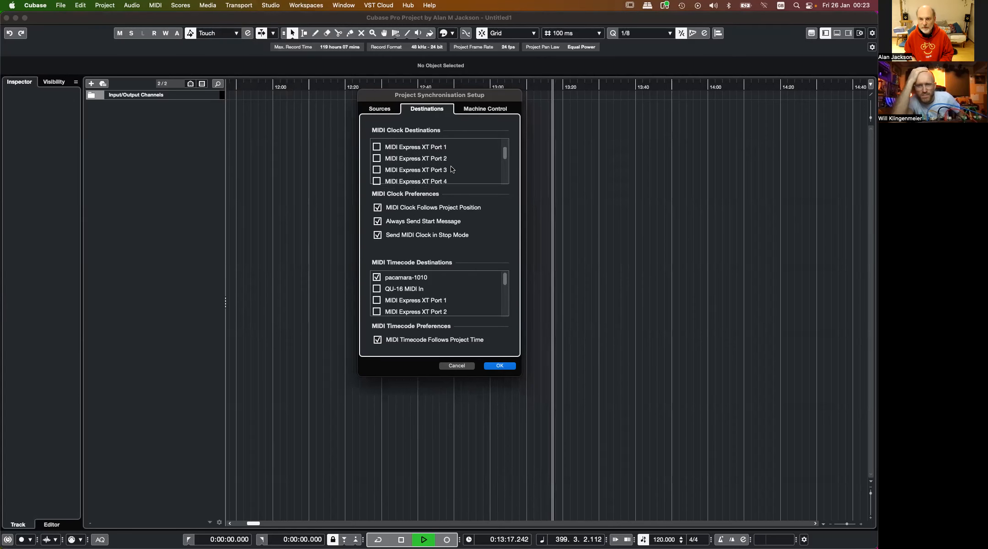
pyautogui.scroll(-3, 452, 170)
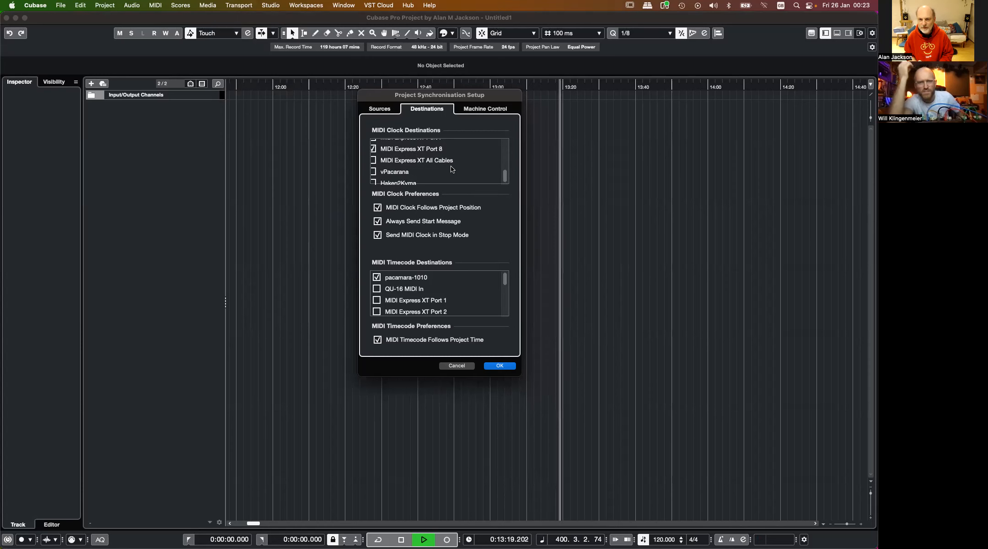
pyautogui.scroll(-8, 448, 298)
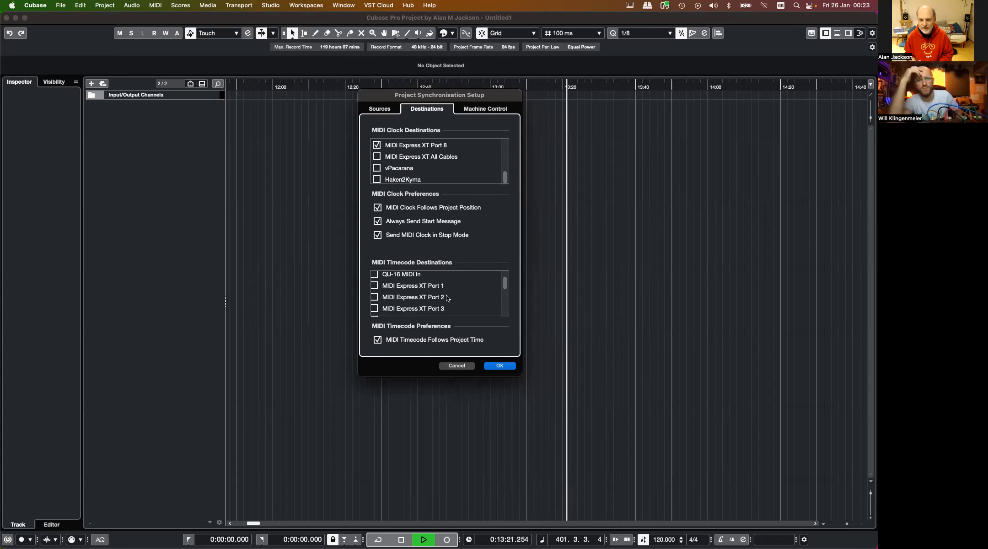
pyautogui.scroll(8, 448, 297)
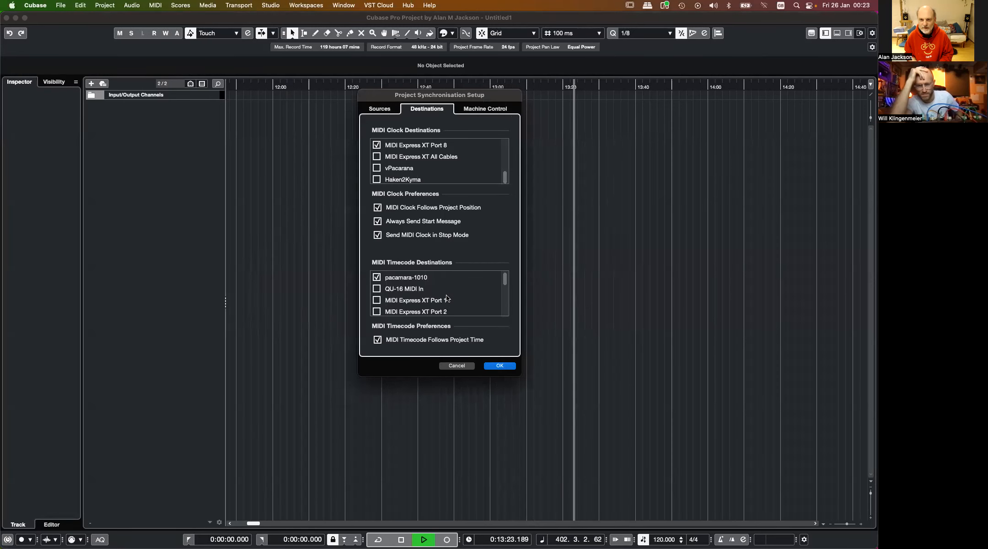
pyautogui.click(503, 366)
# Examine the general MIDI page of the Cubase preferences for clock or timecode settings
pyautogui.click(36, 5)
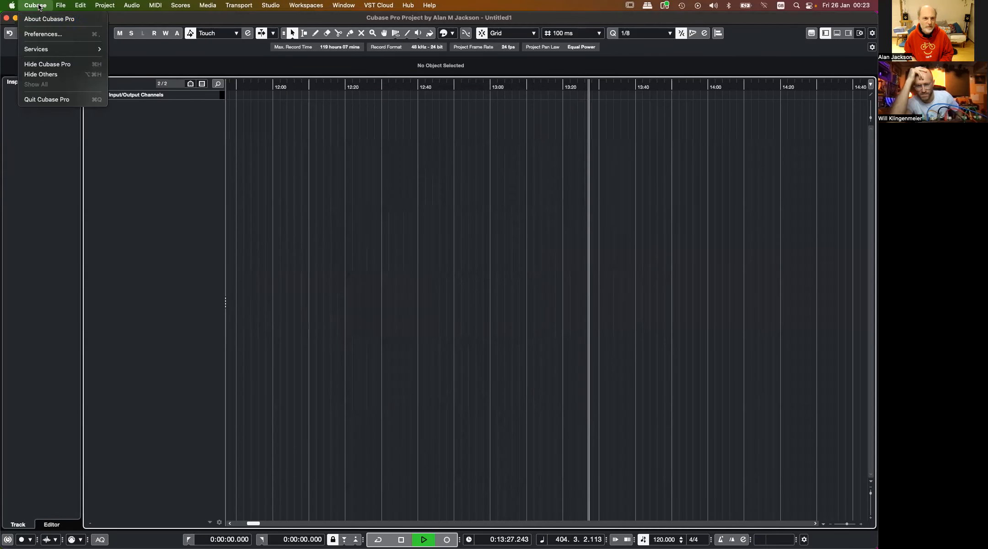
pyautogui.click(49, 36)
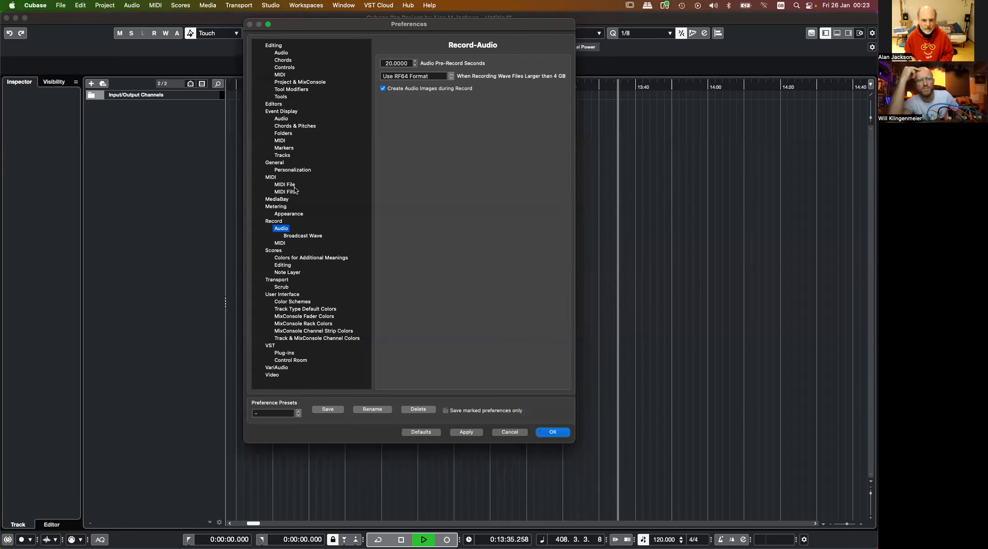
pyautogui.click(273, 178)
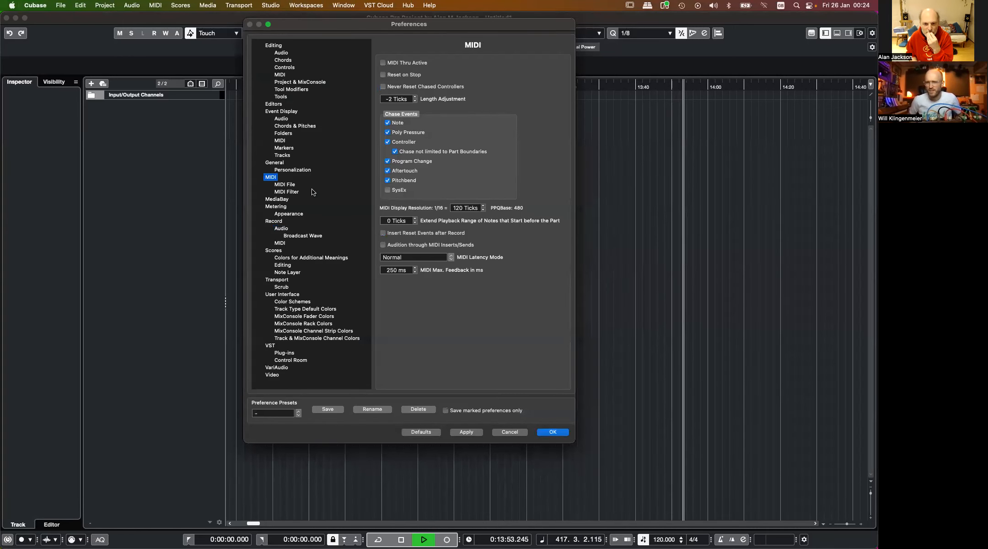
pyautogui.click(517, 433)
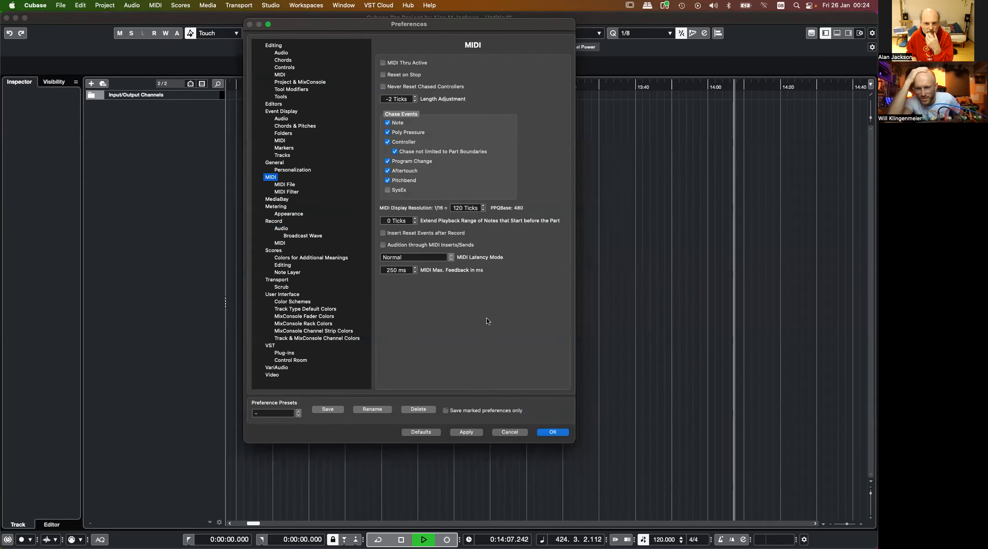
# Examine the MIDI File, MIDI Filter and Record MIDI pages of the preferences for clock settings, and leave without applying changes
pyautogui.click(288, 185)
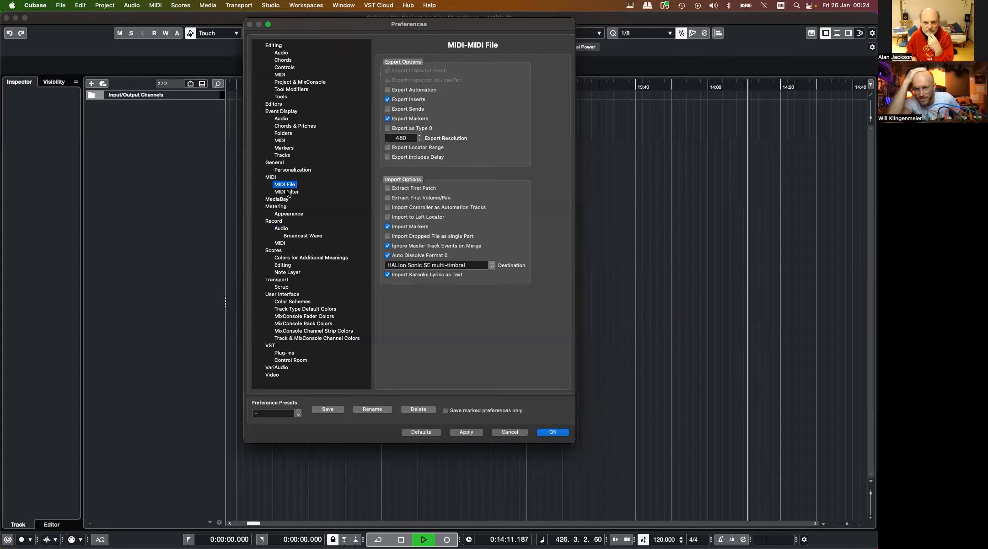
pyautogui.click(288, 193)
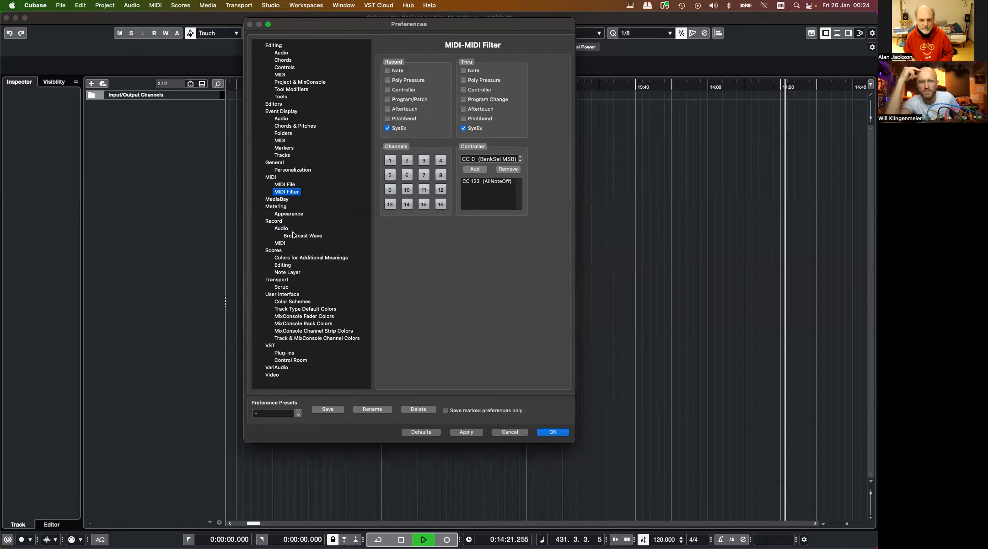
pyautogui.click(280, 243)
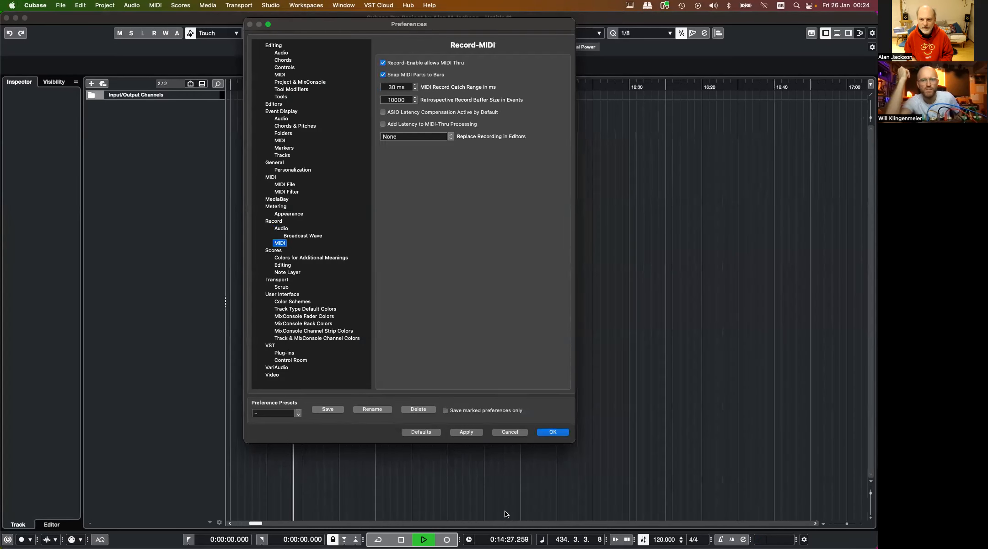
pyautogui.click(510, 432)
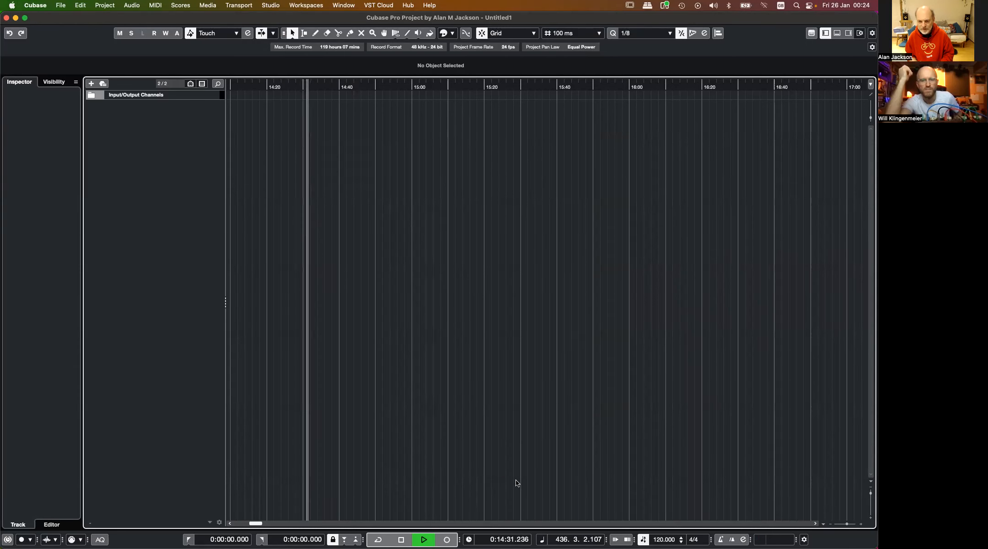
# Set the Cubase project tempo to 10 BPM, restart playback and check Kyma's clock and duration displays
pyautogui.press('super+Tab')
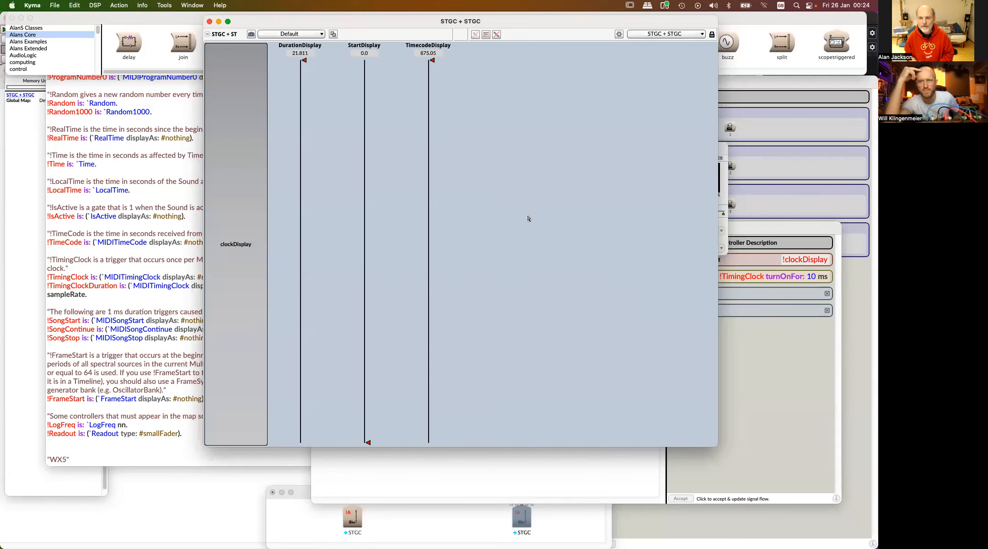
pyautogui.press('super+Tab')
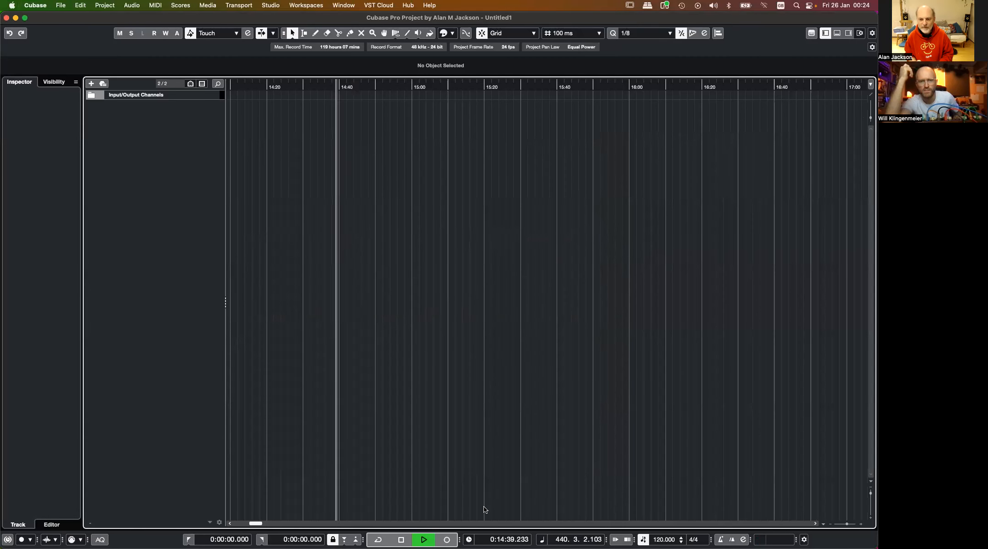
pyautogui.press('space')
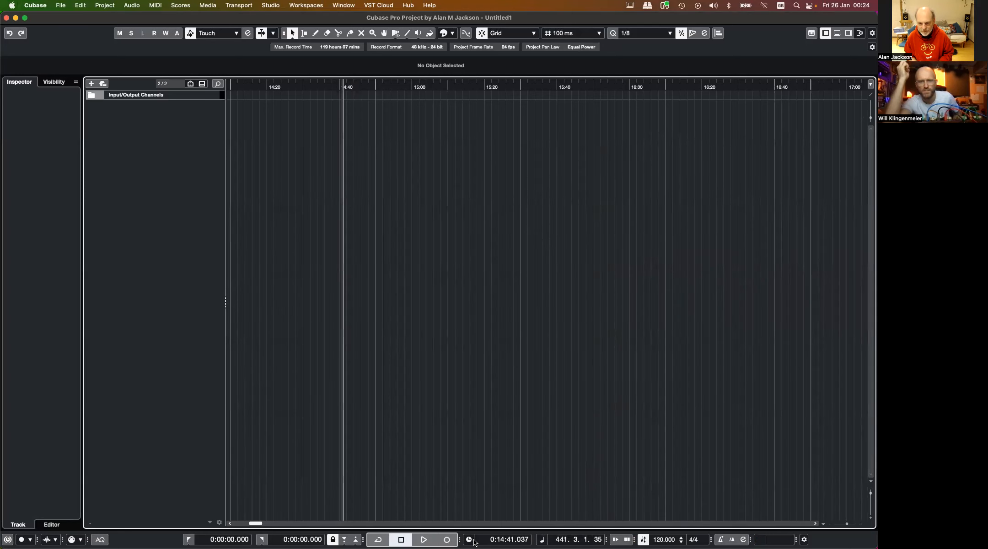
pyautogui.doubleClick(657, 540)
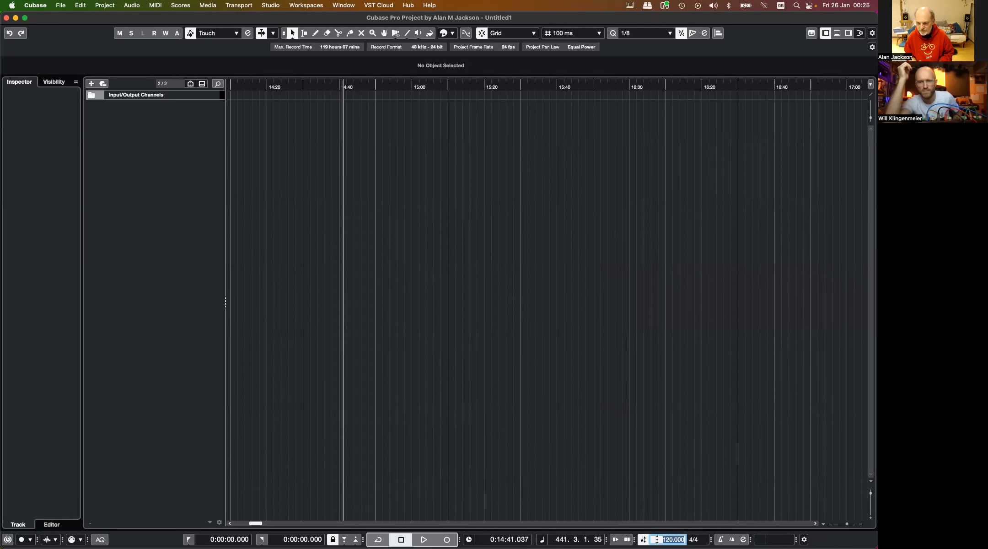
pyautogui.write('10')
pyautogui.press('Return')
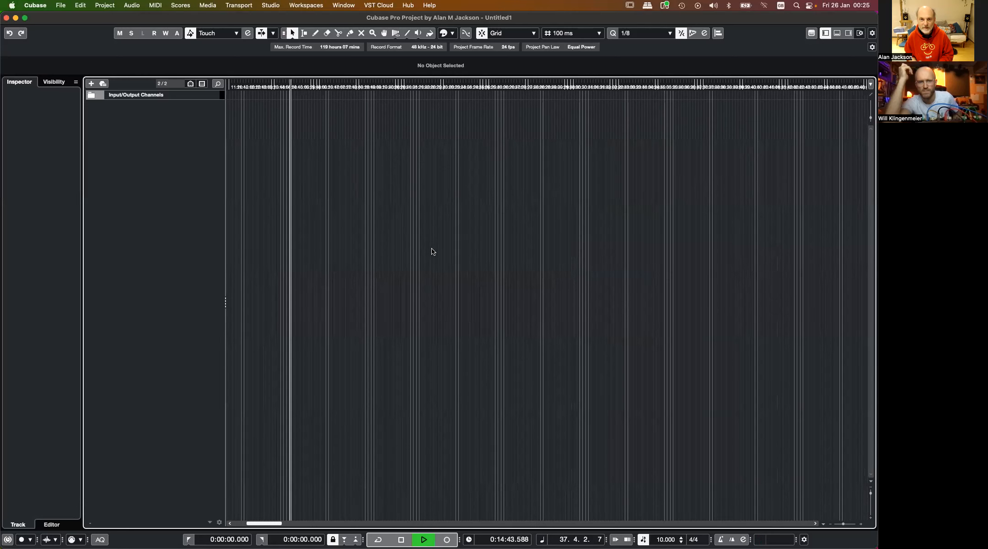
pyautogui.press('super+Tab')
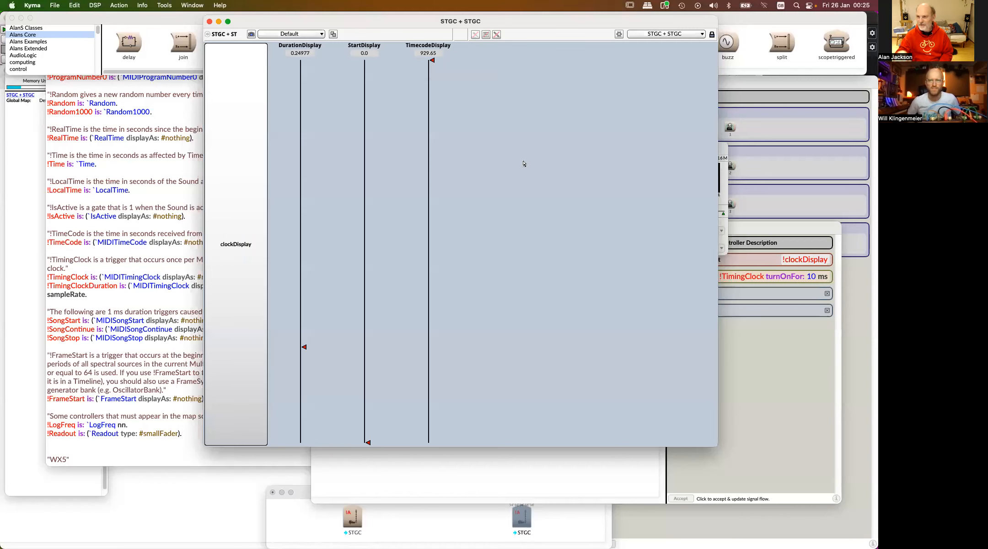
pyautogui.press('super+Tab')
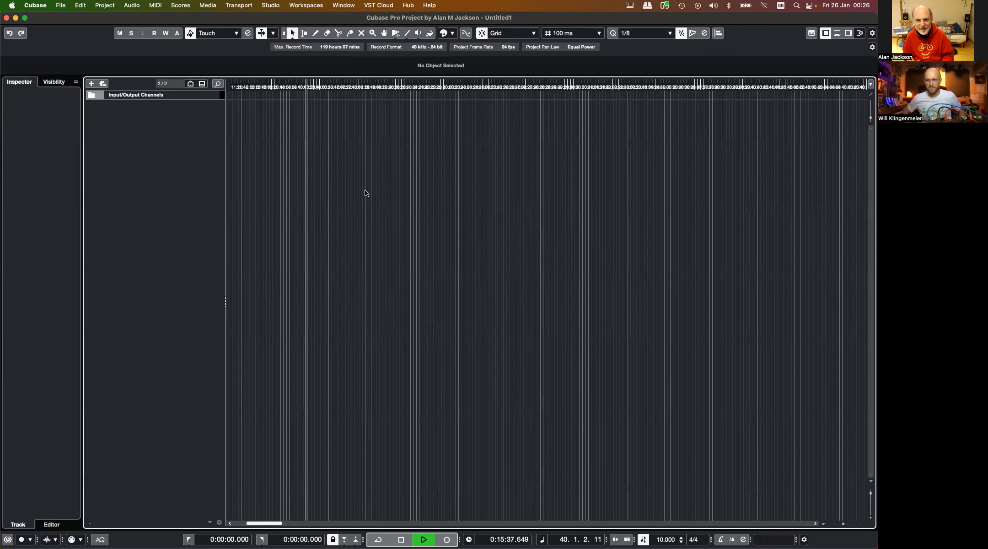
# Switch to Kyma and set the maximum of the DurationDisplay range to 60
pyautogui.press('super+Tab')
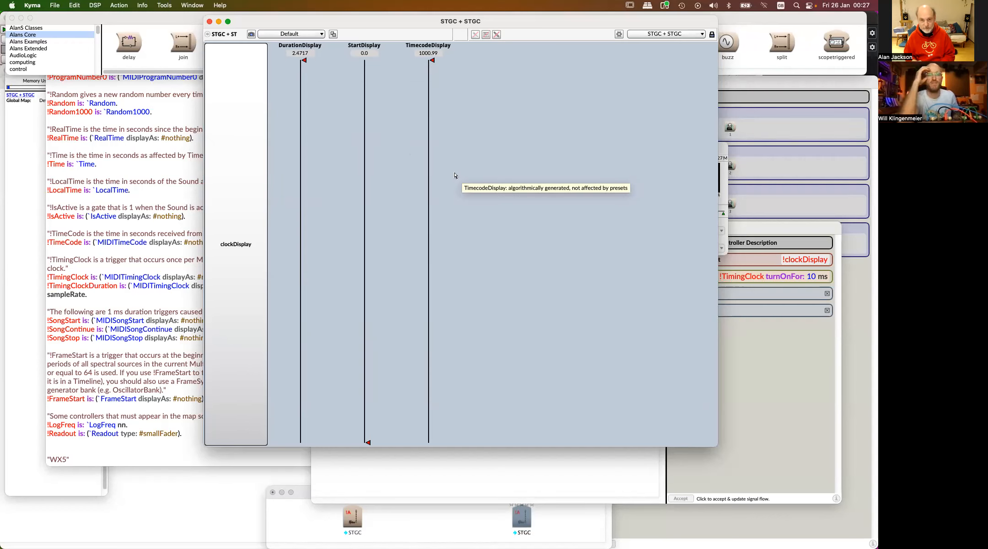
pyautogui.rightClick(300, 90)
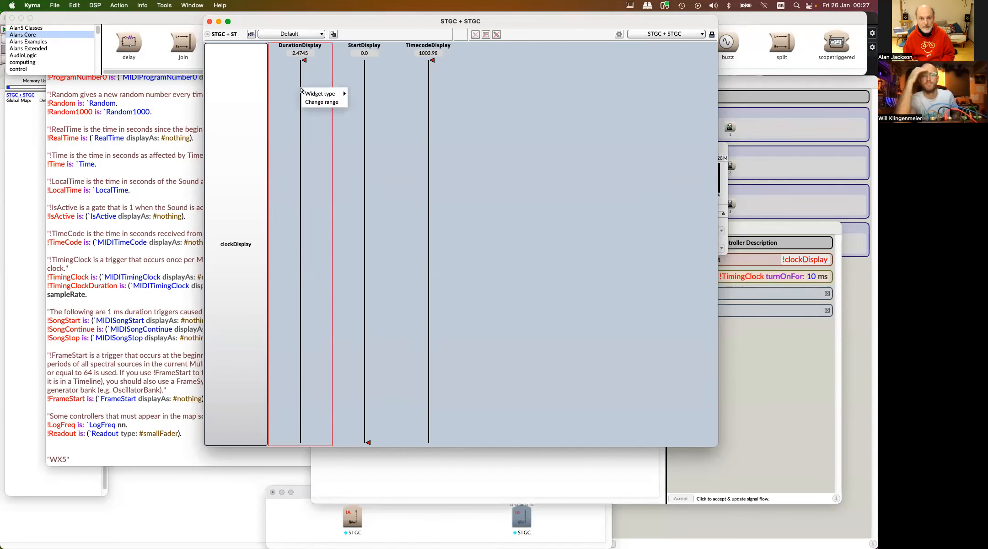
pyautogui.click(326, 105)
pyautogui.doubleClick(441, 190)
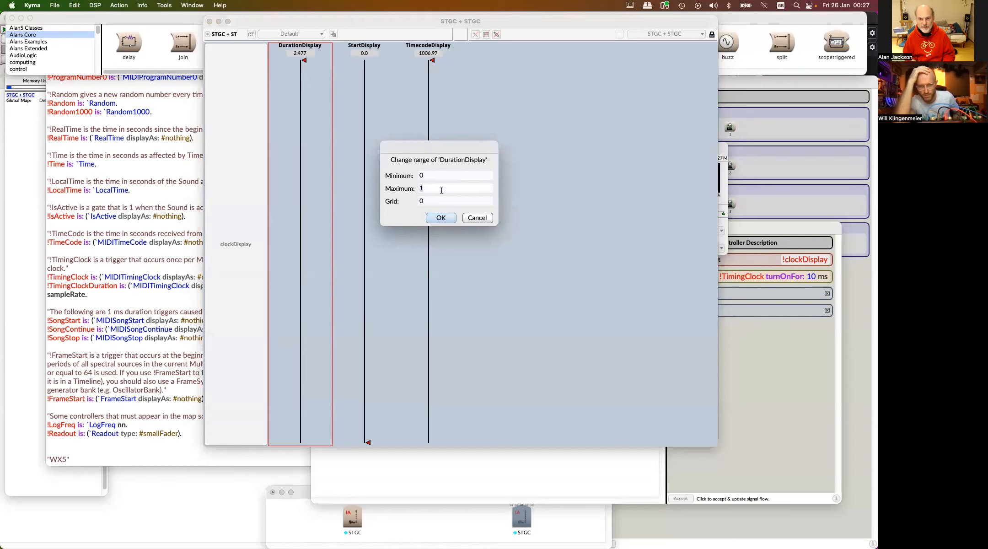
pyautogui.write('60')
pyautogui.click(442, 218)
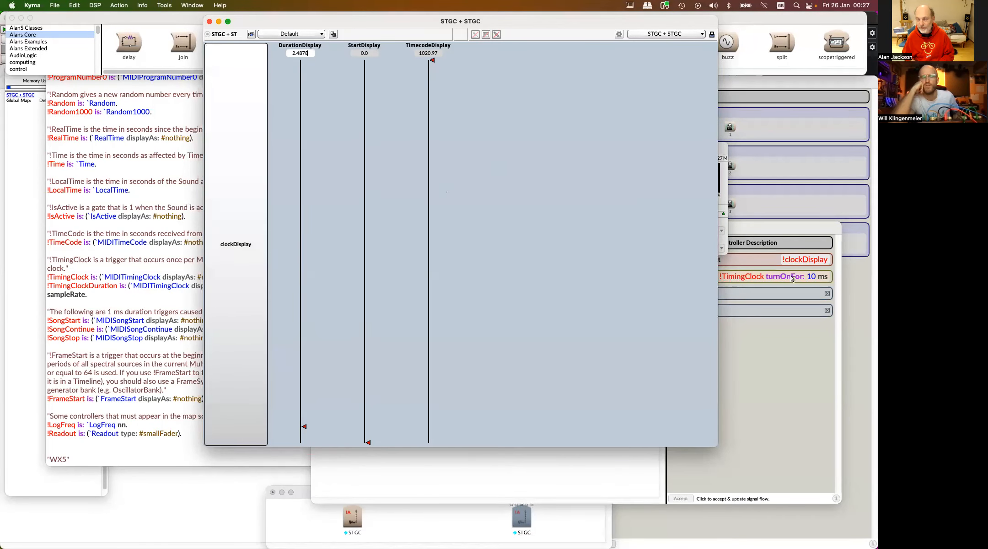
# Evaluate 60 / 2.4 below the clock Sound's Value expression and erase the scratch calculation
pyautogui.click(816, 277)
pyautogui.press('Return')
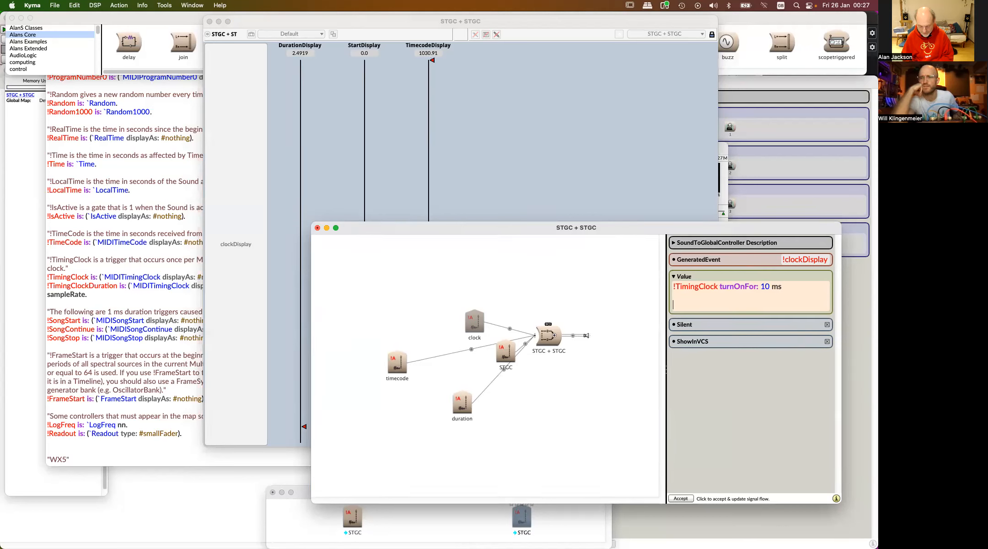
pyautogui.write('60 /')
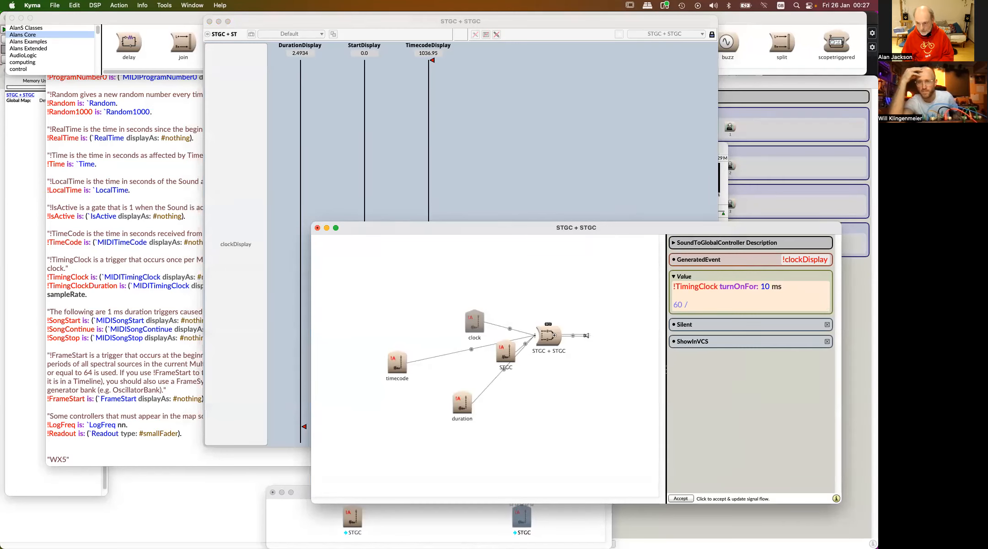
pyautogui.write('2.4')
pyautogui.press('shift+super+Left')
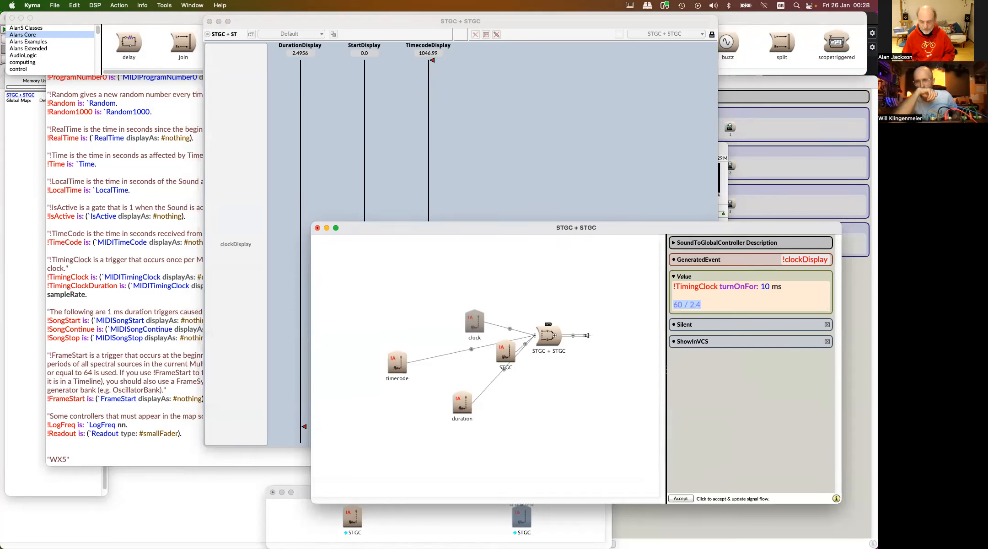
pyautogui.press('super+y')
pyautogui.press('Left')
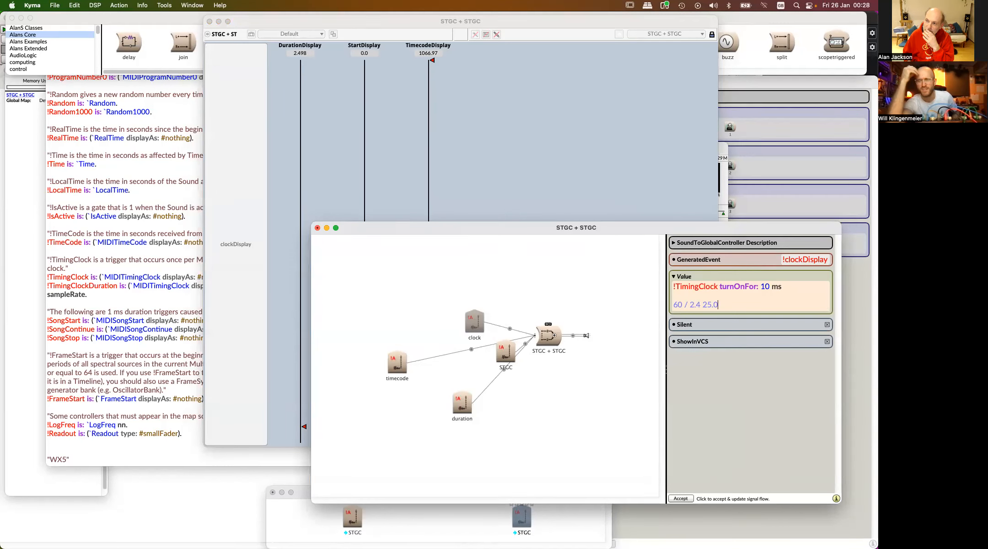
pyautogui.press('BackSpace')
pyautogui.press('BackSpace')
pyautogui.press('BackSpace')
pyautogui.press('BackSpace')
pyautogui.press('BackSpace')
pyautogui.press('BackSpace')
pyautogui.press('BackSpace')
pyautogui.press('BackSpace')
pyautogui.press('BackSpace')
pyautogui.press('BackSpace')
pyautogui.press('BackSpace')
pyautogui.press('BackSpace')
pyautogui.press('BackSpace')
pyautogui.press('BackSpace')
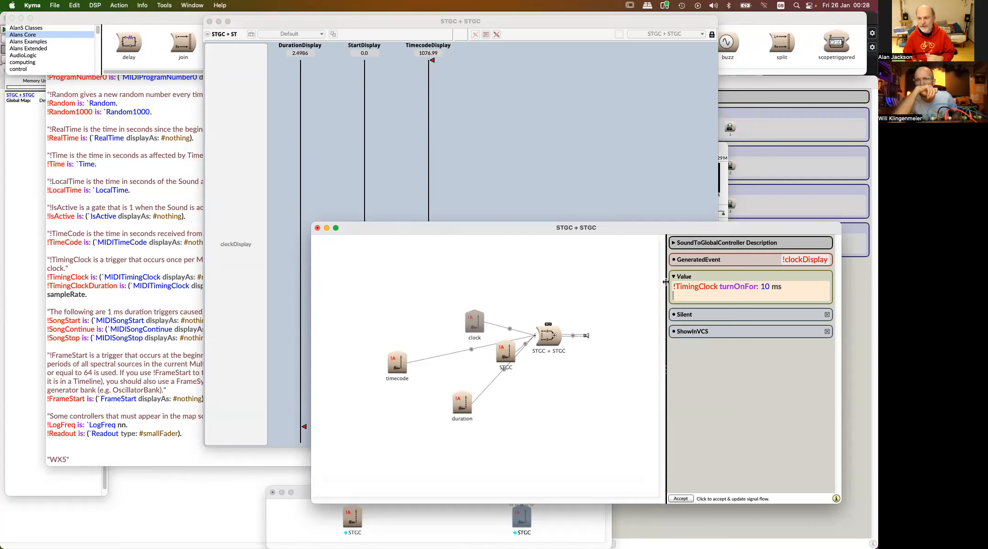
# Evaluate 60 / 2.5 in the clock Sound's Value field and remove the calculation with its result
pyautogui.press('Return')
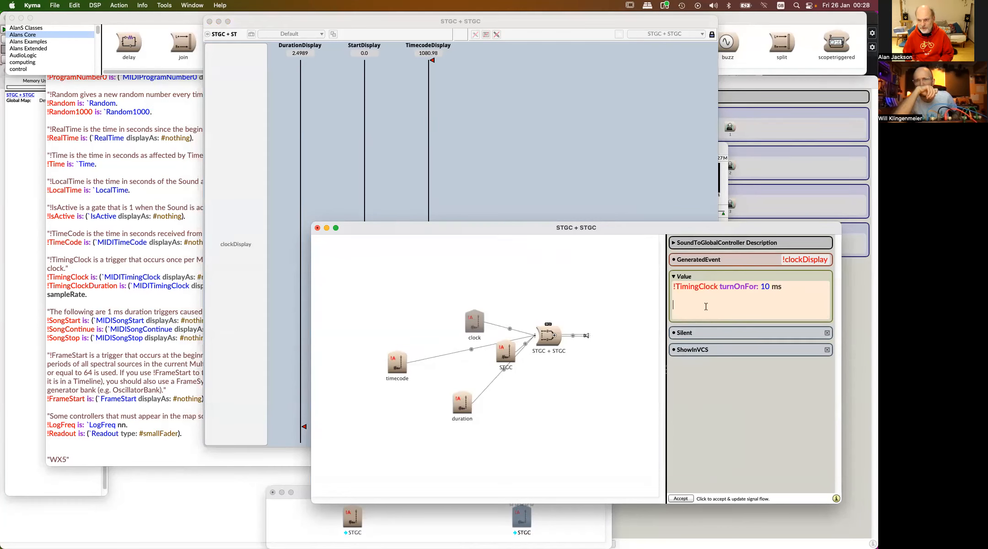
pyautogui.write('60 / 2.5')
pyautogui.press('super+Left')
pyautogui.hotkey('shift', 'Down')
pyautogui.press('super+y')
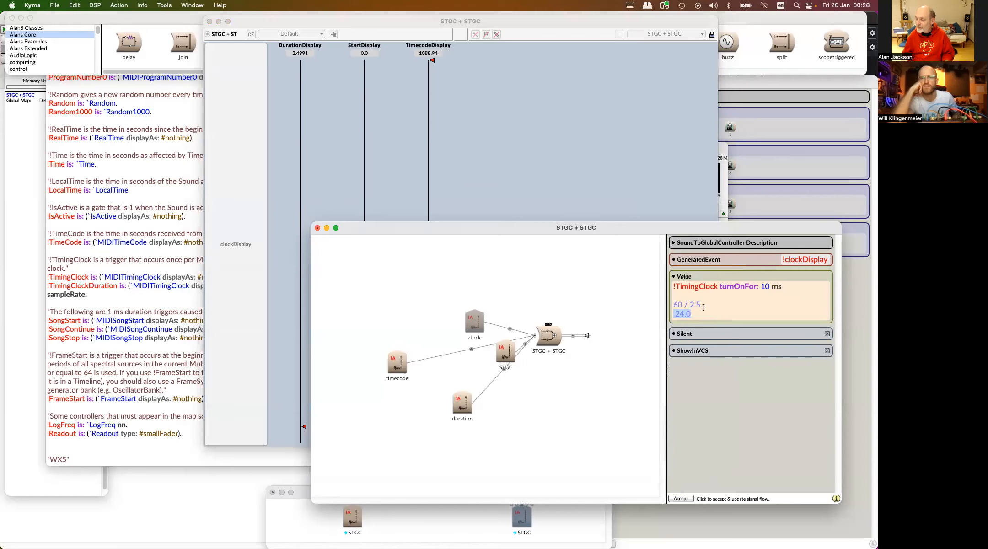
pyautogui.click(673, 304)
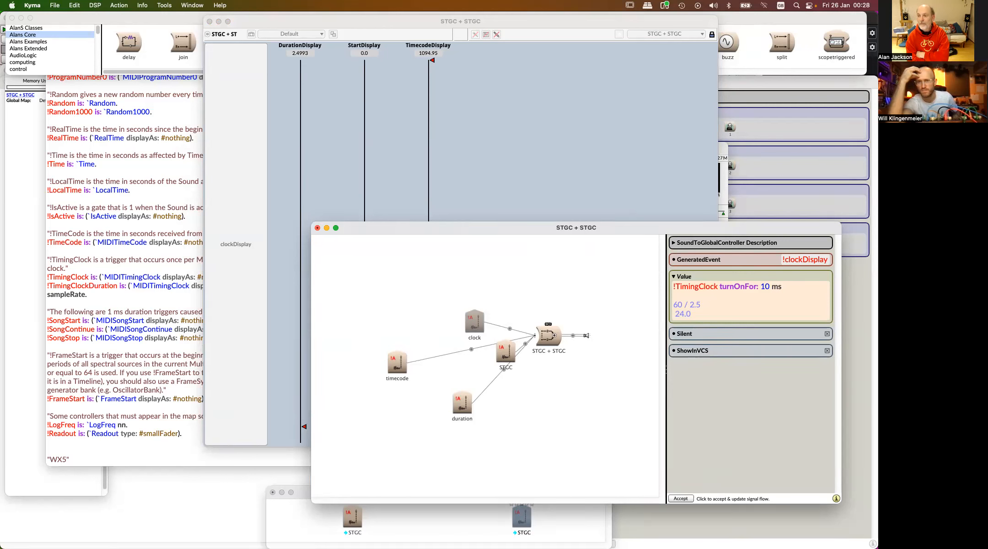
pyautogui.hotkey('shift', 'Down')
pyautogui.hotkey('shift', 'Down')
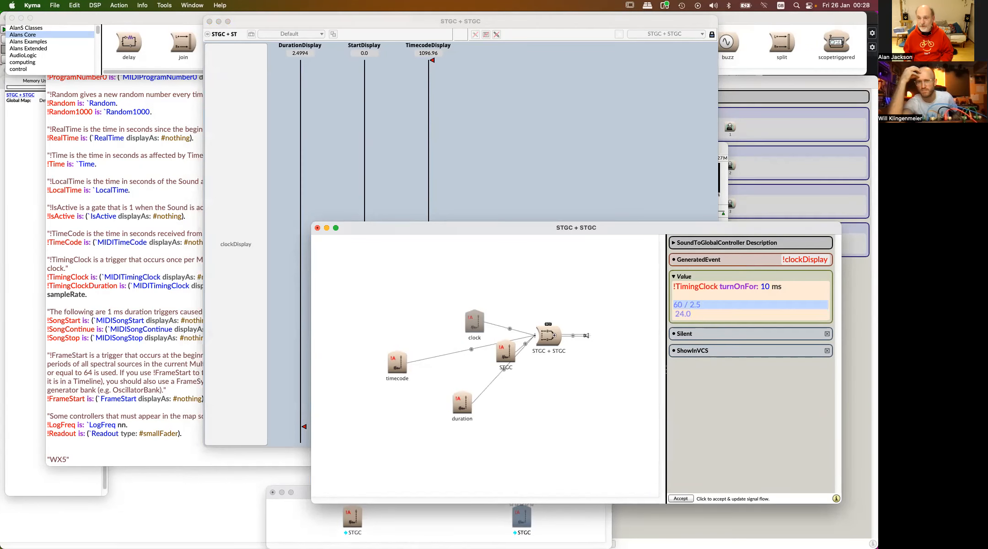
pyautogui.press('BackSpace')
pyautogui.press('BackSpace')
pyautogui.press('BackSpace')
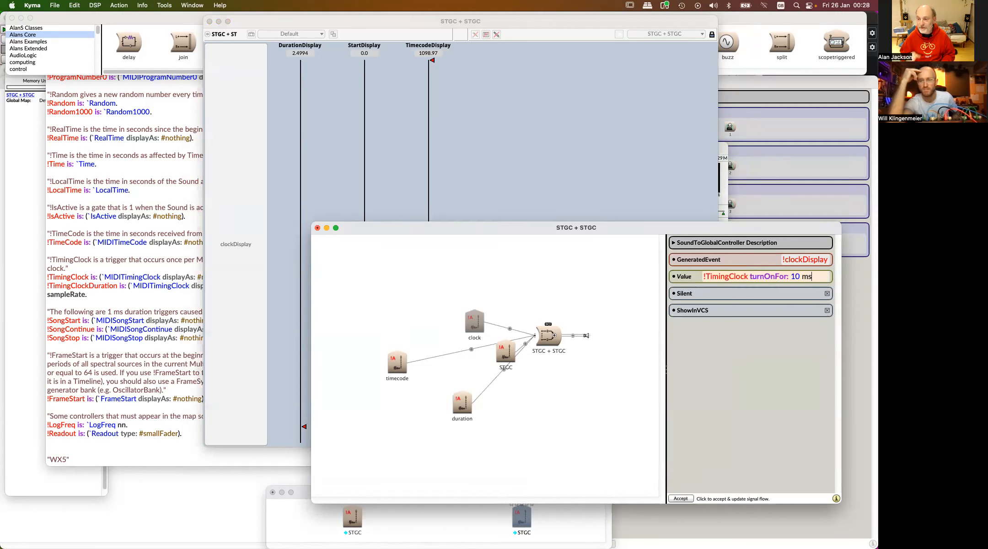
# Change the clock Sound's Value to !TimingClock triggerEvery: 24 and play the Sound
pyautogui.click(470, 280)
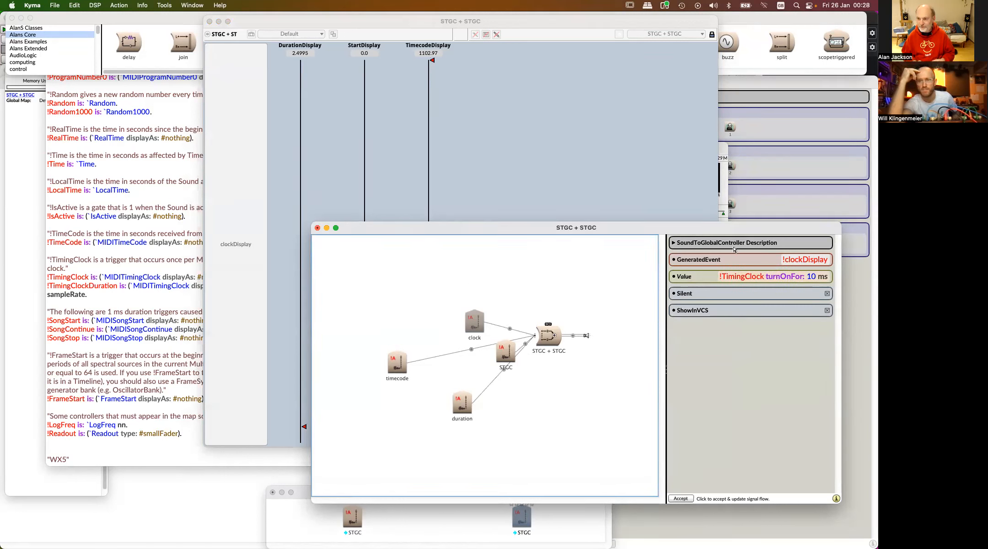
pyautogui.click(817, 277)
pyautogui.moveTo(817, 277); pyautogui.dragTo(751, 276)
pyautogui.write('triggerEvery: 24')
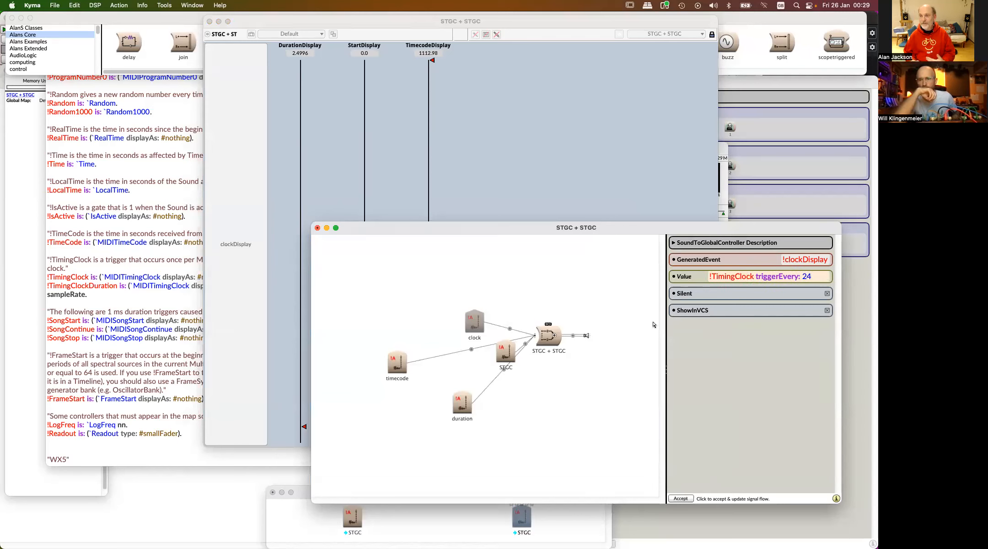
pyautogui.click(558, 391)
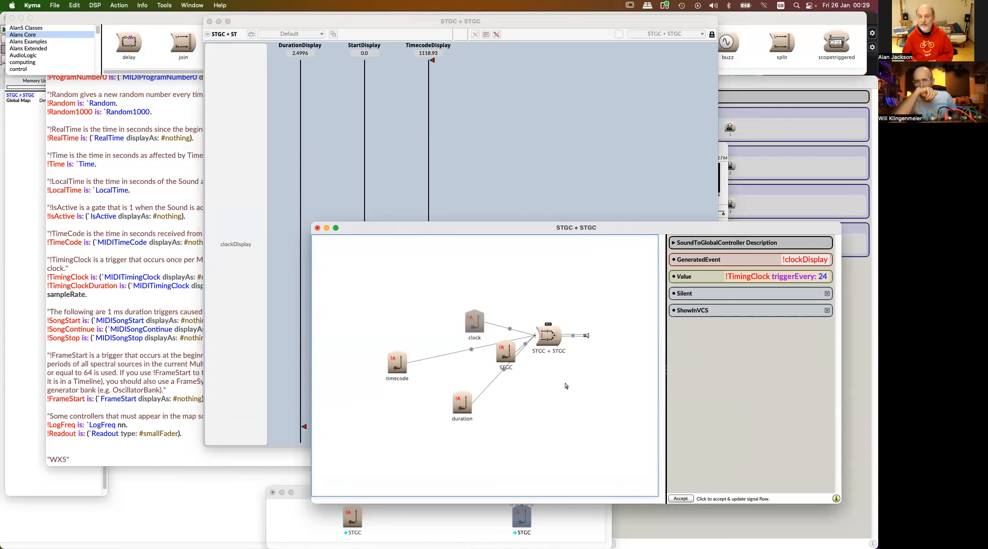
pyautogui.press('space')
# Switch to Cubase, stop playback, set the project tempo to 120 BPM and restart playback
pyautogui.press('super+Tab')
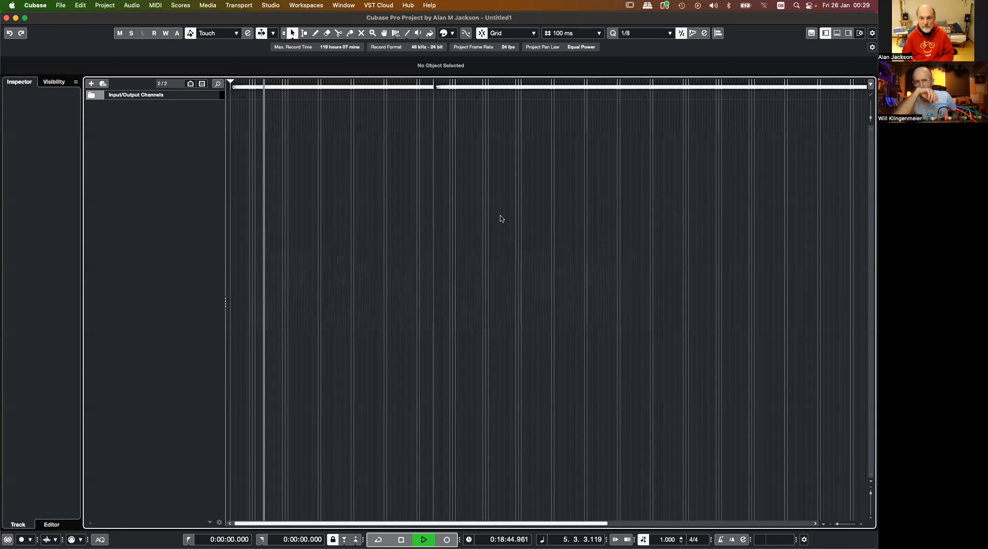
pyautogui.press('space')
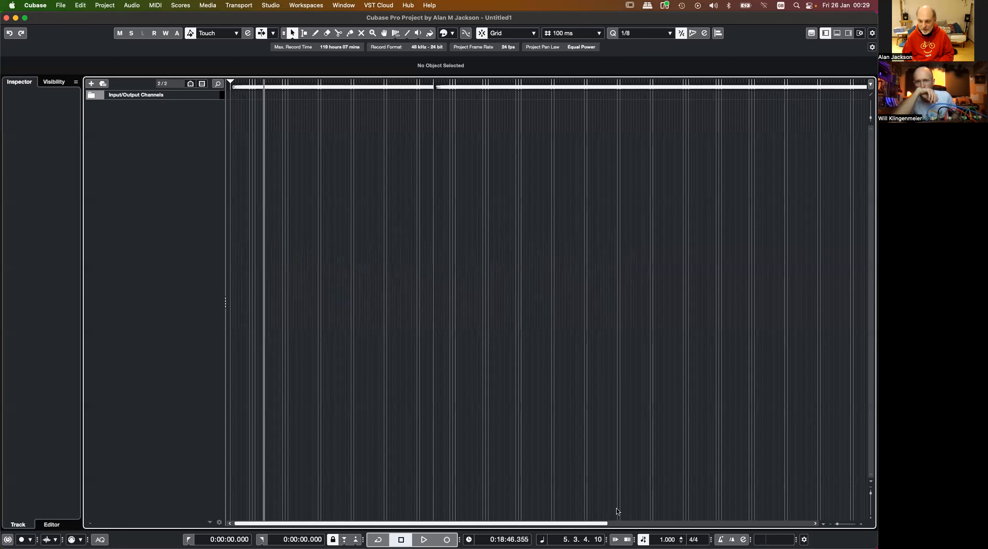
pyautogui.click(666, 540)
pyautogui.write('120')
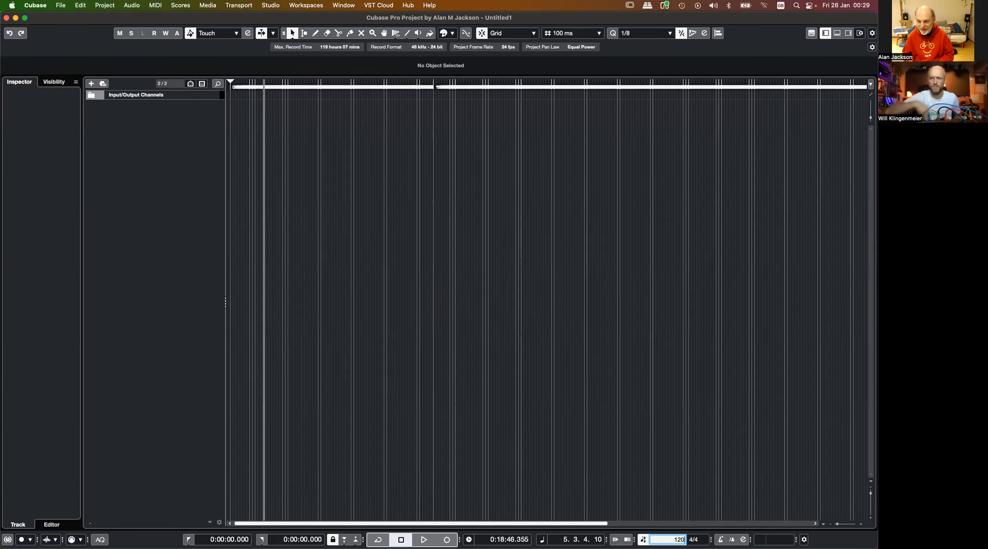
pyautogui.press('Return')
pyautogui.press('space')
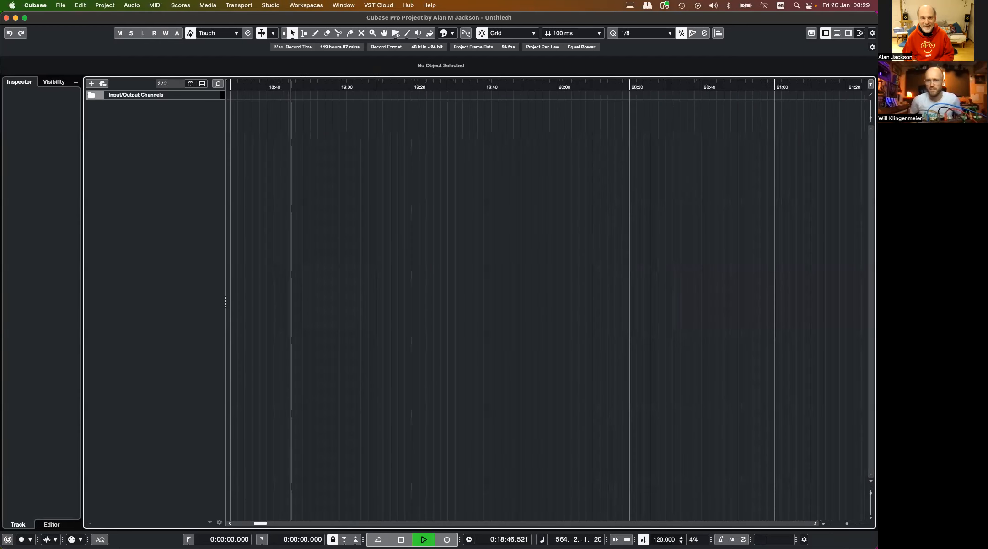
# Switch to Kyma, change the clock Sound's Value to (!TimingClock triggerEvery: 24) turnOnFor: 25 ms and play the Sound
pyautogui.press('super+Tab')
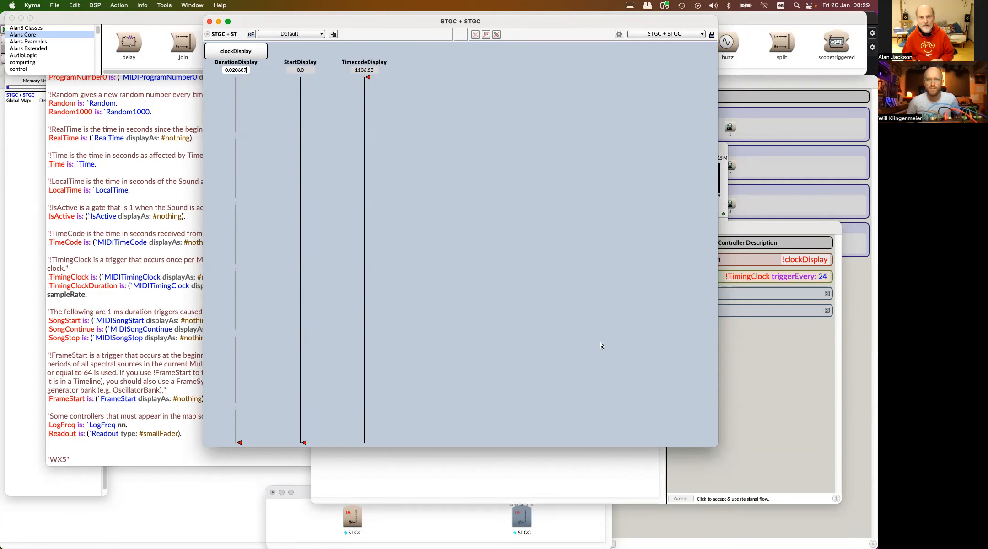
pyautogui.click(758, 282)
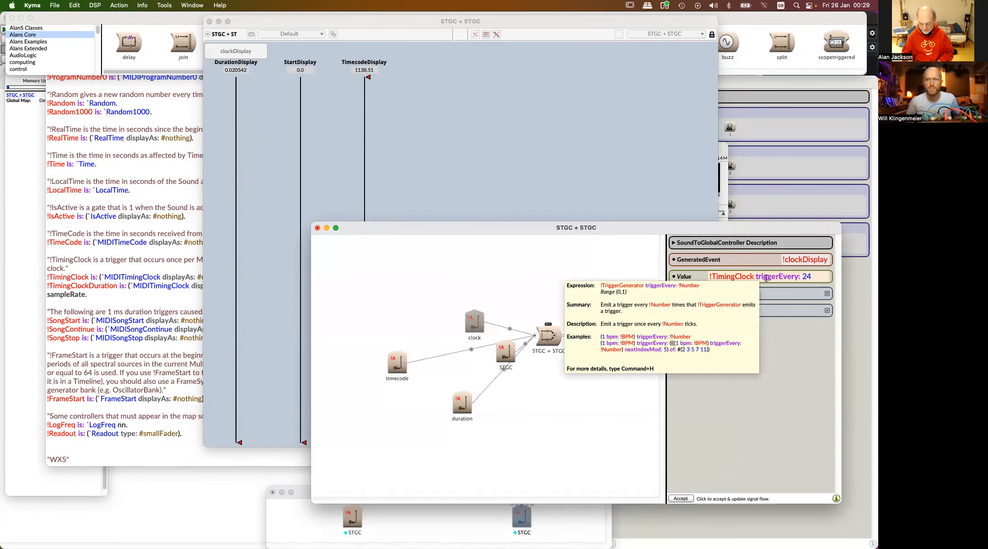
pyautogui.write('(')
pyautogui.press('End')
pyautogui.write(') turn')
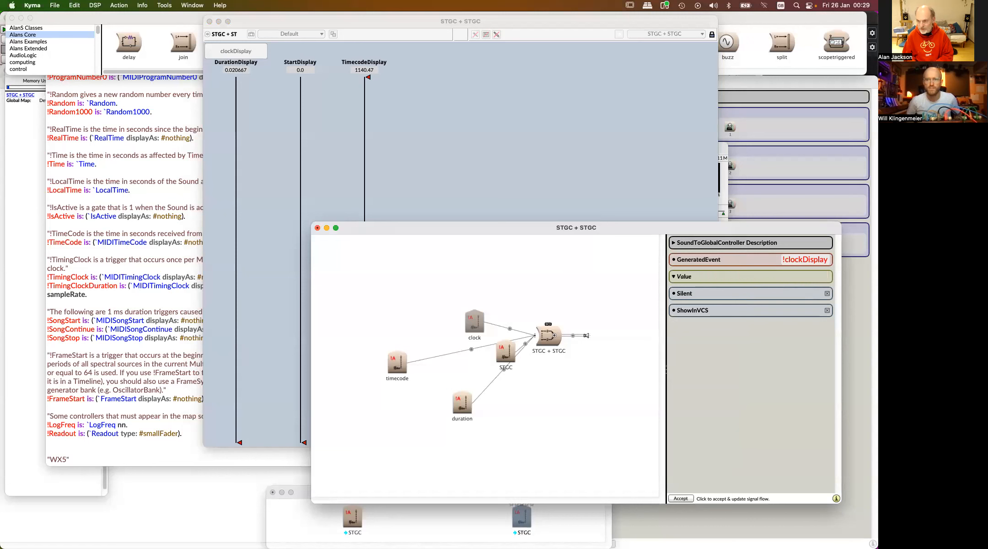
pyautogui.write('OnFor: ')
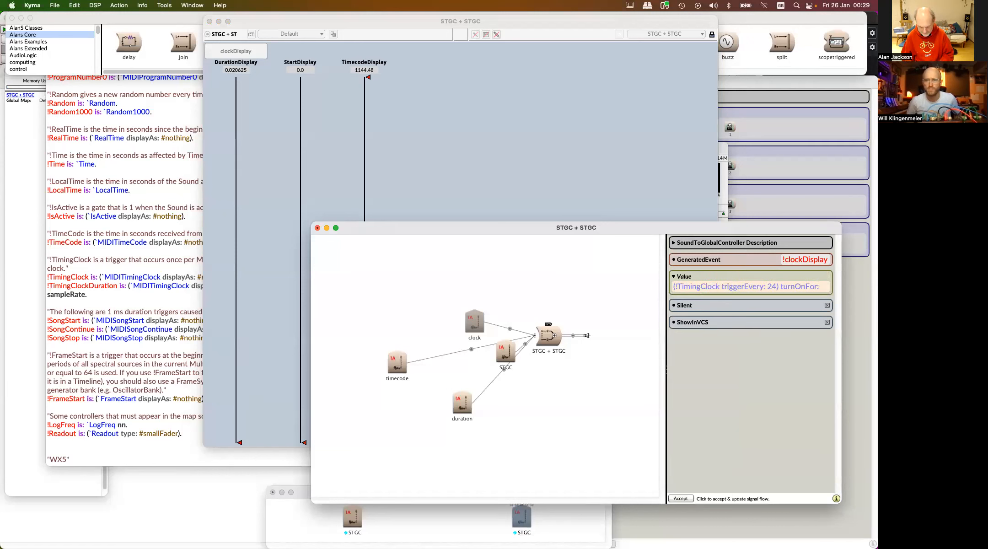
pyautogui.write('25 ms')
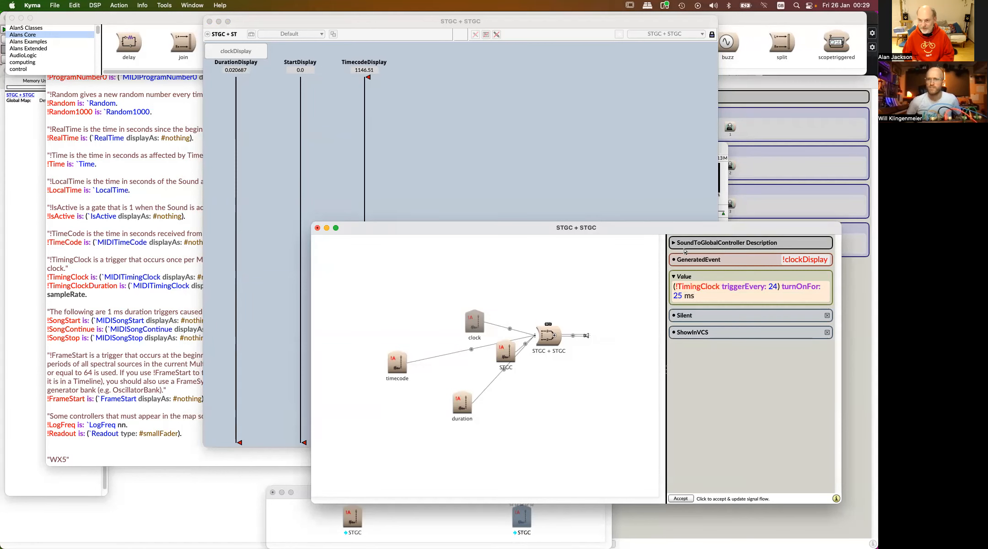
pyautogui.click(599, 275)
pyautogui.press('space')
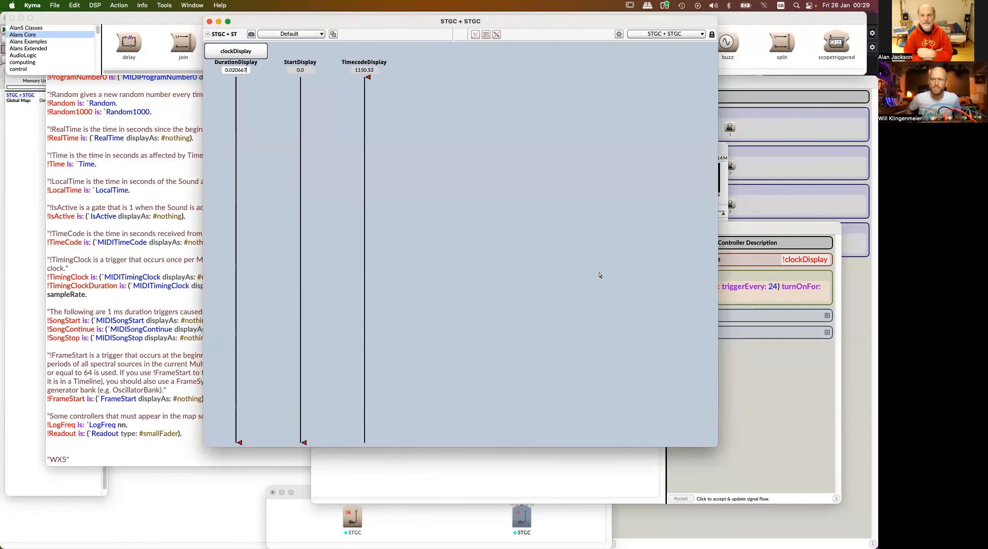
pyautogui.click(261, 56)
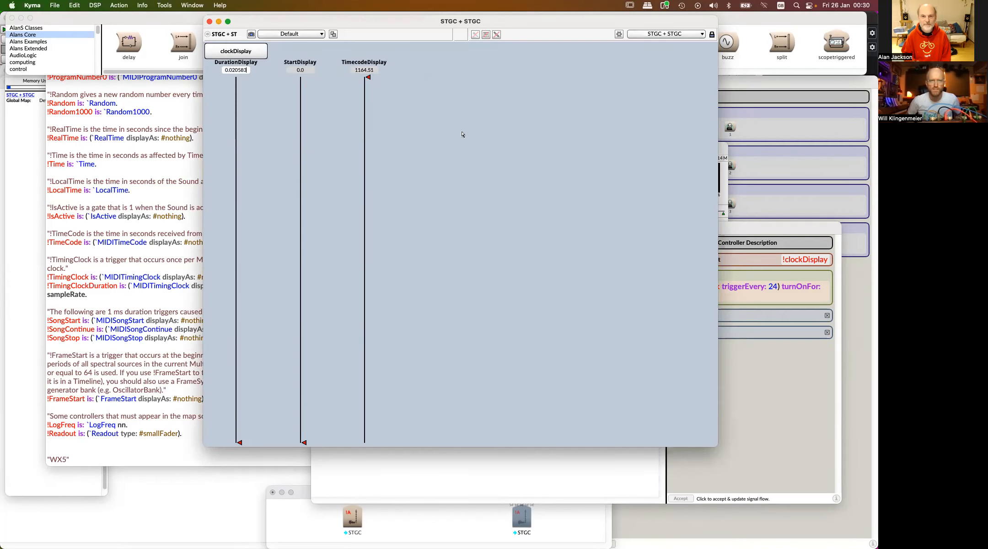
# Rename the STGC Sound that generates !StartDisplay as start
pyautogui.click(759, 230)
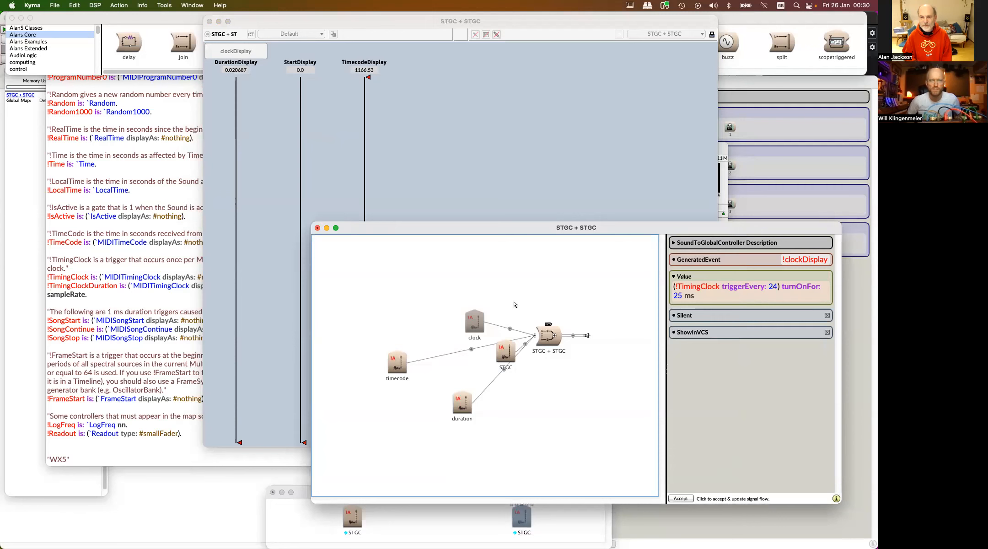
pyautogui.click(507, 360)
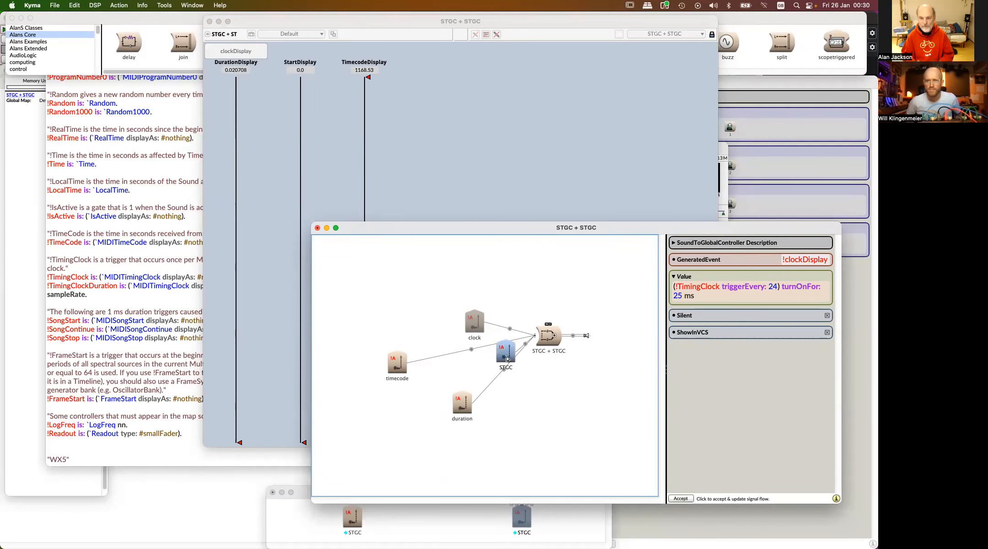
pyautogui.doubleClick(507, 359)
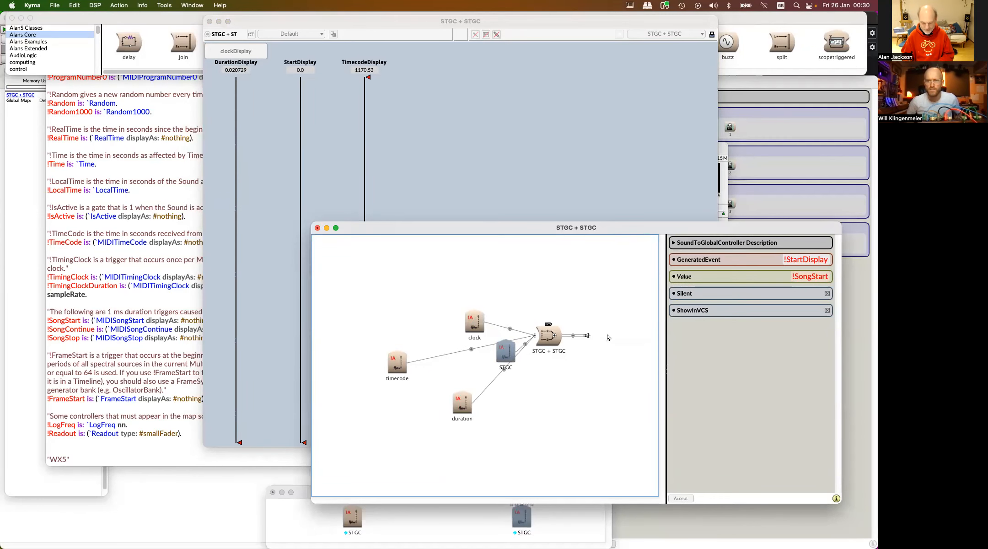
pyautogui.press('Return')
pyautogui.write('start')
pyautogui.press('Return')
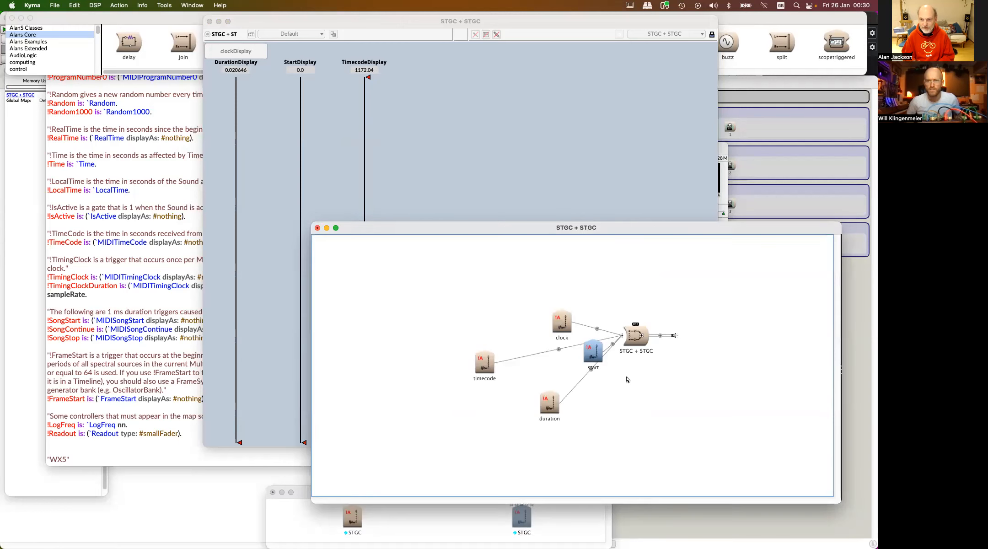
# Change the start Sound's Value to !SongStart turnOnFor: 500 ms
pyautogui.doubleClick(594, 356)
pyautogui.click(819, 282)
pyautogui.write('t')
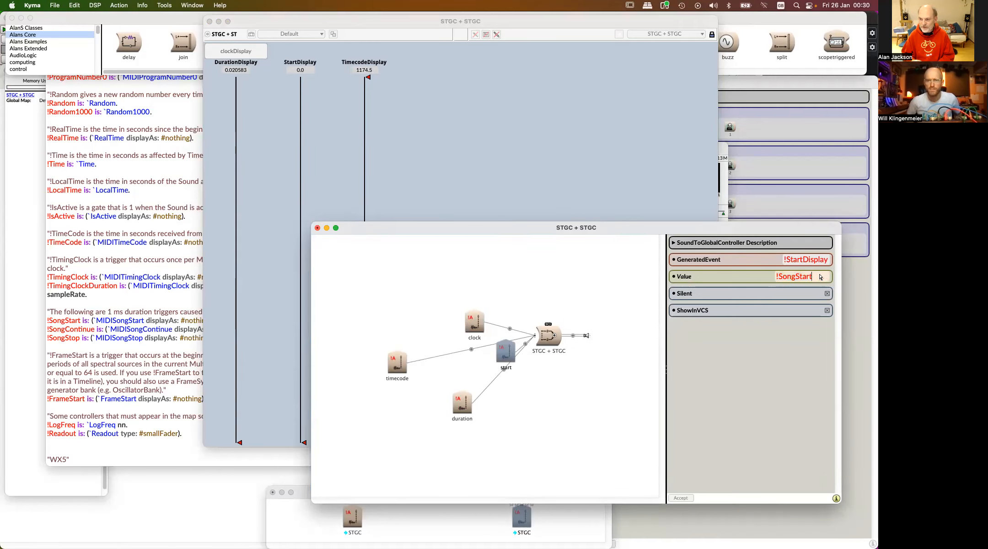
pyautogui.write('urnOnForL')
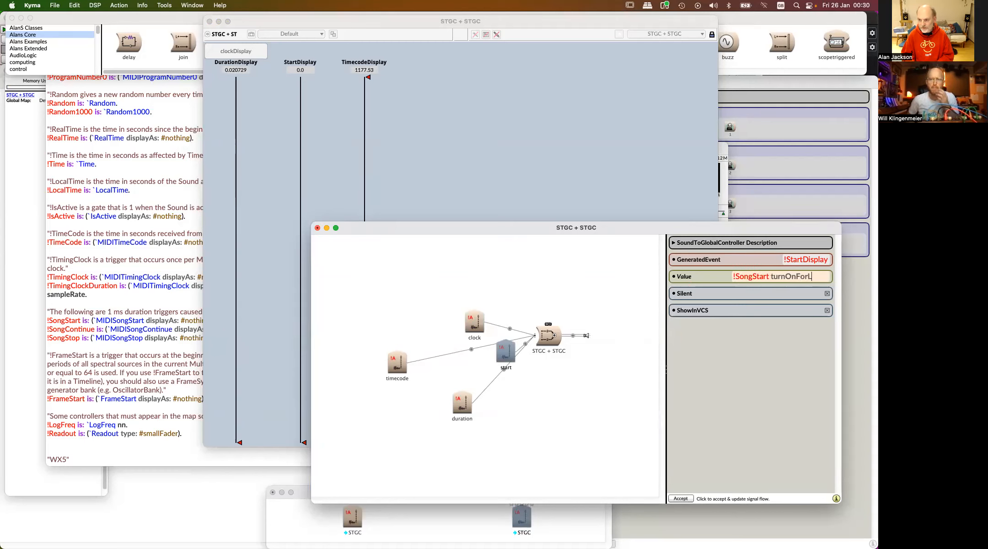
pyautogui.press('BackSpace')
pyautogui.write(':')
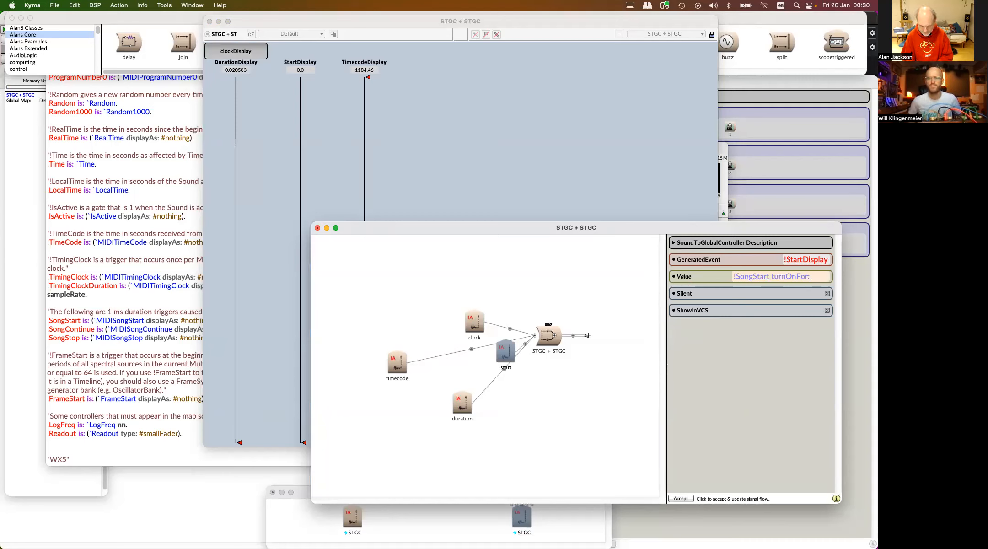
pyautogui.write('500 ms')
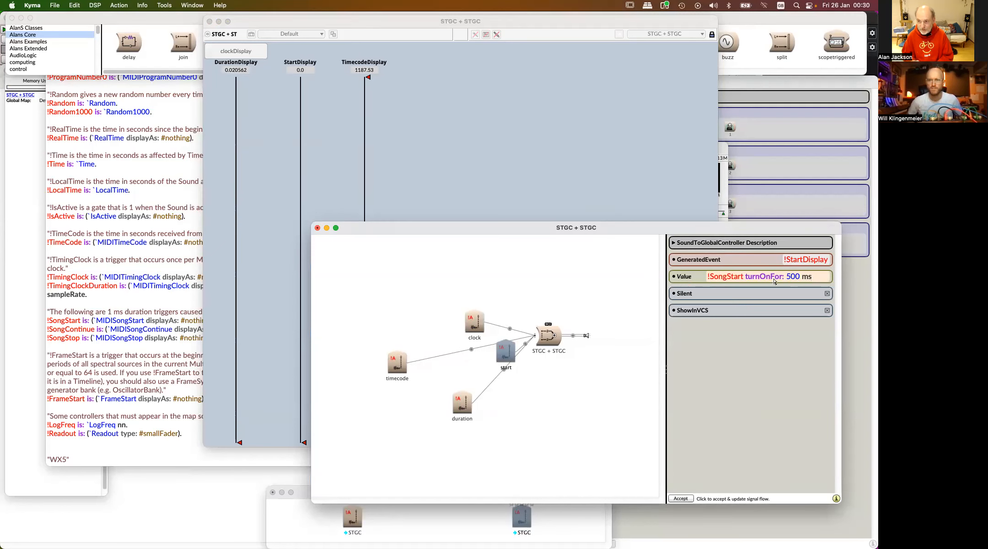
pyautogui.click(552, 282)
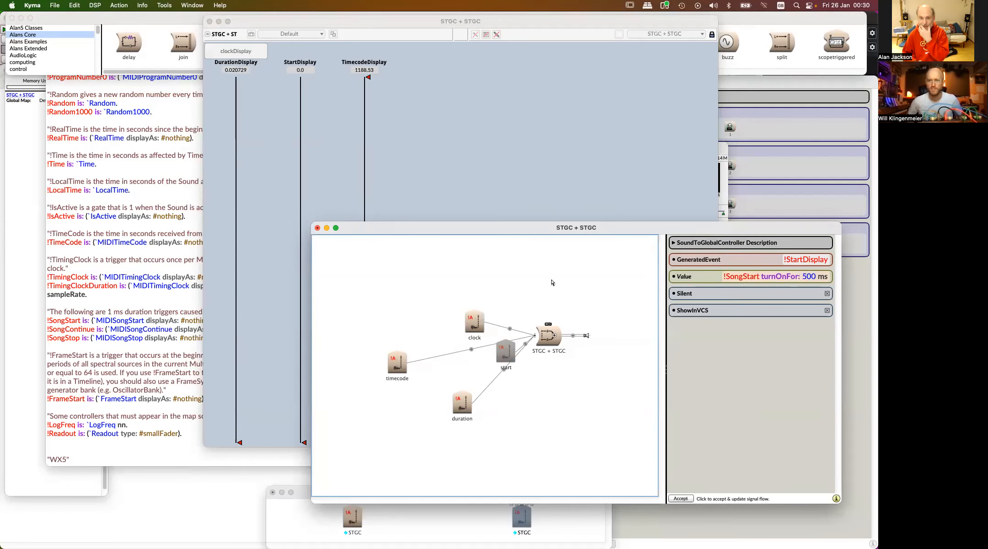
# Move the Sound editor up, switch to Cubase and shrink its project window so that both programs fit beside each other
pyautogui.moveTo(532, 230); pyautogui.dragTo(576, 164)
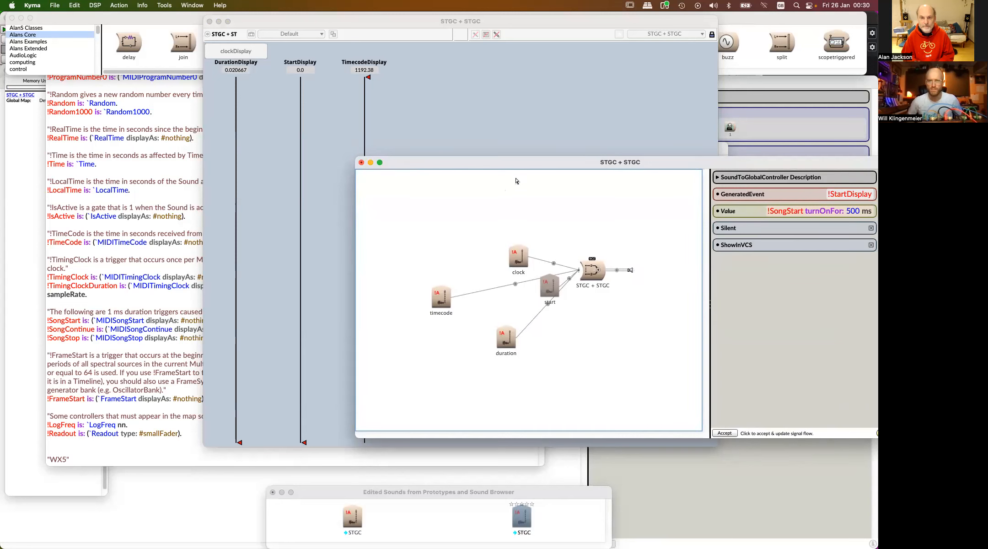
pyautogui.press('super+Tab')
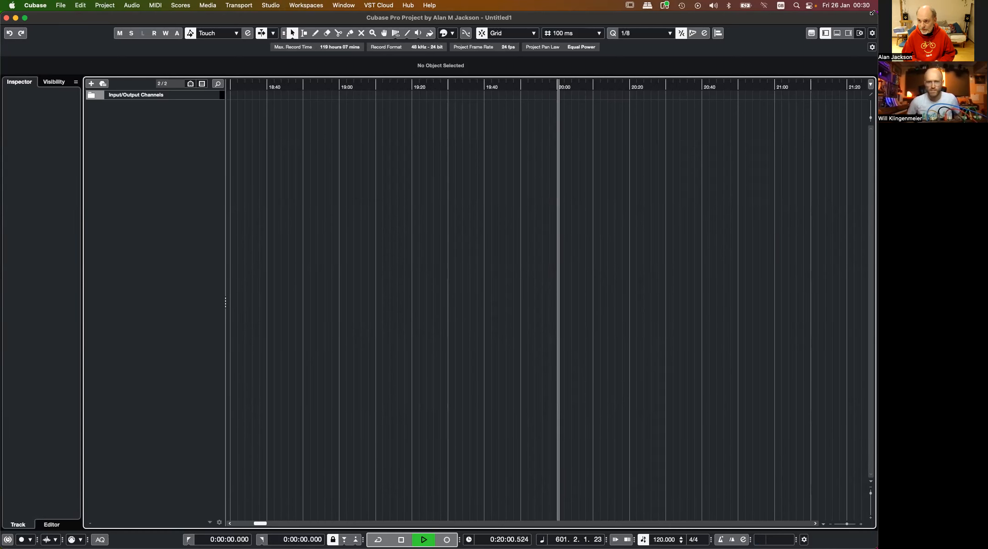
pyautogui.moveTo(873, 18); pyautogui.dragTo(299, 296)
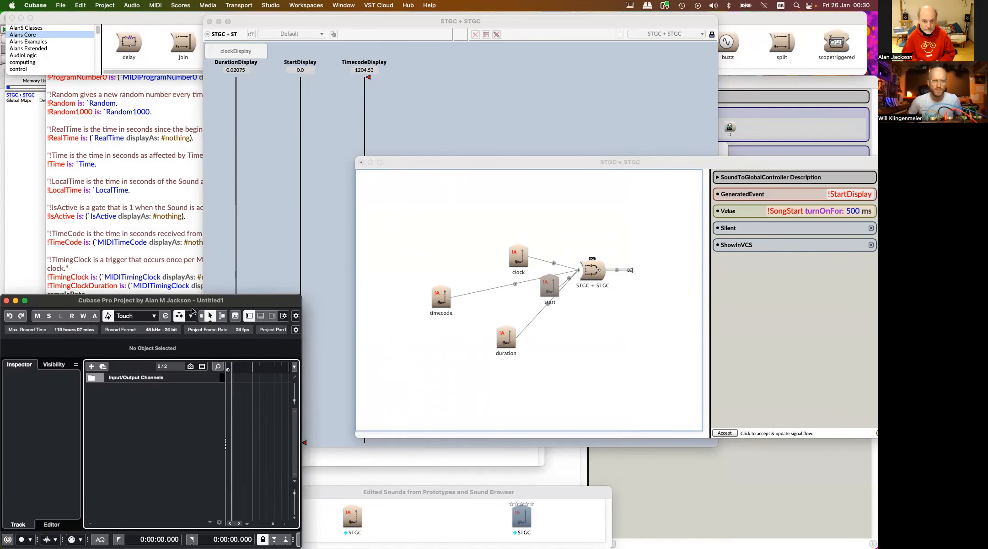
pyautogui.moveTo(180, 301); pyautogui.dragTo(177, 232)
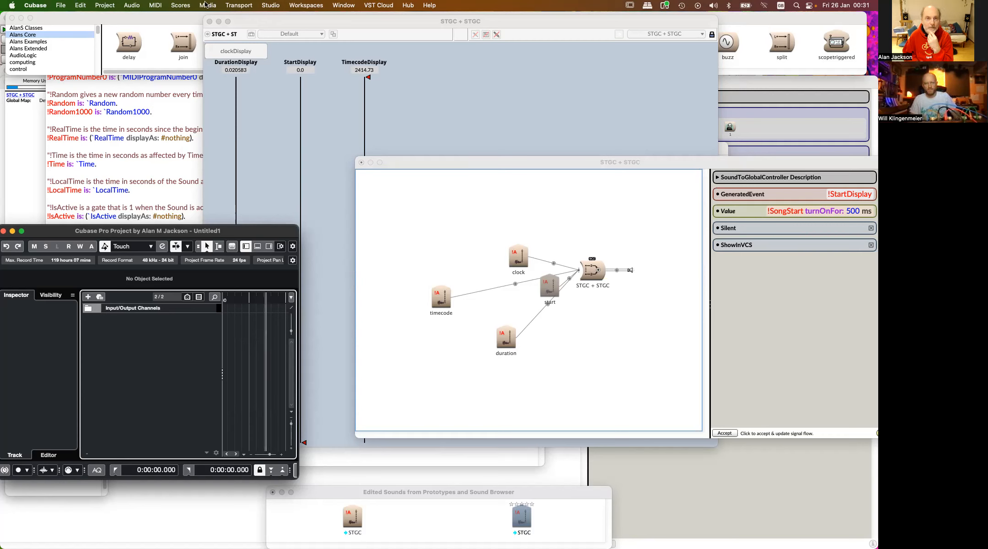
# Turn off Send MIDI Clock in Stop Mode in the Project Synchronisation Setup destinations
pyautogui.click(233, 5)
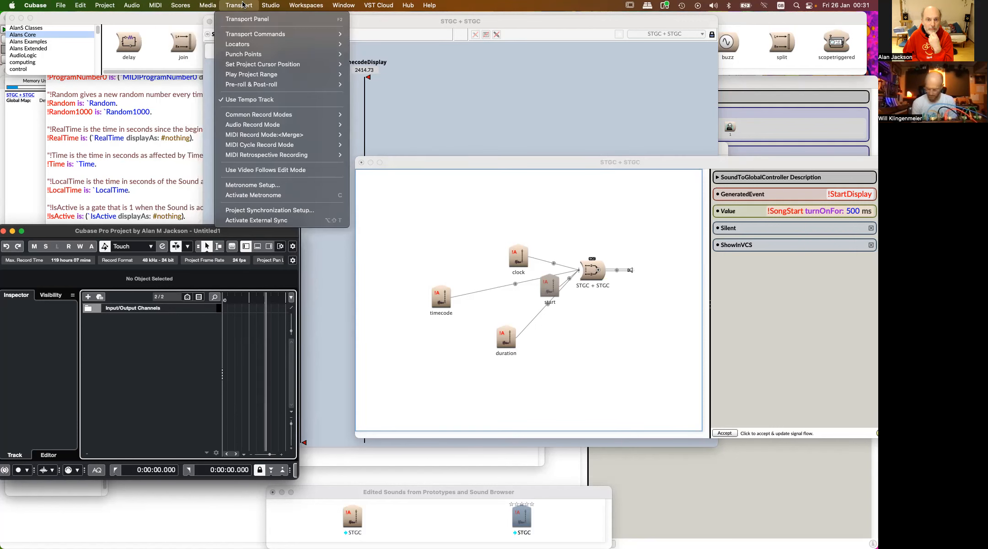
pyautogui.click(266, 210)
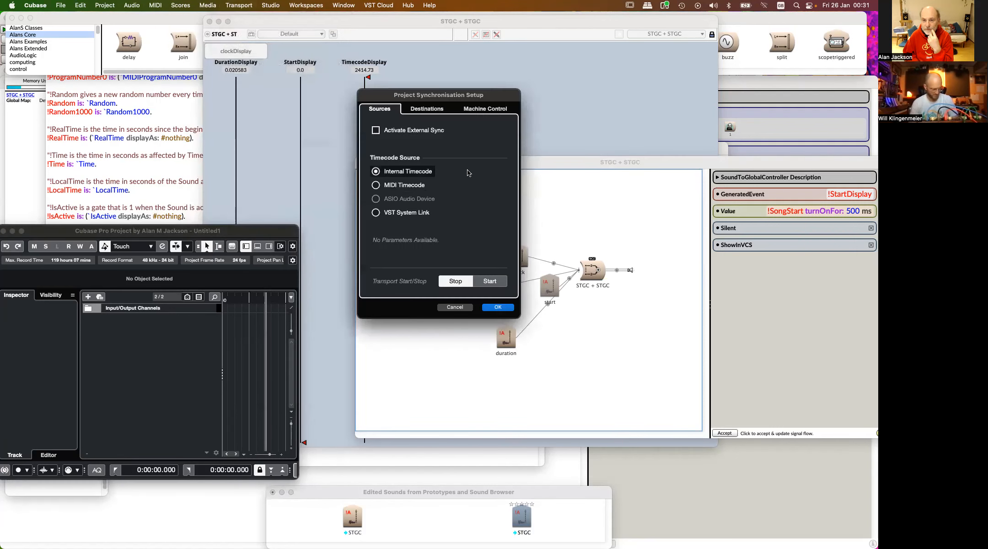
pyautogui.click(425, 112)
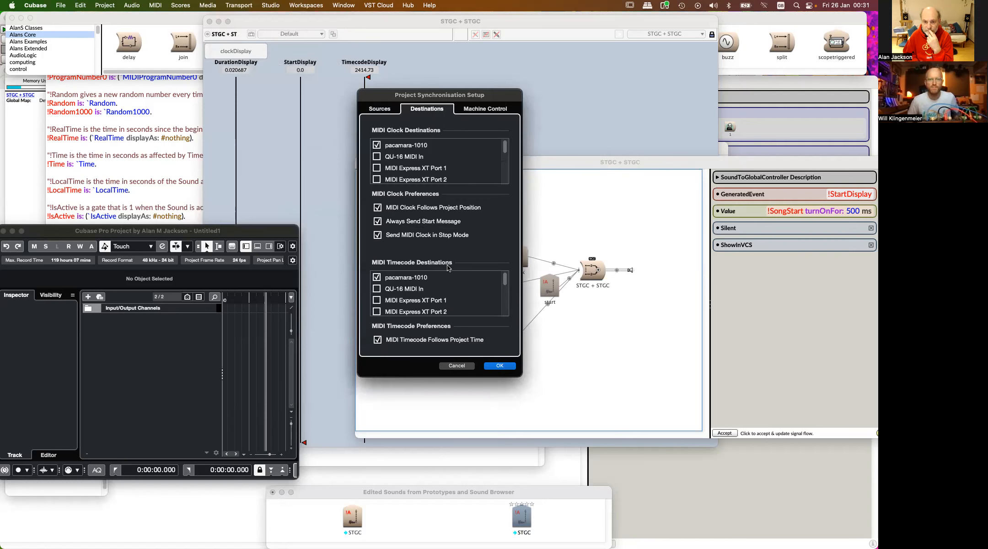
pyautogui.scroll(-5, 447, 285)
pyautogui.scroll(5, 448, 285)
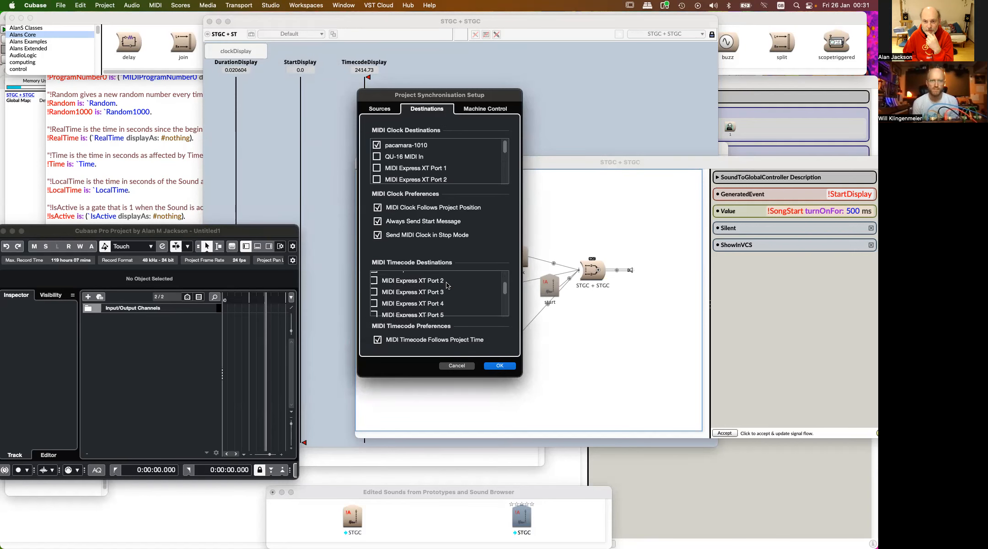
pyautogui.scroll(-2, 432, 169)
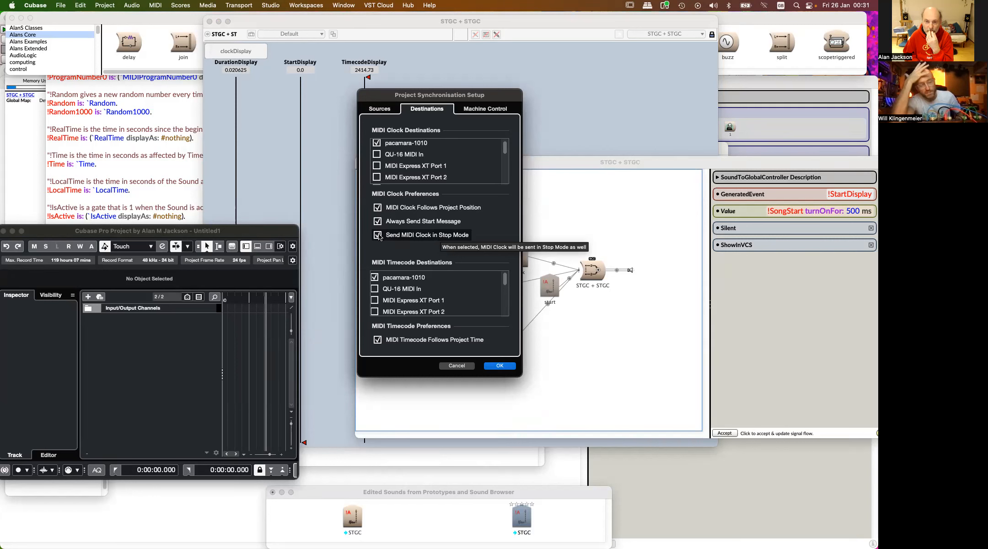
pyautogui.click(378, 235)
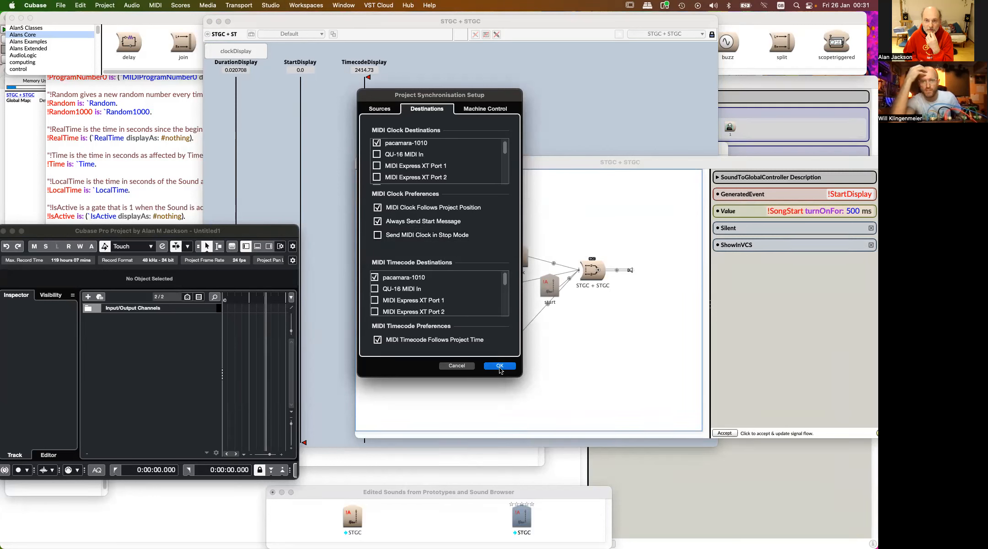
pyautogui.click(500, 366)
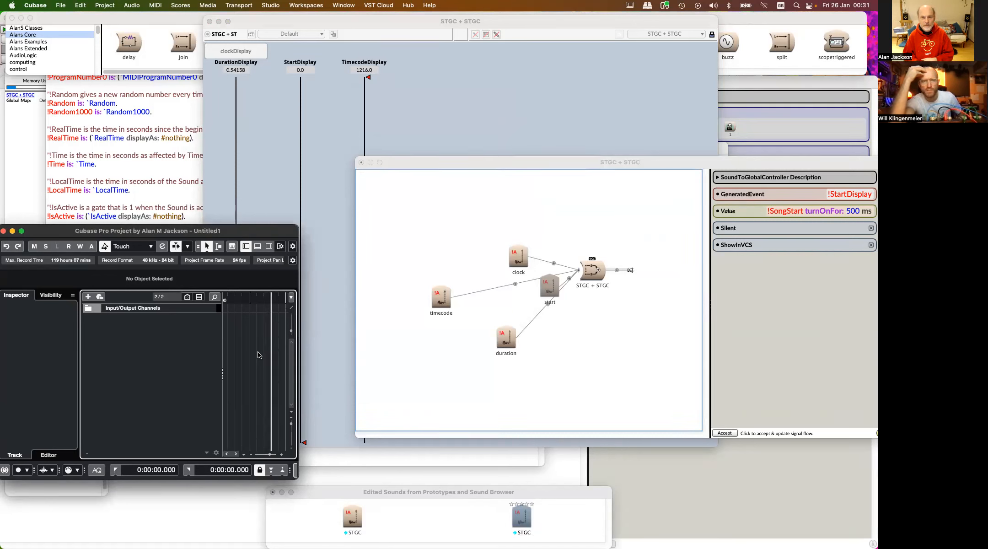
# Switch to Kyma and copy the name !SongStop from its definition in Default-AJ.map
pyautogui.click(550, 290)
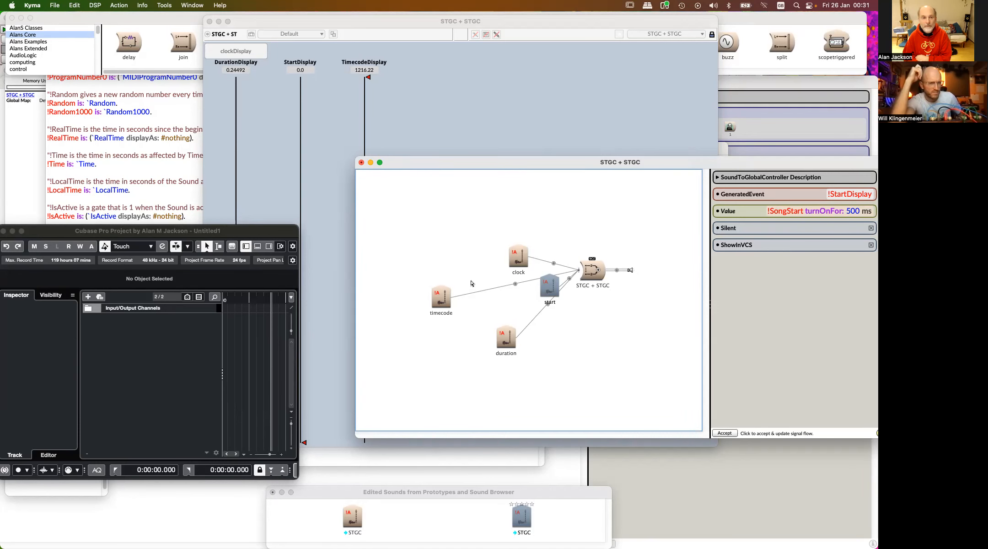
pyautogui.click(145, 173)
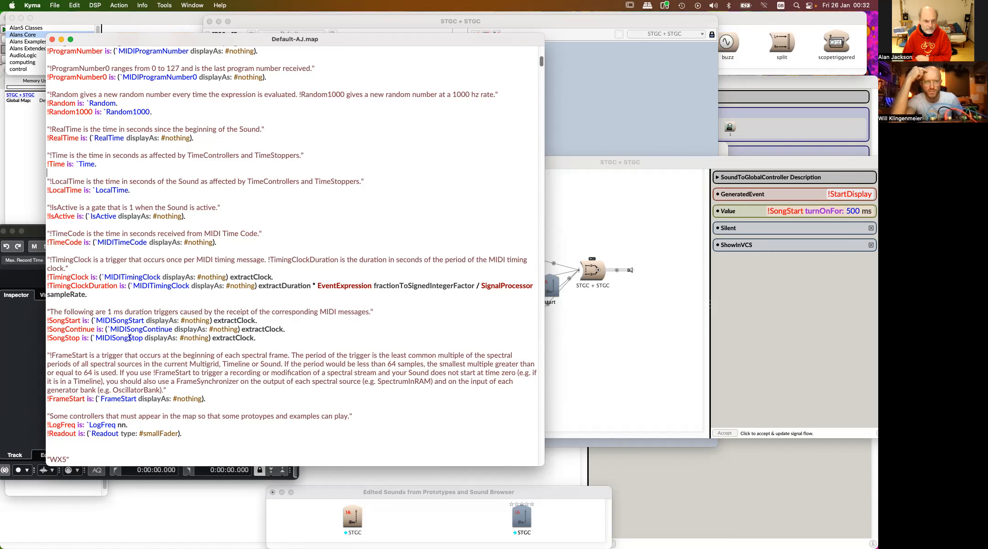
pyautogui.doubleClick(64, 339)
pyautogui.press('super+c')
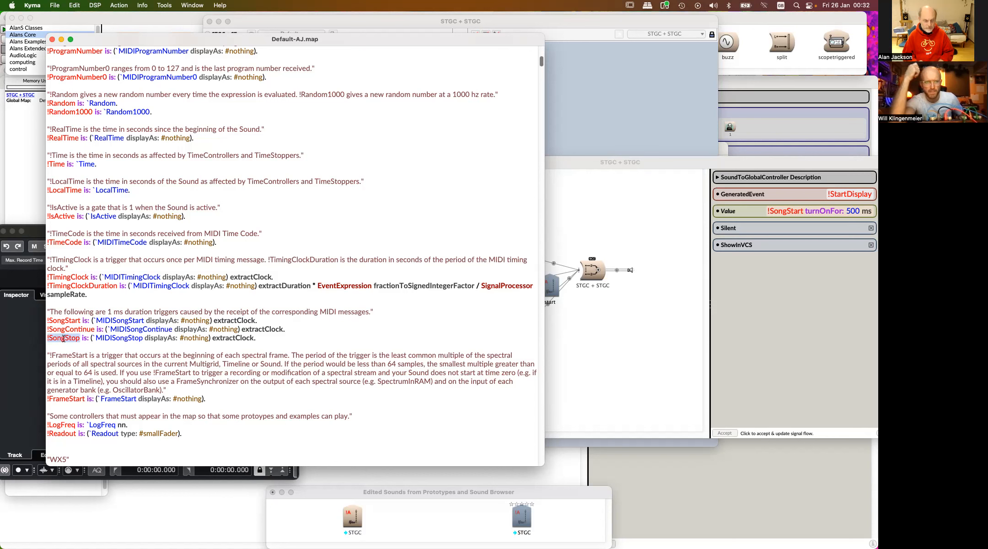
# Find the STGC prototype and add a copy of it as another input of the STGC + STGC mixer
pyautogui.click(640, 330)
pyautogui.press('super+f')
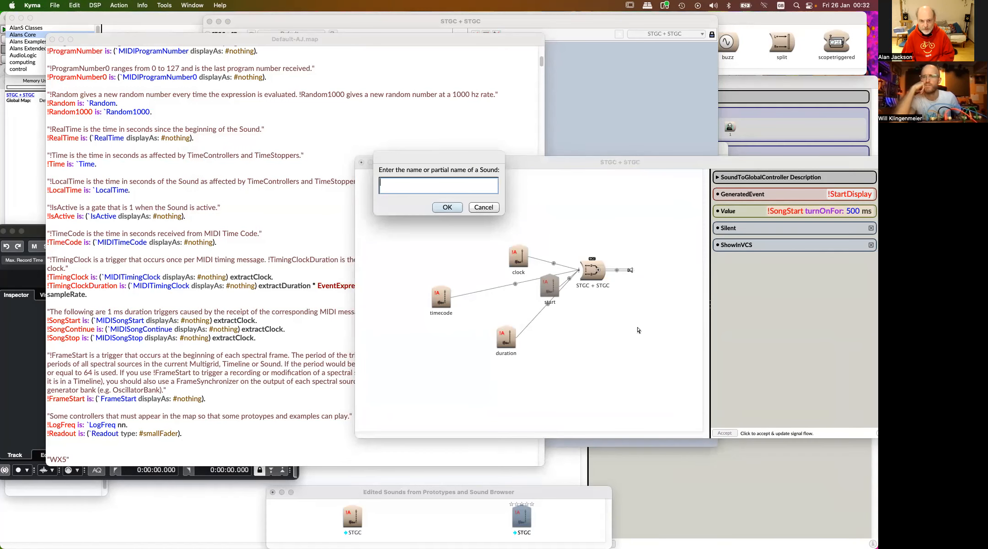
pyautogui.write('stgc')
pyautogui.press('Return')
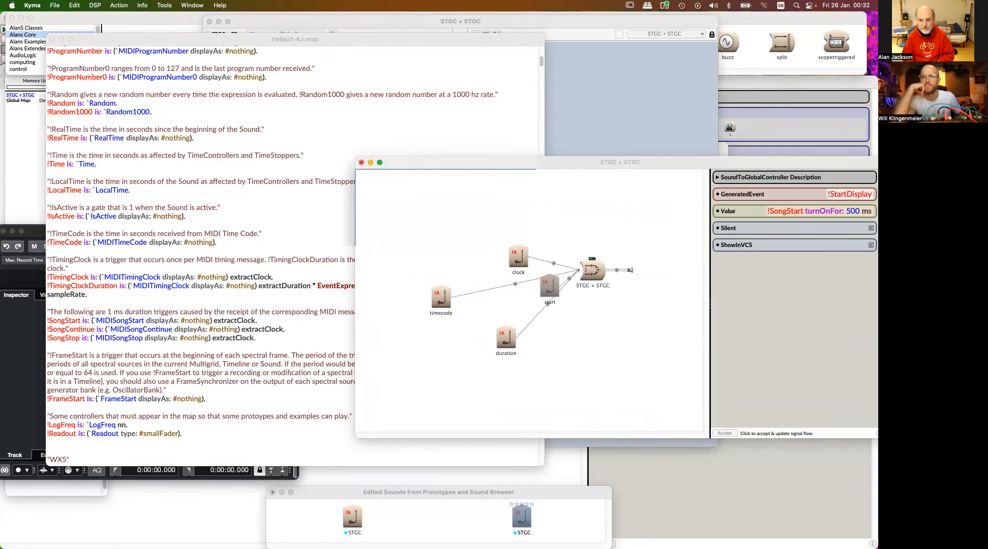
pyautogui.moveTo(616, 54); pyautogui.dragTo(614, 276)
pyautogui.press('Return')
# Rename the newly added STGC Sound as stop
pyautogui.click(637, 337)
pyautogui.press('Return')
pyautogui.write('stio')
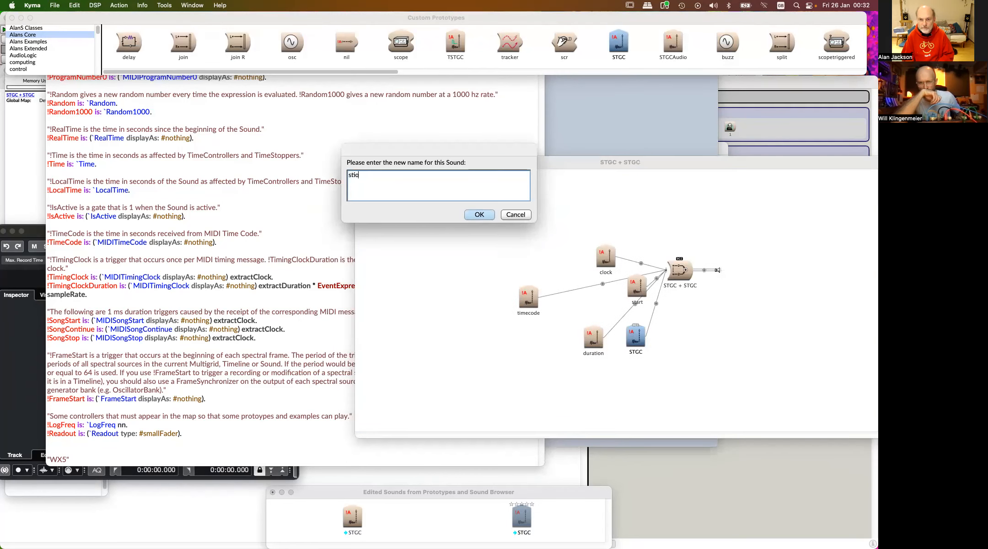
pyautogui.write('p')
pyautogui.press('Return')
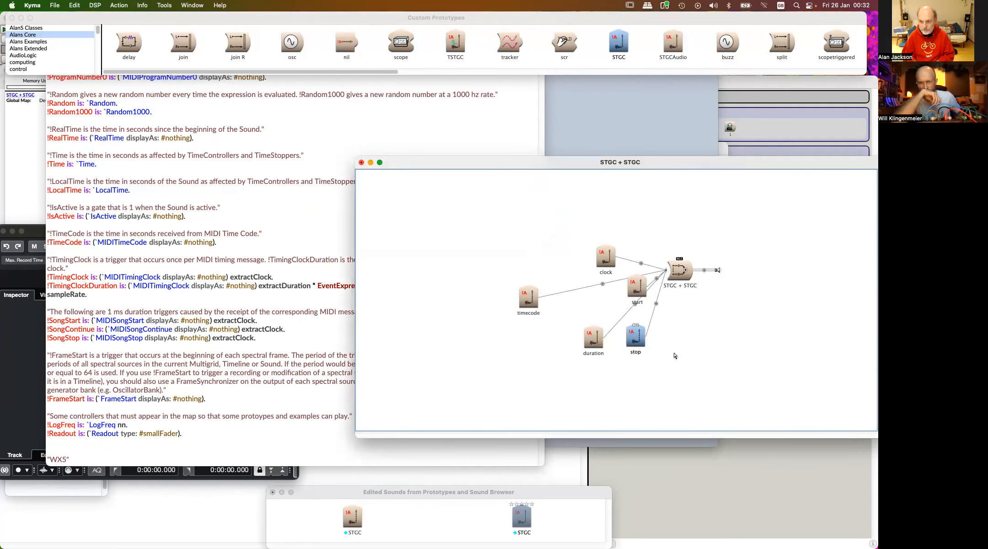
# Configure the stop Sound with GeneratedEvent !StopDisplay and Value !SongStop turnOnFor: 500 ms
pyautogui.click(636, 344)
pyautogui.click(870, 212)
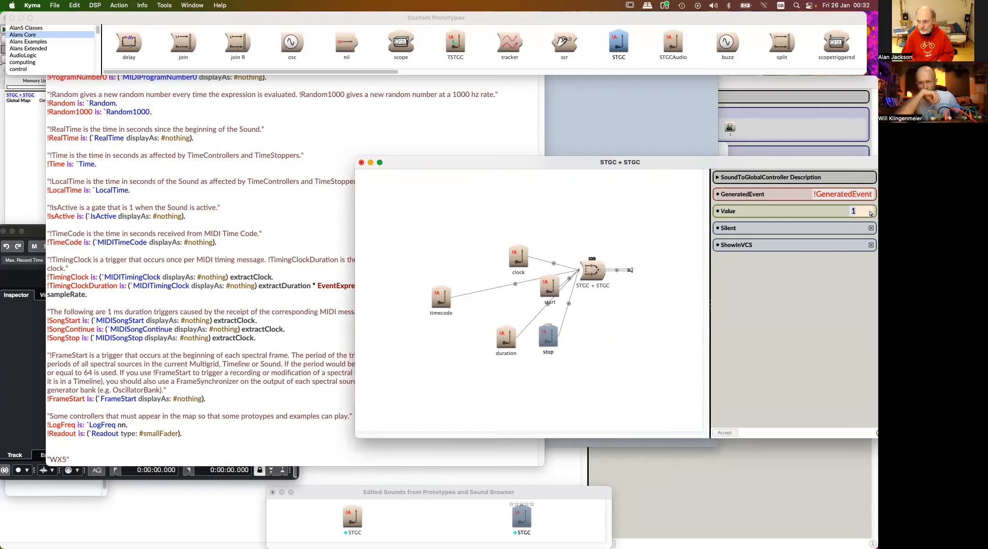
pyautogui.press('super+v')
pyautogui.click(855, 194)
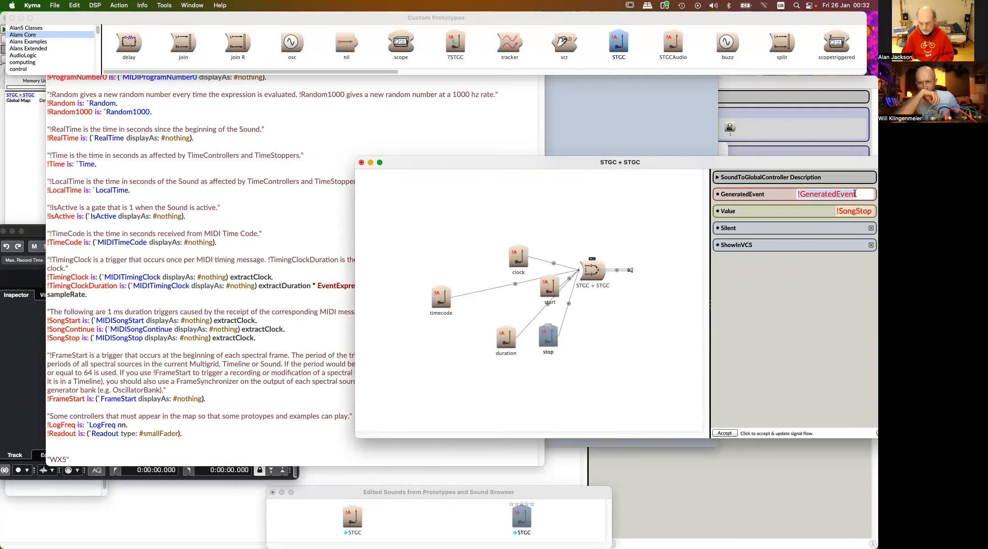
pyautogui.write('StopDi')
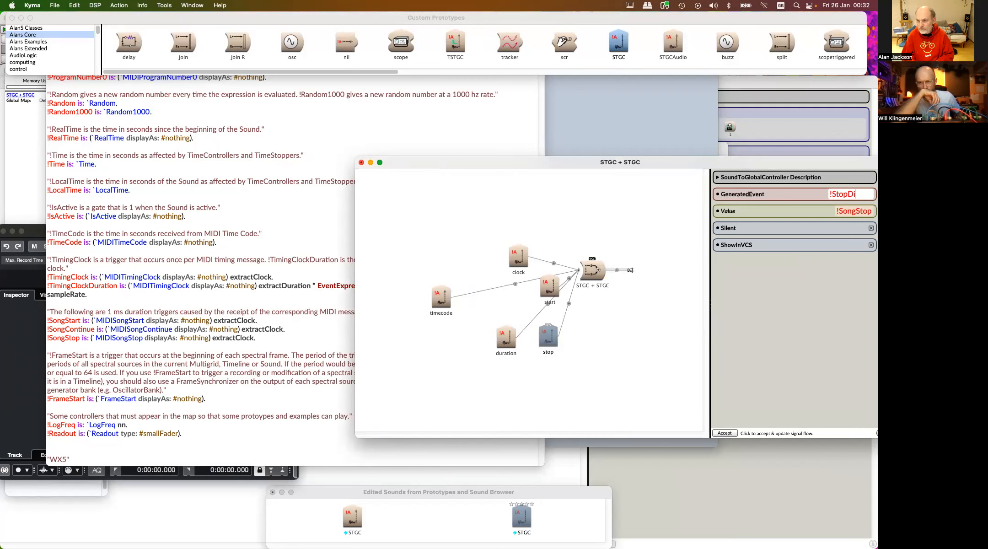
pyautogui.write('splay')
pyautogui.click(864, 213)
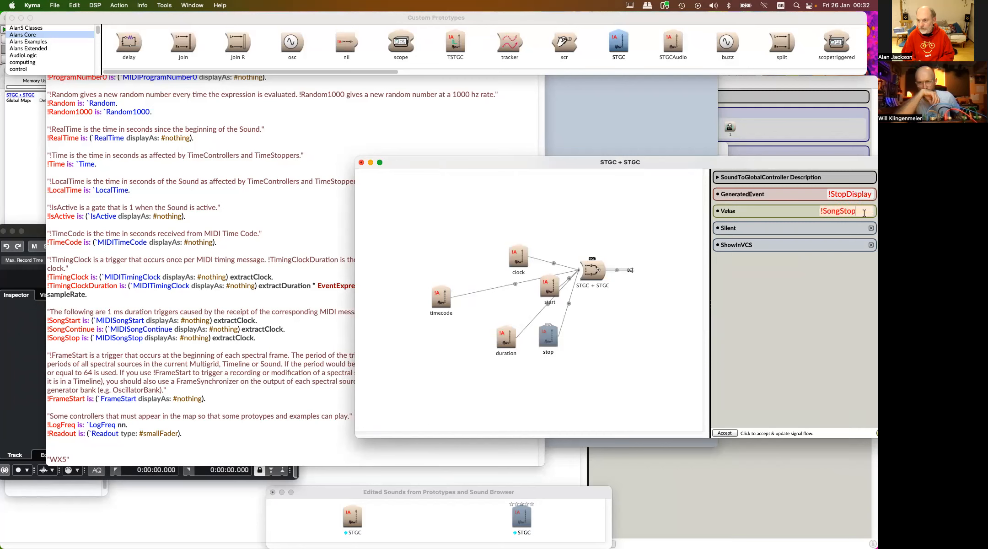
pyautogui.write('turn')
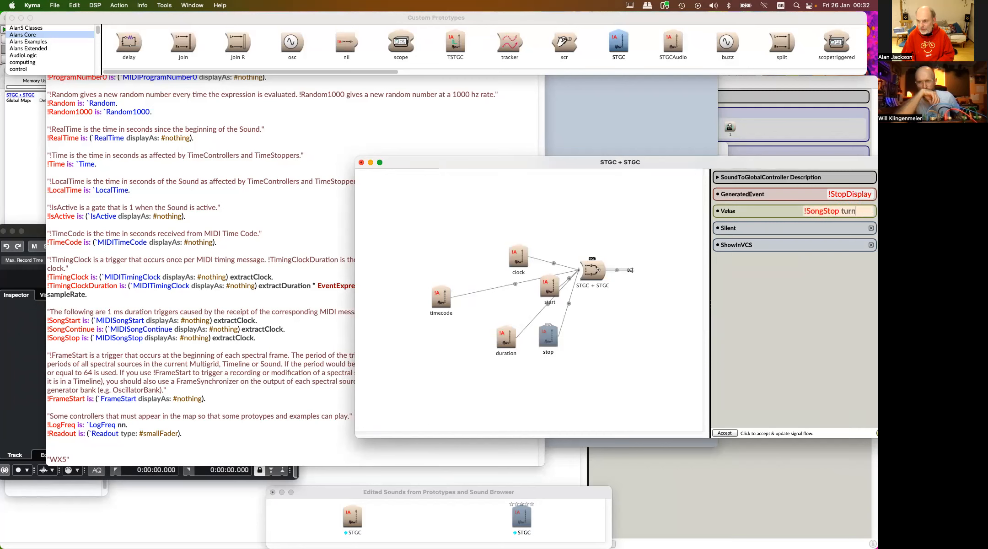
pyautogui.write('OnFor:')
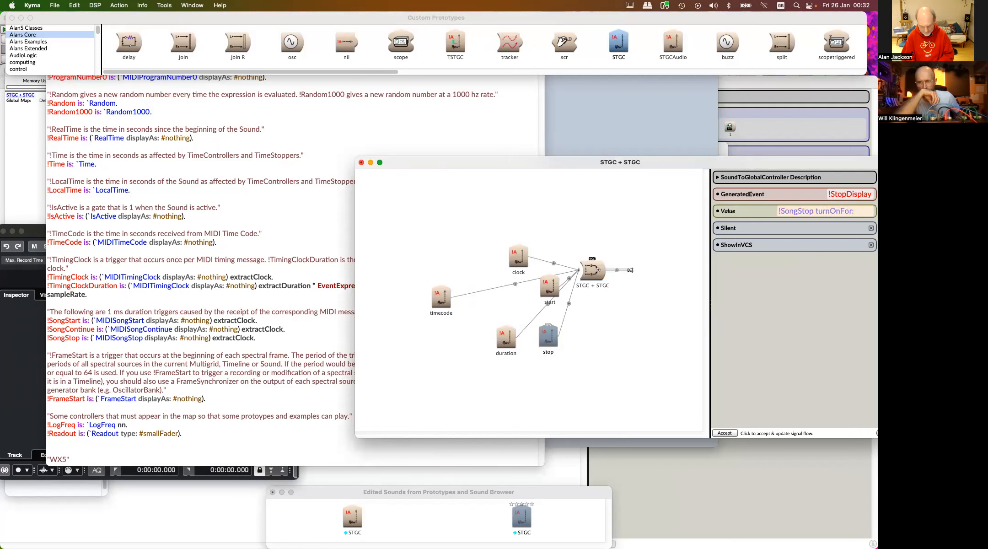
pyautogui.write(' 500 ms')
pyautogui.click(625, 231)
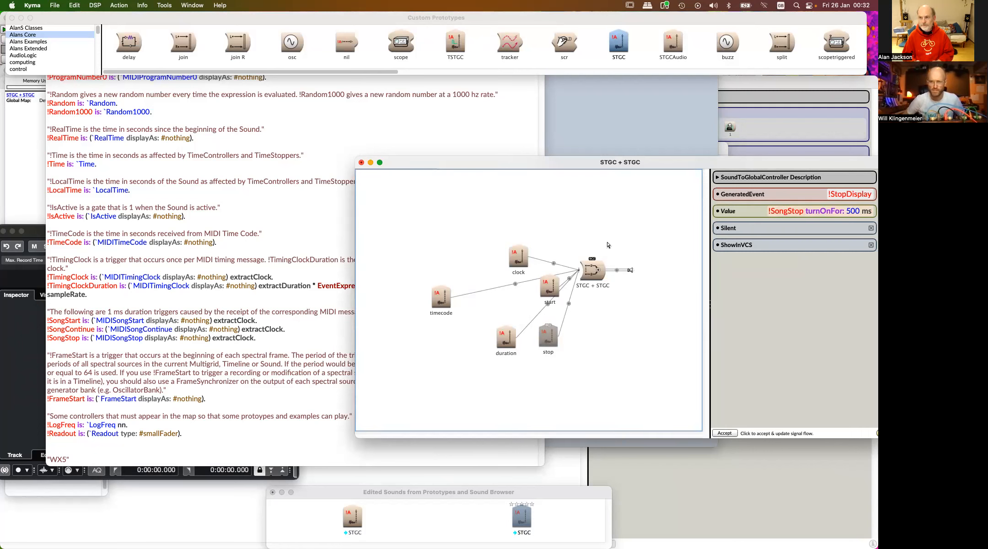
# Copy the name !SongContinue from its definition in Default-AJ.map
pyautogui.click(75, 328)
pyautogui.doubleClick(74, 328)
pyautogui.press('super+c')
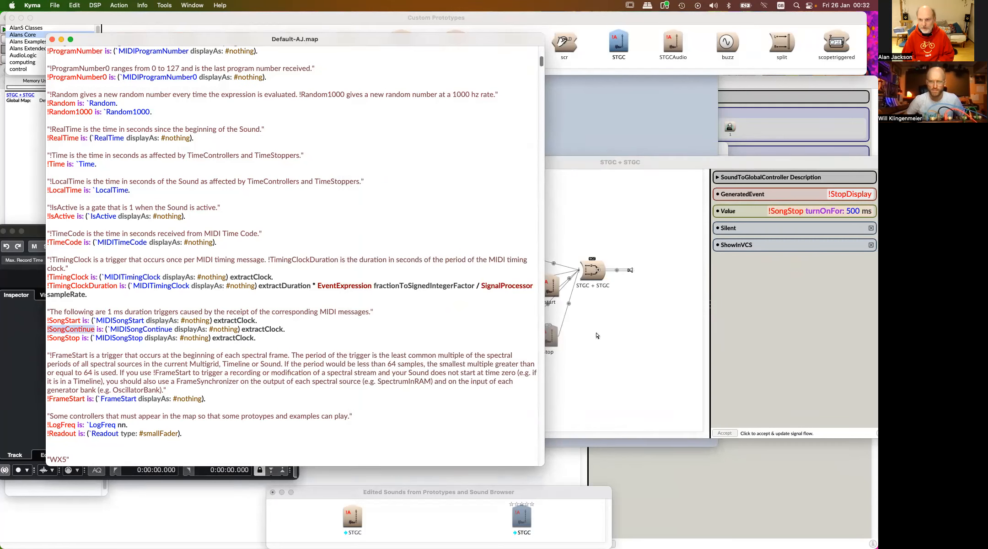
# Find the STGC prototype again and add one more copy of it as an input of the STGC + STGC mixer
pyautogui.click(615, 336)
pyautogui.press('super+f')
pyautogui.write('stgc')
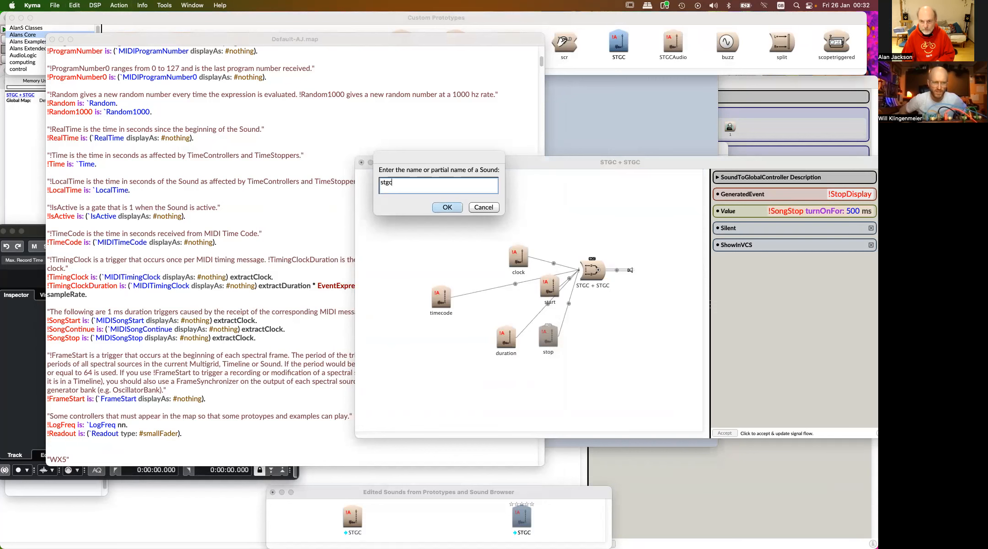
pyautogui.press('Return')
pyautogui.click(626, 270)
pyautogui.press('Delete')
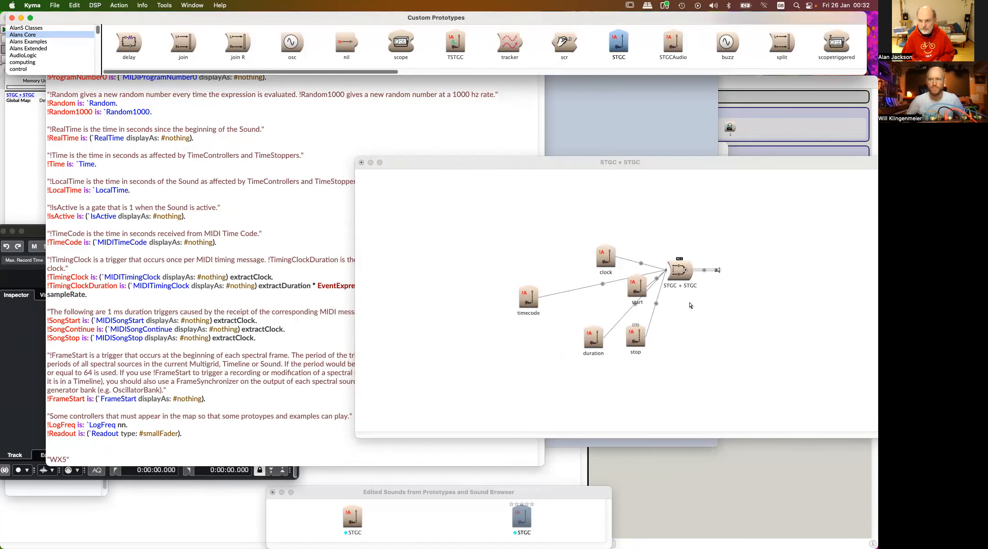
pyautogui.moveTo(628, 79); pyautogui.dragTo(708, 270)
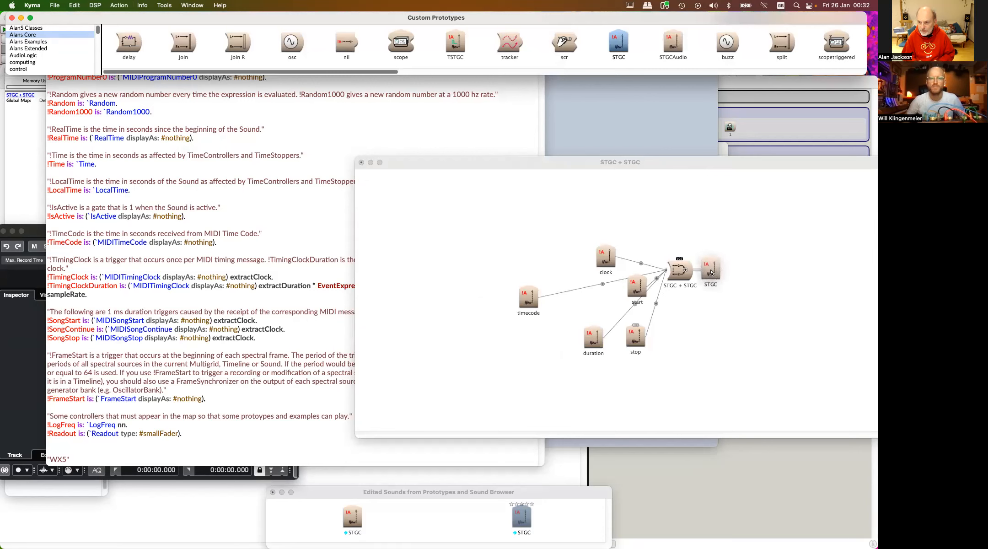
pyautogui.press('Return')
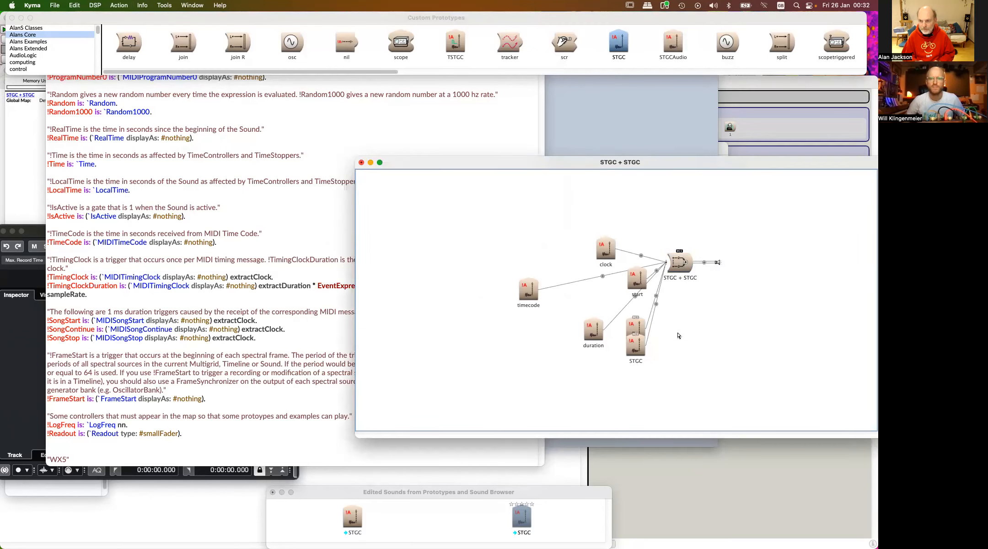
# Move the new STGC Sound to a free area below the duration Sound and rename it continue
pyautogui.moveTo(639, 352); pyautogui.dragTo(587, 402)
pyautogui.click(580, 388)
pyautogui.write('cor')
pyautogui.write('tinue')
pyautogui.press('Return')
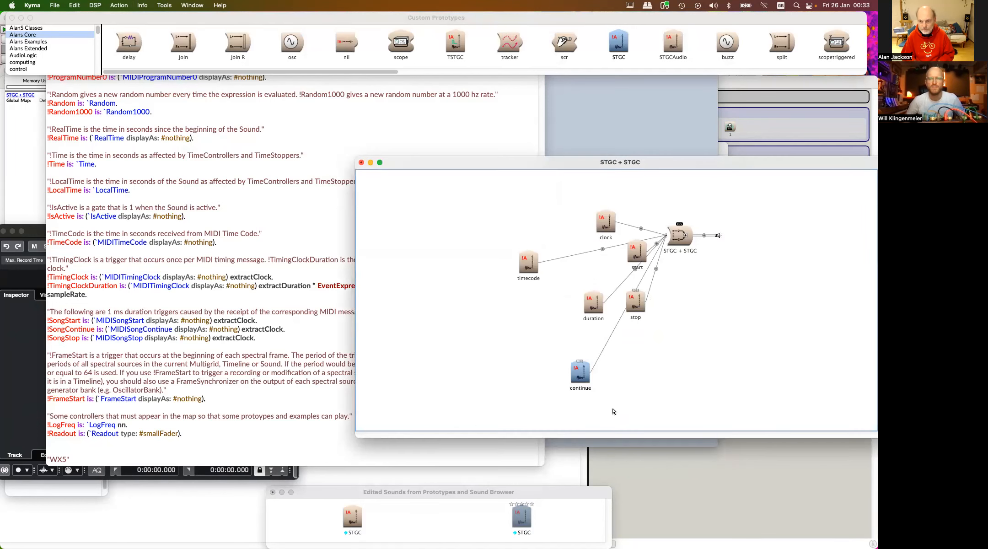
# Configure the continue Sound with GeneratedEvent !continueDisplay and Value !SongContinue turnOnFor: 500 ms, and play the STGC + STGC signal flow
pyautogui.click(580, 382)
pyautogui.doubleClick(870, 212)
pyautogui.press('super+v')
pyautogui.doubleClick(856, 197)
pyautogui.write('!continue')
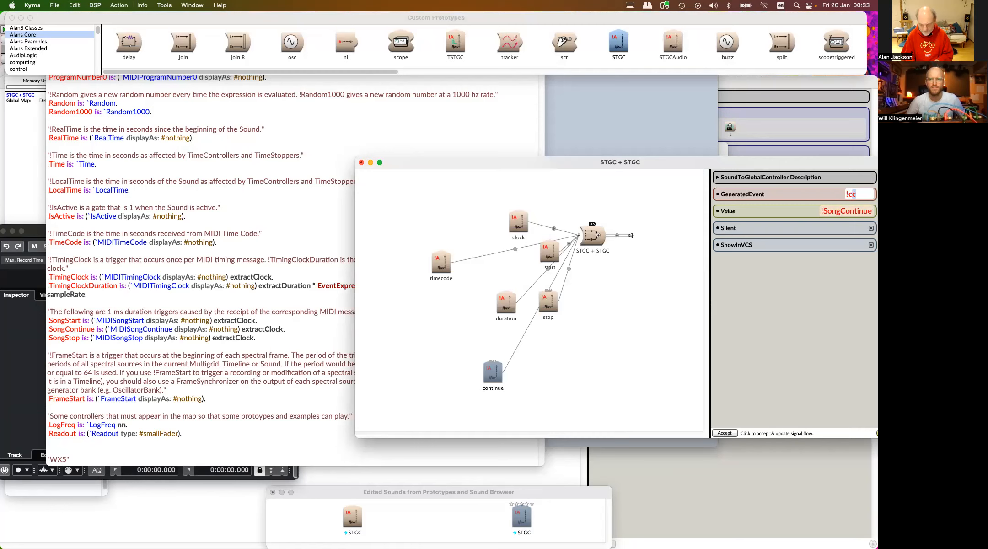
pyautogui.write('Display')
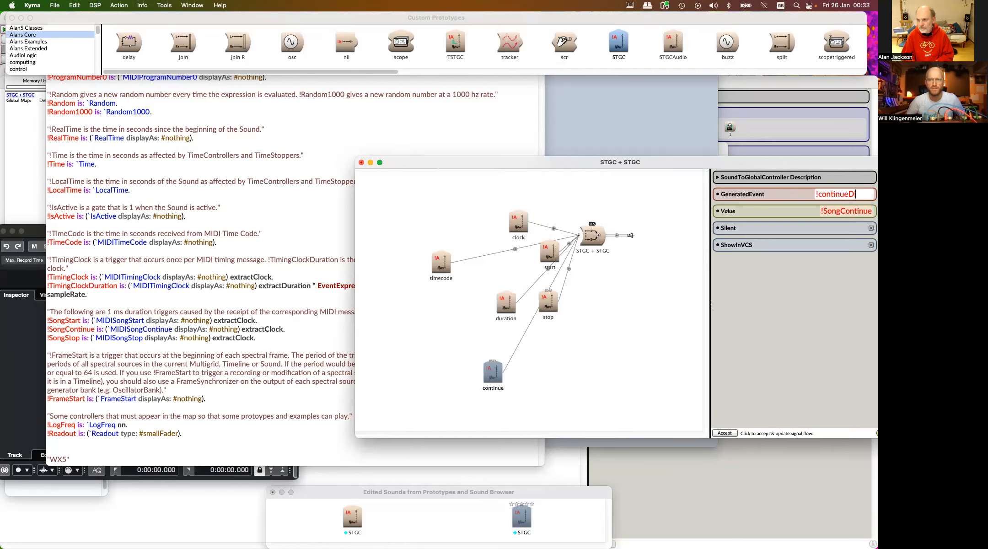
pyautogui.click(866, 211)
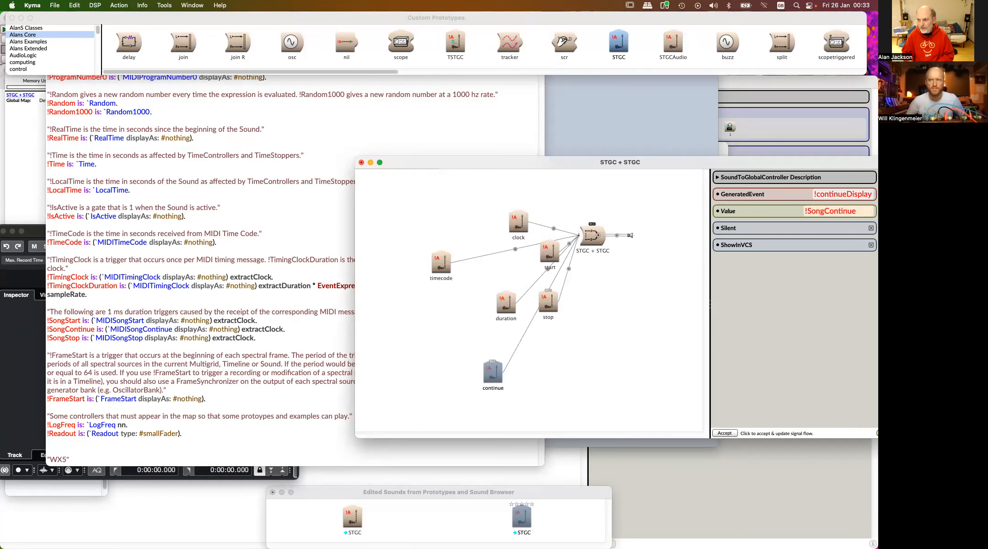
pyautogui.write('tur')
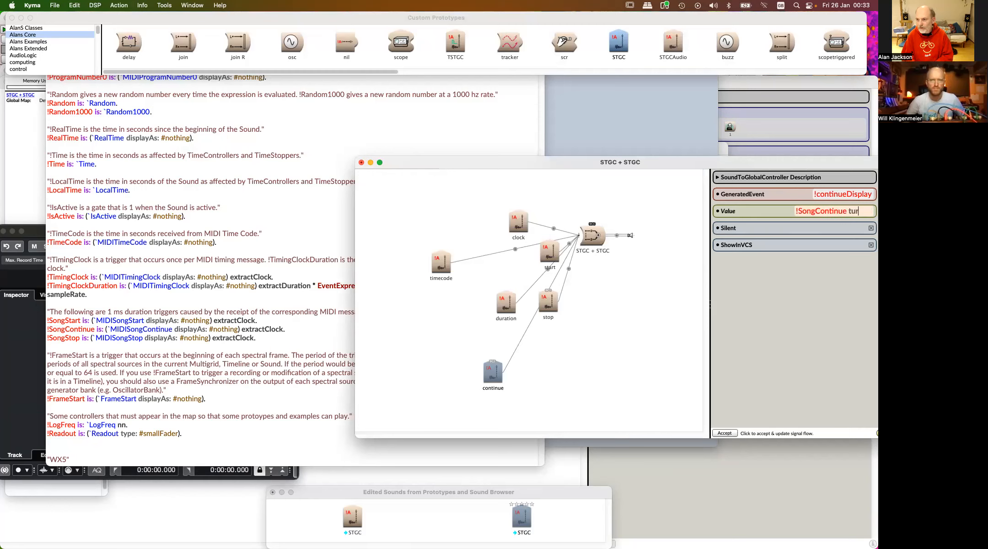
pyautogui.write('nOnFor: 500 ms')
pyautogui.press('Return')
pyautogui.hotkey('ctrl', 'space')
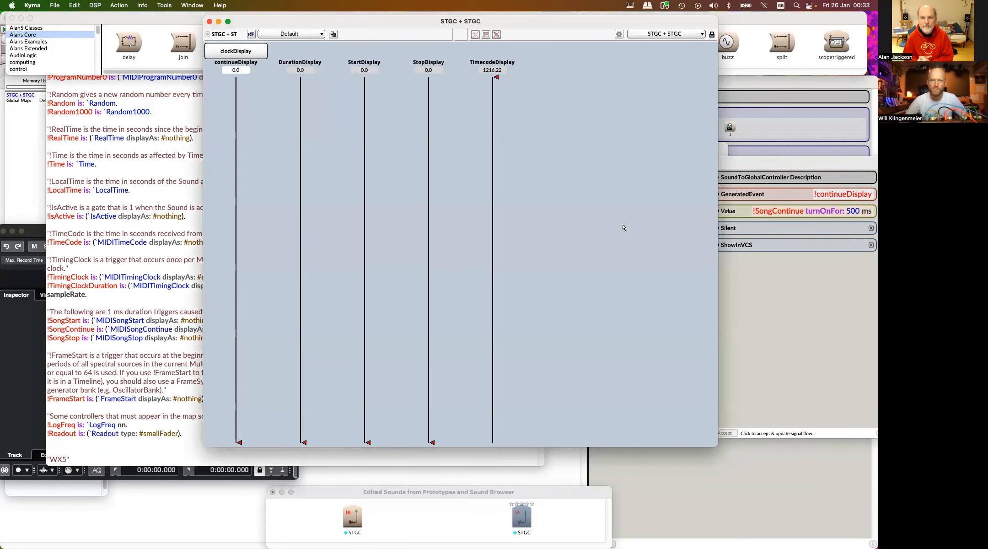
# Switch to Cubase and start and stop playback several times to check the start, stop and continue displays in Kyma
pyautogui.press('super+Tab')
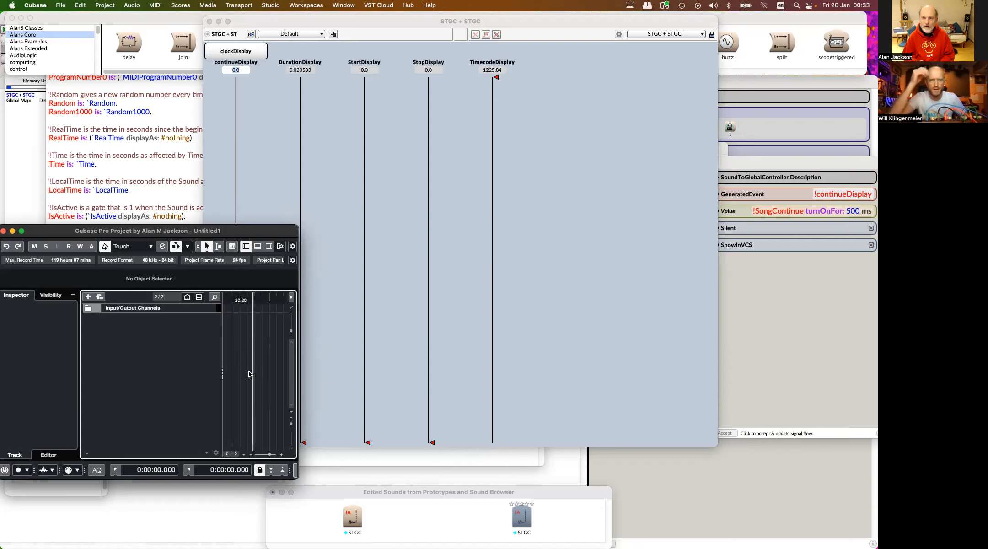
pyautogui.press('space')
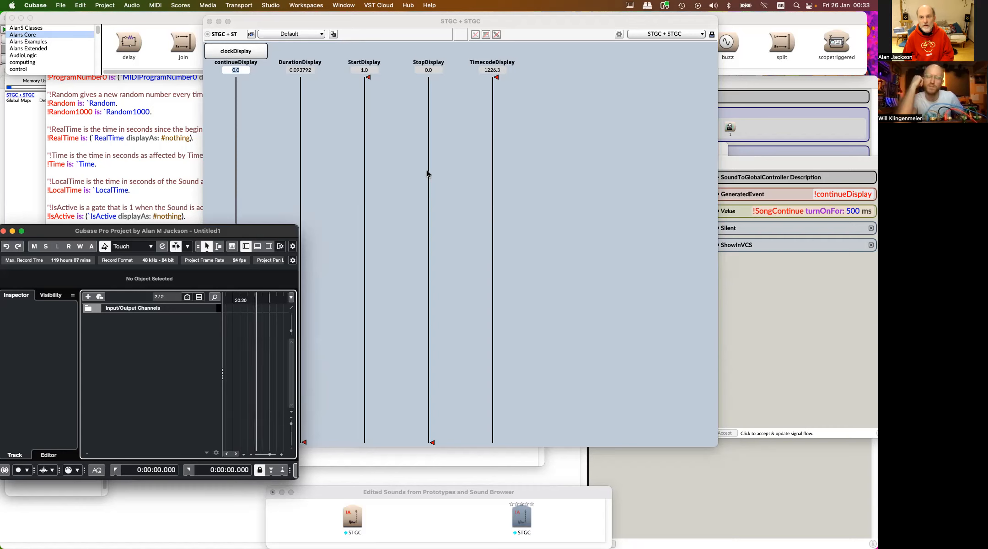
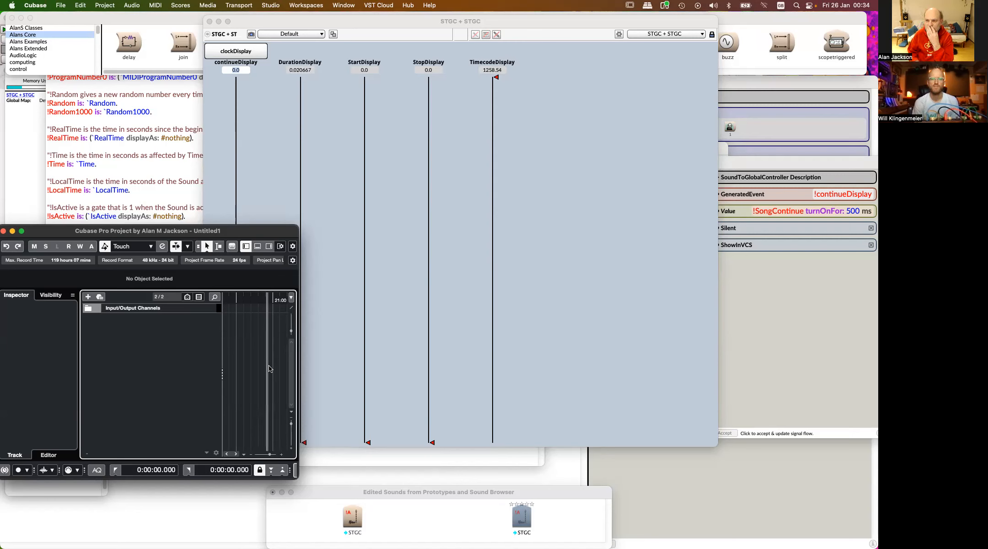
pyautogui.press('space')
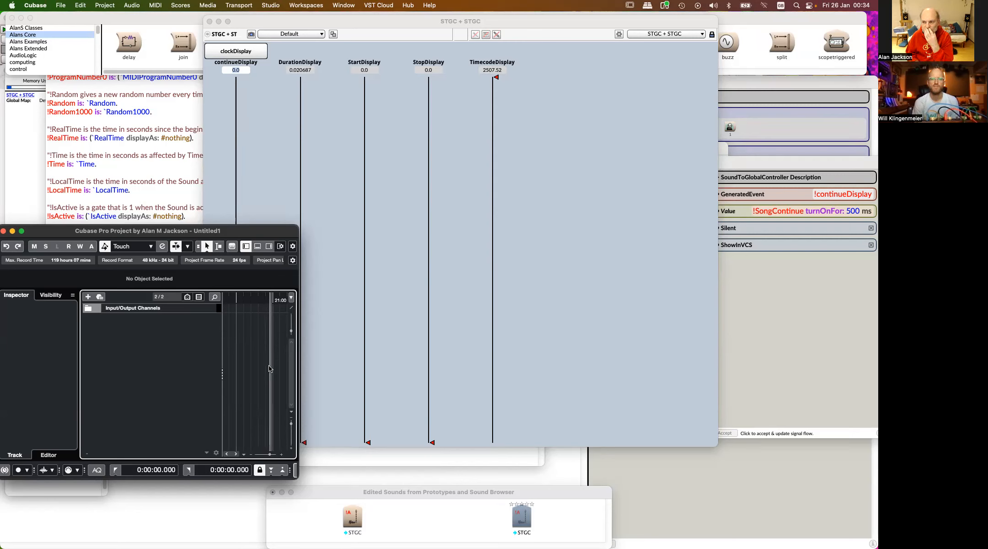
pyautogui.press('space')
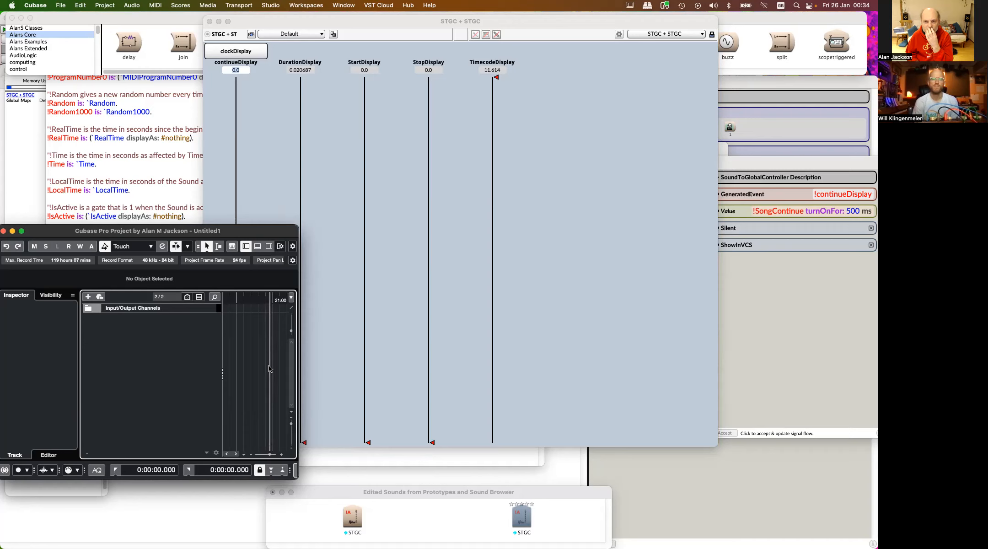
pyautogui.press('space')
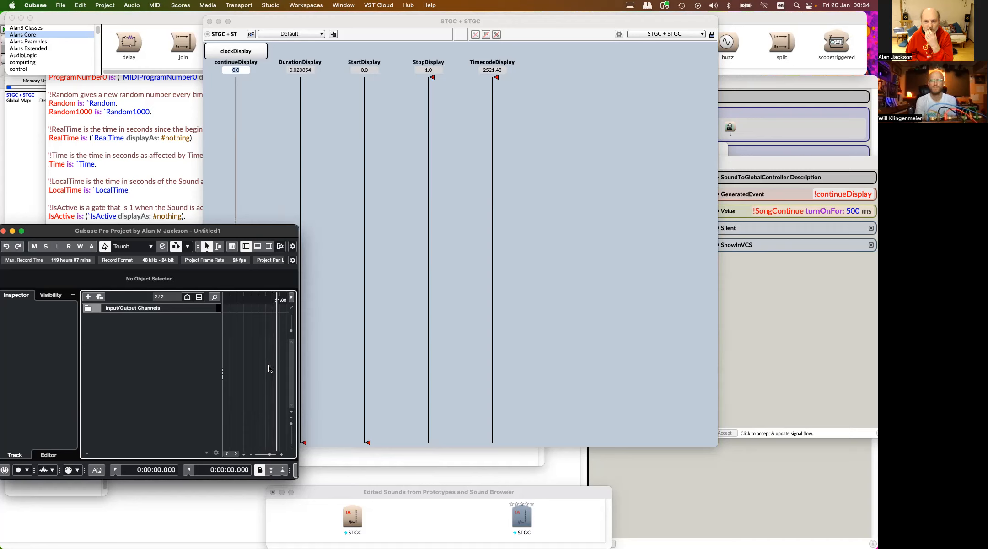
pyautogui.press('space')
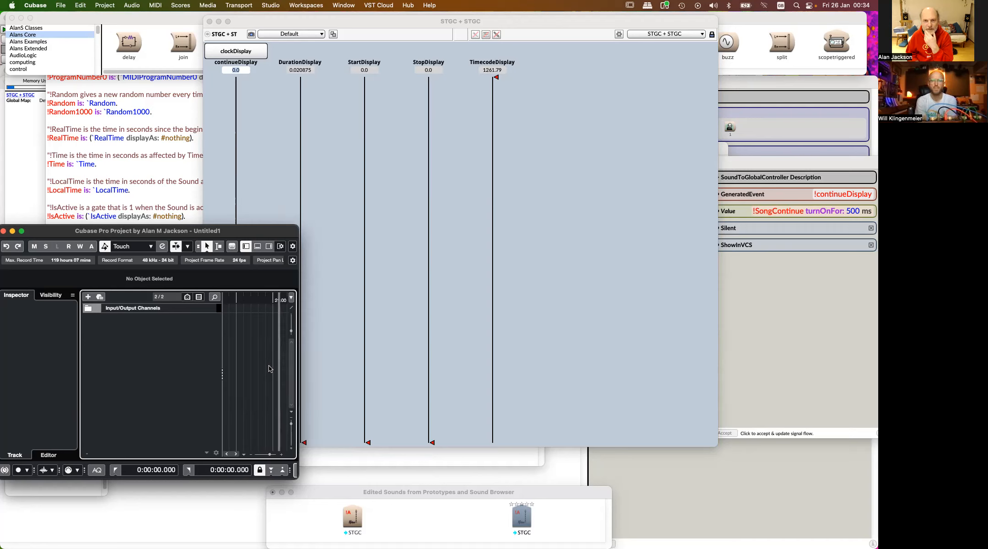
pyautogui.press('space')
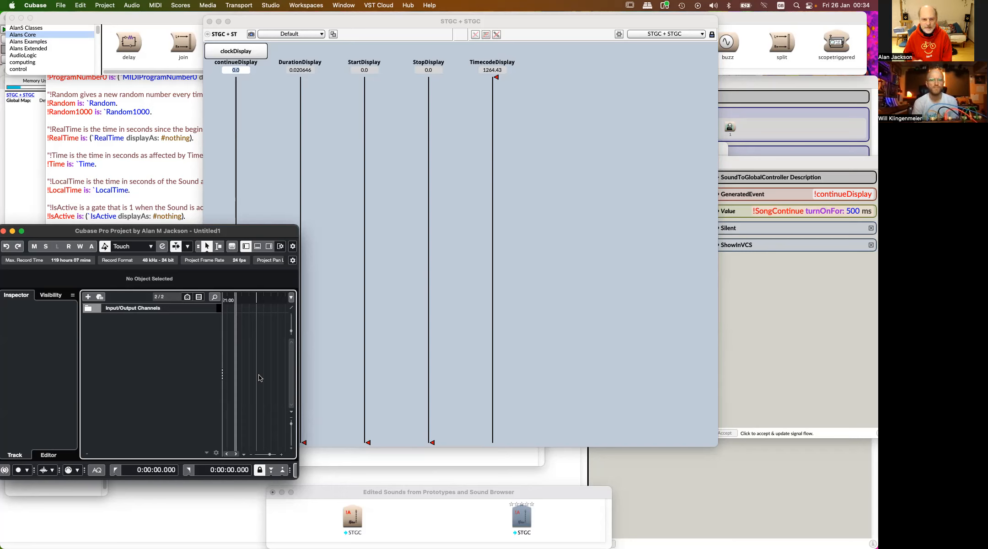
# Return the project cursor to the start of the timeline and move it to about 2:30 to check TimecodeDisplay
pyautogui.hscroll(-2, 264, 362)
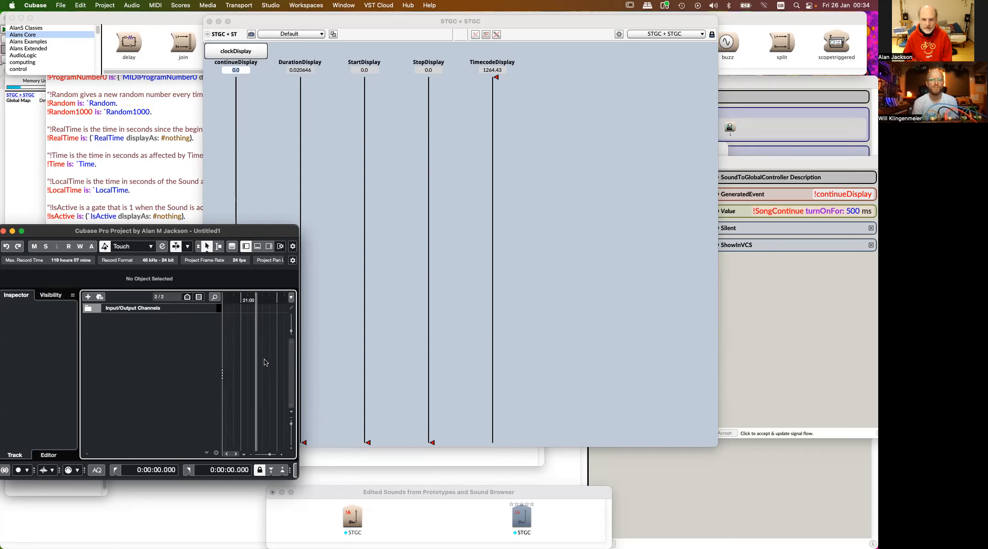
pyautogui.hscroll(-1, 265, 362)
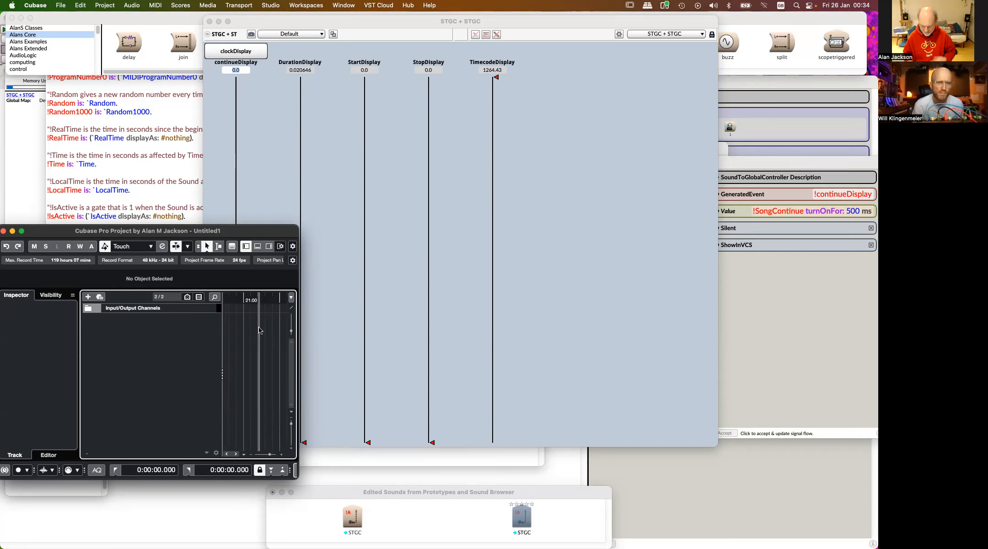
pyautogui.press(',')
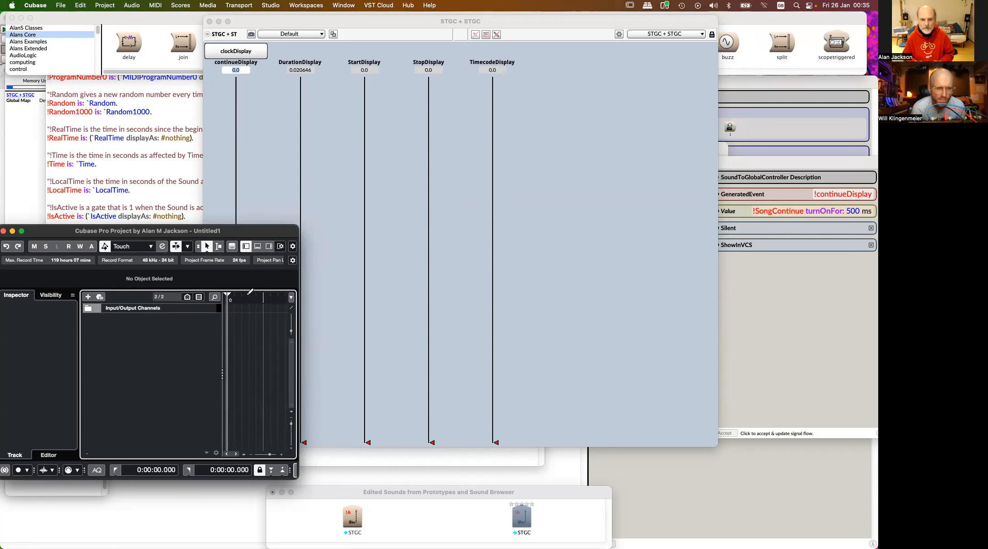
pyautogui.moveTo(234, 300); pyautogui.dragTo(265, 299)
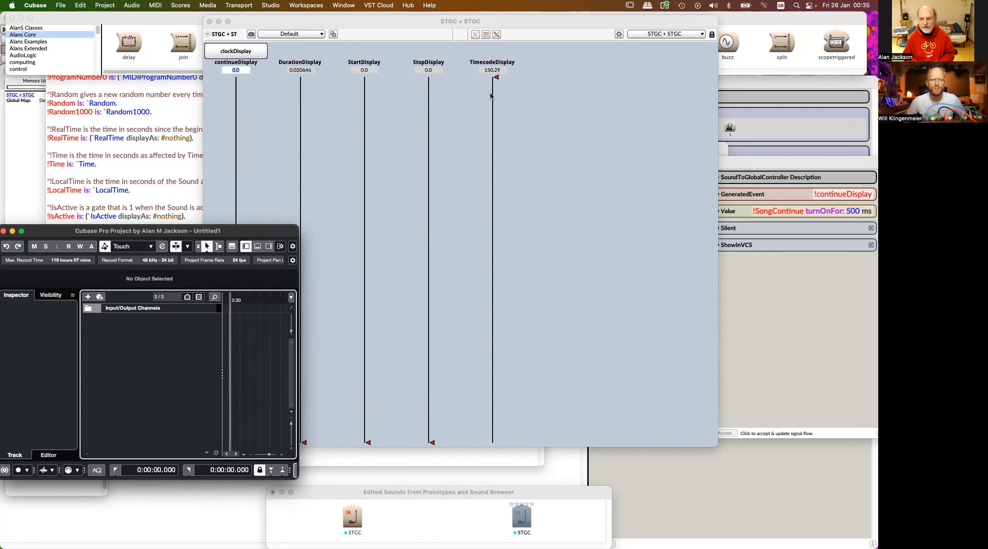
# Widen the Cubase project window and move the project cursor to 3:00 on the ruler
pyautogui.hscroll(-1, 255, 344)
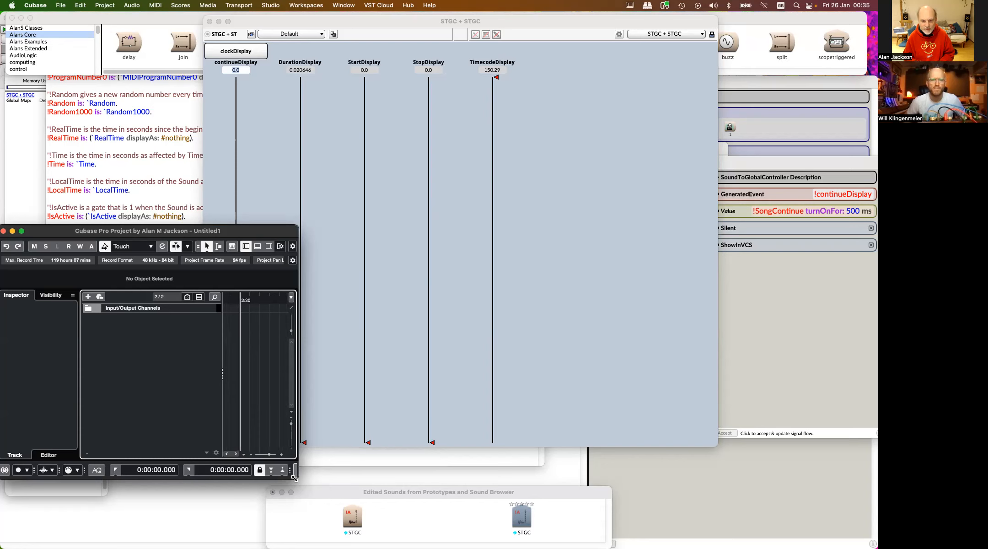
pyautogui.moveTo(294, 477); pyautogui.dragTo(425, 485)
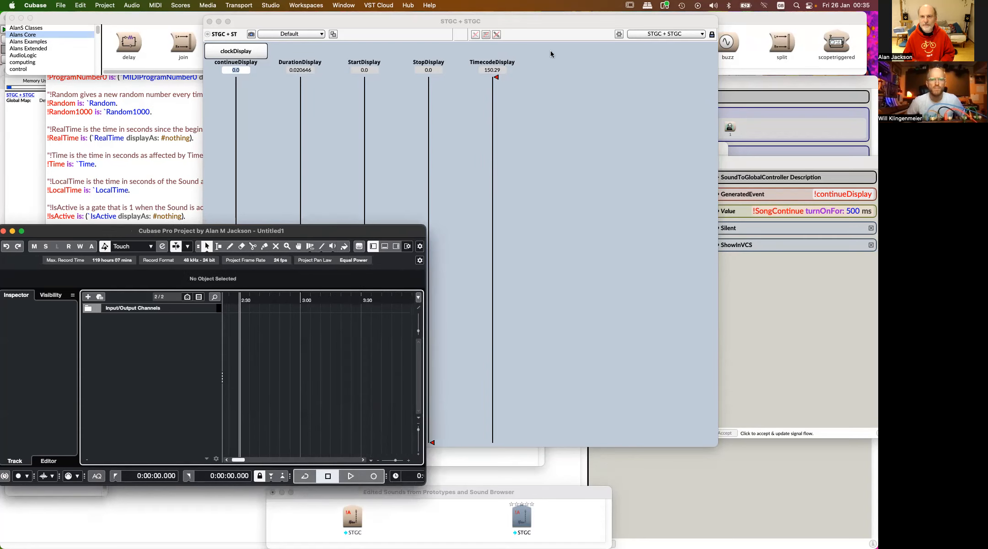
pyautogui.moveTo(260, 297); pyautogui.dragTo(300, 297)
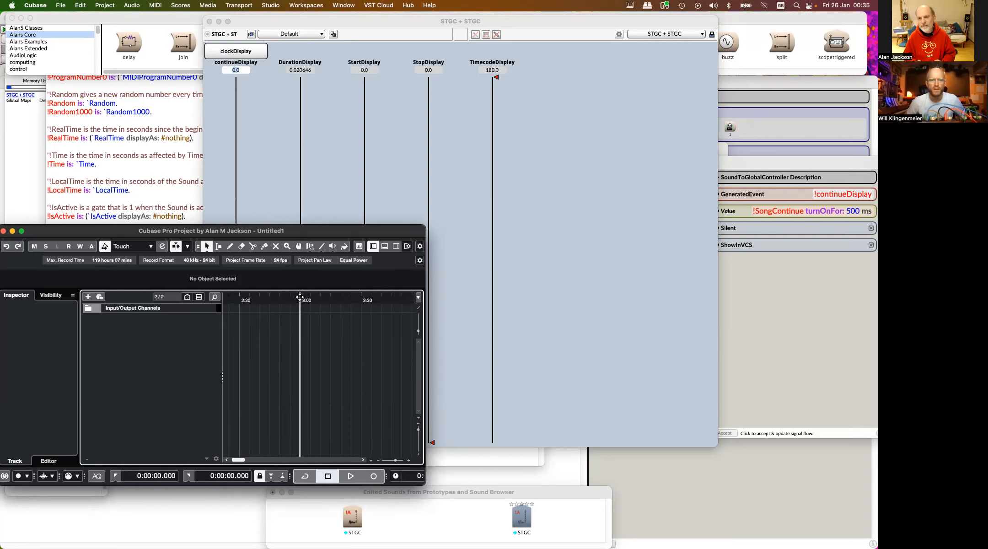
# Return the project cursor to the timeline start and switch back to the STGC + STGC signal flow in Kyma
pyautogui.press('Home')
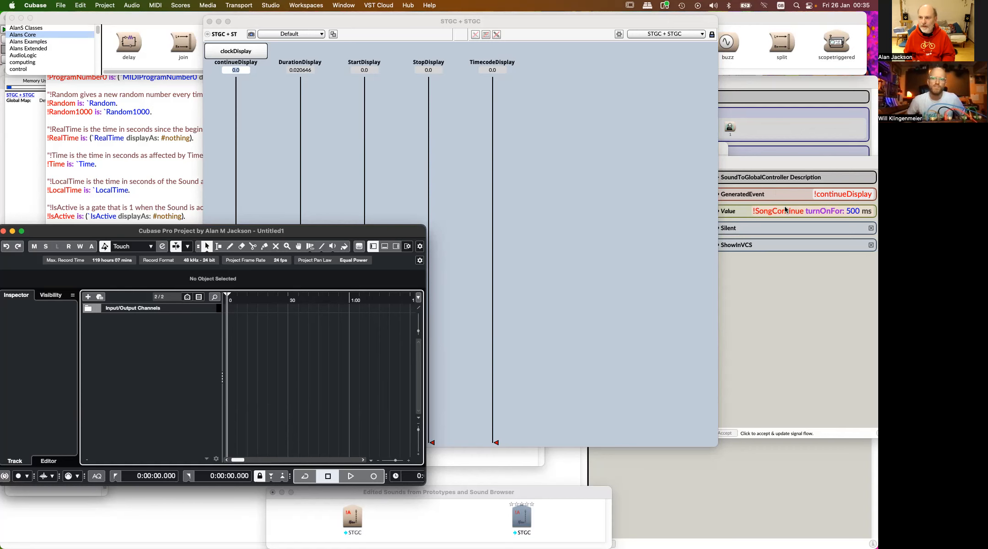
pyautogui.click(607, 191)
pyautogui.press('super+grave')
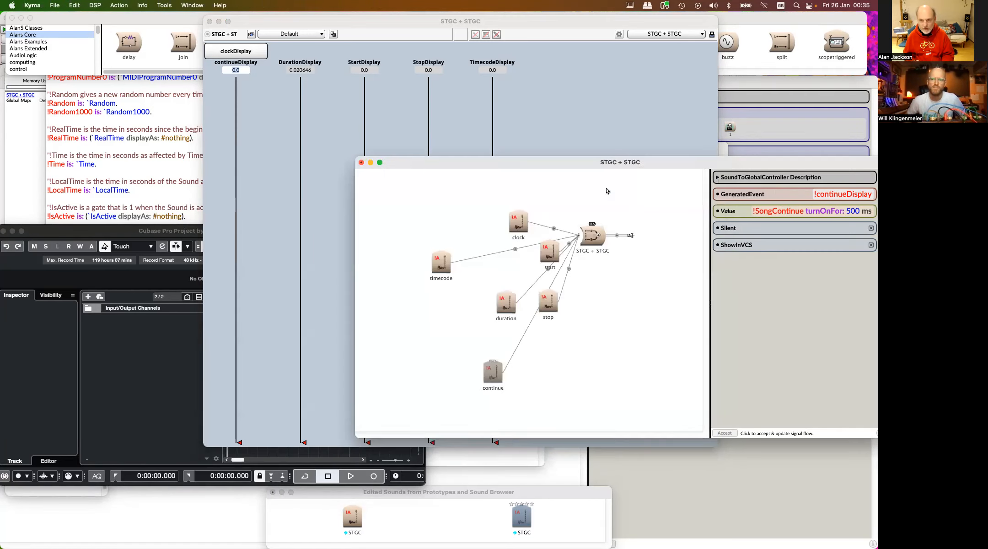
# Look up triggerEvery: from the clock sound's Value expression in the Capytalk Reference
pyautogui.click(518, 221)
pyautogui.click(812, 223)
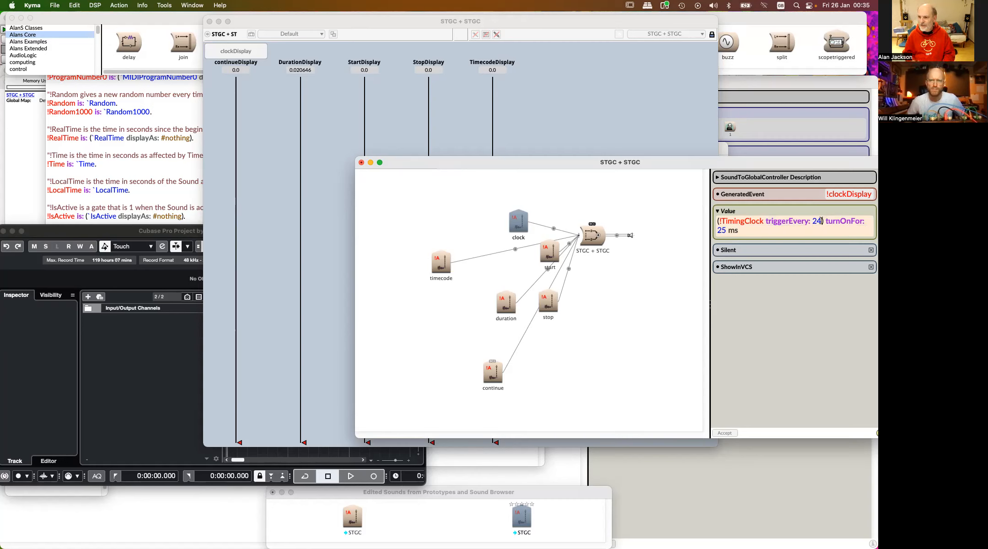
pyautogui.doubleClick(779, 220)
pyautogui.press('super+h')
pyautogui.press('super+h')
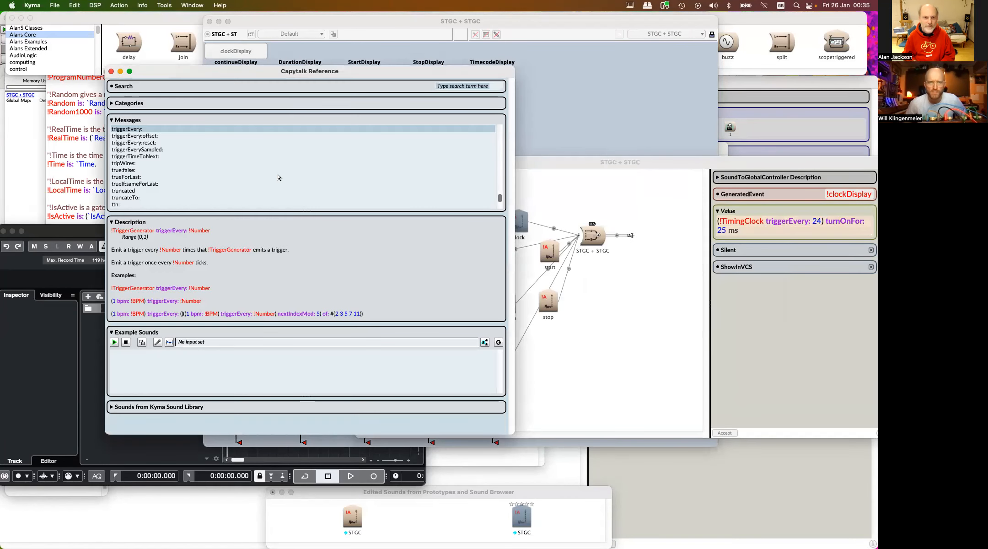
# Add reset: !SongStart after triggerEvery: 24 in the clock sound's Value expression and play the STGC + STGC signal flow
pyautogui.click(818, 220)
pyautogui.click(822, 222)
pyautogui.write('reset: !SongStart')
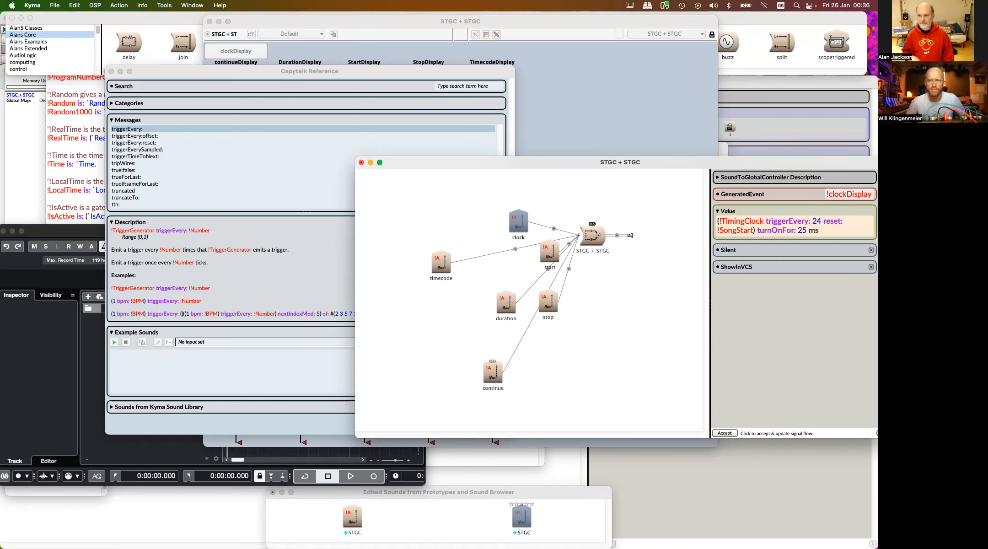
pyautogui.click(607, 293)
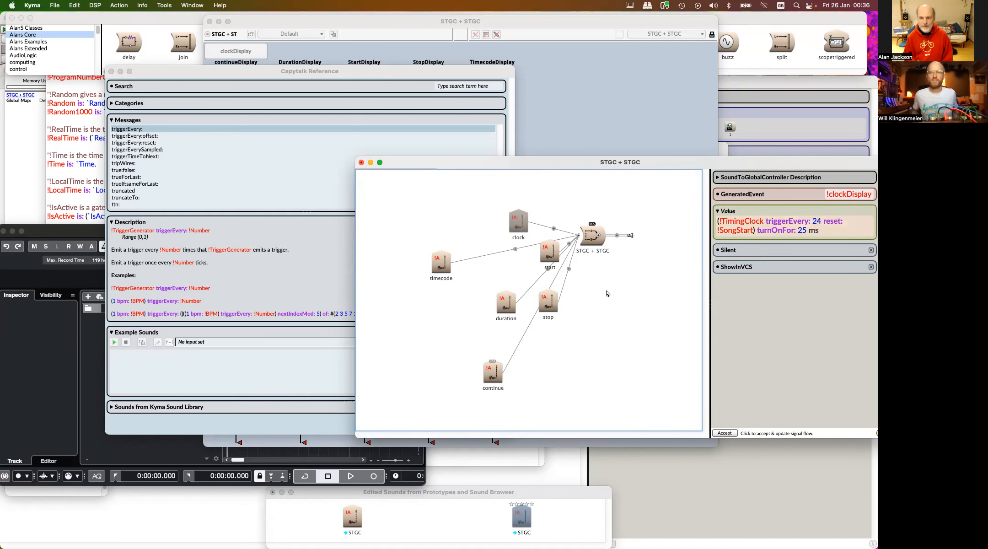
pyautogui.press('super+p')
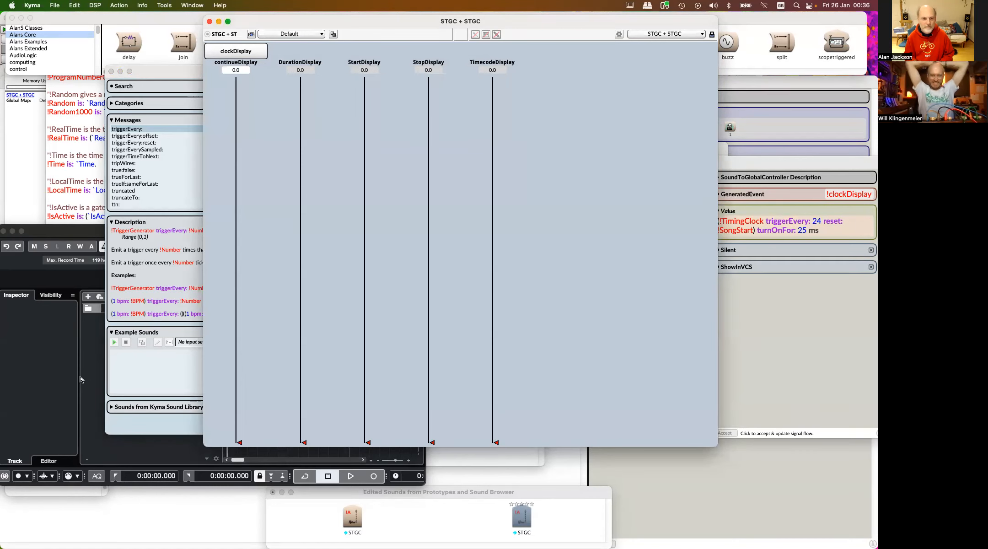
# Switch to Cubase, start and stop playback to check clockDisplay, and return to the STGC + STGC control surface in Kyma
pyautogui.click(94, 391)
pyautogui.press('space')
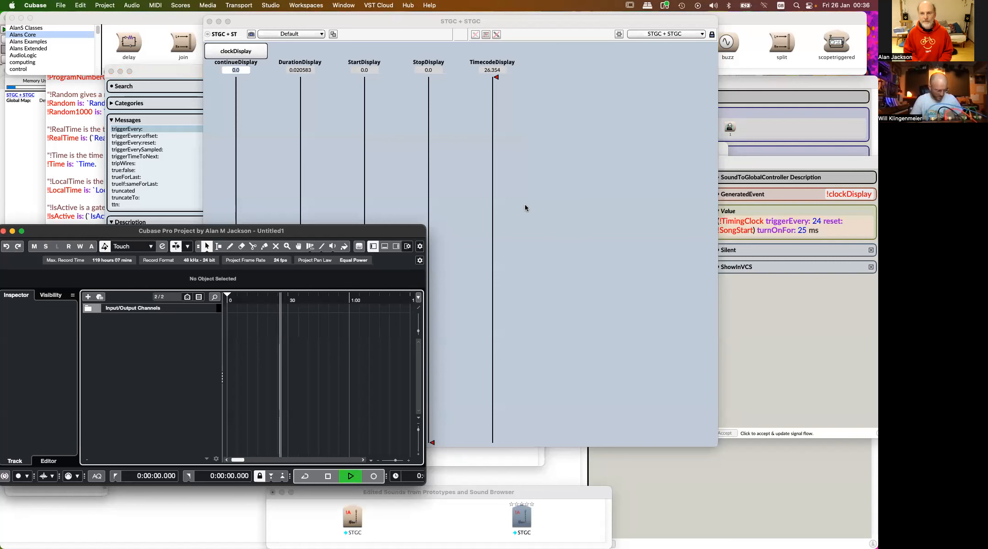
pyautogui.click(365, 347)
pyautogui.press('space')
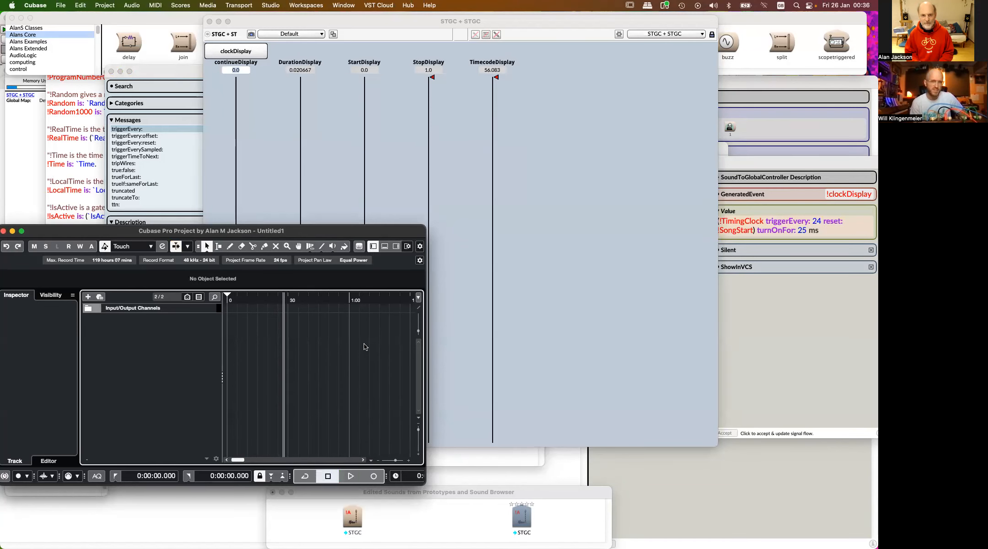
pyautogui.click(611, 274)
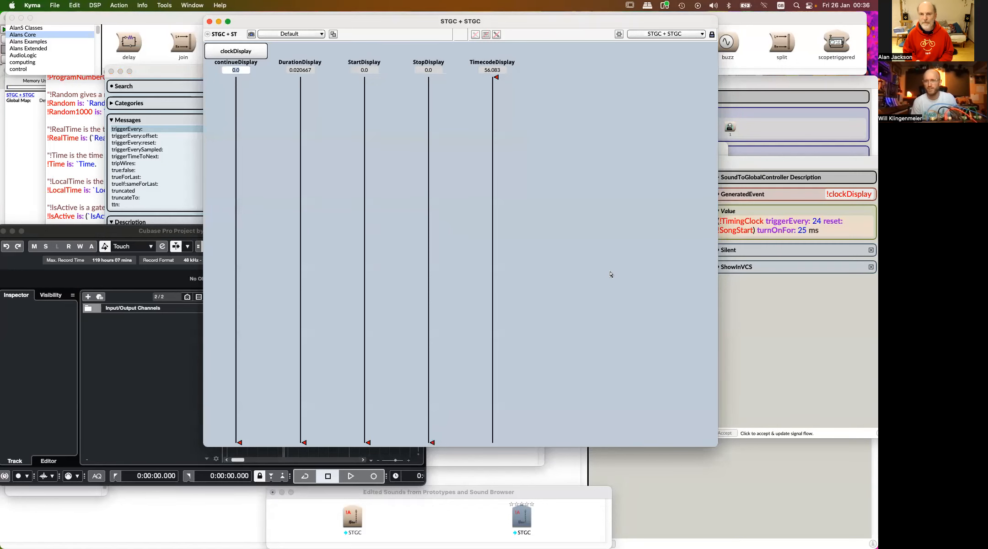
pyautogui.click(511, 458)
pyautogui.click(573, 377)
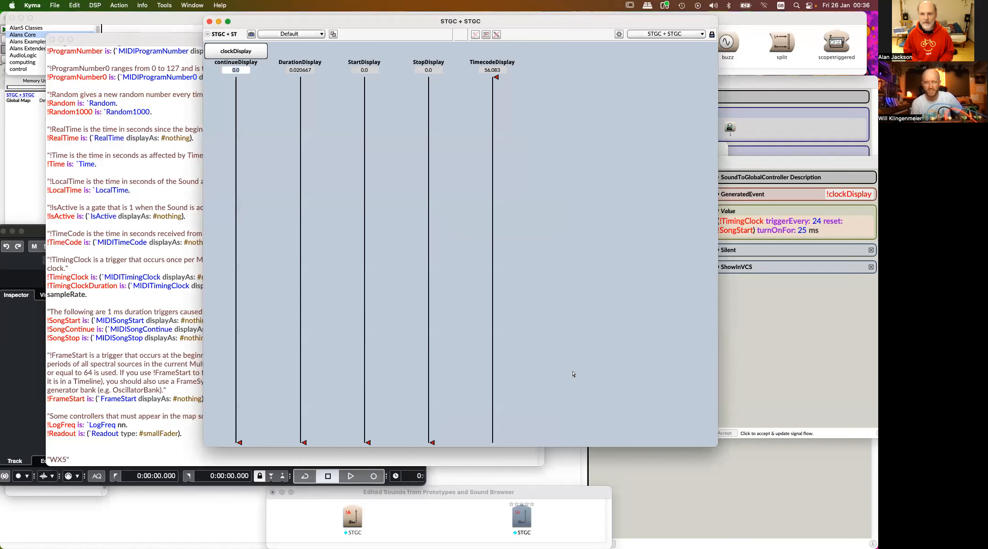
# Create a new sound file and paste the copied STGC + STGC sound into it
pyautogui.press('super+n')
pyautogui.press('Return')
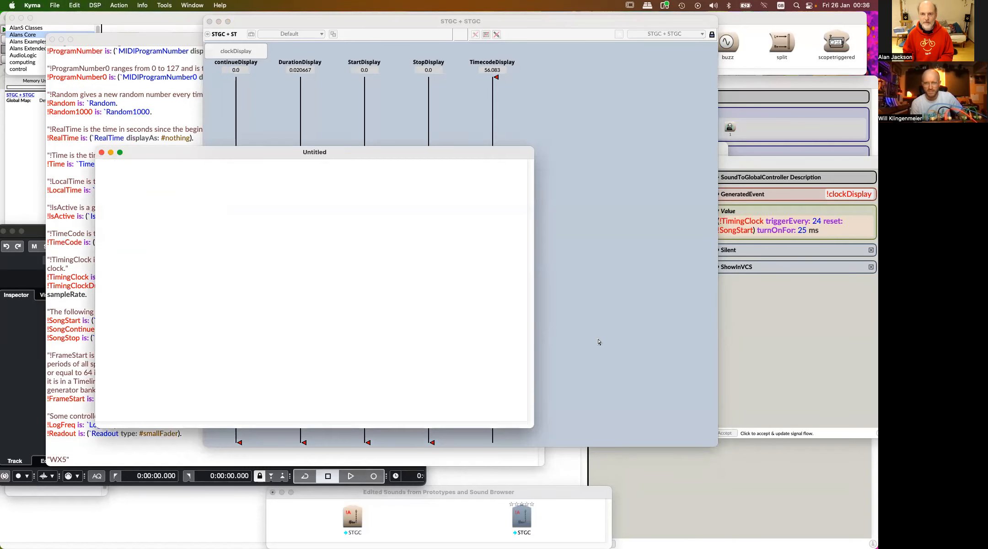
pyautogui.press('super+grave')
pyautogui.press('super+grave')
pyautogui.press('super+grave')
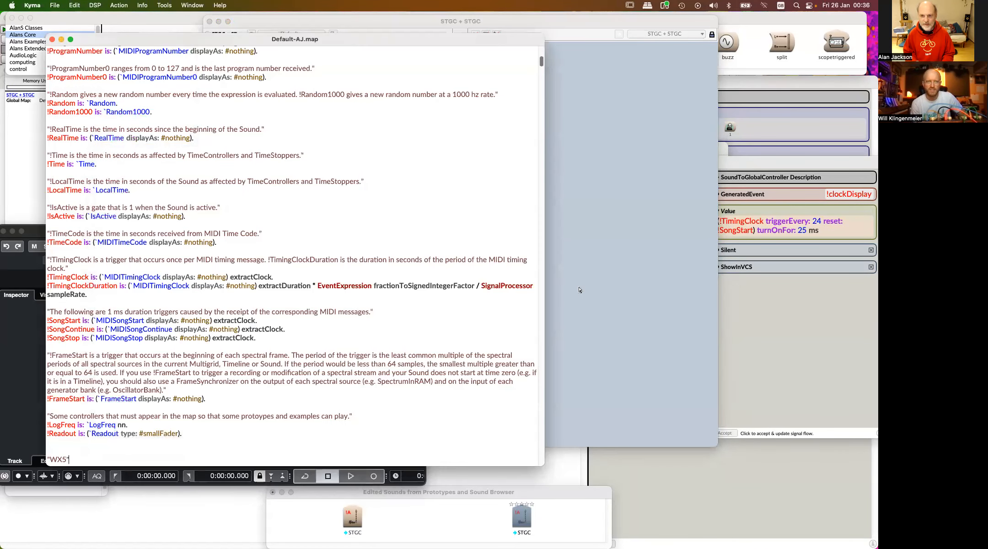
pyautogui.click(598, 241)
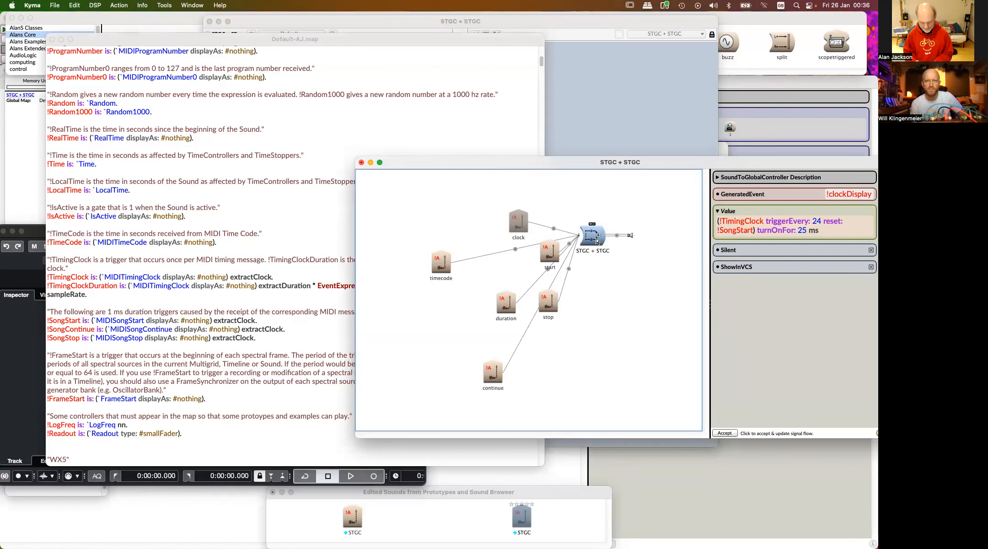
pyautogui.press('super+grave')
pyautogui.press('super+grave')
pyautogui.press('super+grave')
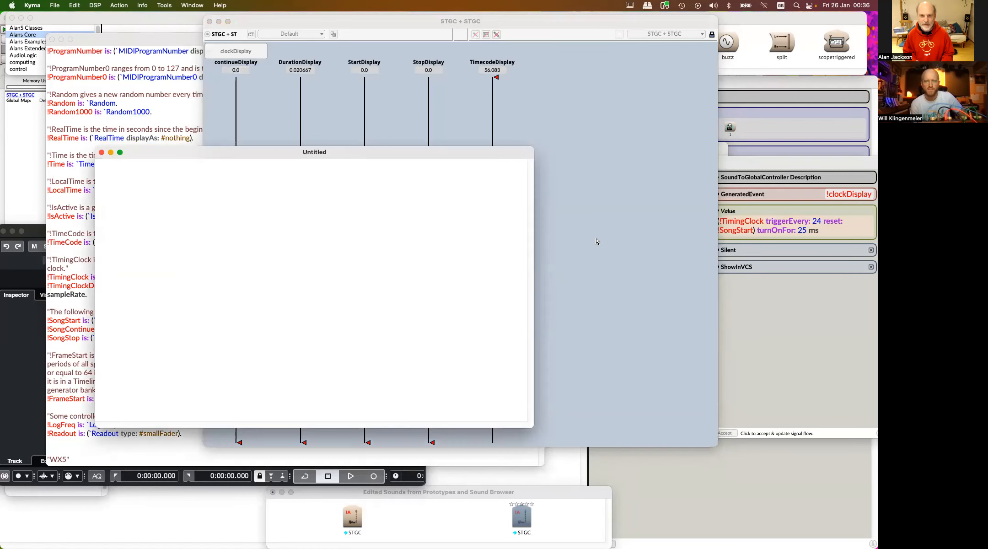
pyautogui.press('super+v')
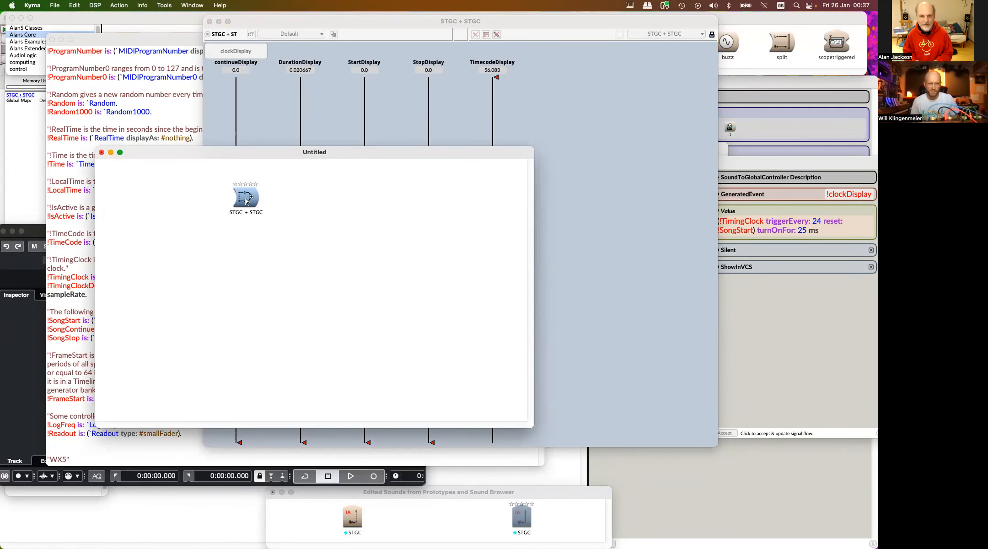
# Rename the pasted STGC + STGC sound to "Midi Clock Experiments" and place it near the upper-left corner of the sound file
pyautogui.moveTo(246, 202); pyautogui.dragTo(144, 200)
pyautogui.press('super+r')
pyautogui.press('BackSpace')
pyautogui.write('Mi')
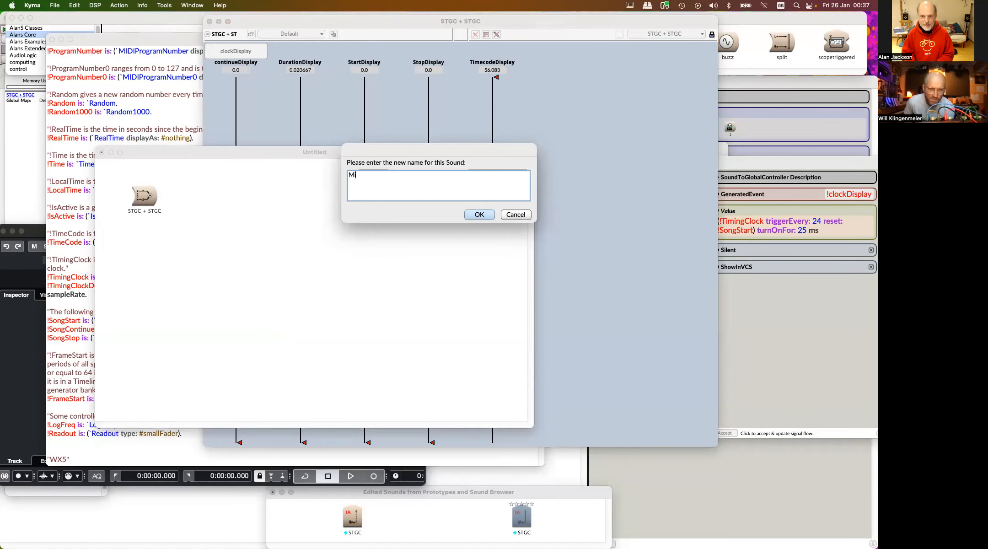
pyautogui.write('di Clock')
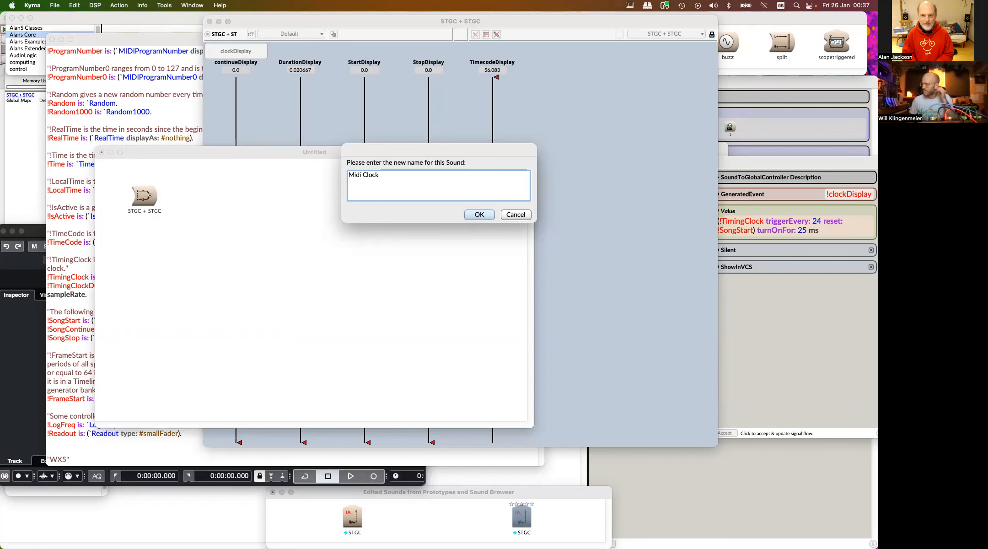
pyautogui.write(' Experiments')
pyautogui.press('Return')
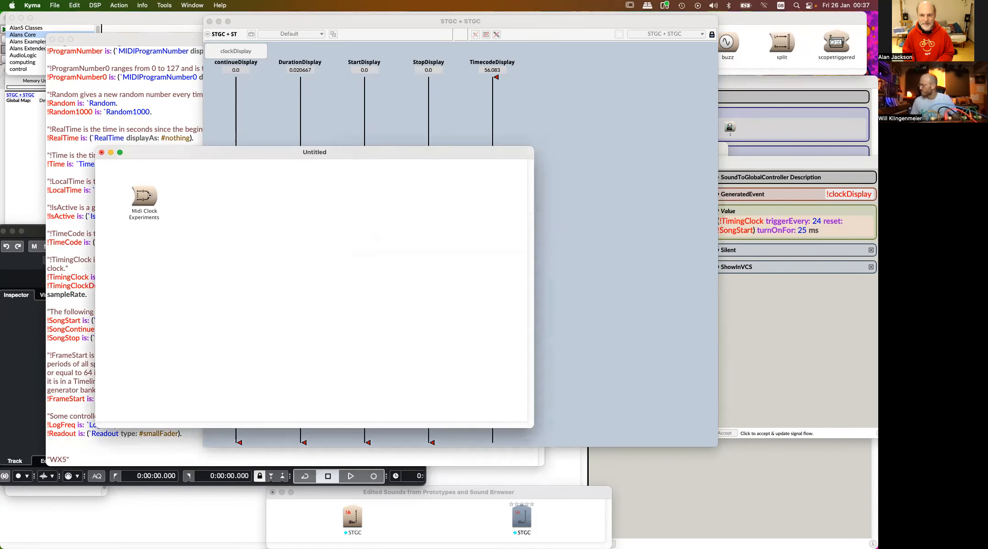
pyautogui.moveTo(145, 204); pyautogui.dragTo(138, 196)
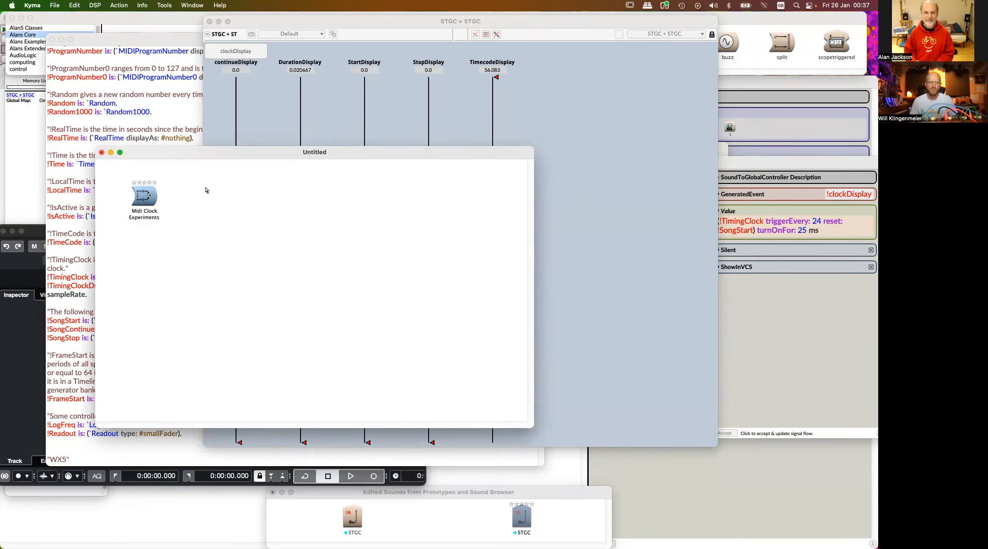
# Start saving the untitled sound file and choose the "alans sound library" folder inside kyma as its location
pyautogui.press('super+s')
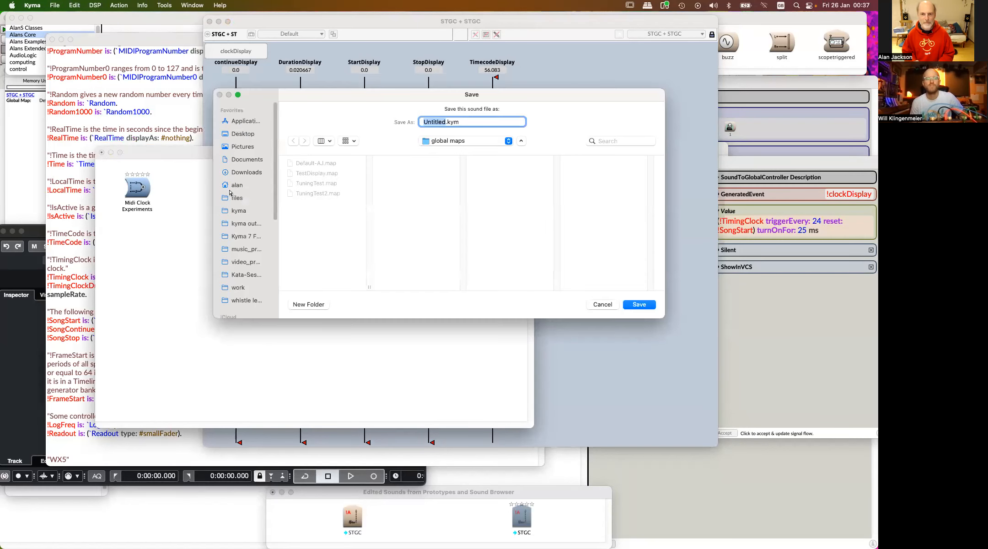
pyautogui.click(244, 213)
pyautogui.scroll(-1, 324, 232)
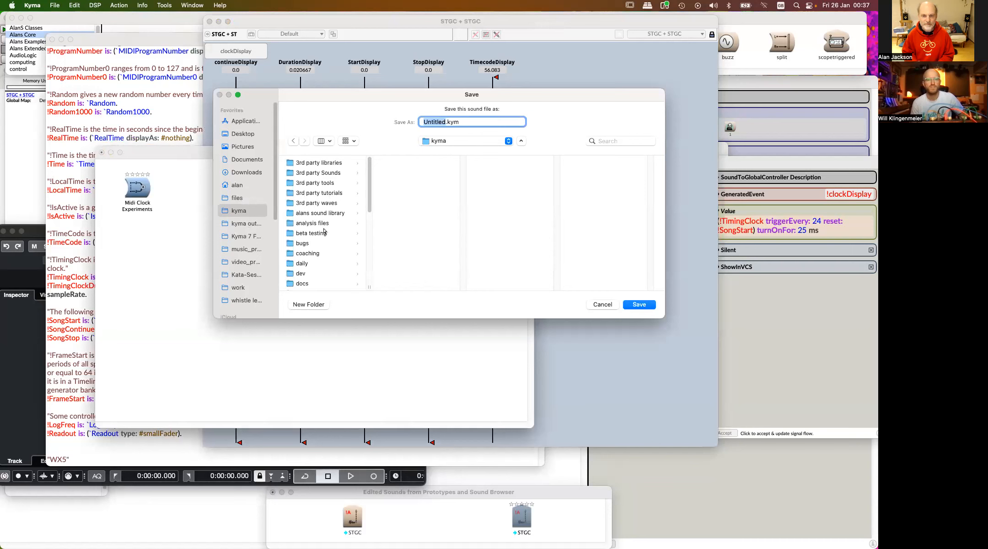
pyautogui.scroll(1, 324, 231)
pyautogui.scroll(-4, 324, 232)
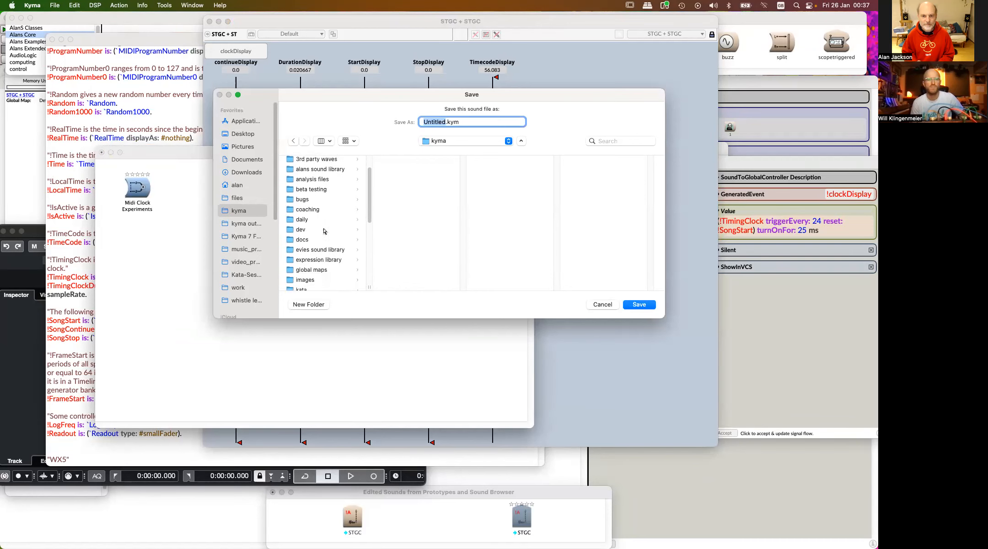
pyautogui.click(325, 174)
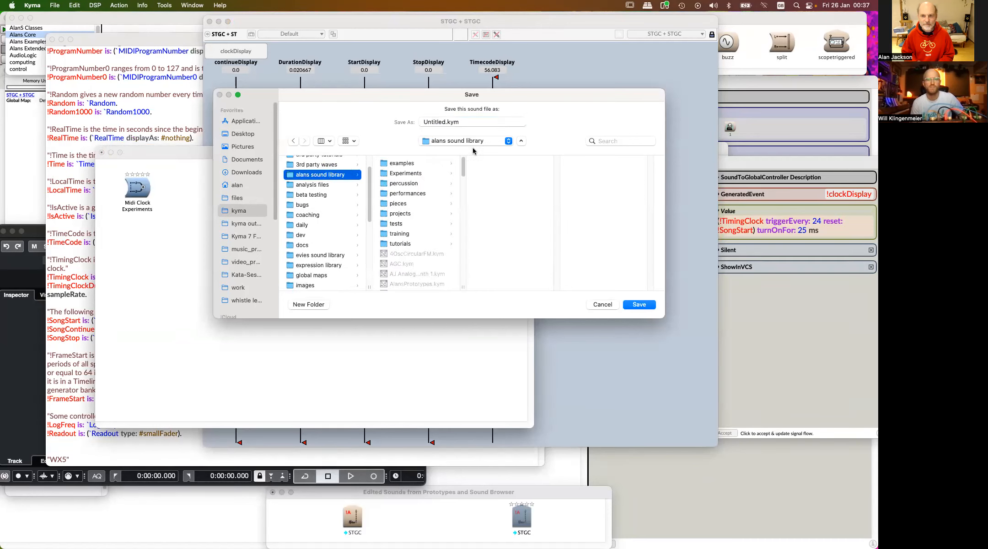
# Name the sound file KymaChallengeMidiClockDelay.kym and save it
pyautogui.click(442, 122)
pyautogui.press('Right')
pyautogui.press('BackSpace')
pyautogui.press('BackSpace')
pyautogui.press('BackSpace')
pyautogui.press('BackSpace')
pyautogui.press('BackSpace')
pyautogui.press('BackSpace')
pyautogui.press('BackSpace')
pyautogui.press('BackSpace')
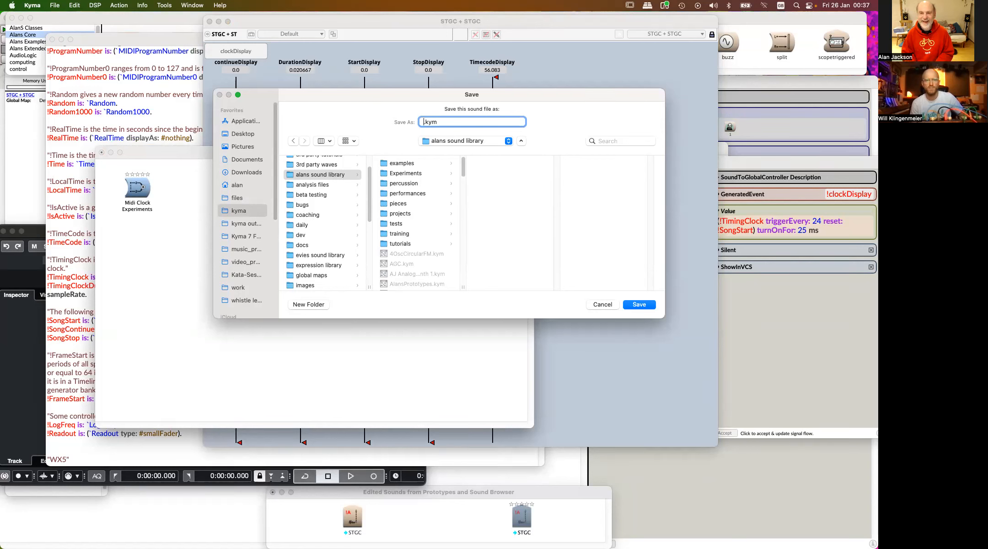
pyautogui.write('KymaChalle')
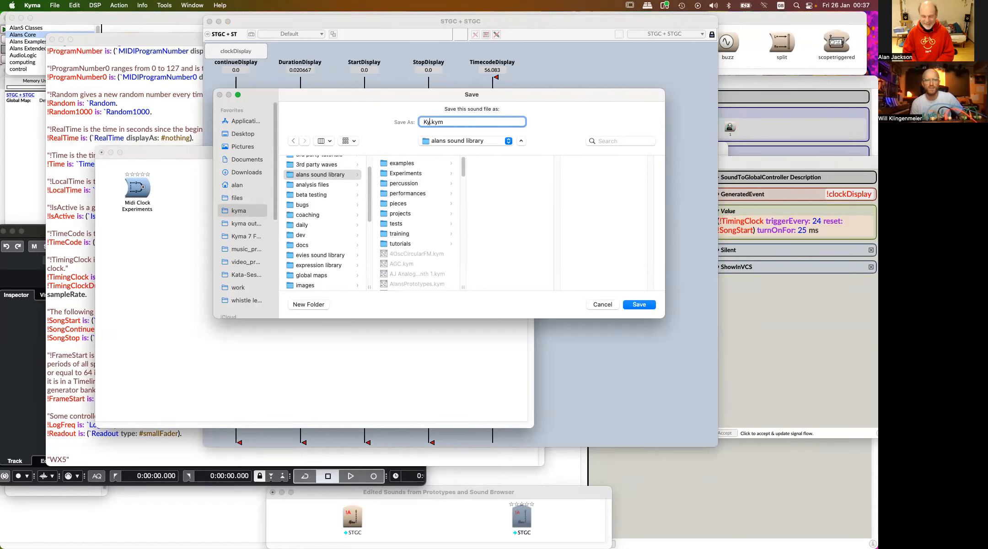
pyautogui.write('ngeMidi')
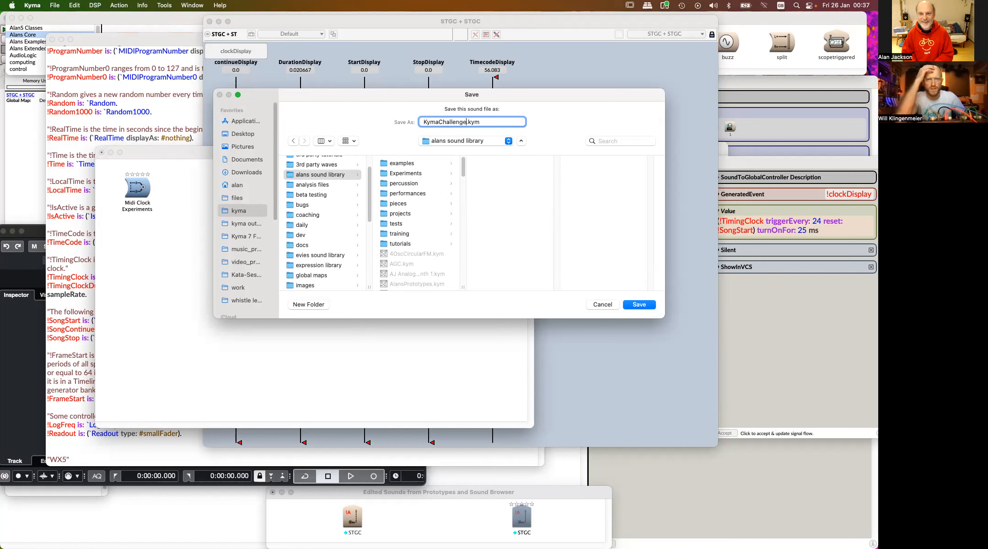
pyautogui.write('Clock')
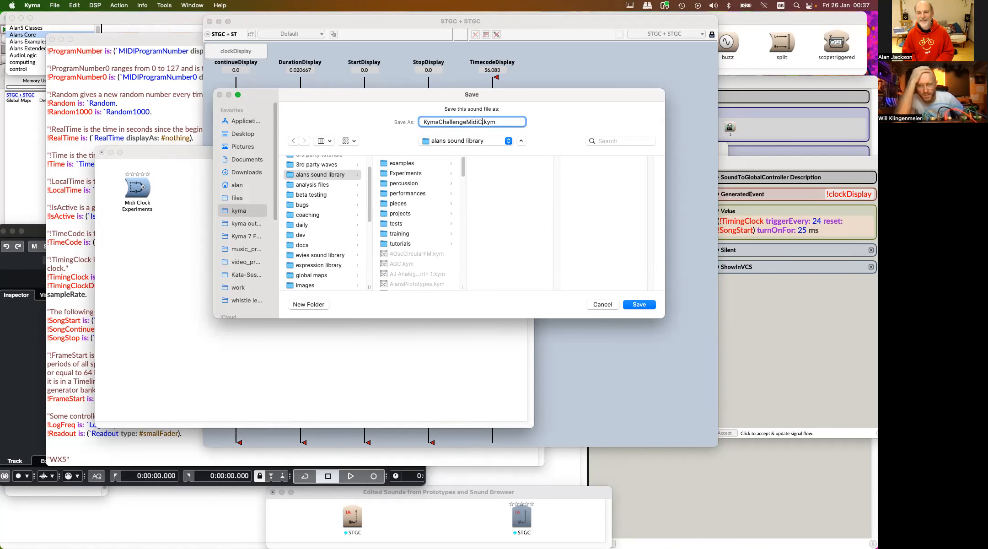
pyautogui.write('Delay')
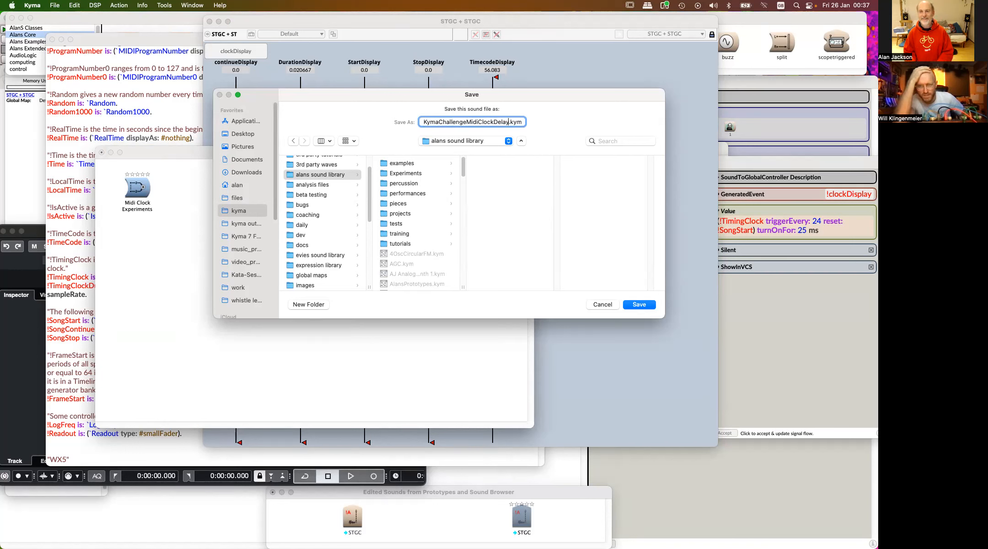
pyautogui.press('Return')
# Find the delay prototype, add it to the KymaChallengeMidiClockDelay sound file and open it for editing
pyautogui.click(249, 225)
pyautogui.press('super+b')
pyautogui.write('dealy')
pyautogui.press('BackSpace')
pyautogui.press('BackSpace')
pyautogui.press('BackSpace')
pyautogui.write('lay')
pyautogui.press('Return')
pyautogui.moveTo(141, 46); pyautogui.dragTo(251, 216)
pyautogui.doubleClick(252, 219)
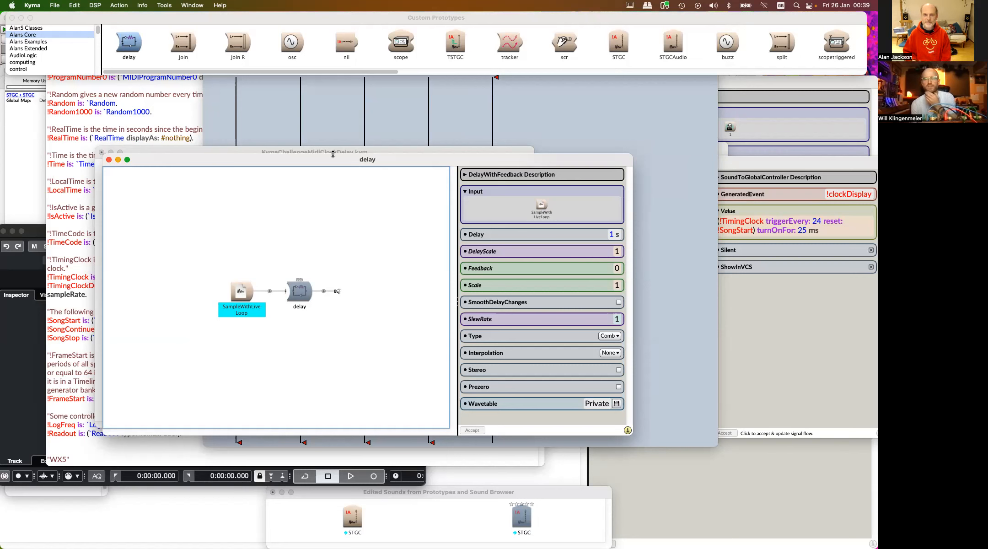
# Set the delay sound's Delay to 60 s and its DelayScale to !Beats
pyautogui.click(613, 235)
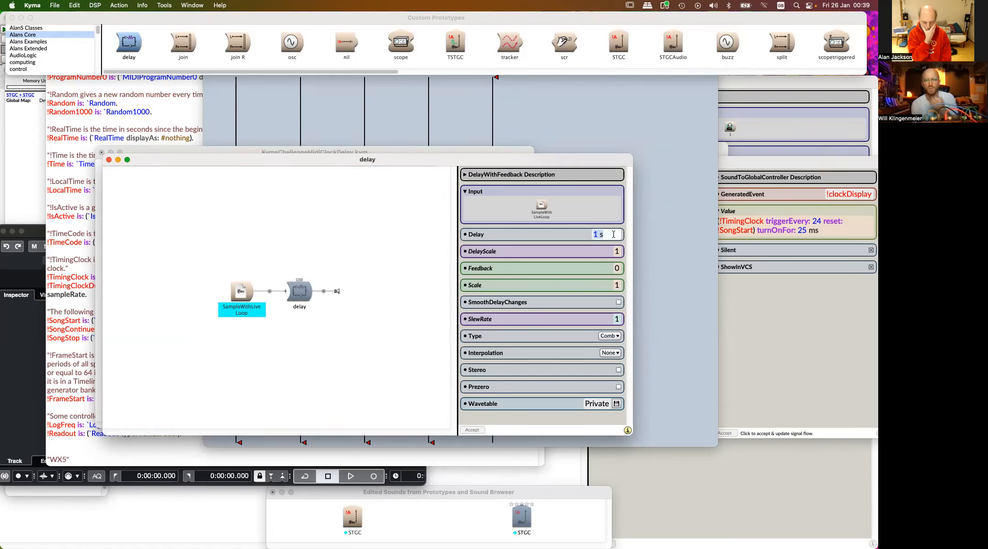
pyautogui.write('60 s')
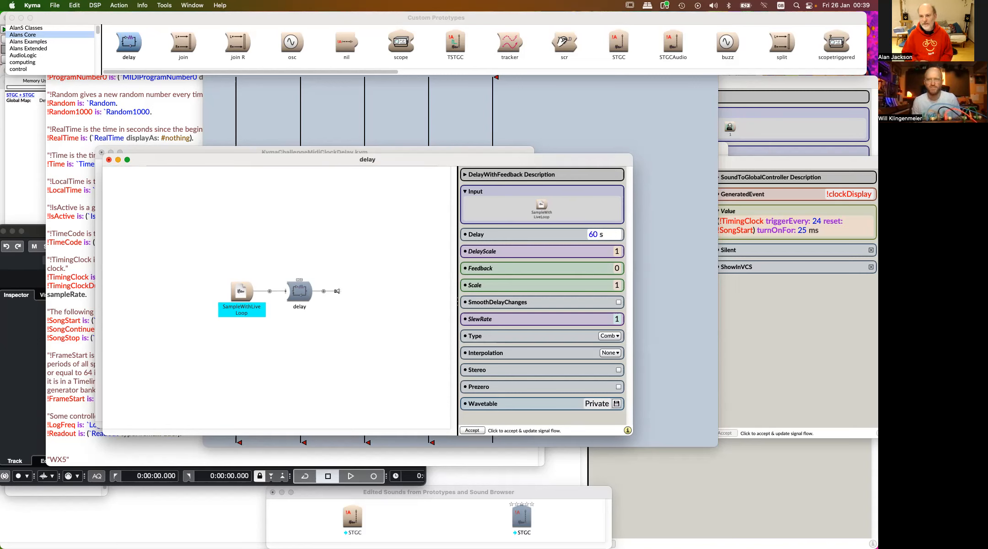
pyautogui.click(618, 250)
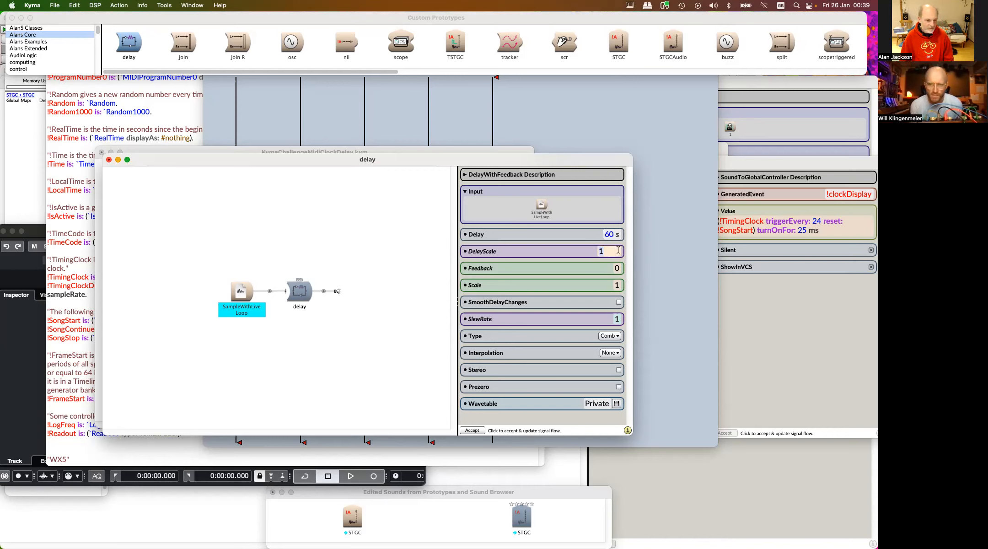
pyautogui.write('!Beats')
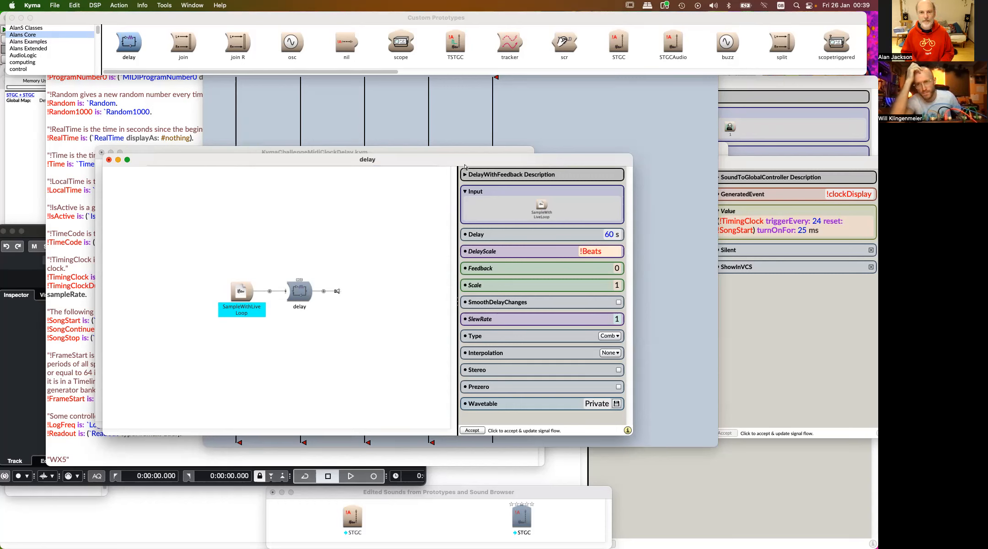
# Open Midi Clock Experiments, expand its inputs and copy the Value expression !TimingClockDuration from the duration sound
pyautogui.moveTo(401, 159); pyautogui.dragTo(481, 209)
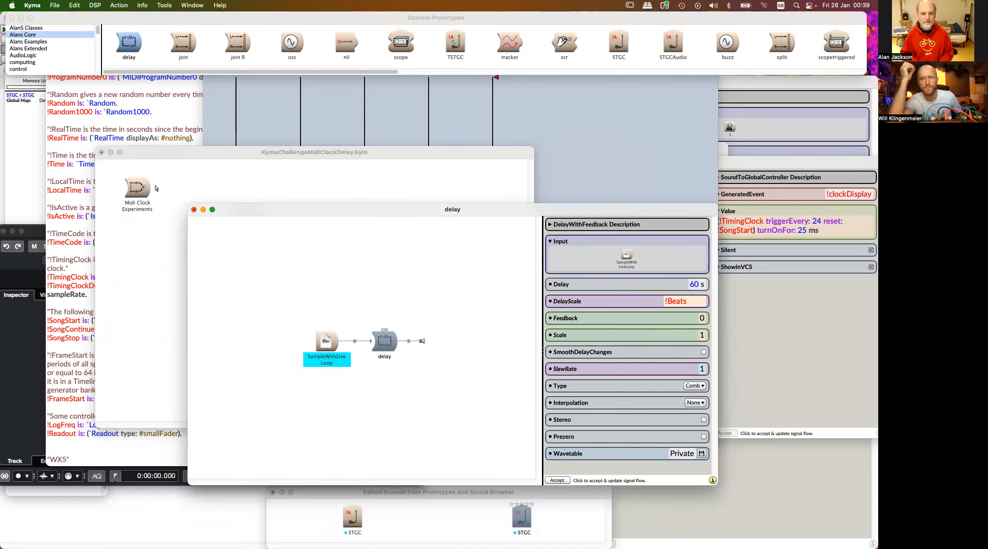
pyautogui.doubleClick(152, 192)
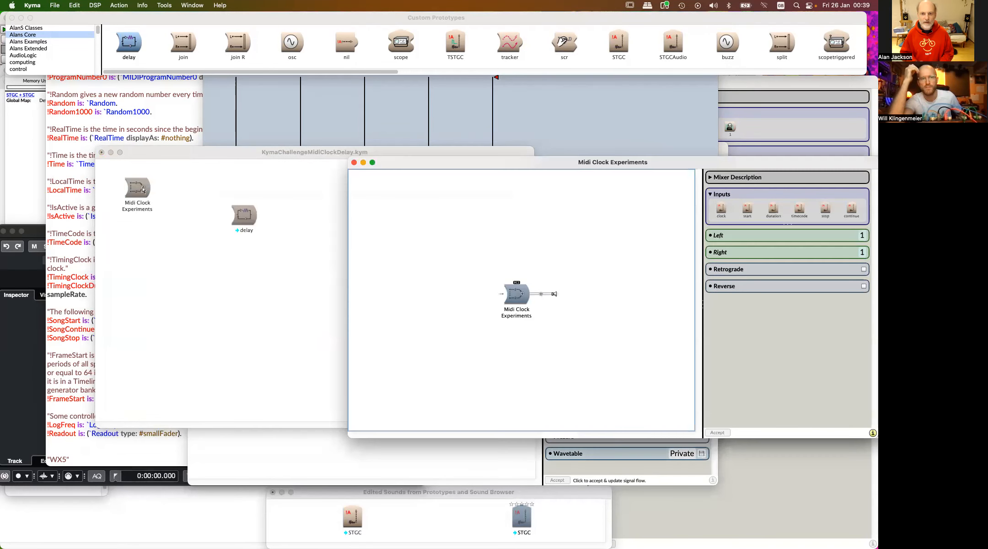
pyautogui.click(502, 294)
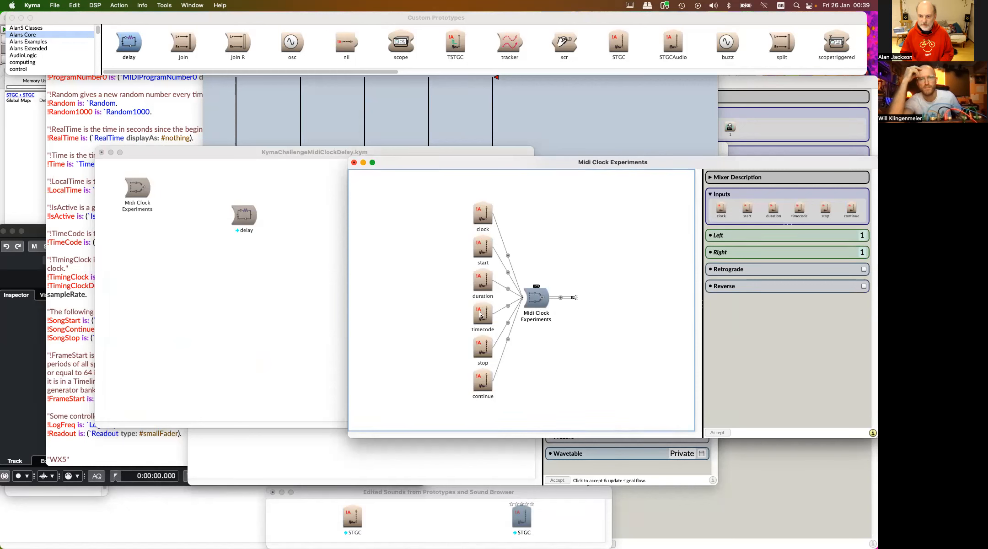
pyautogui.click(483, 284)
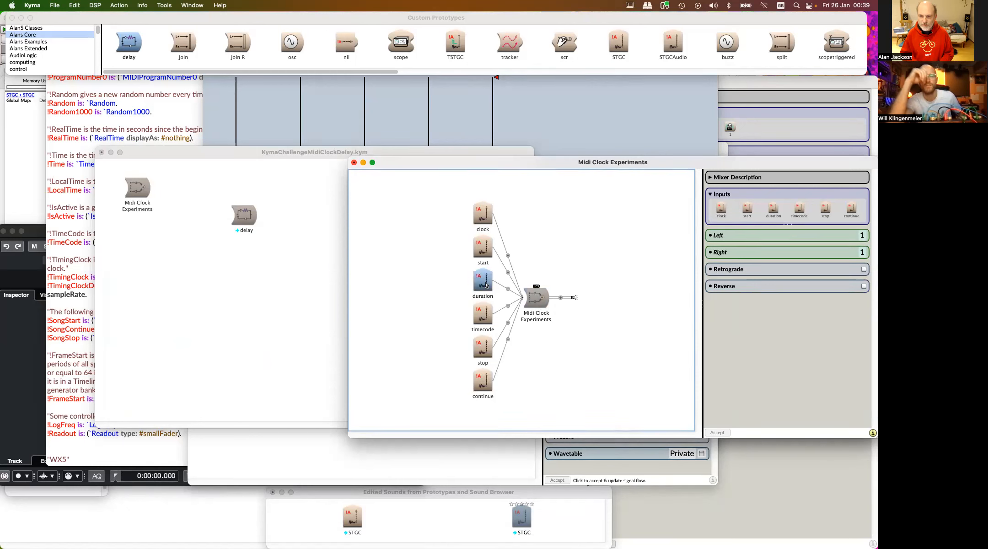
pyautogui.click(825, 213)
pyautogui.press('super+c')
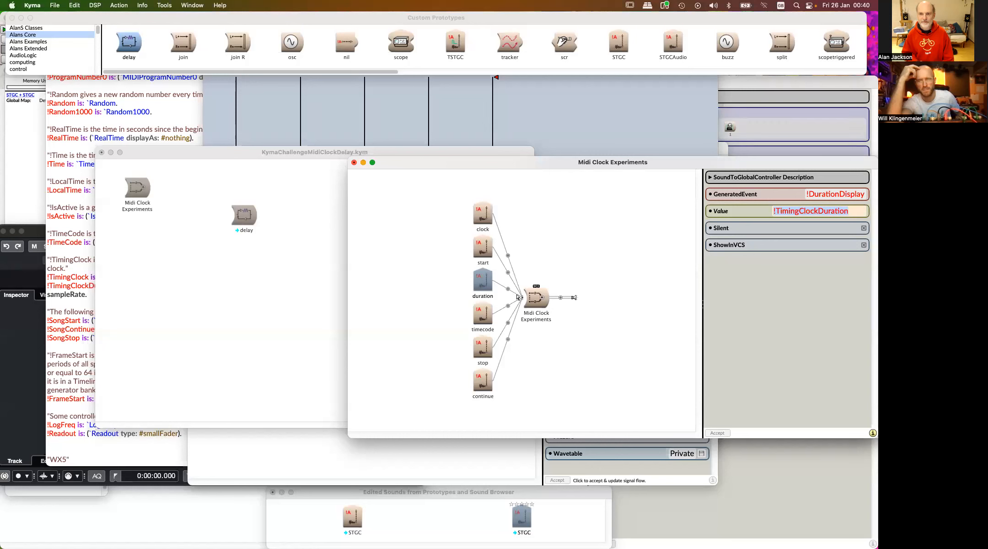
# Return to the delay sound, find the STGC prototype and add it after the delay so both feed a mixer
pyautogui.doubleClick(245, 215)
pyautogui.click(432, 308)
pyautogui.write('stg')
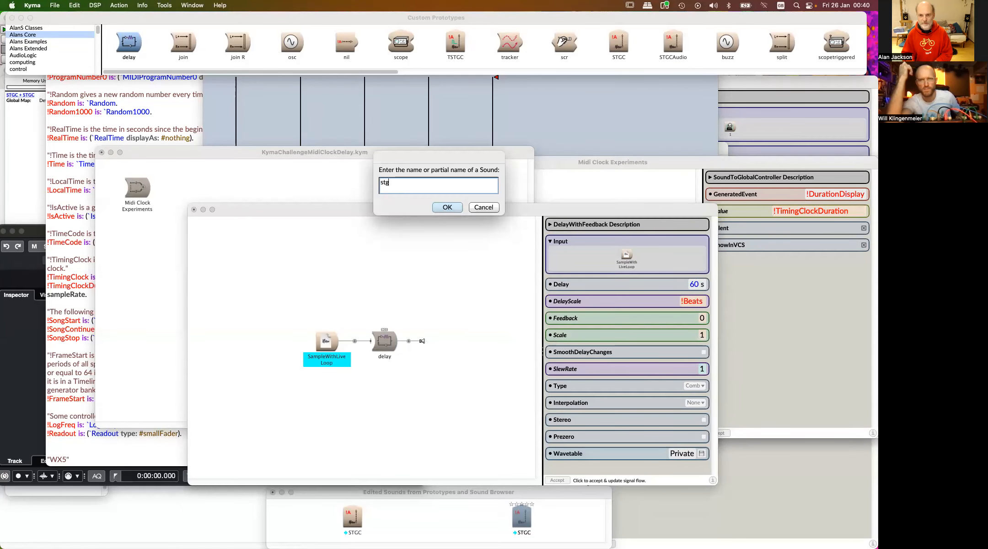
pyautogui.press('Return')
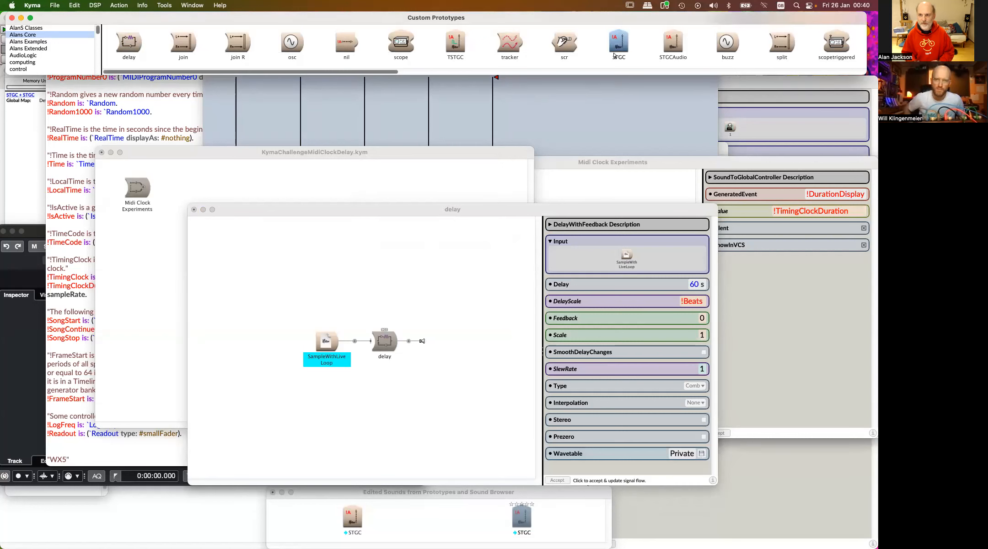
pyautogui.moveTo(619, 42); pyautogui.dragTo(409, 342)
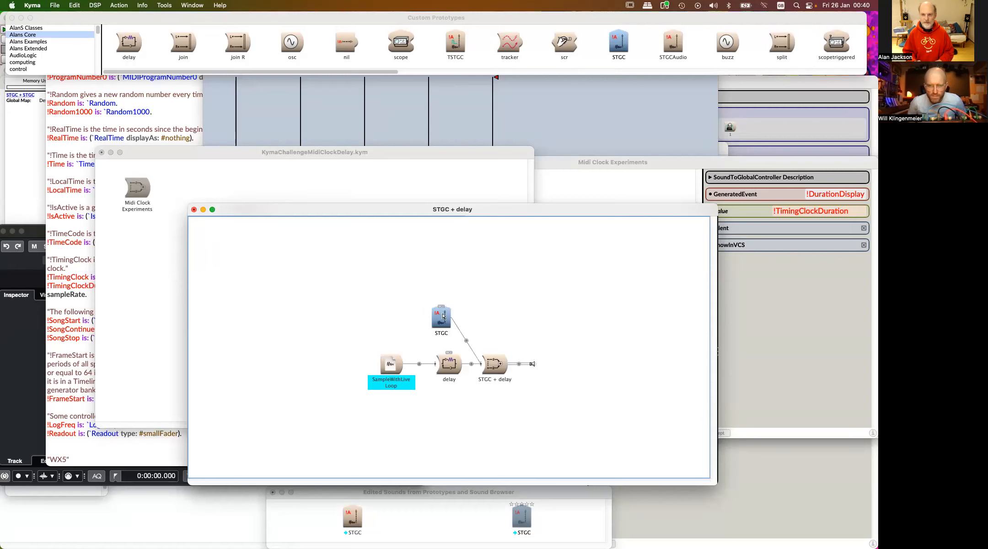
# Set the STGC sound's Value to (!TimingClockDuration * 24) / 60
pyautogui.click(443, 316)
pyautogui.click(700, 258)
pyautogui.press('super+v')
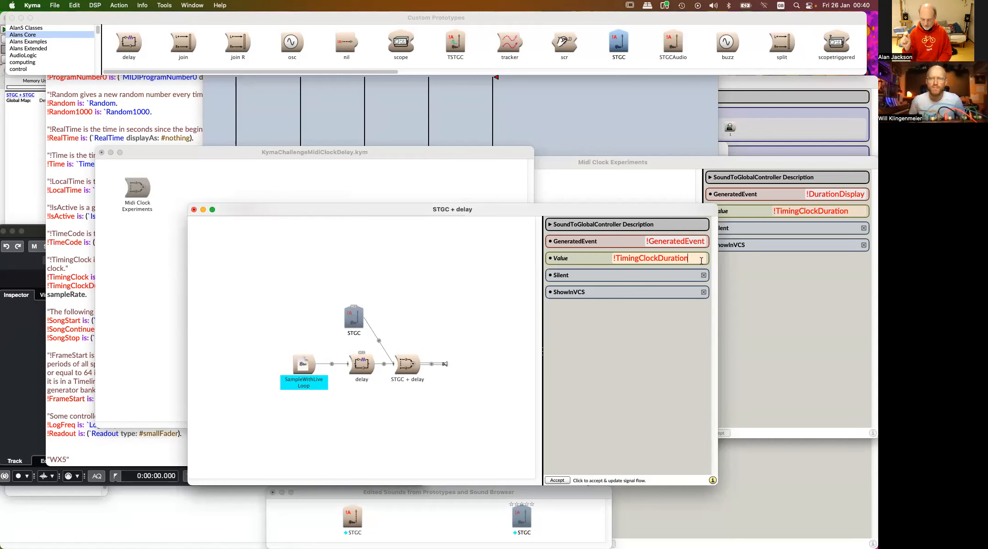
pyautogui.write('*')
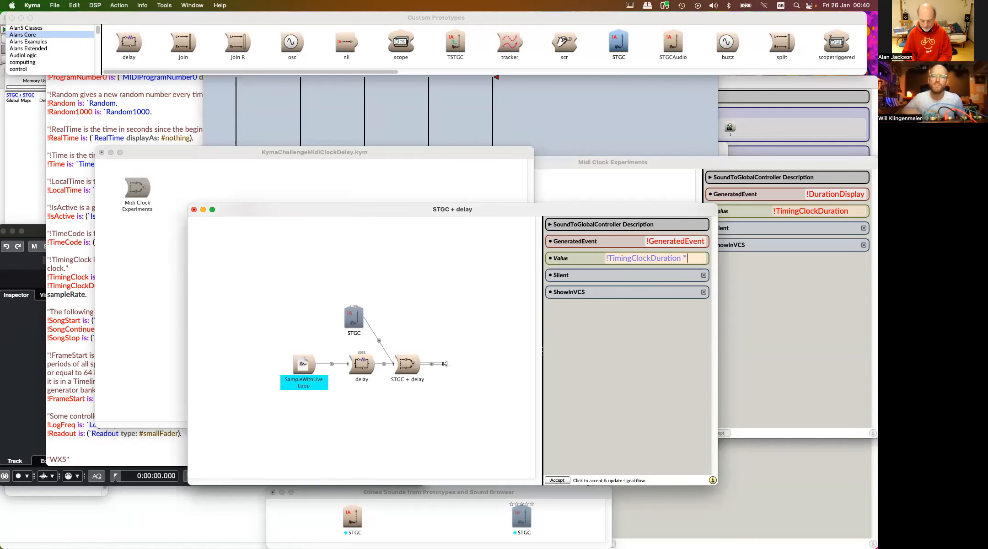
pyautogui.write(' 24')
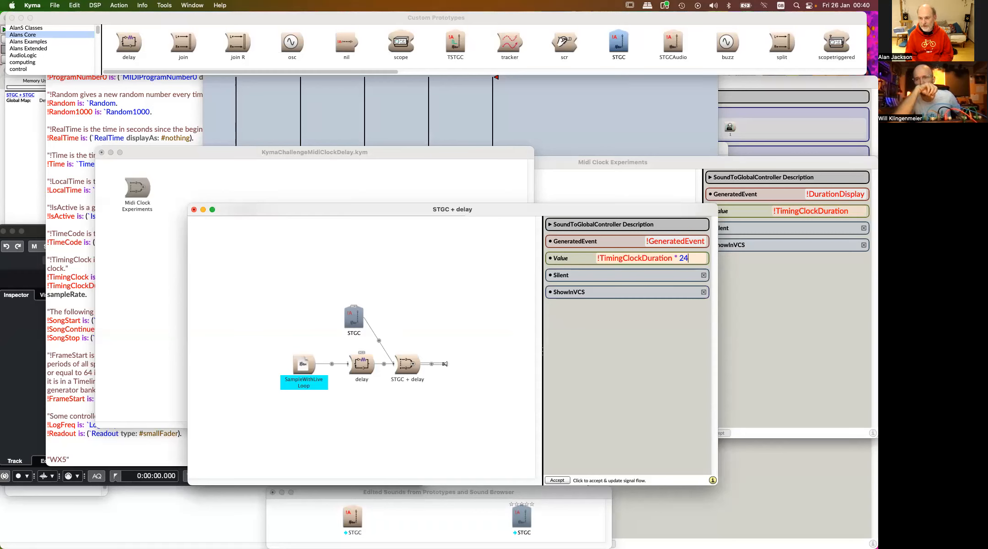
pyautogui.write('(')
pyautogui.press('End')
pyautogui.write(') / ')
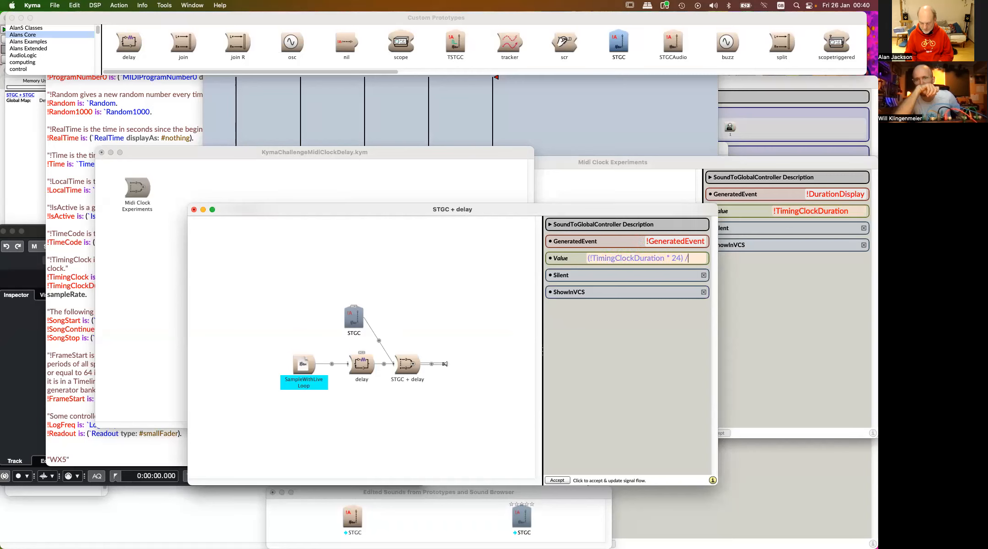
pyautogui.write('60')
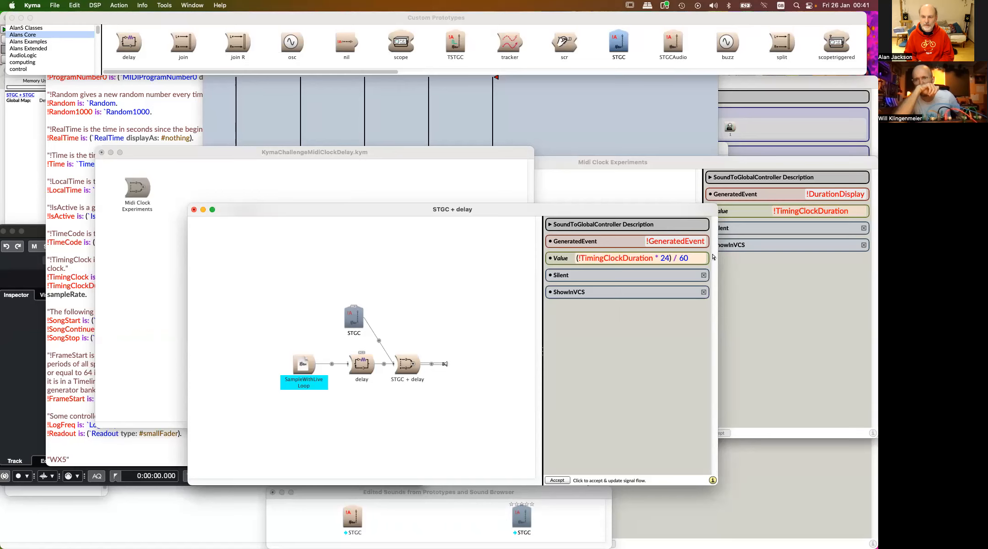
# Play the STGC + delay mixer and start playback in Cubase to send it MIDI clock
pyautogui.click(407, 364)
pyautogui.press('space')
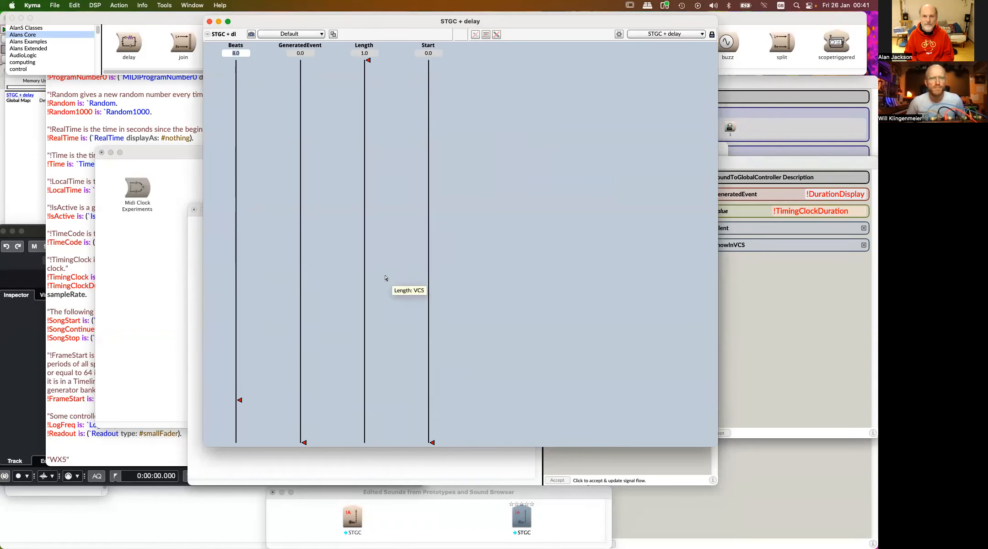
pyautogui.click(22, 368)
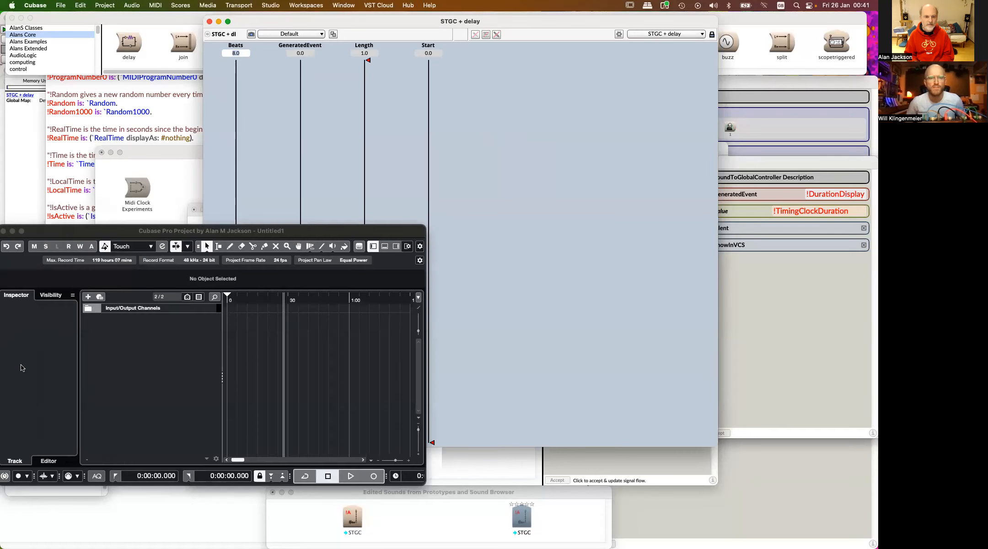
pyautogui.press('space')
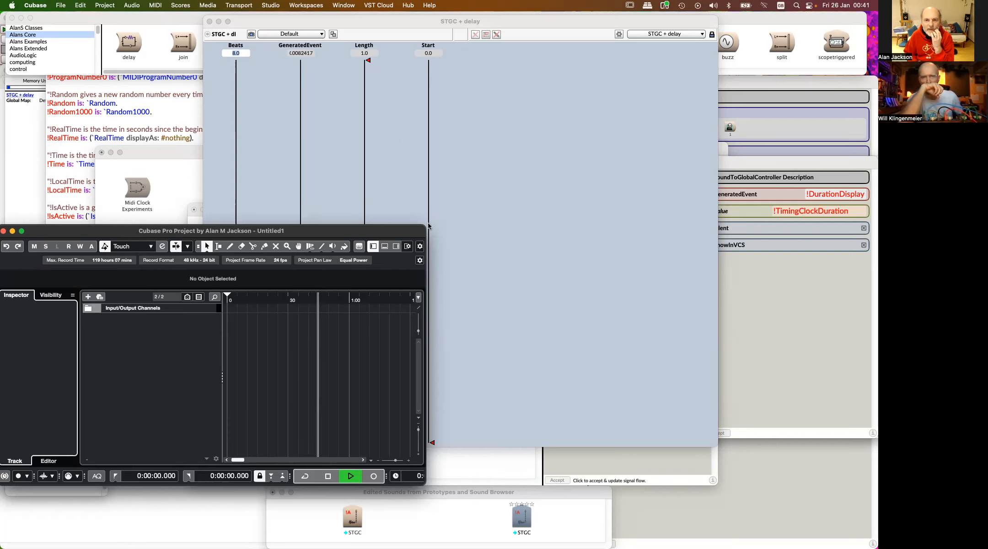
# Examine the duration sound's !TimingClockDuration expression from Midi Clock Experiments as a live waveform and value
pyautogui.click(525, 237)
pyautogui.click(837, 213)
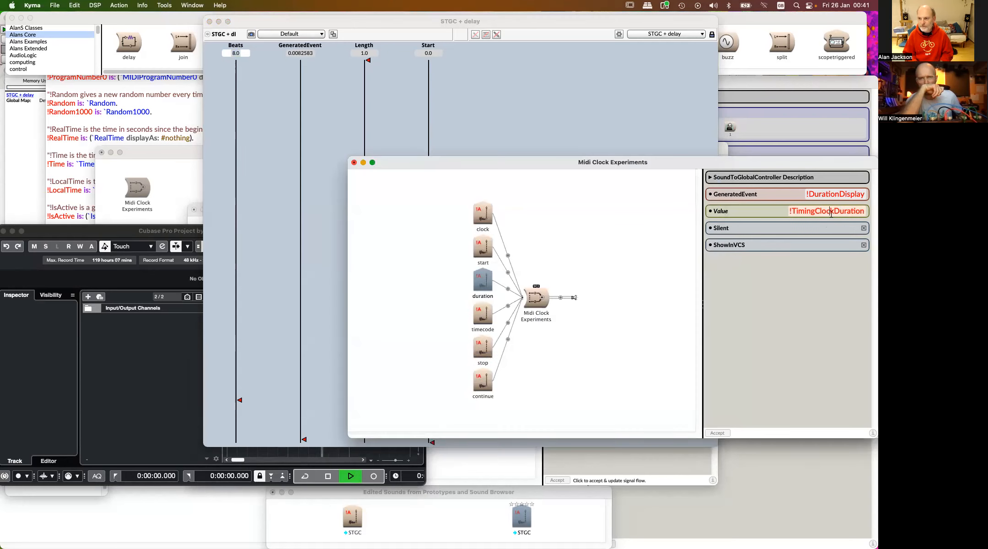
pyautogui.doubleClick(773, 209)
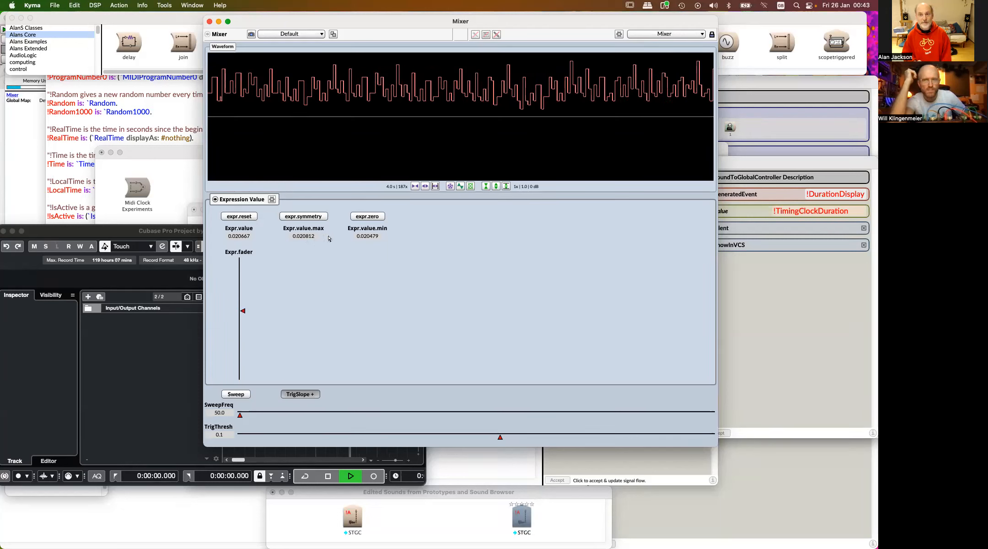
pyautogui.click(487, 187)
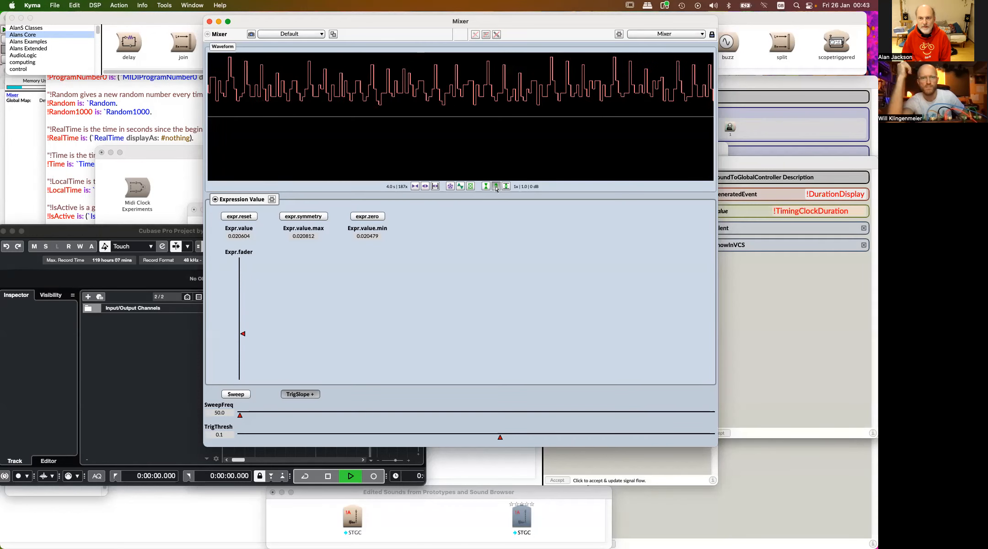
pyautogui.click(486, 187)
pyautogui.click(486, 188)
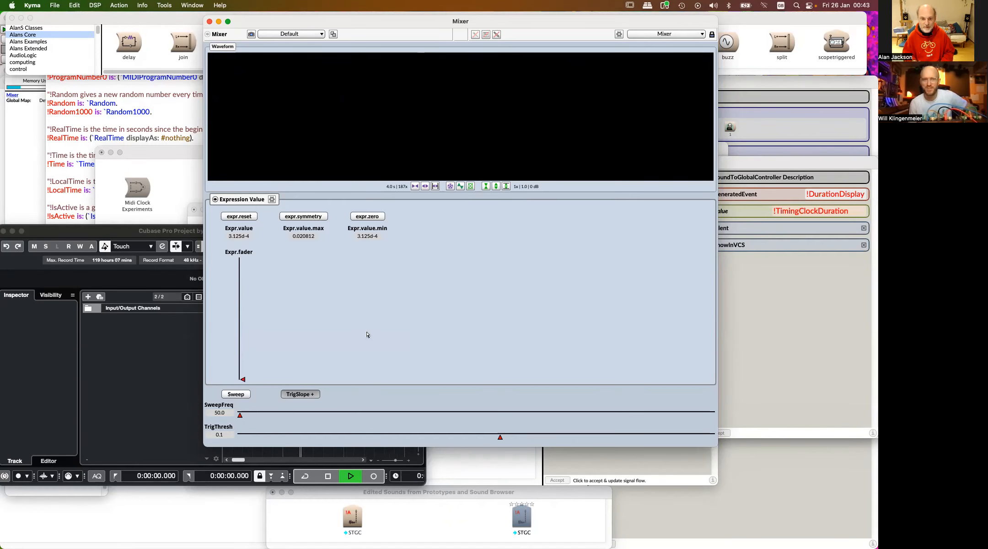
# Copy the STGC sound's Value expression into the delay's DelayScale in STGC + delay
pyautogui.click(470, 453)
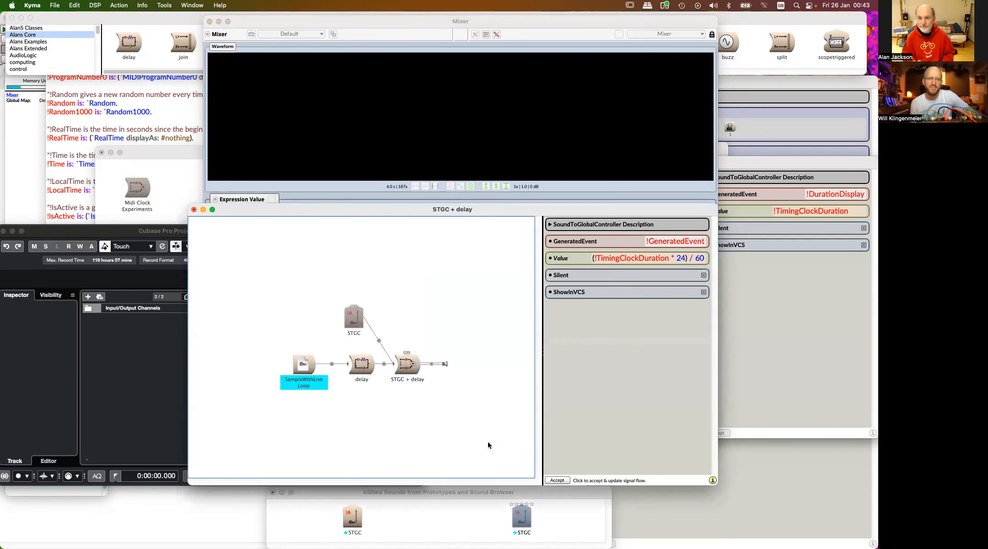
pyautogui.click(662, 262)
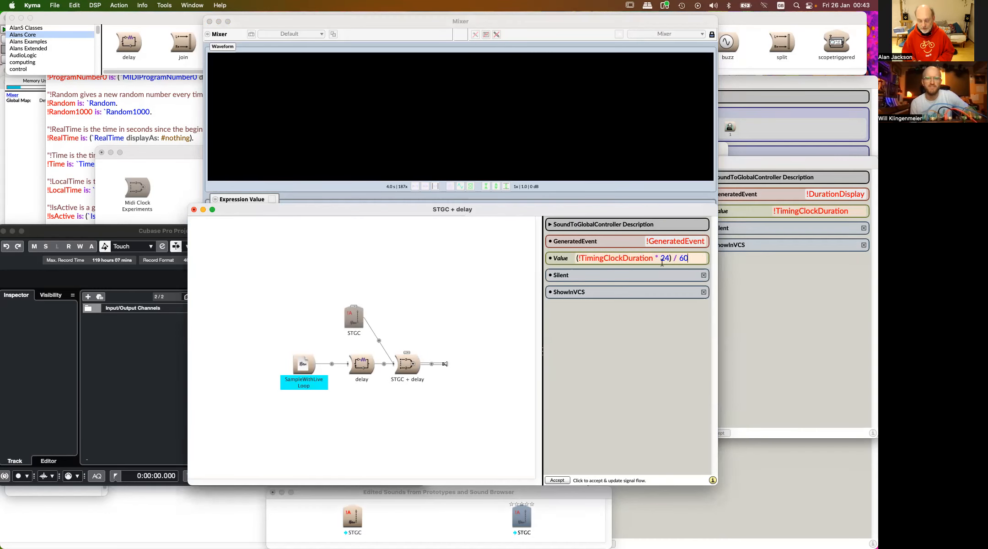
pyautogui.doubleClick(691, 261)
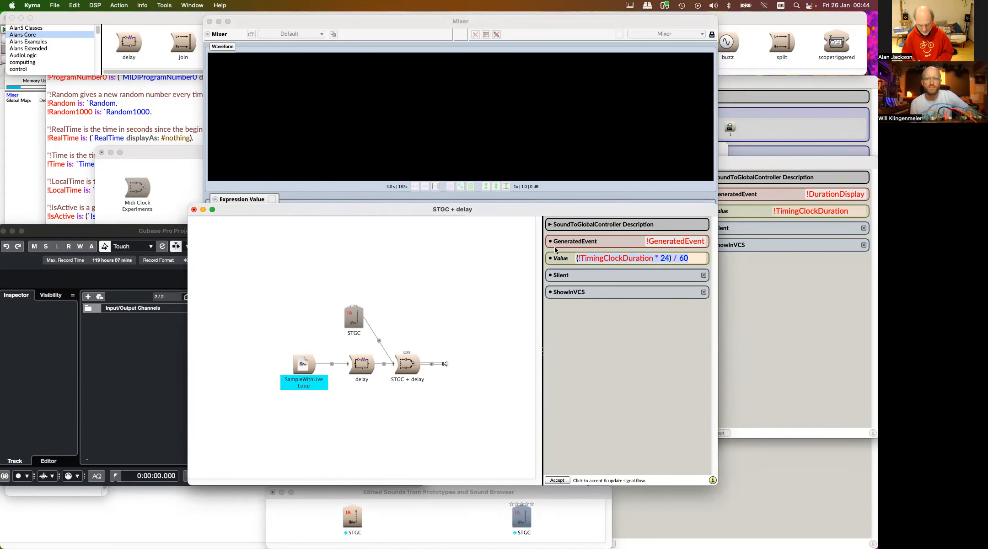
pyautogui.click(363, 366)
pyautogui.click(700, 305)
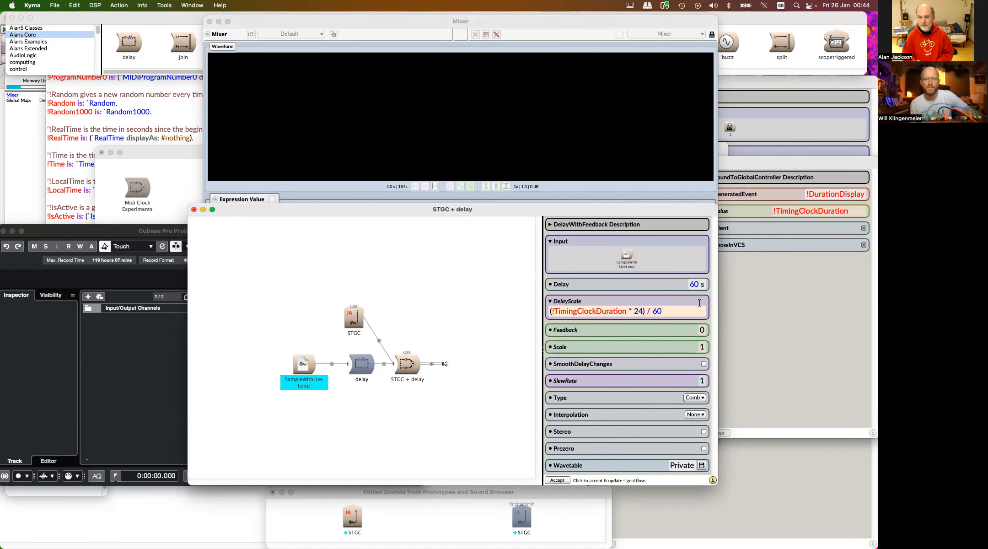
# Multiply the delay's DelayScale expression by !Beats rounded
pyautogui.write('* ')
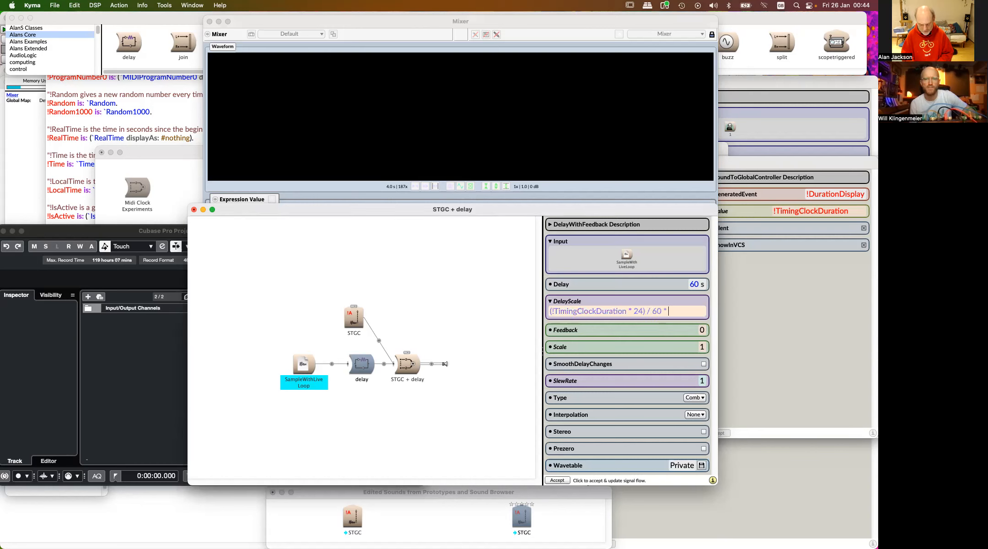
pyautogui.write('!Beet')
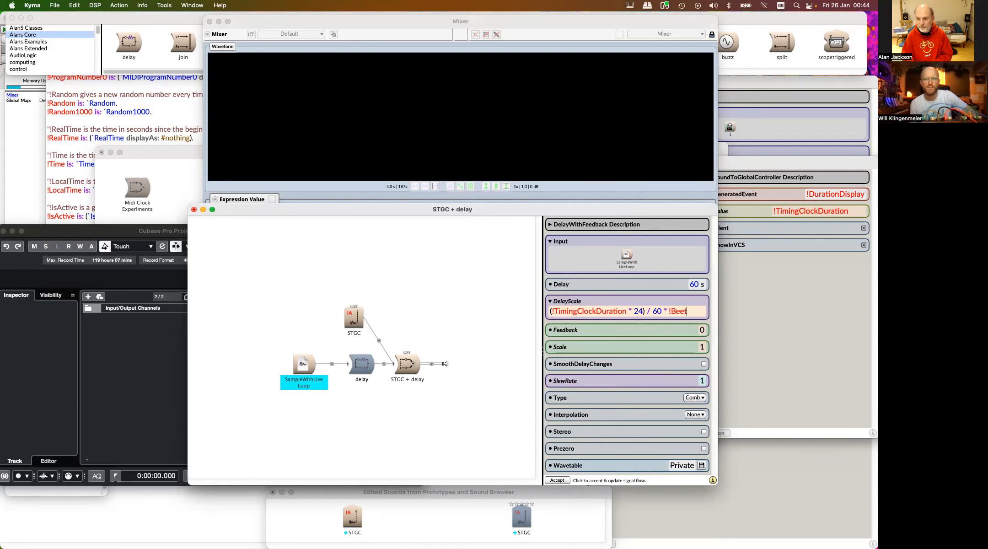
pyautogui.press('BackSpace')
pyautogui.press('BackSpace')
pyautogui.write('ats r')
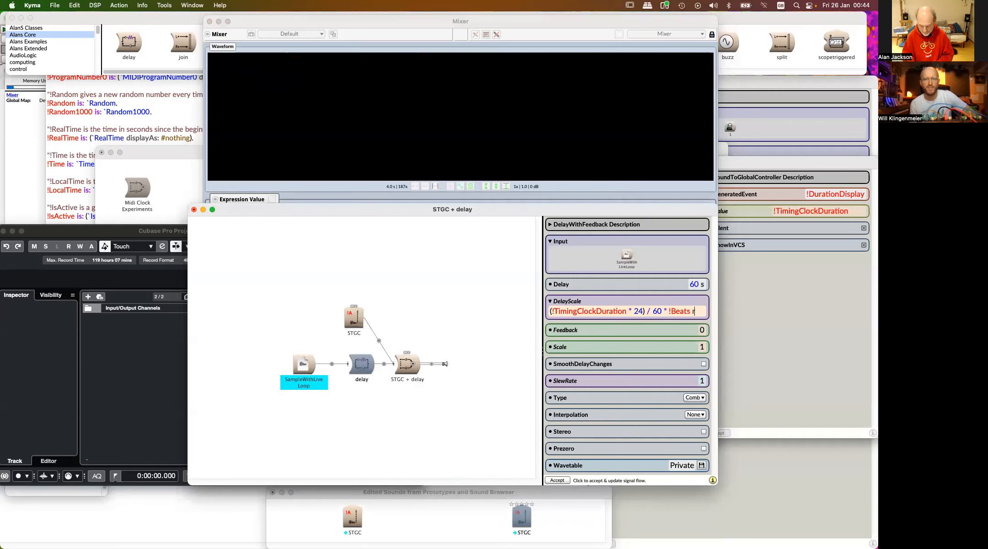
pyautogui.write('ound')
pyautogui.write('ed')
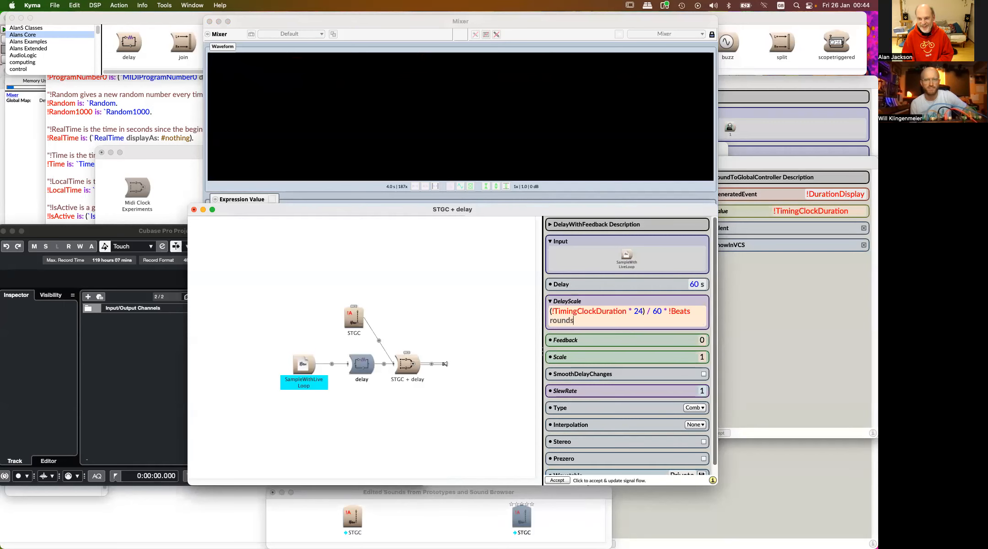
pyautogui.click(468, 284)
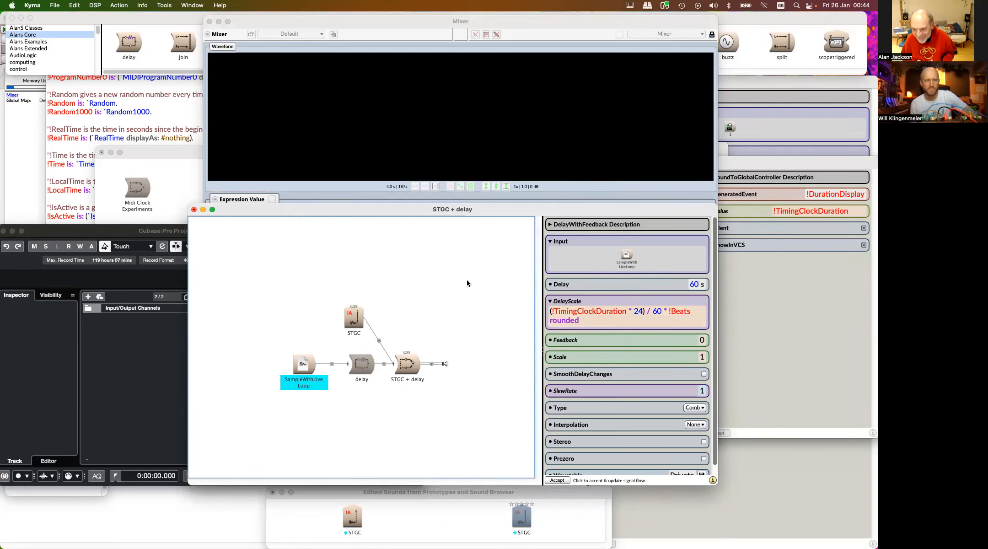
pyautogui.click(703, 337)
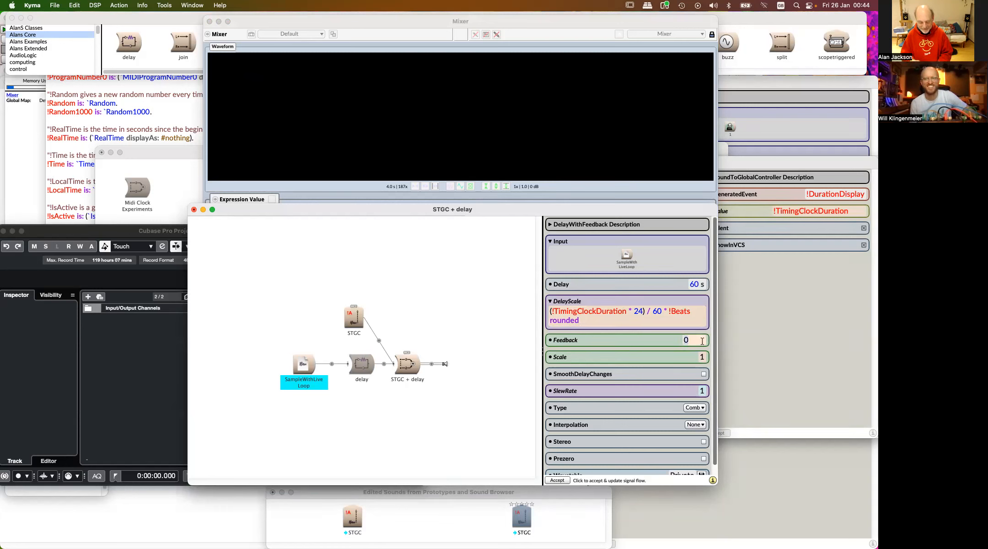
pyautogui.write('!Turnips')
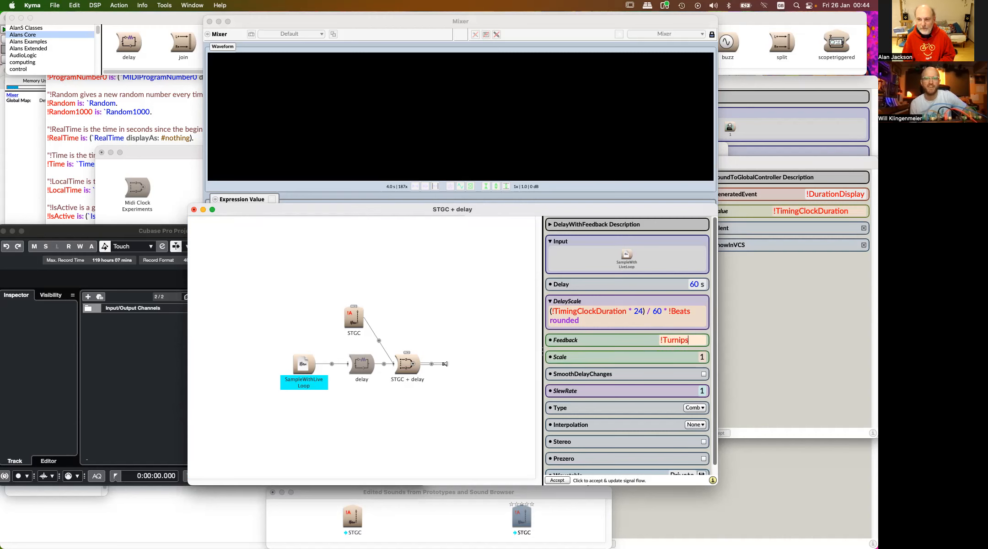
pyautogui.press('BackSpace')
pyautogui.press('BackSpace')
pyautogui.press('BackSpace')
pyautogui.press('BackSpace')
pyautogui.press('BackSpace')
pyautogui.press('BackSpace')
pyautogui.press('BackSpace')
pyautogui.press('BackSpace')
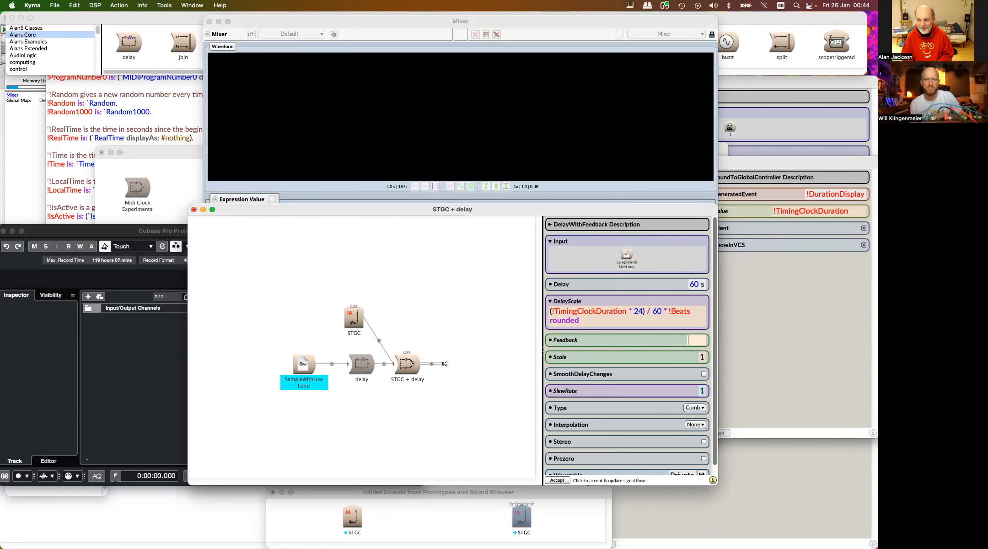
pyautogui.write('0')
# Play the STGC + delay sound to check the beat-scaled delay
pyautogui.click(412, 331)
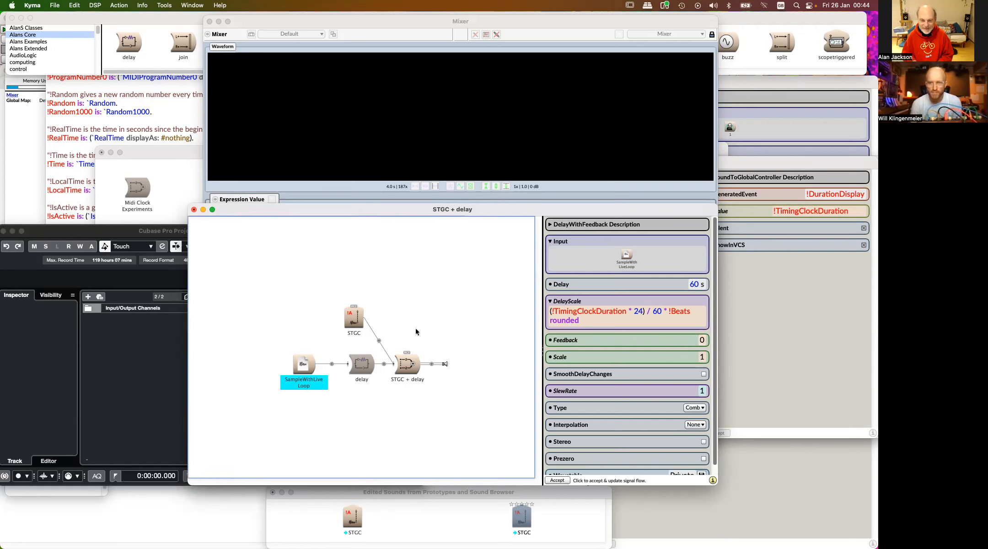
pyautogui.press('super+p')
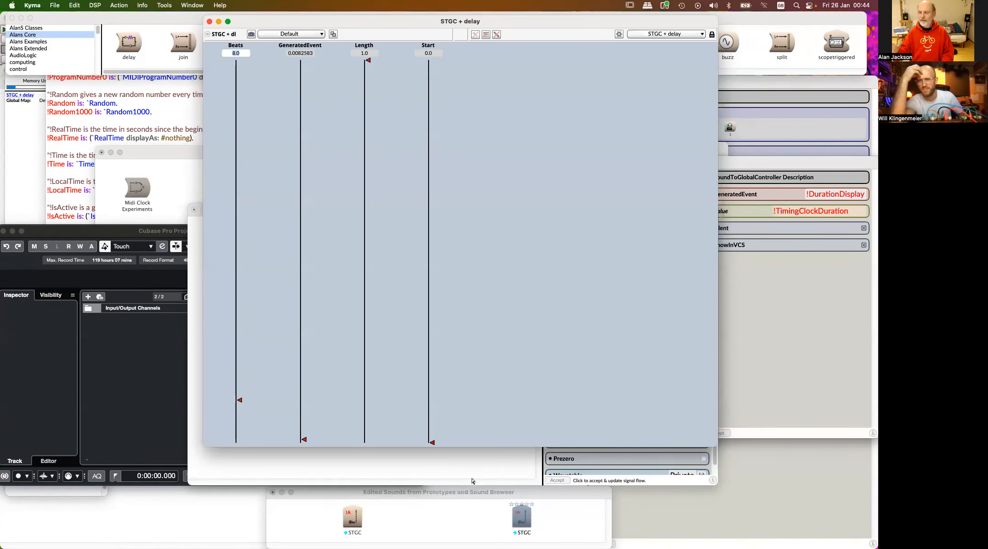
# Enable the delay's SmoothDelayChanges, set its Interpolation to Linear, and play STGC + delay with these settings
pyautogui.click(499, 470)
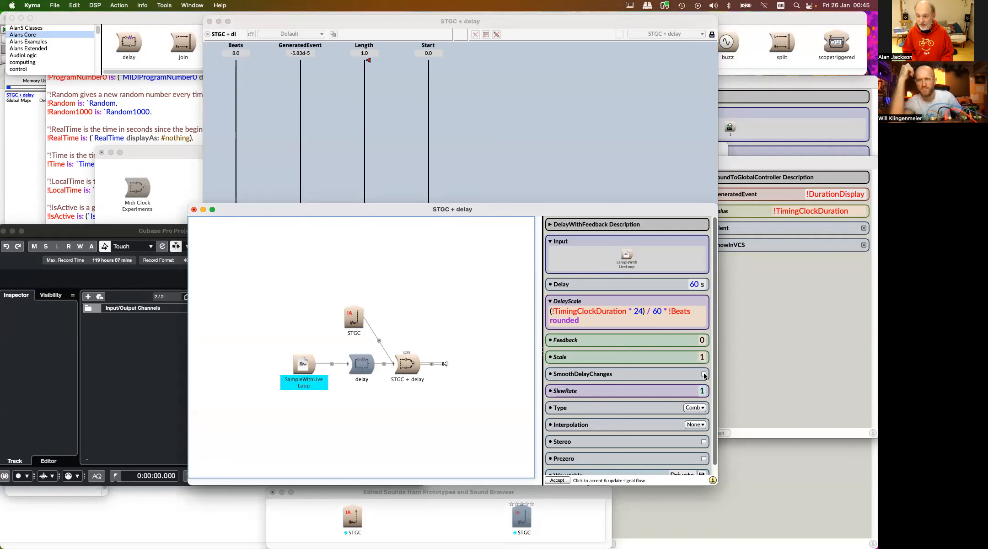
pyautogui.scroll(-1, 691, 451)
pyautogui.click(696, 422)
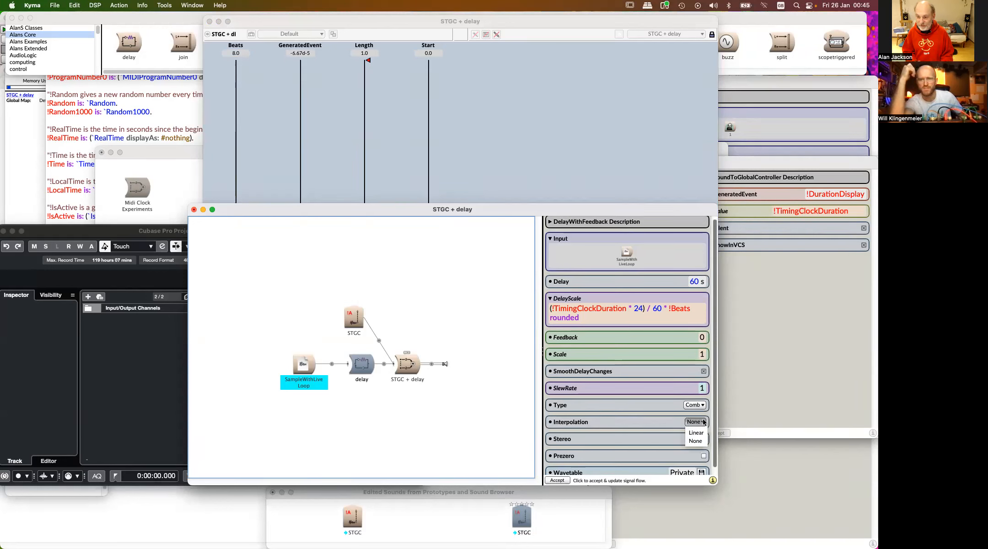
pyautogui.click(698, 434)
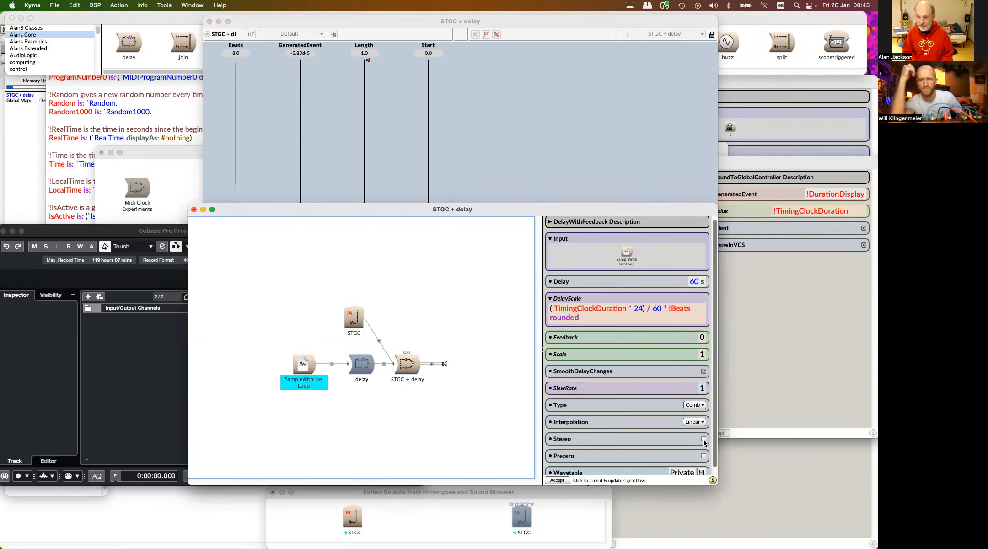
pyautogui.scroll(-1, 692, 439)
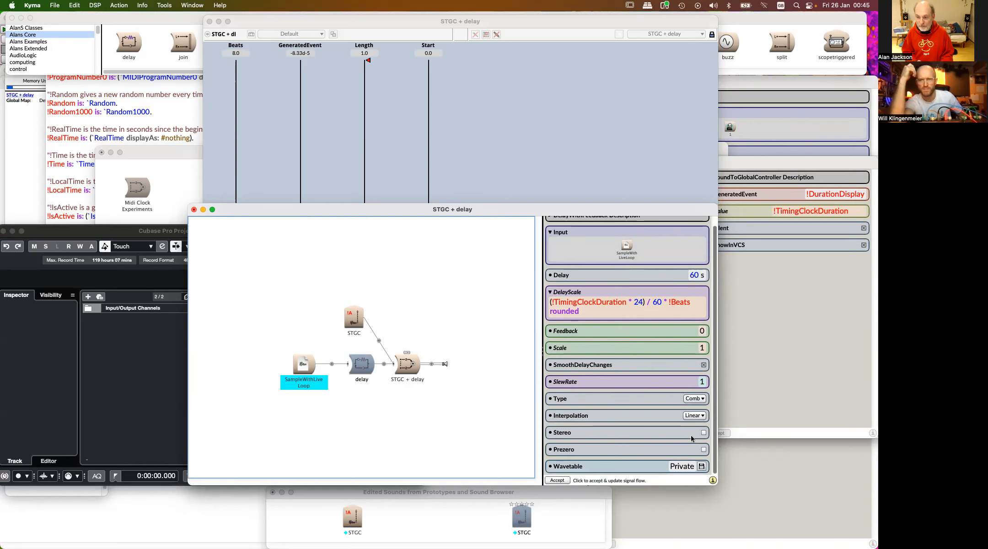
pyautogui.click(410, 367)
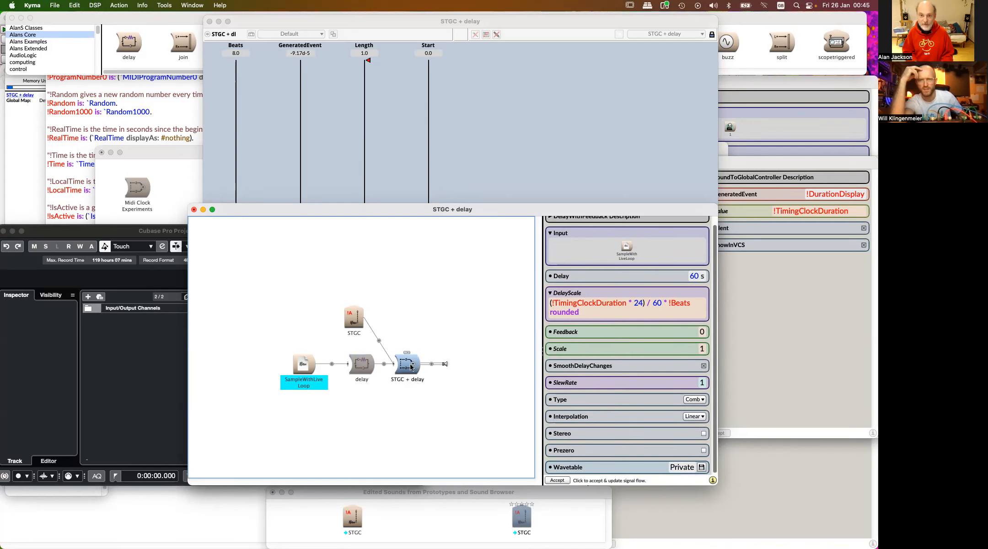
pyautogui.press('space')
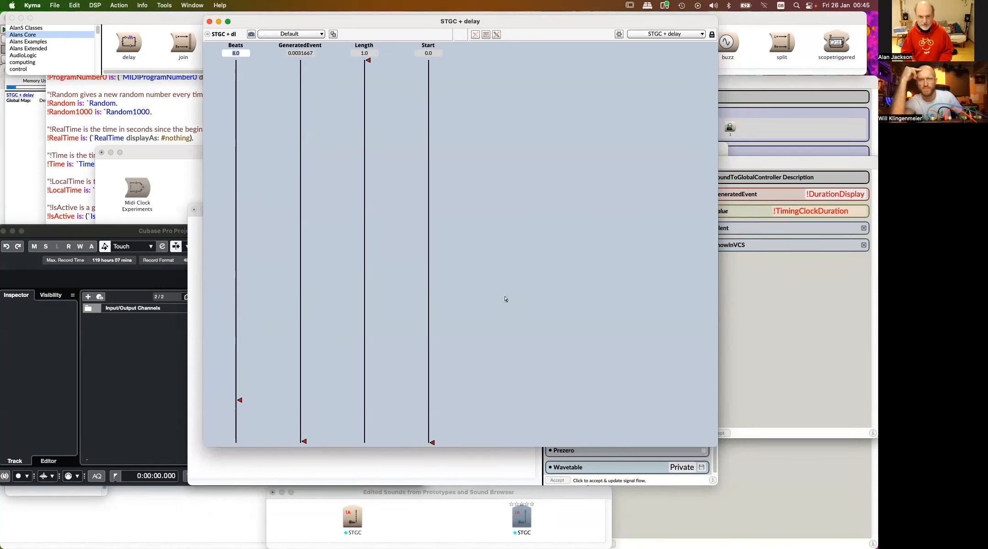
# Set the SampleWithLiveLoop's Sample to msdos in STGC + delay and play the sound
pyautogui.click(475, 460)
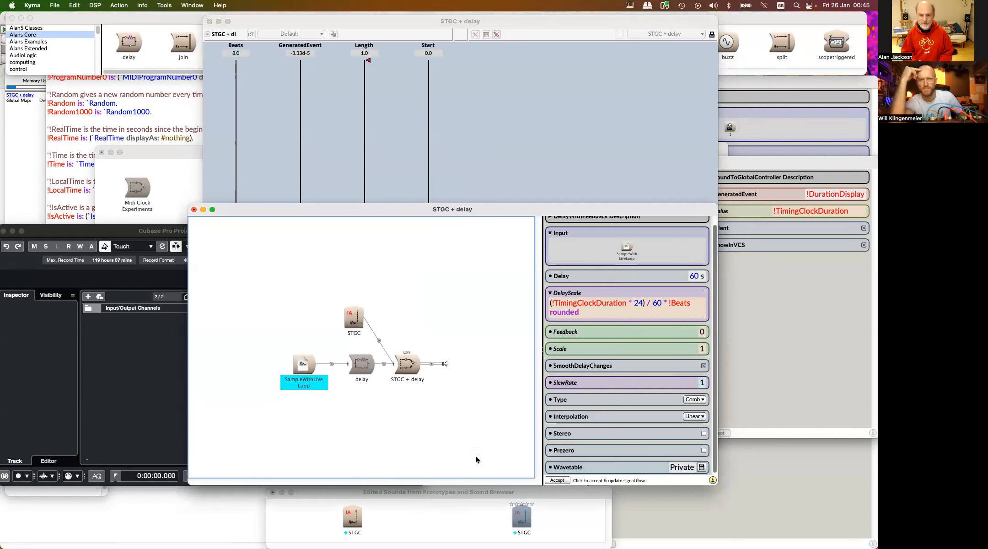
pyautogui.doubleClick(298, 370)
pyautogui.click(691, 243)
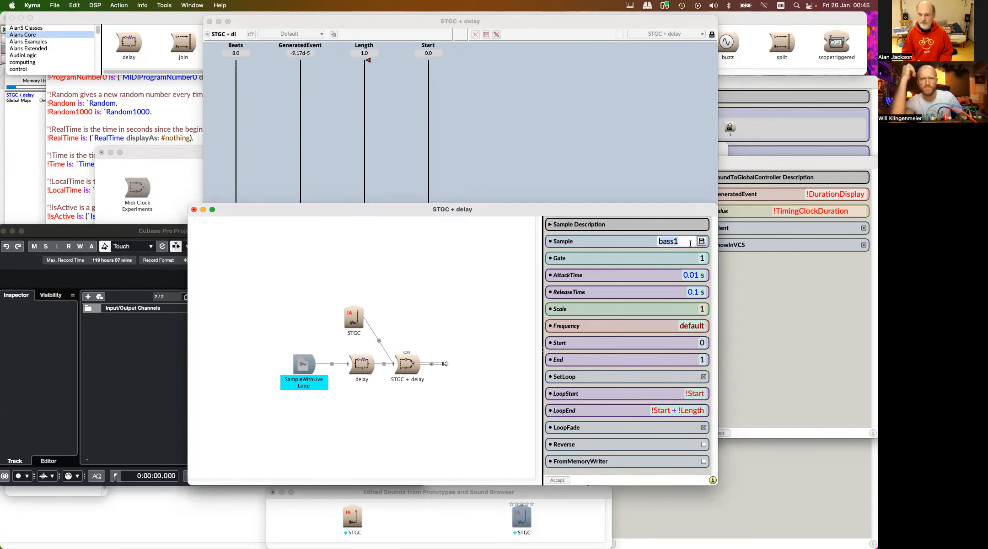
pyautogui.write('msdos')
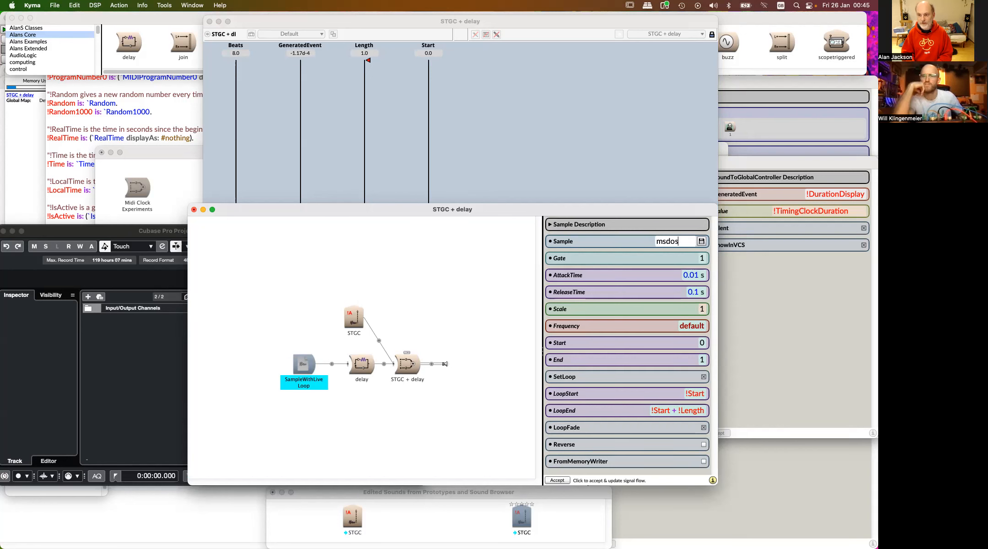
pyautogui.click(407, 364)
pyautogui.press('super+p')
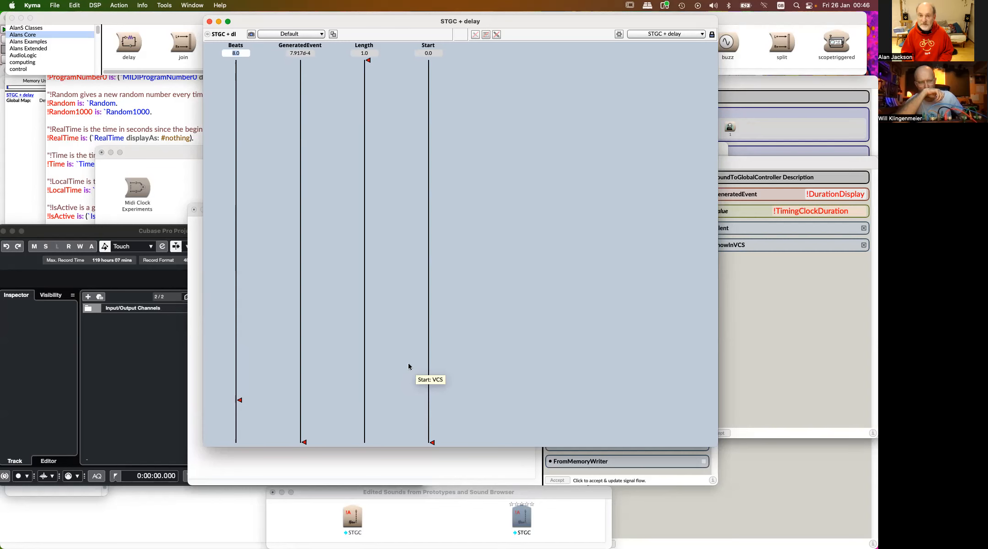
# Review the delay's DelayScale expression and the STGC sound's Value expression in STGC + delay
pyautogui.click(496, 471)
pyautogui.click(369, 374)
pyautogui.click(662, 319)
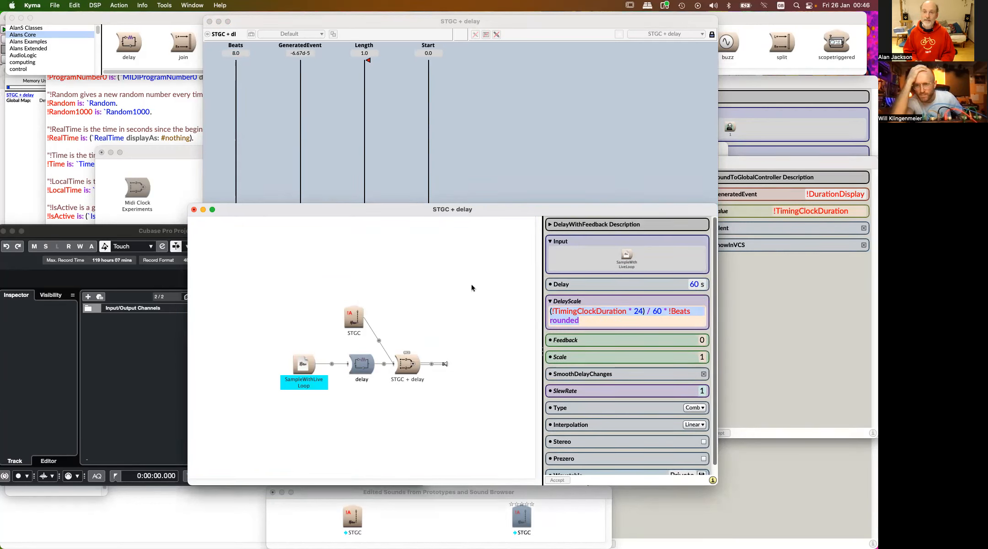
pyautogui.click(360, 323)
pyautogui.click(692, 263)
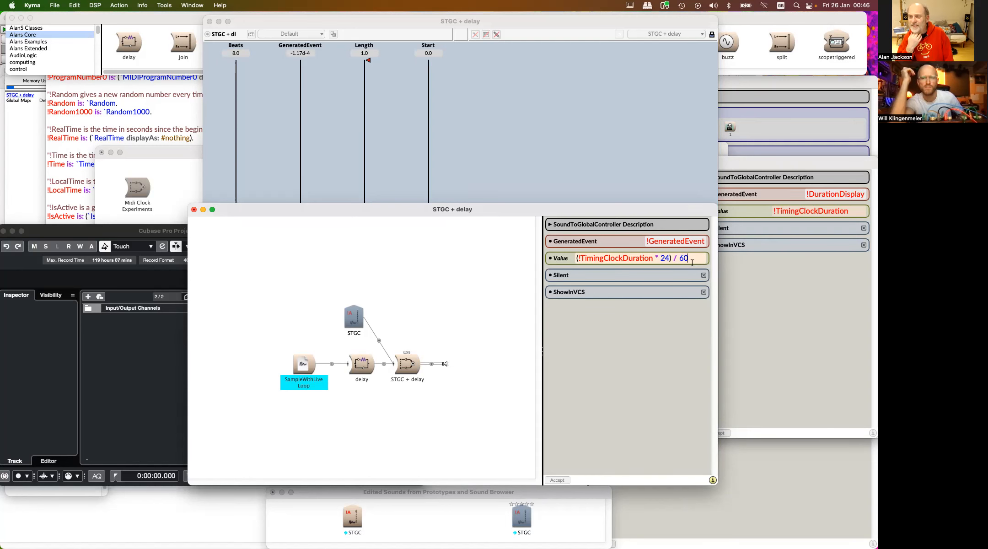
# Search the Capytalk Reference for "hyste" and read the descriptions of threshold:hysteresis: and closestIntegerWithHysteresis:
pyautogui.press('super+h')
pyautogui.write('h')
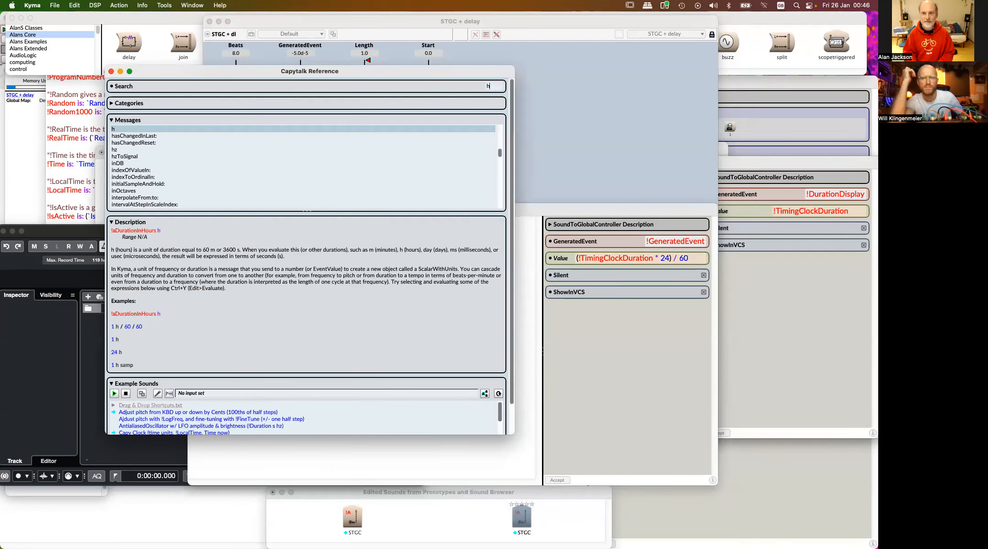
pyautogui.write('yste')
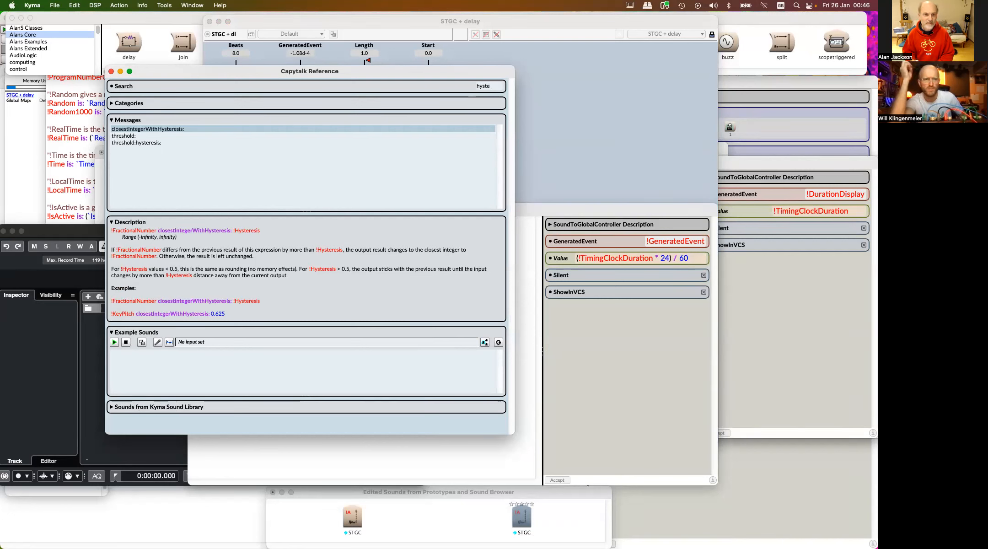
pyautogui.click(148, 143)
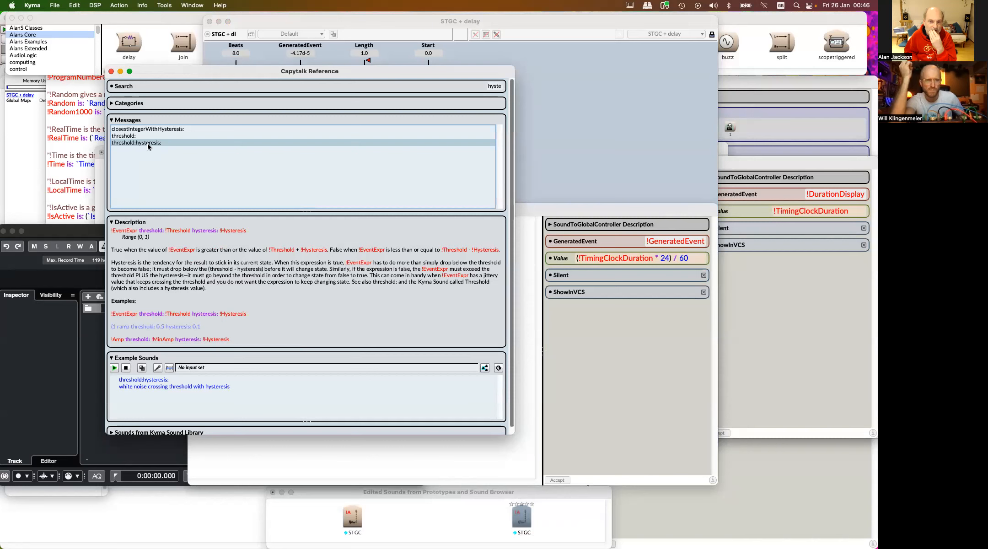
pyautogui.click(152, 129)
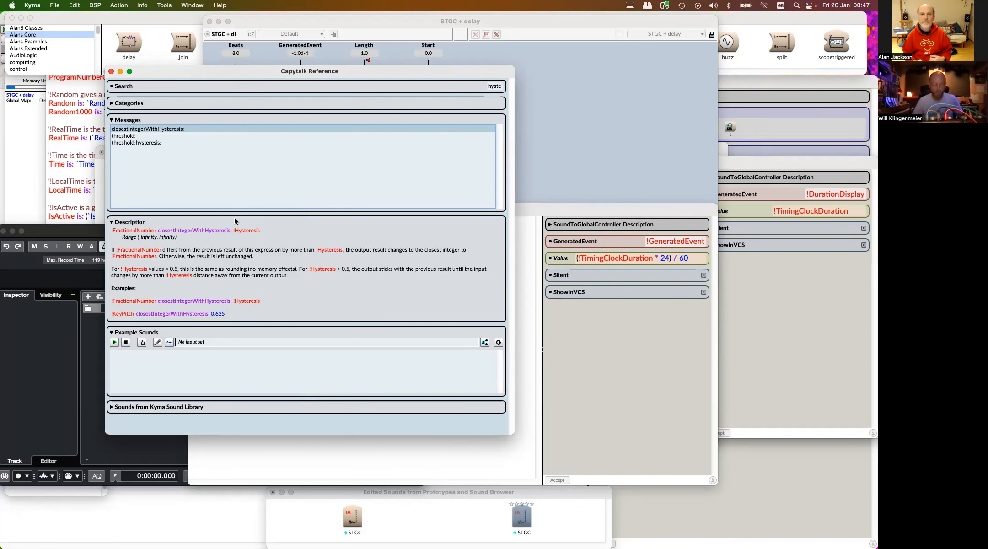
# Evaluate only the !TimingClockDuration part of the STGC sound's Value expression in STGC + delay
pyautogui.click(606, 129)
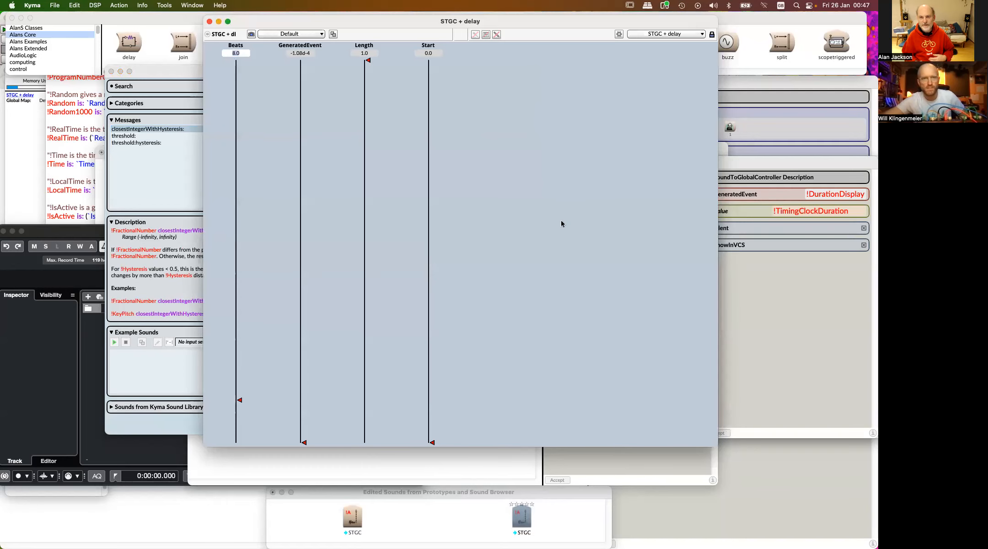
pyautogui.press('super+grave')
pyautogui.press('super+grave')
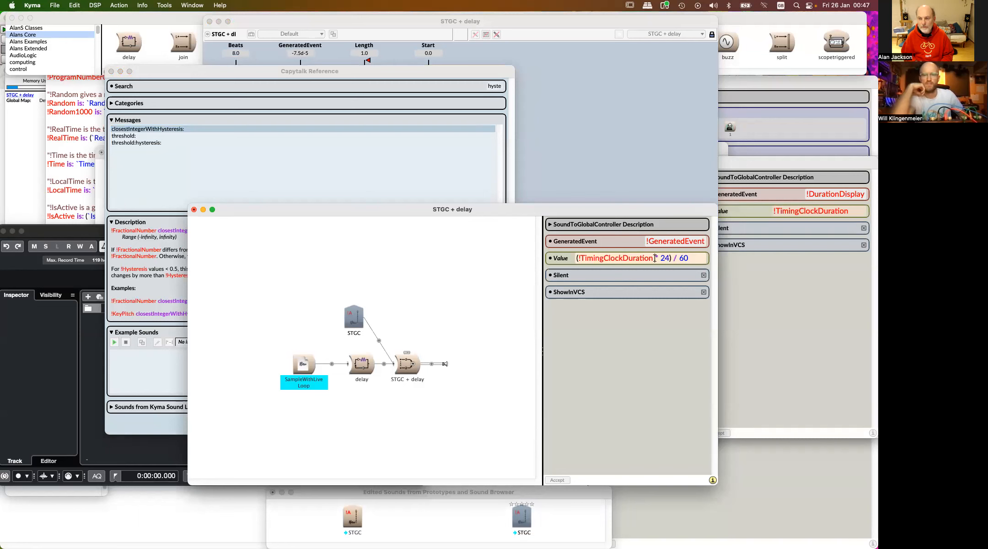
pyautogui.moveTo(694, 258); pyautogui.dragTo(572, 258)
pyautogui.click(649, 258)
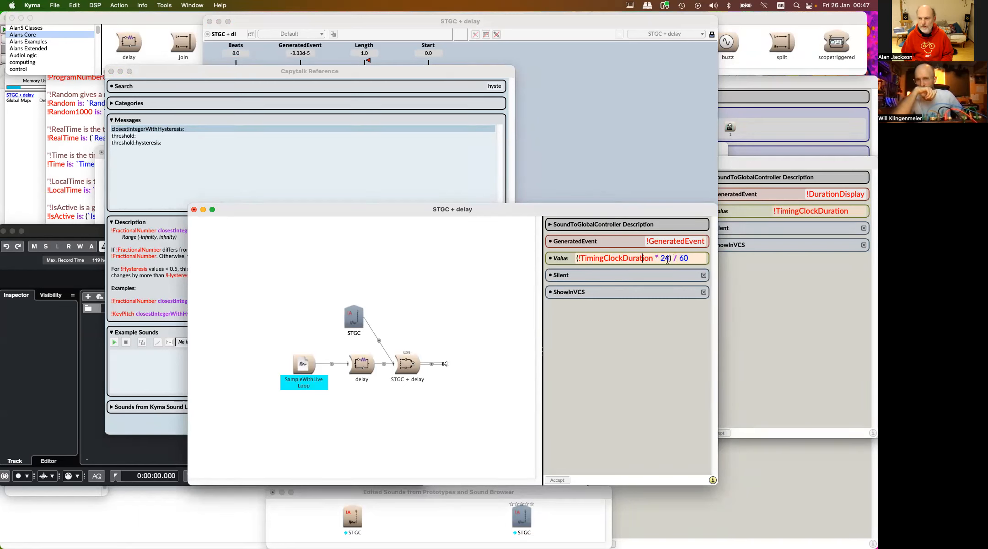
pyautogui.moveTo(653, 257); pyautogui.dragTo(579, 261)
pyautogui.press('super+y')
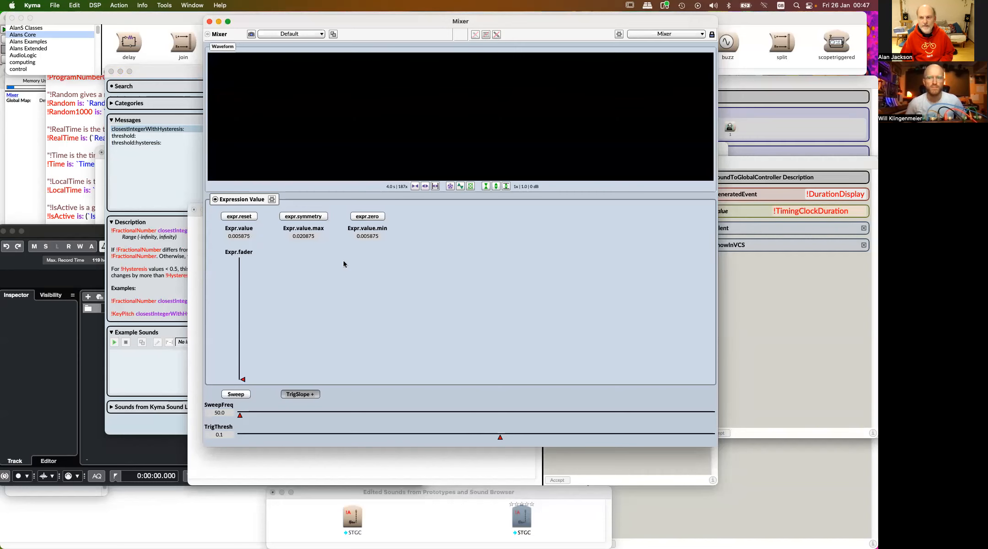
# Set the duration sound's Value in Midi Clock Experiments to (!TimingClockDuration * 1000) closestIntegerWithHysteresis: 1
pyautogui.click(763, 215)
pyautogui.click(855, 211)
pyautogui.write('*')
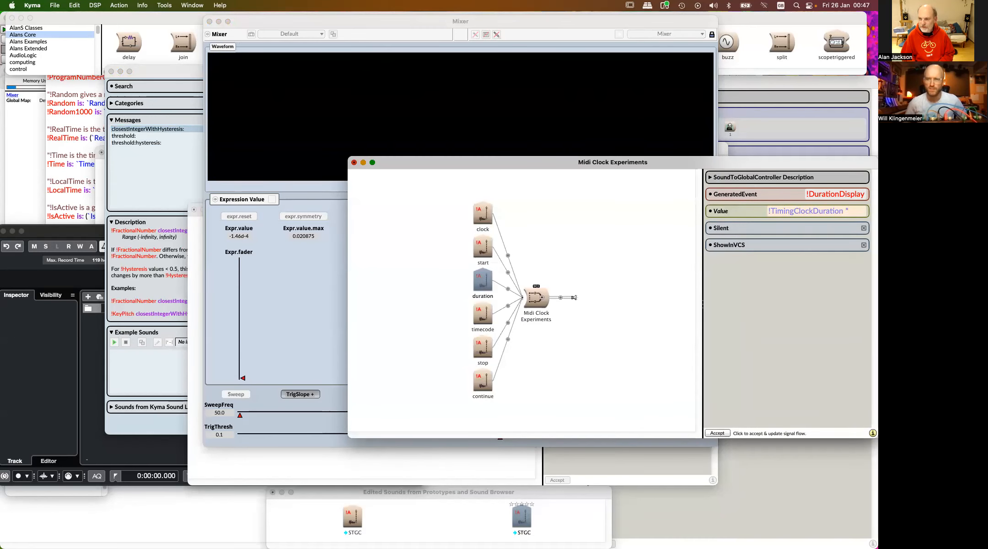
pyautogui.write(' 1000')
pyautogui.press('super+a')
pyautogui.write('(!TimingClockDuration * 1000)')
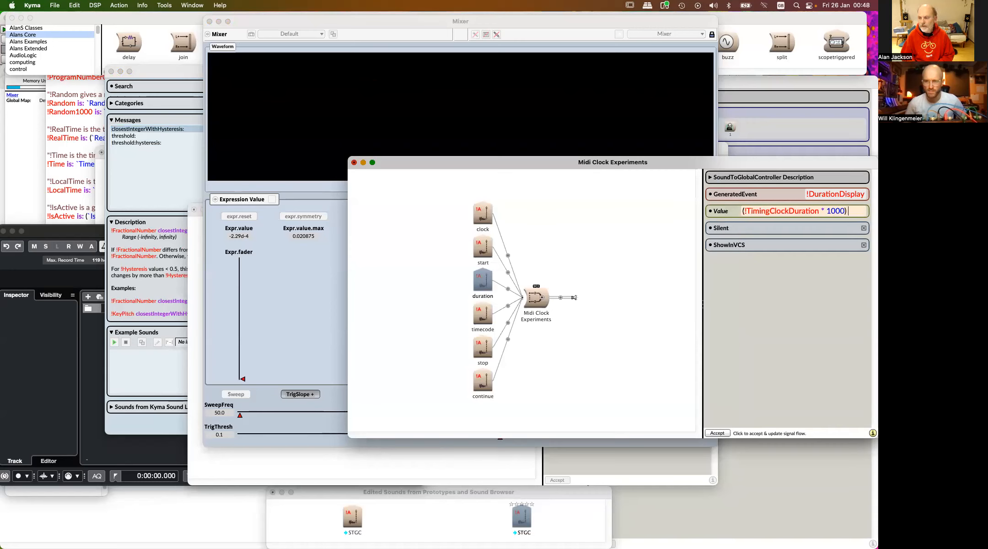
pyautogui.write(' closes')
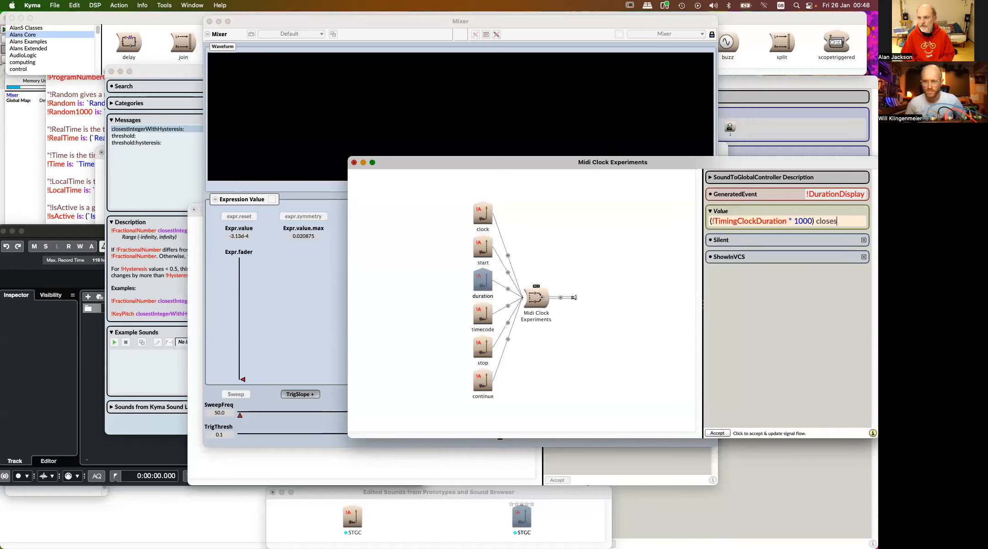
pyautogui.write('tInte')
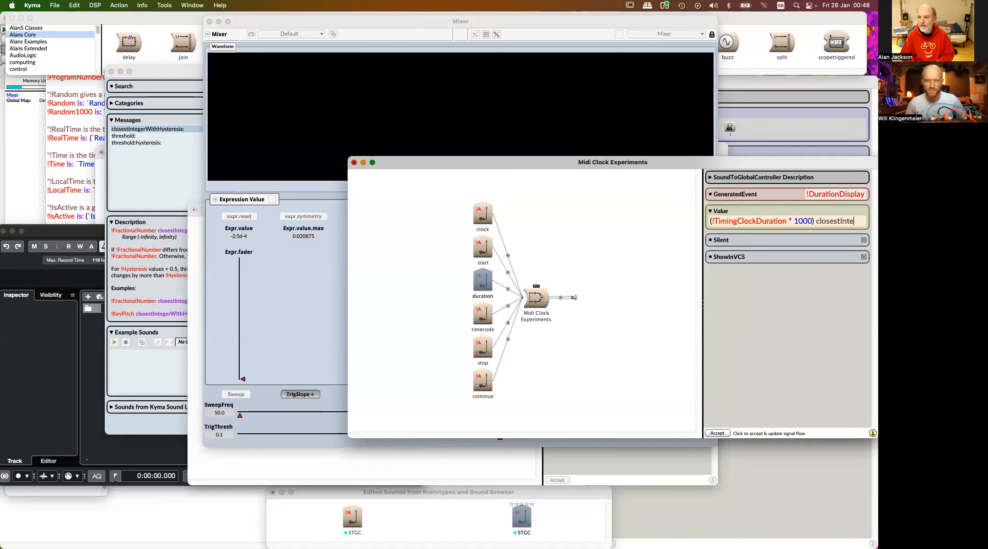
pyautogui.write('gerWithHyster')
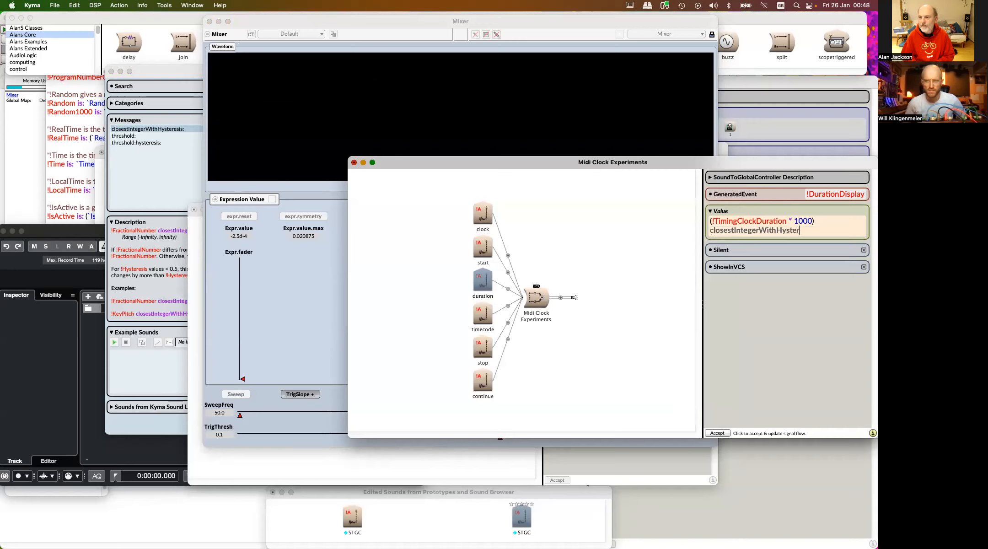
pyautogui.write('es')
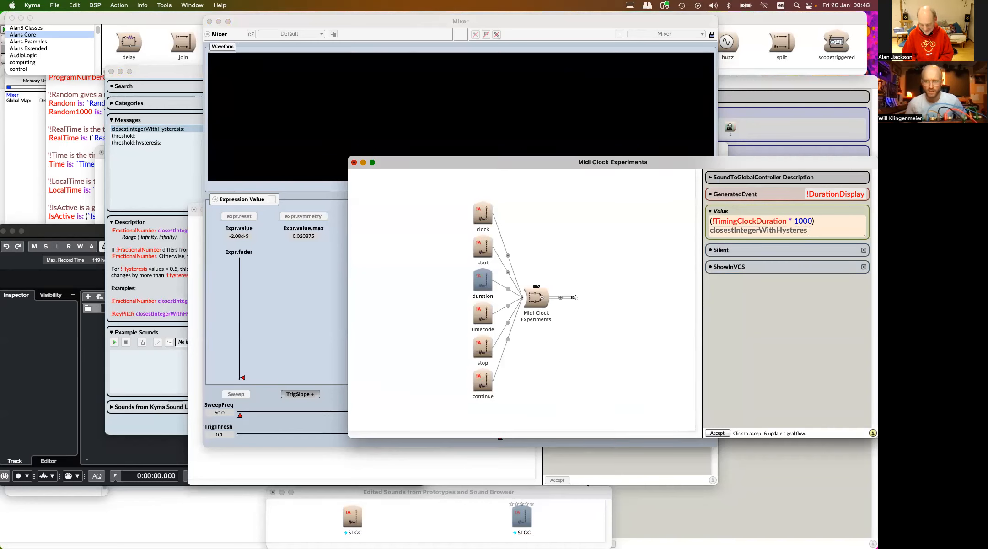
pyautogui.write('is: ')
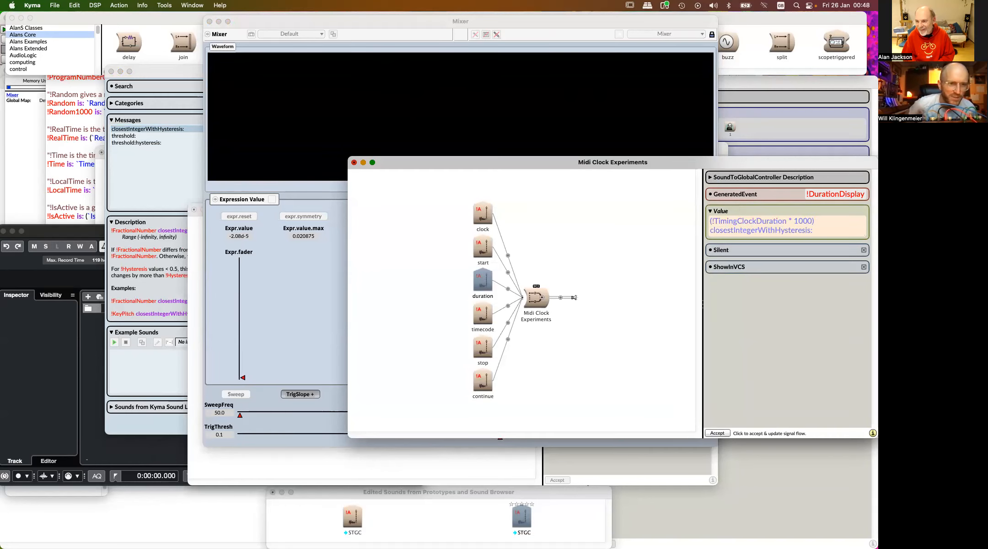
pyautogui.write('1')
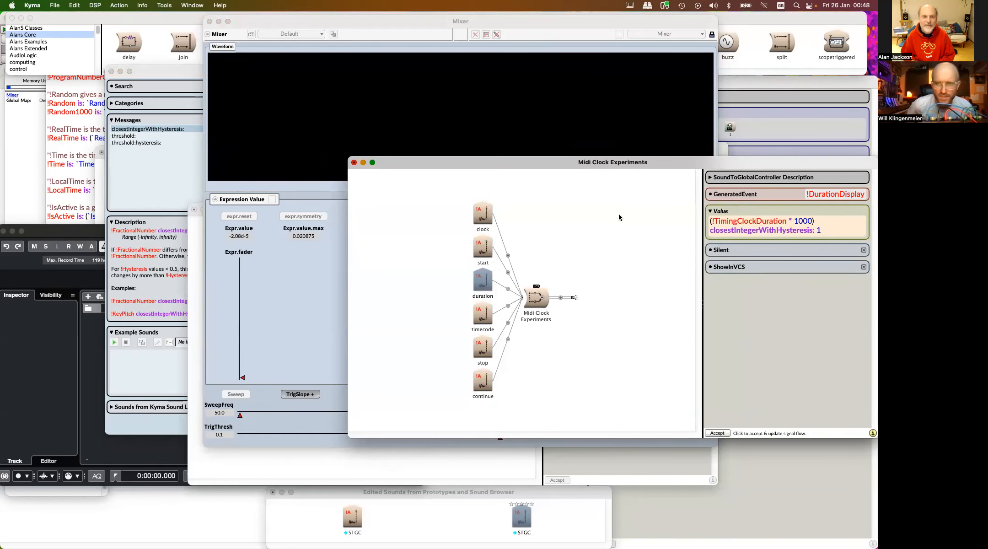
# Check the closestIntegerWithHysteresis: description and set the hysteresis in the duration sound's Value to 0.75
pyautogui.click(159, 257)
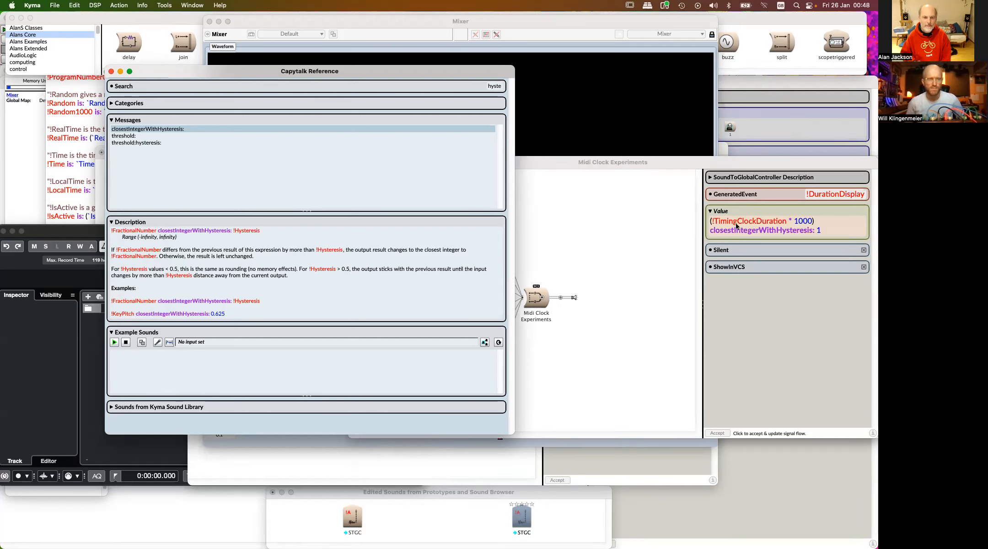
pyautogui.click(832, 223)
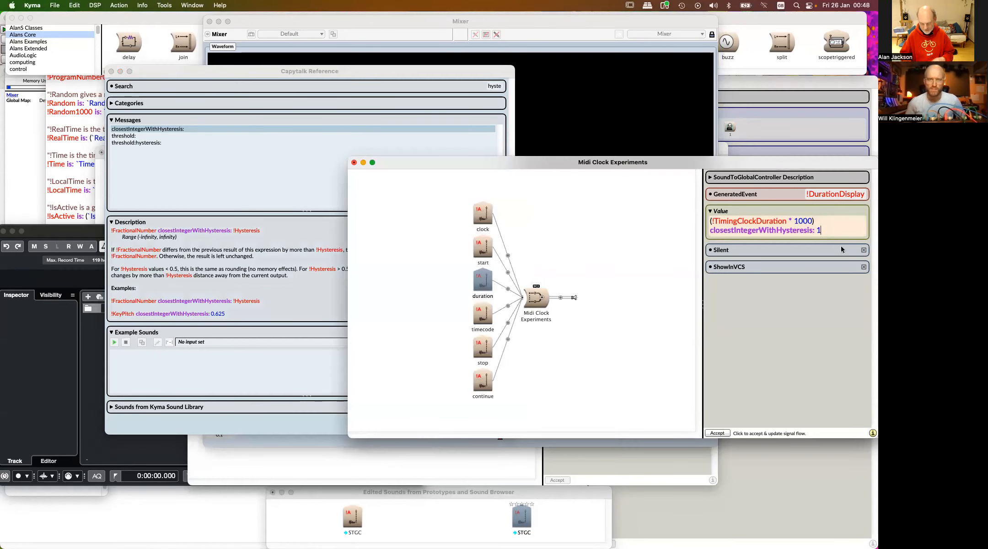
pyautogui.press('BackSpace')
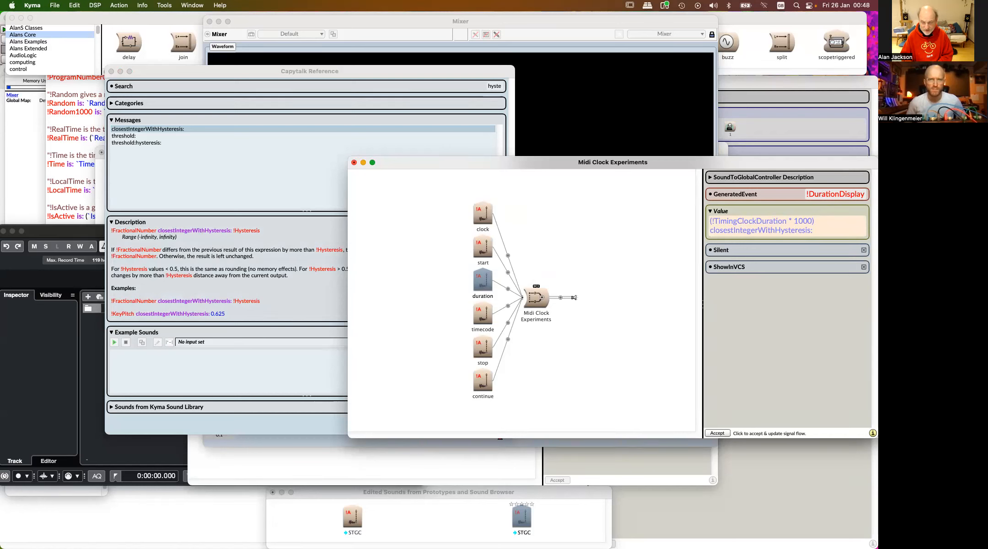
pyautogui.write('0.')
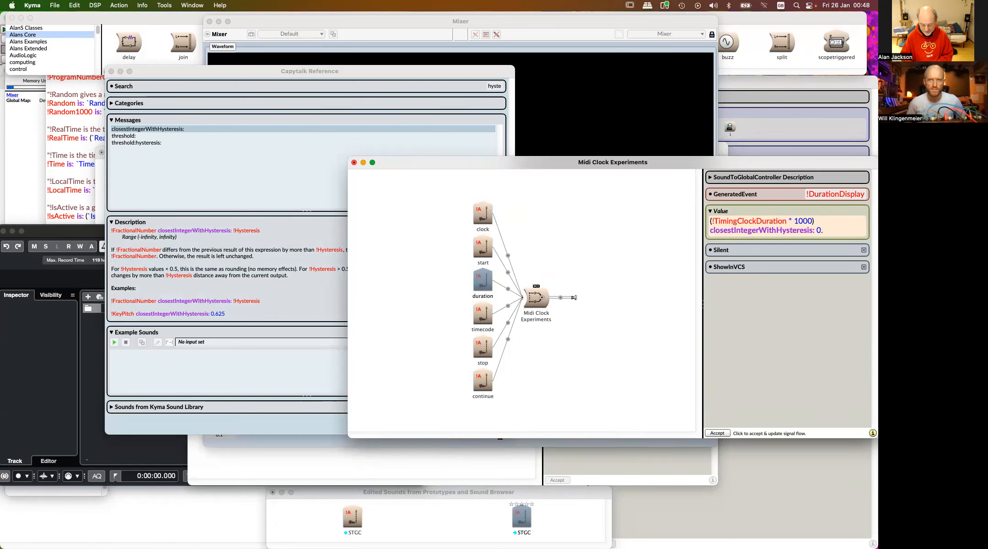
pyautogui.write('75')
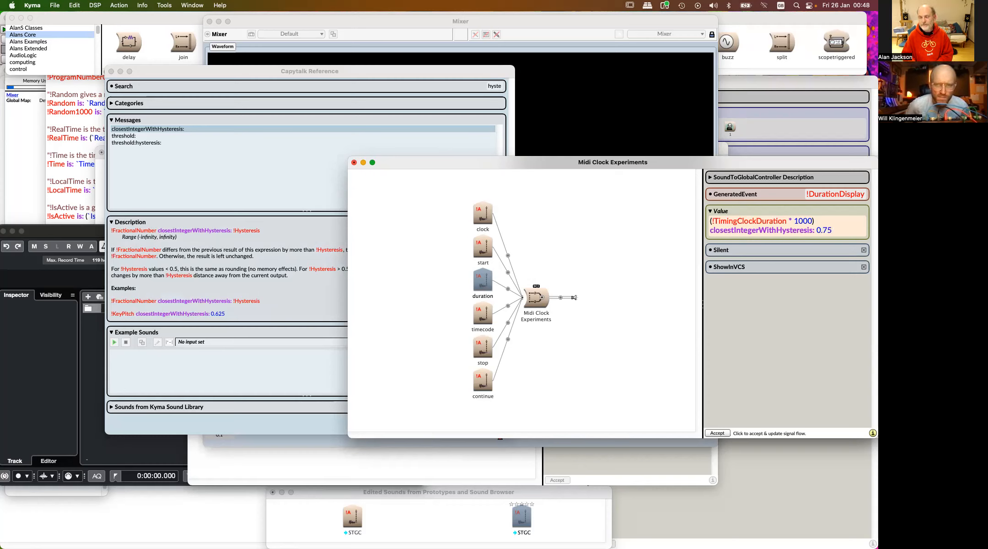
# Wrap the duration sound's Value expression in parentheses, divide it by 1000, and evaluate the whole expression
pyautogui.press('super+a')
pyautogui.write('( ')
pyautogui.write('/ 100')
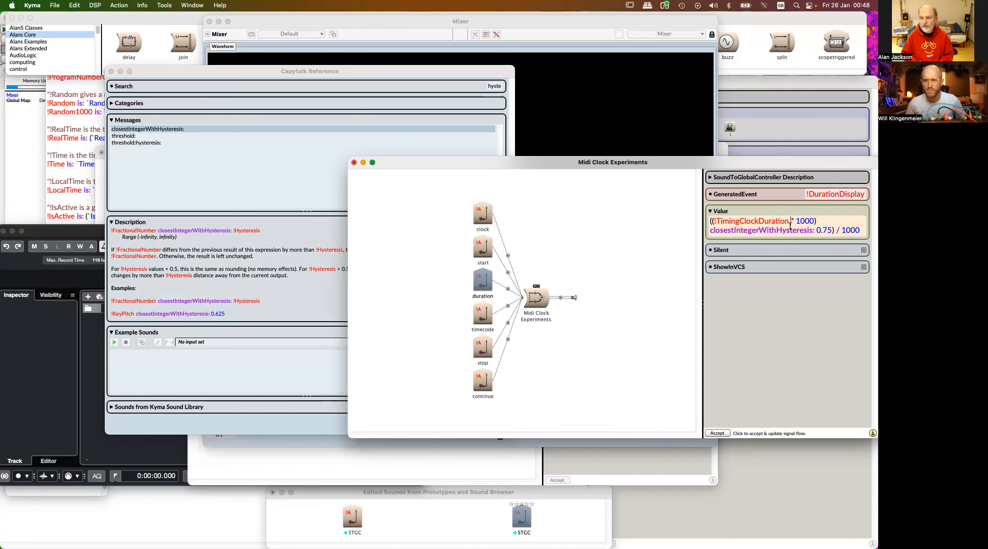
pyautogui.moveTo(862, 230); pyautogui.dragTo(718, 216)
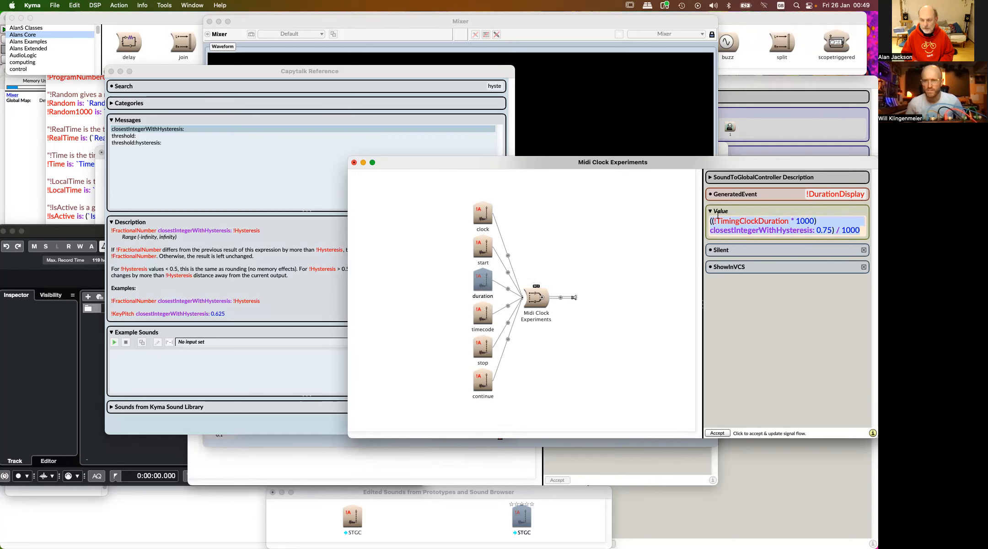
pyautogui.press('super+y')
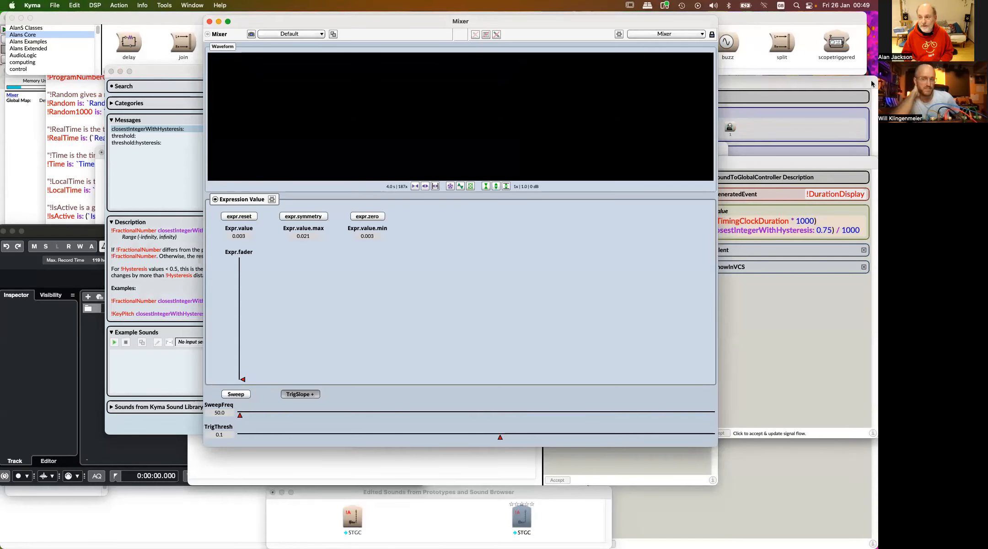
# Copy the duration sound's whole Value expression and paste it over !TimingClockDuration in the STGC sound's Value in STGC + delay
pyautogui.click(842, 233)
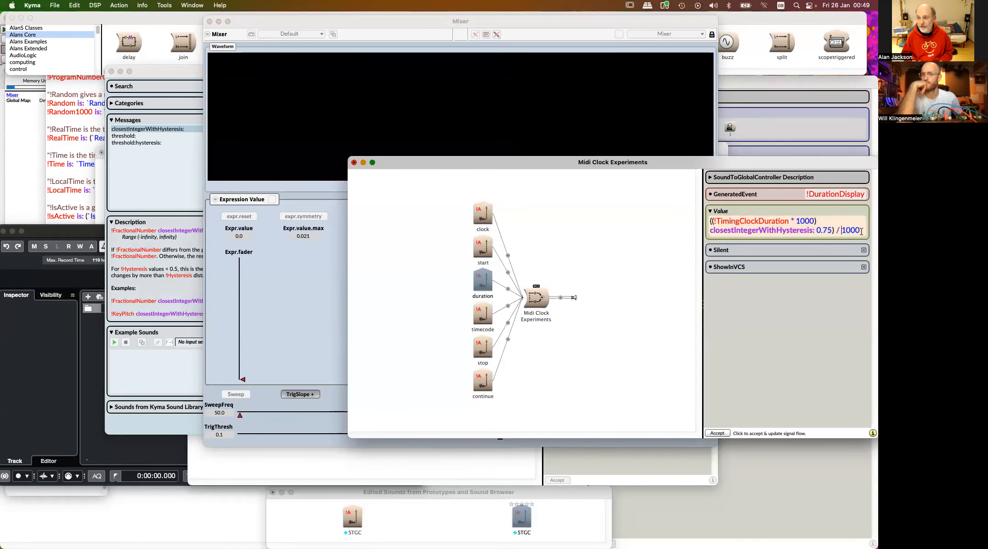
pyautogui.moveTo(862, 231); pyautogui.dragTo(708, 222)
pyautogui.press('super+c')
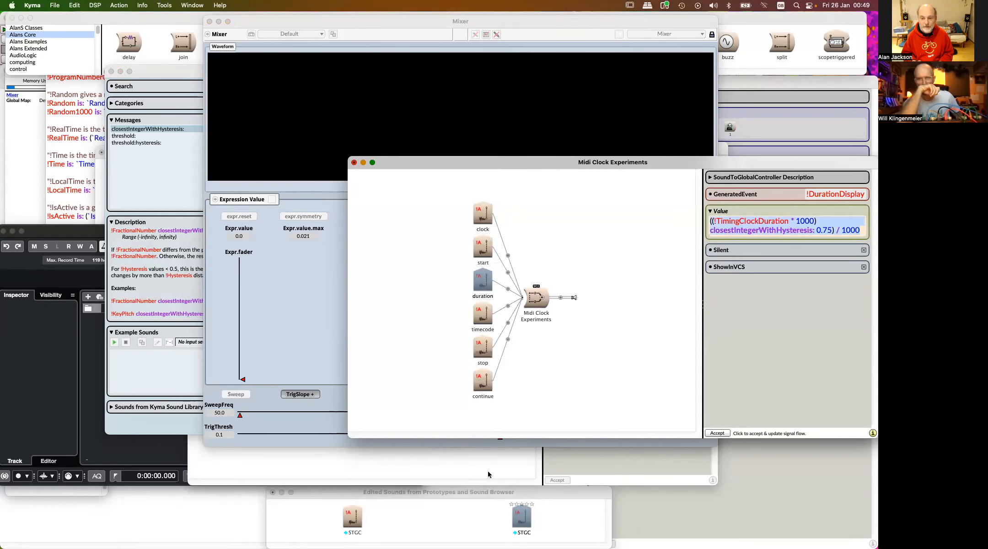
pyautogui.click(469, 465)
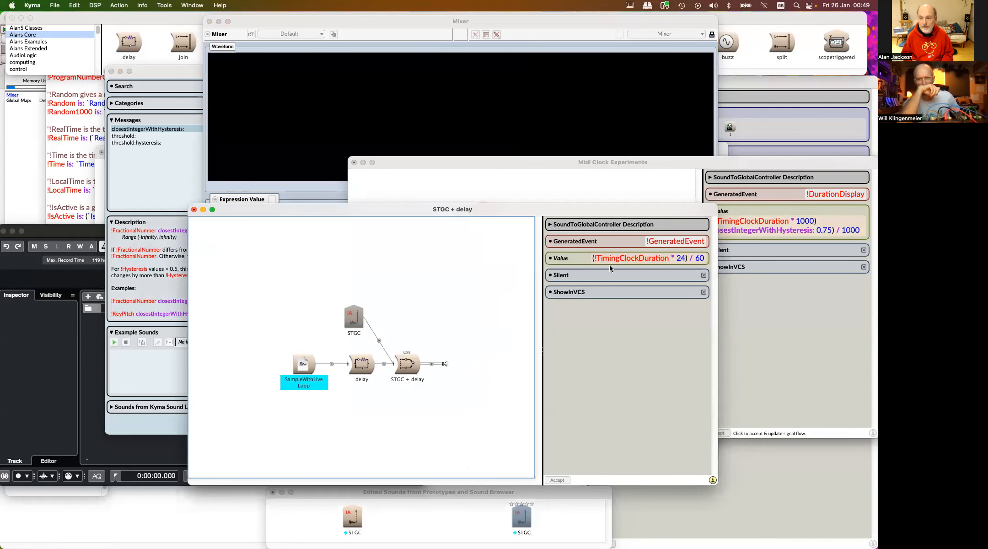
pyautogui.doubleClick(640, 259)
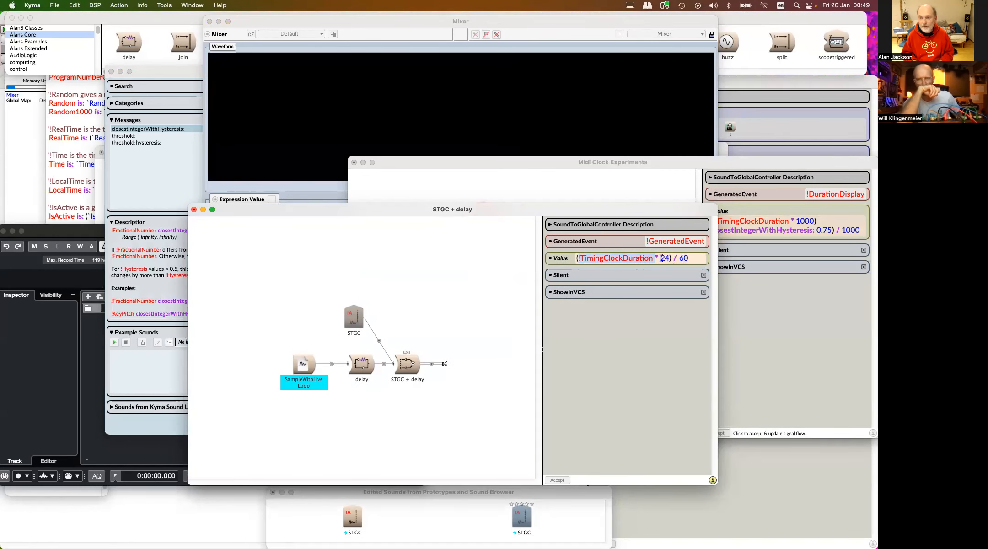
pyautogui.moveTo(653, 258); pyautogui.dragTo(579, 261)
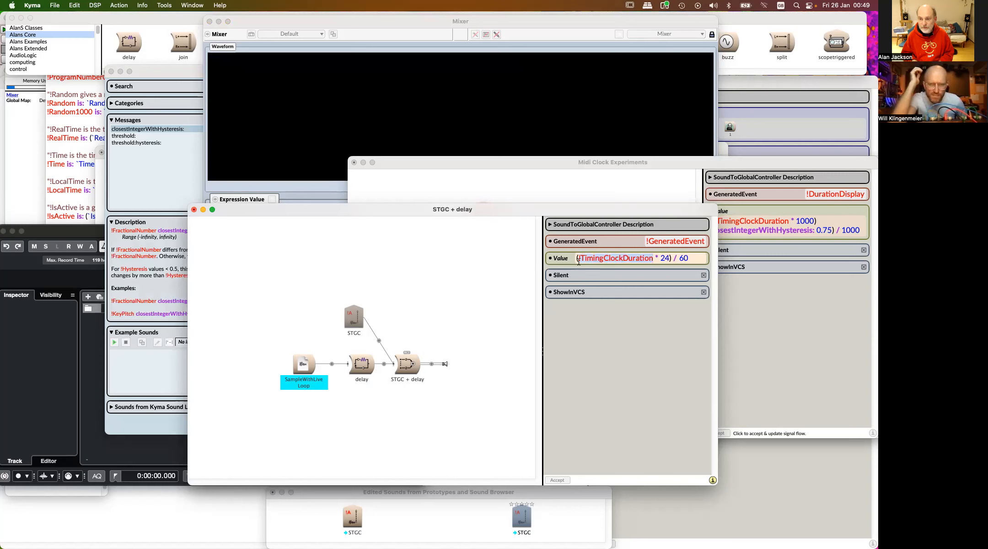
pyautogui.press('super+v')
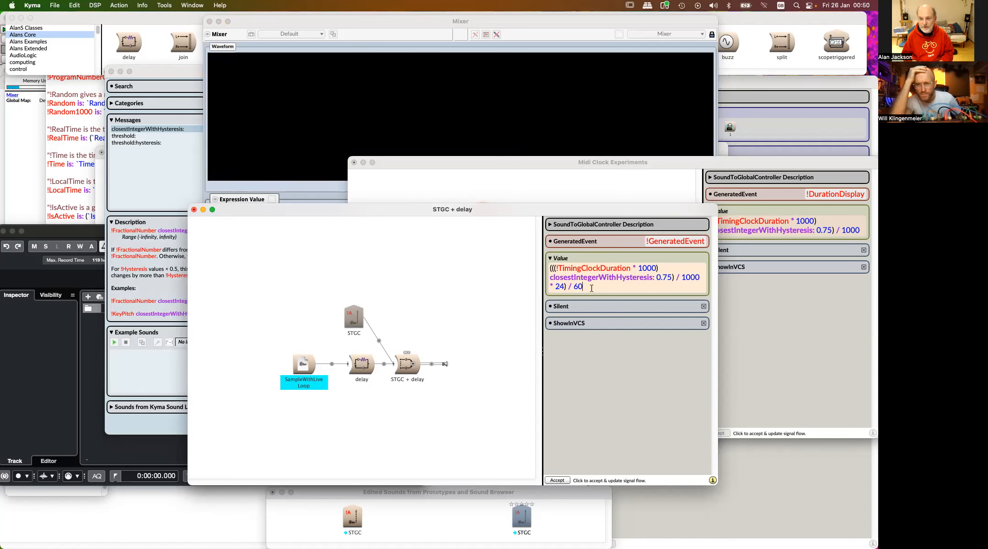
# Replace the delay's DelayScale expression before * !Beats rounded with STGC's Value expression, put * !Beats rounded on a new line, and turn off SmoothDelayChanges
pyautogui.moveTo(592, 288); pyautogui.dragTo(533, 270)
pyautogui.press('super+c')
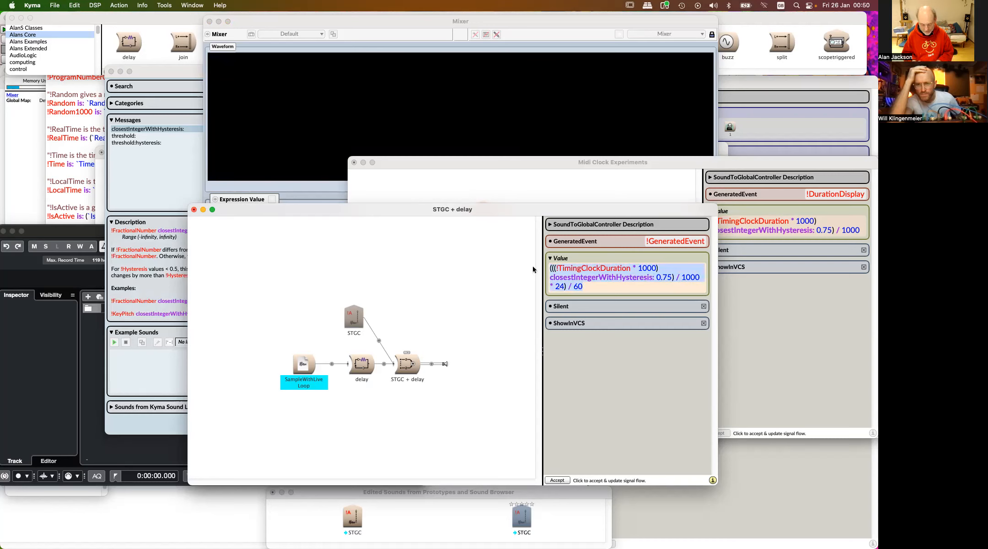
pyautogui.click(369, 362)
pyautogui.click(677, 313)
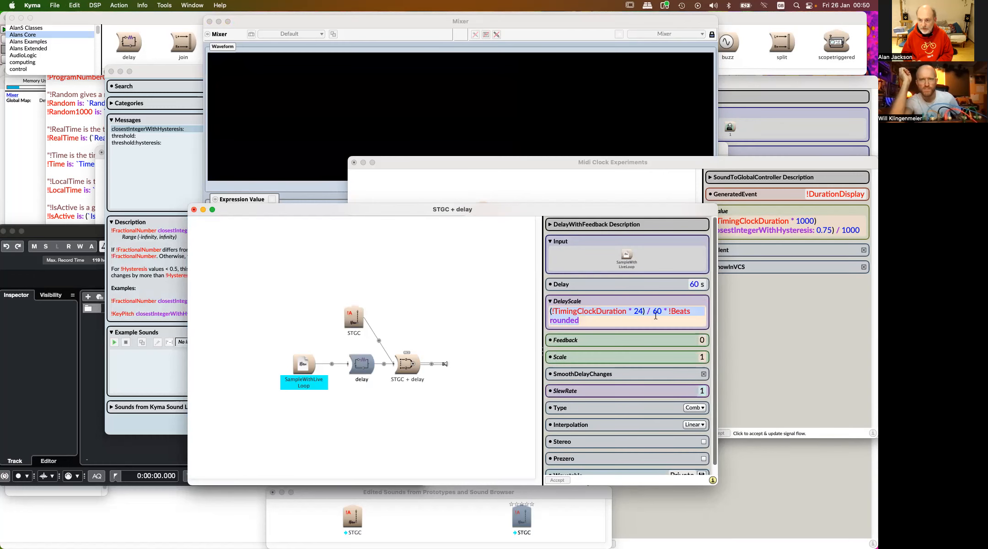
pyautogui.click(663, 310)
pyautogui.moveTo(662, 310); pyautogui.dragTo(549, 308)
pyautogui.press('super+v')
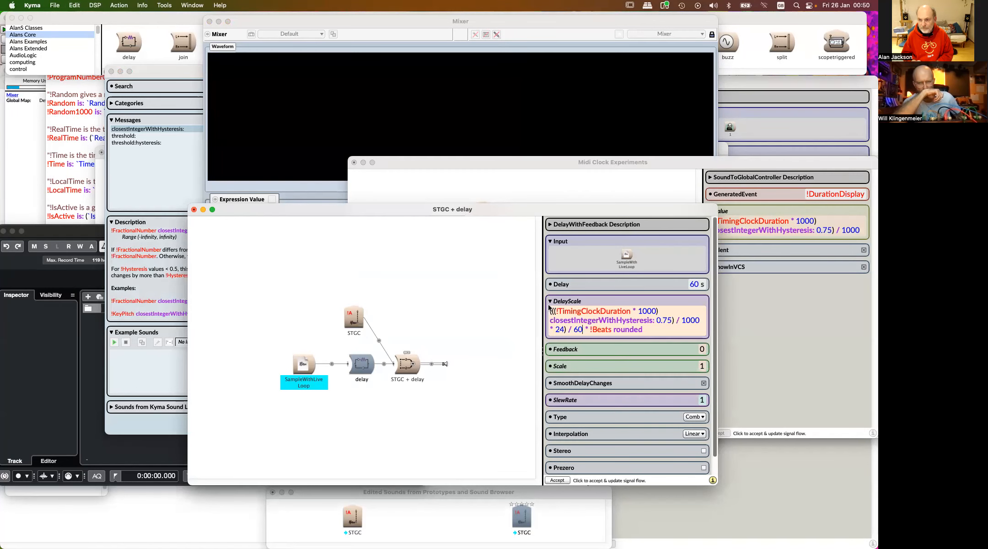
pyautogui.press('Return')
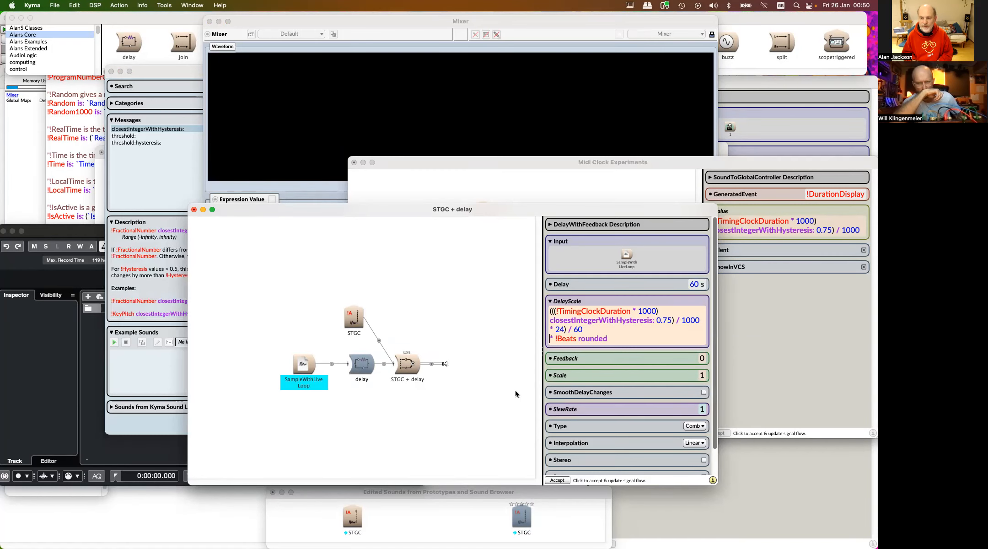
# Play the STGC + delay sound and lower its Beats control to about 1.3
pyautogui.click(409, 363)
pyautogui.press('super+p')
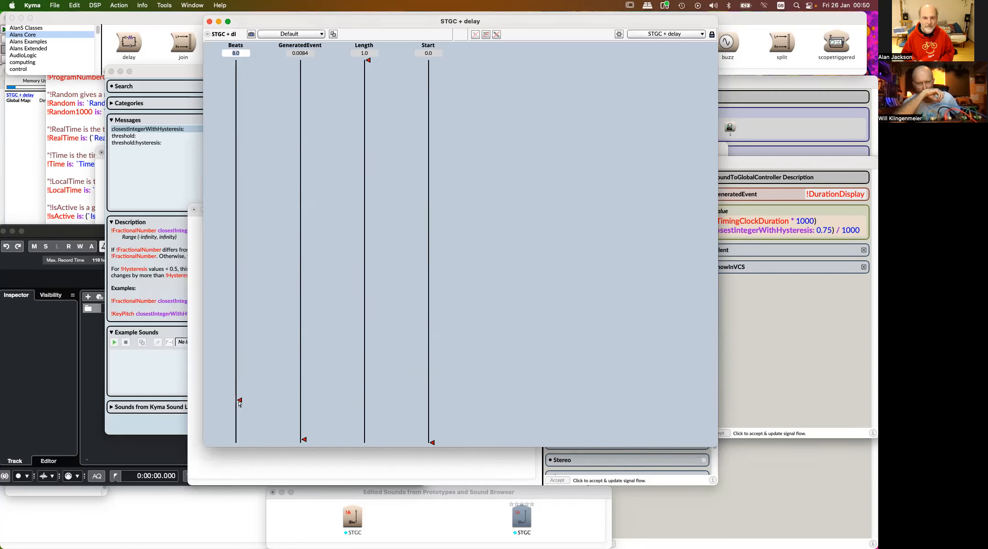
pyautogui.moveTo(239, 402); pyautogui.dragTo(239, 442)
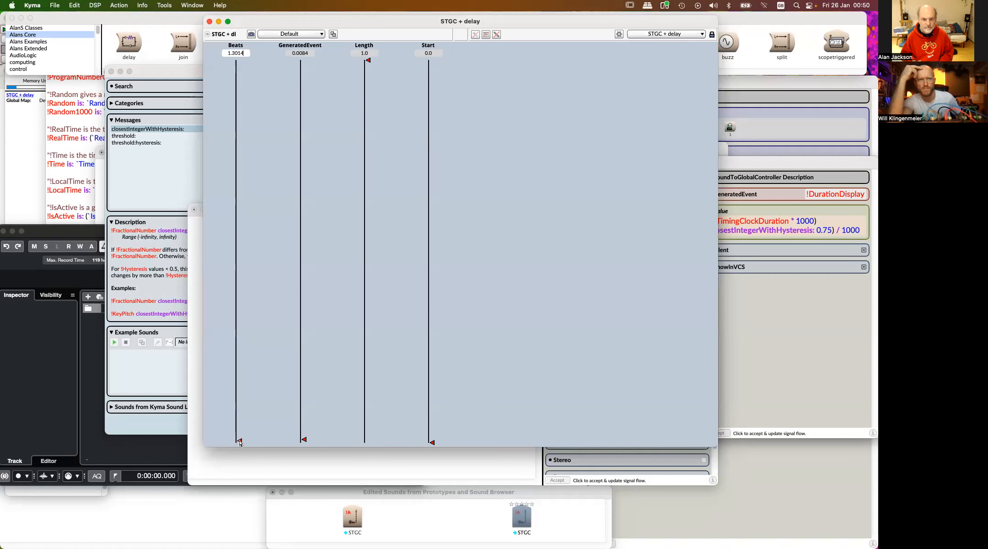
# Feed SampleWithLiveLoop directly into the STGC + delay mixer alongside the delay, so the dry signal is mixed in
pyautogui.press('super+grave')
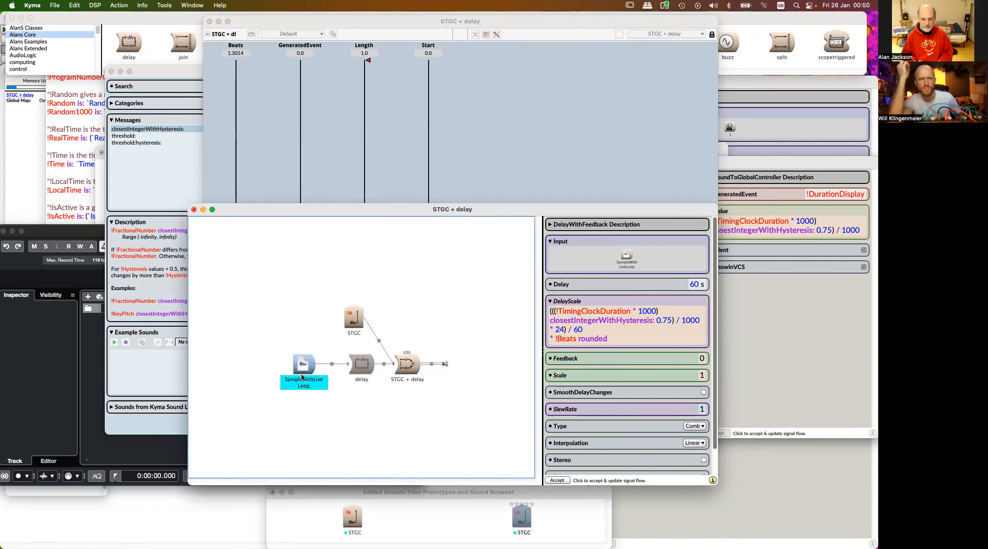
pyautogui.click(401, 365)
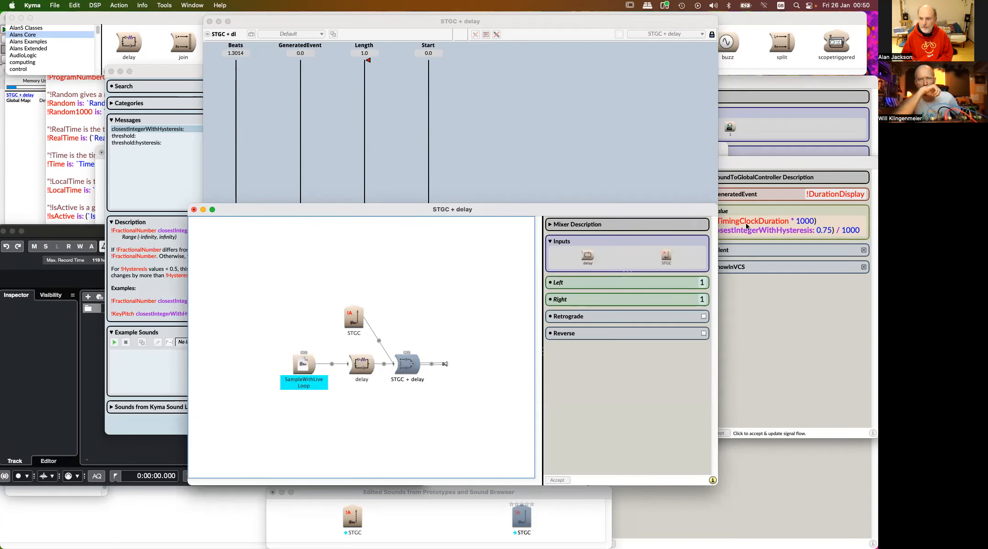
pyautogui.click(413, 412)
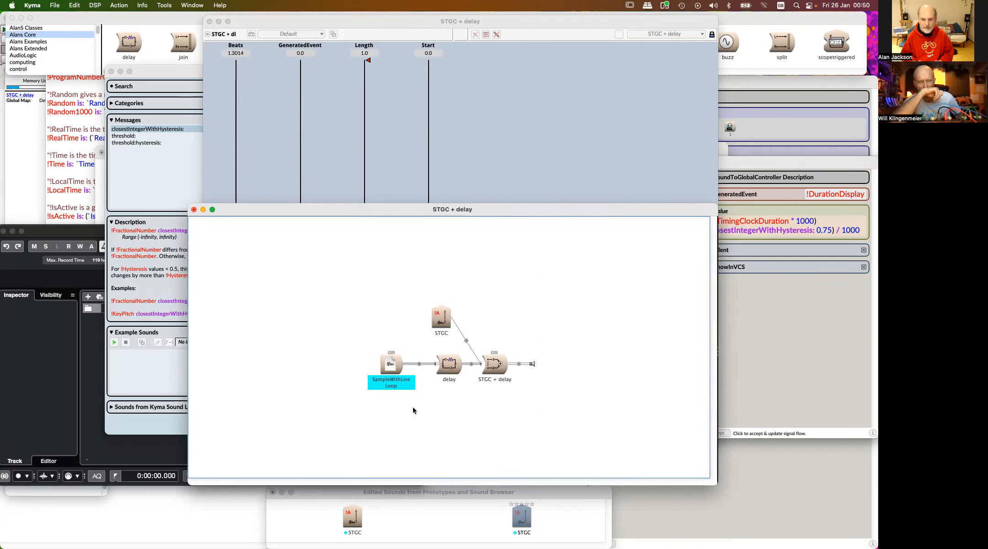
pyautogui.moveTo(456, 365); pyautogui.dragTo(417, 341)
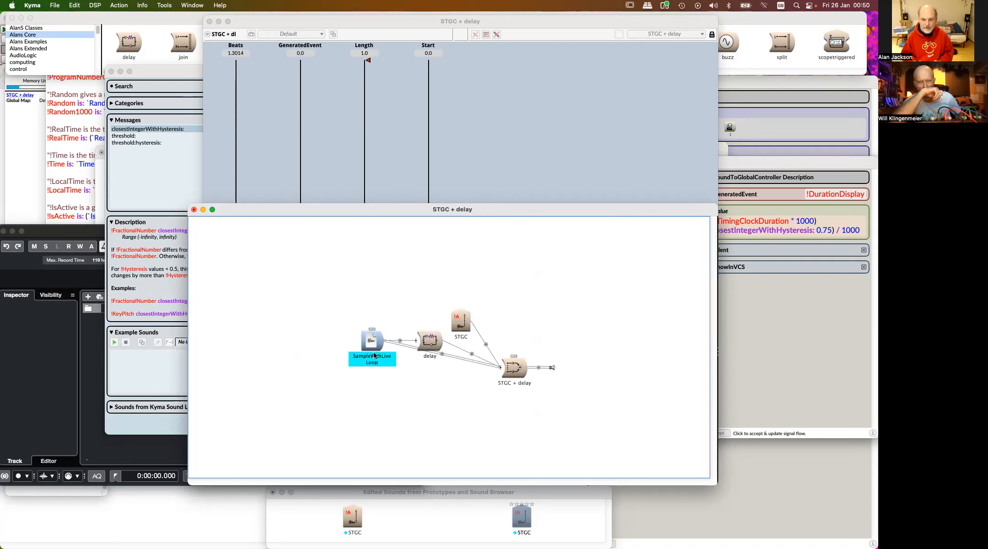
# Play the STGC + delay sound with the dry signal and raise Beats to about 14.3
pyautogui.click(514, 368)
pyautogui.press('super+p')
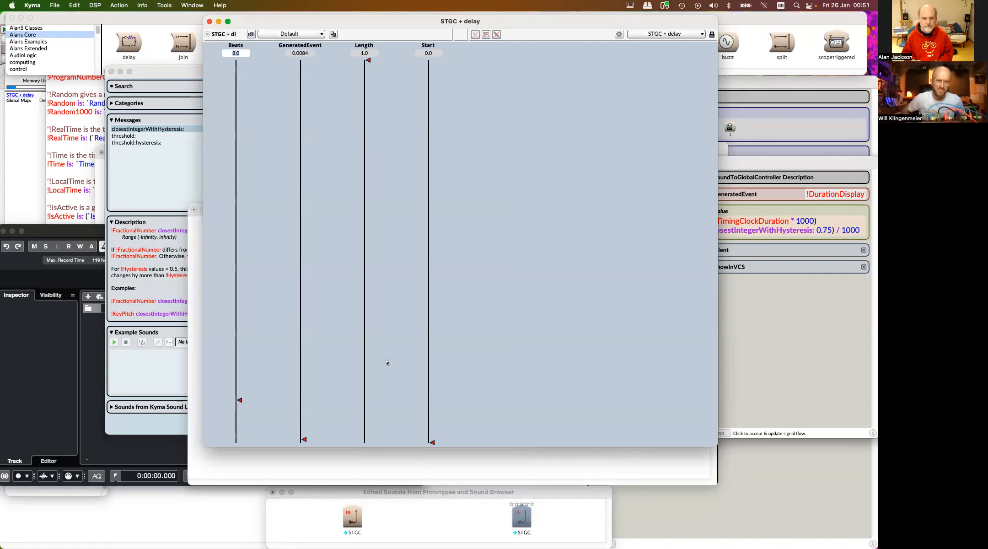
pyautogui.click(236, 424)
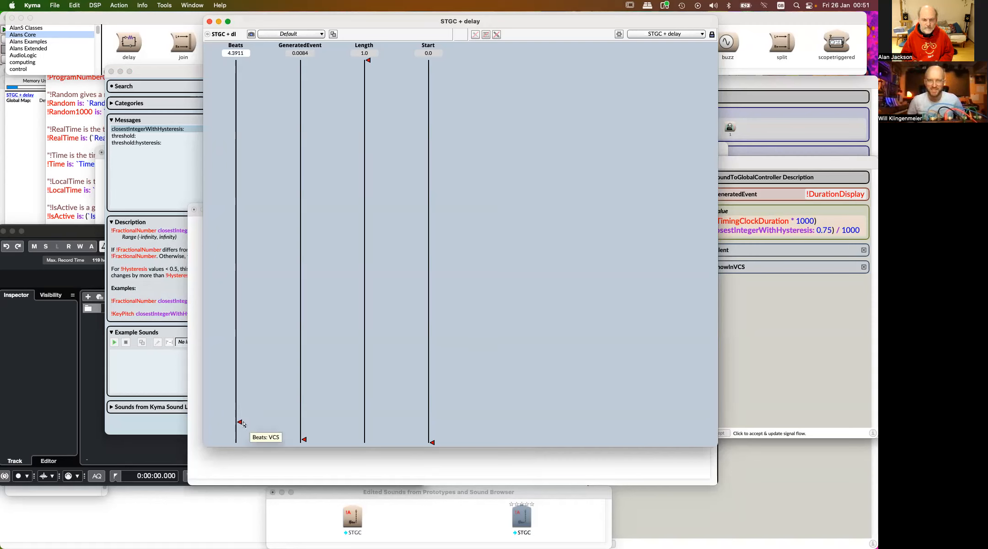
pyautogui.click(238, 363)
# Set the grid of the Beats control's range to 11
pyautogui.rightClick(238, 363)
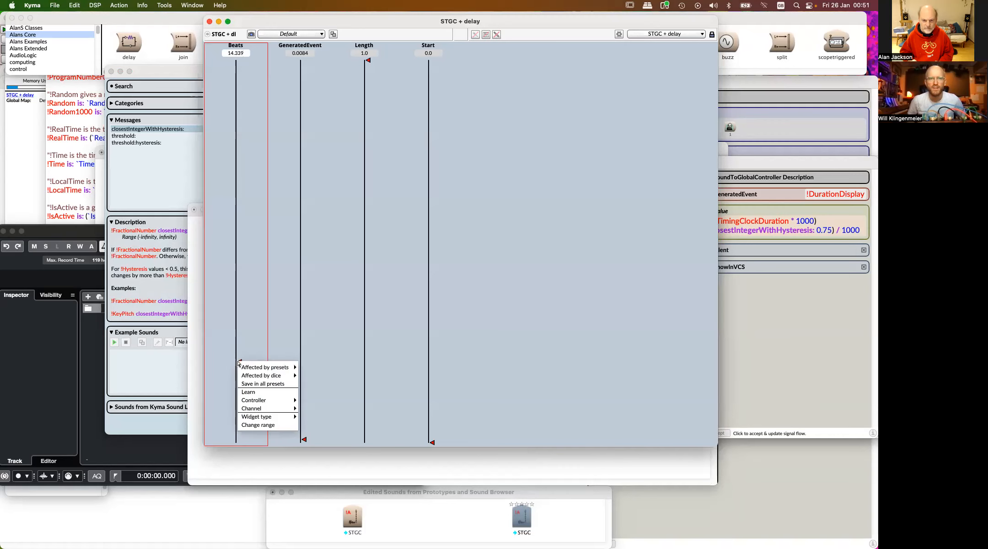
pyautogui.click(269, 425)
pyautogui.press('Tab')
pyautogui.press('Tab')
pyautogui.write('12')
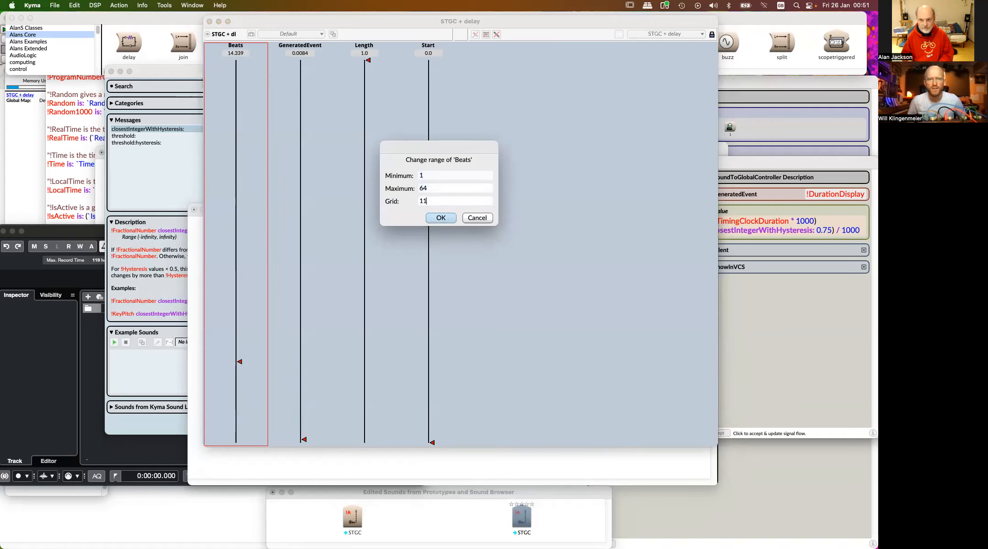
pyautogui.press('Return')
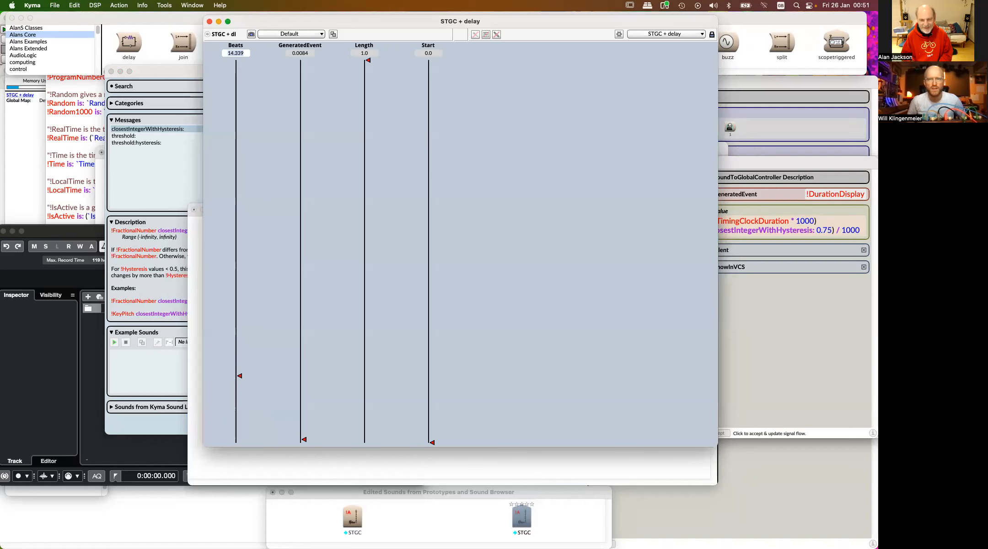
# Change the grid of the Beats control's range to 1, and try Beats values of 1 and 2
pyautogui.rightClick(236, 323)
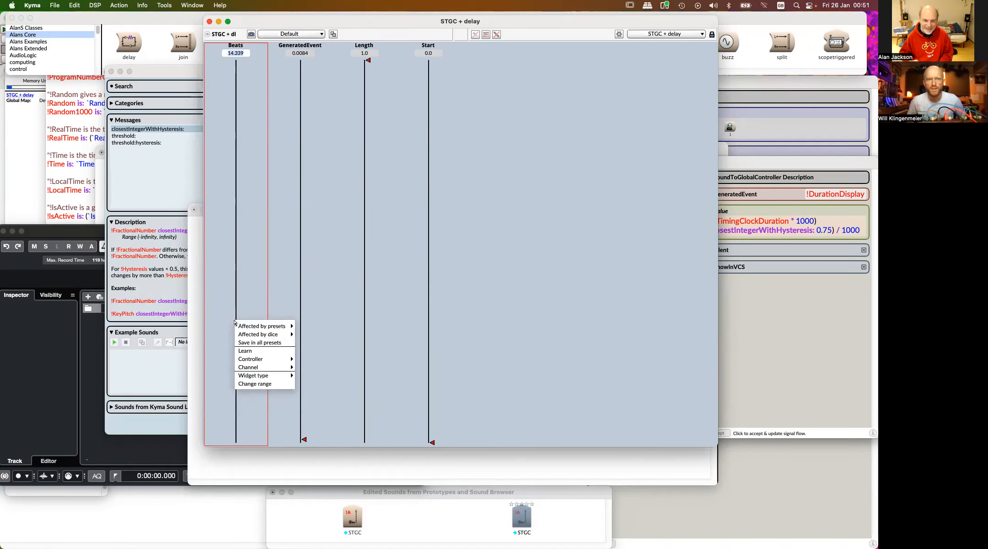
pyautogui.click(264, 384)
pyautogui.doubleClick(434, 200)
pyautogui.write('1')
pyautogui.press('Return')
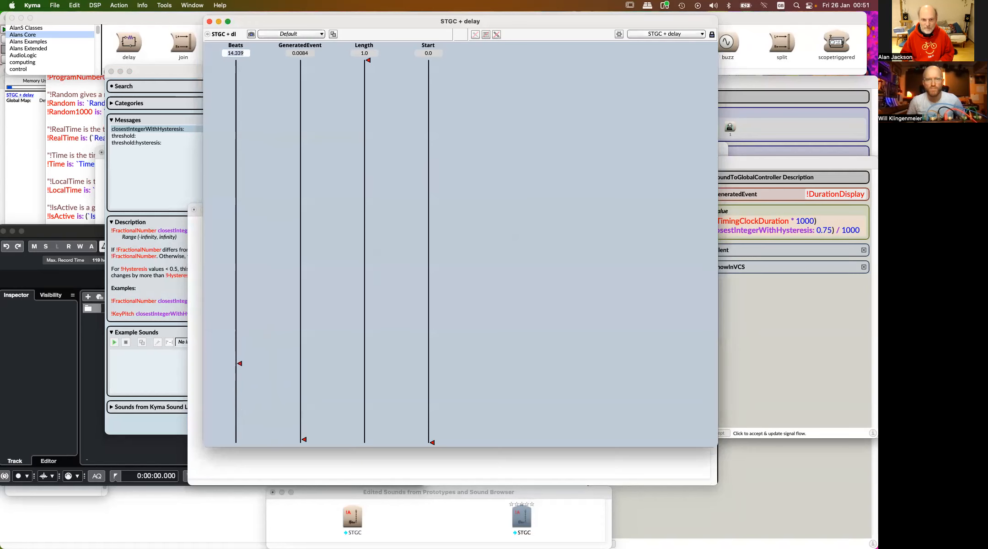
pyautogui.moveTo(252, 376)
pyautogui.mouseDown()
pyautogui.moveTo(239, 408)
pyautogui.moveTo(245, 441)
pyautogui.mouseUp()
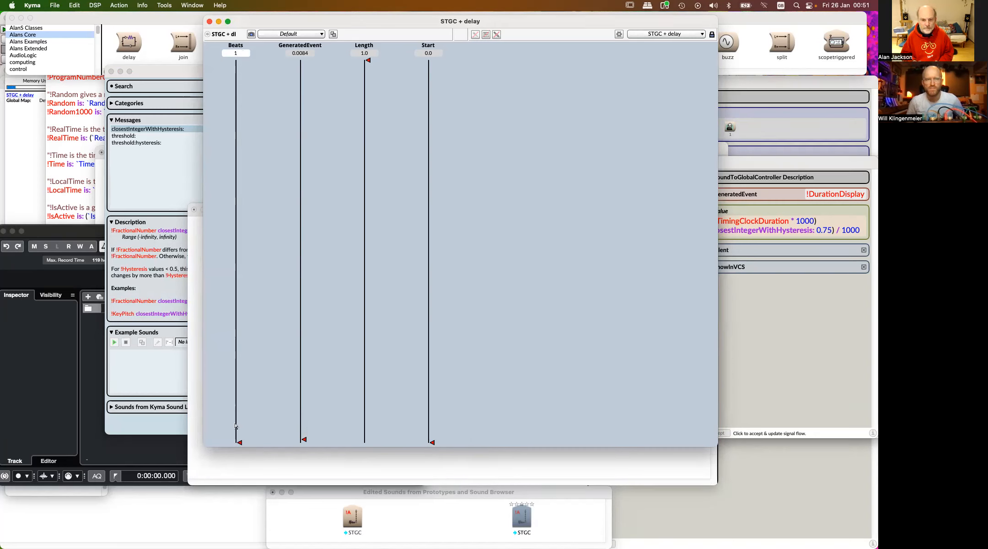
pyautogui.click(242, 438)
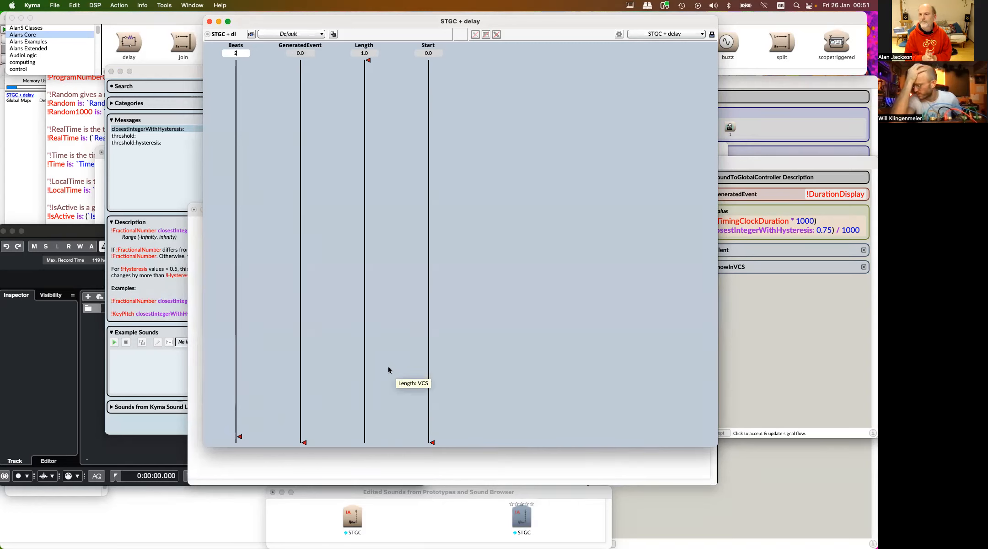
# Set the Sample of SampleWithLiveLoop to bass1 and inspect that file's waveform in the sample editor
pyautogui.click(451, 485)
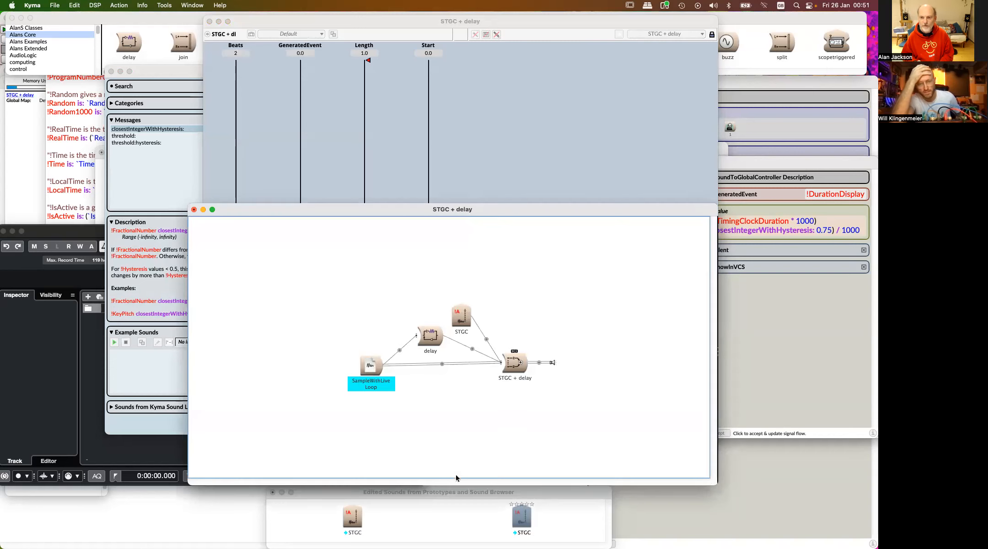
pyautogui.doubleClick(371, 365)
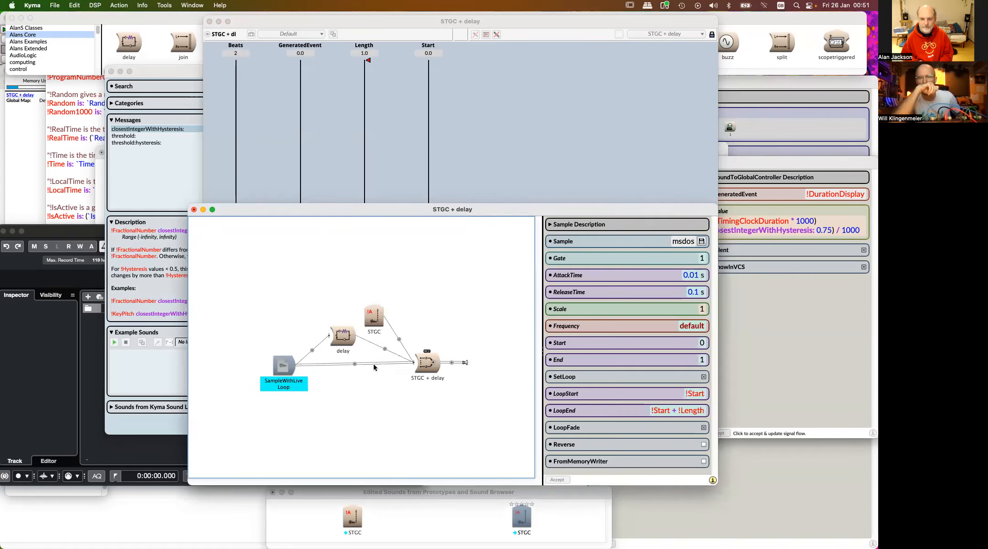
pyautogui.click(701, 241)
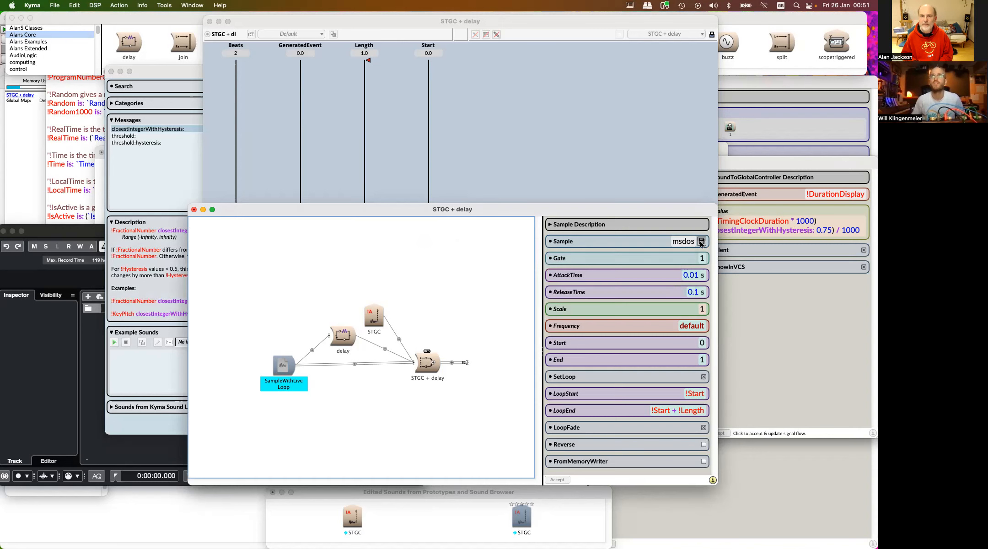
pyautogui.click(686, 420)
pyautogui.click(690, 243)
pyautogui.write('bass1')
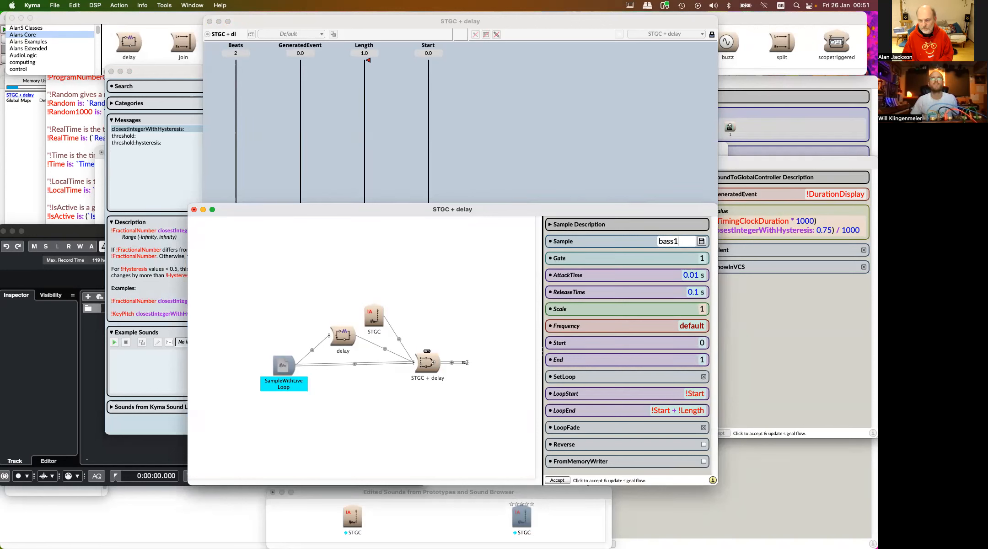
pyautogui.click(446, 297)
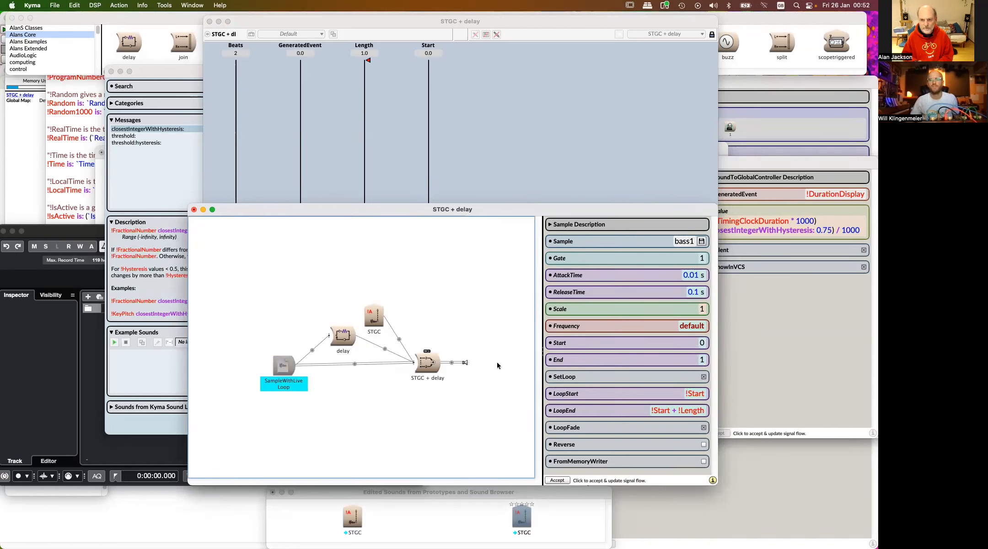
pyautogui.click(702, 241)
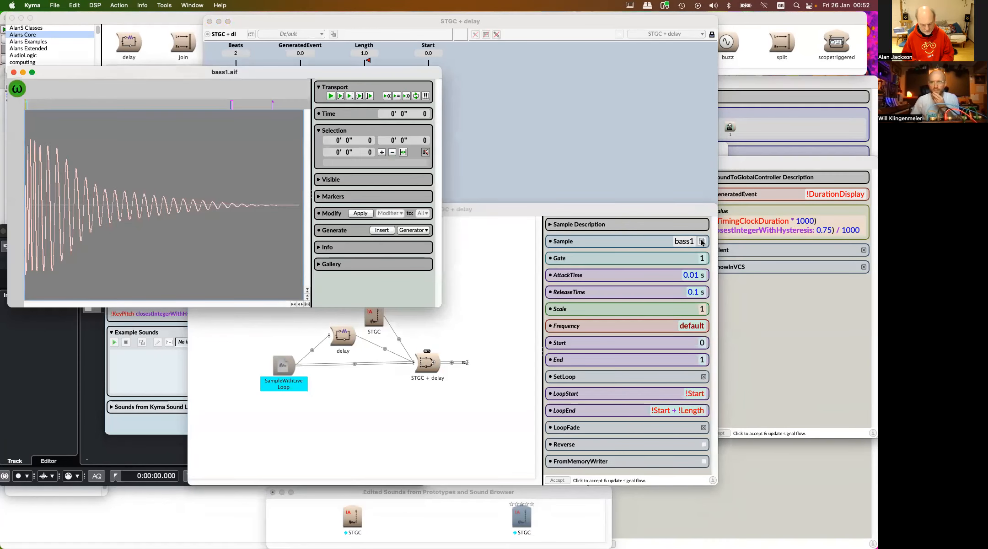
pyautogui.press('super+w')
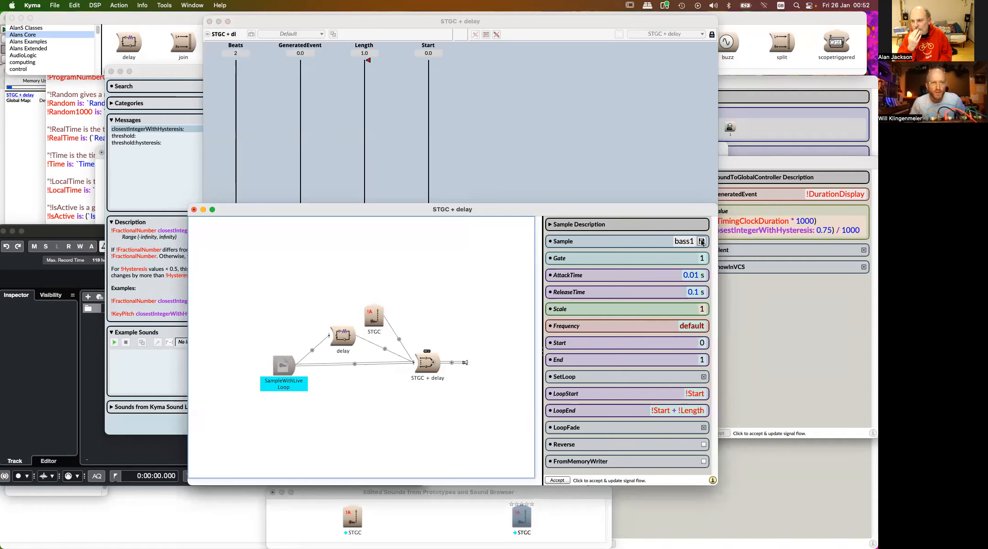
# Set the Sample of SampleWithLiveLoop to sws62title
pyautogui.click(694, 243)
pyautogui.press('super+a')
pyautogui.write('bs')
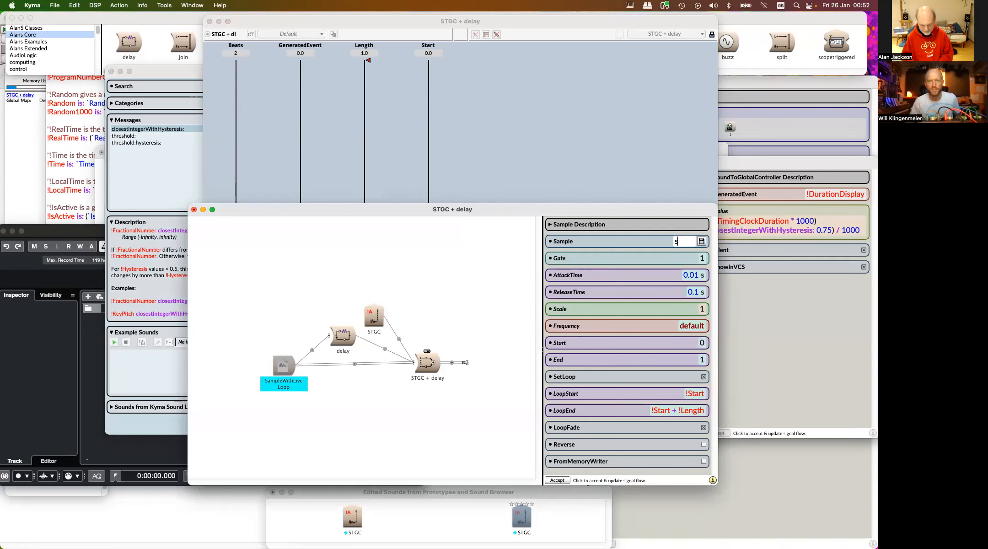
pyautogui.write('ws6')
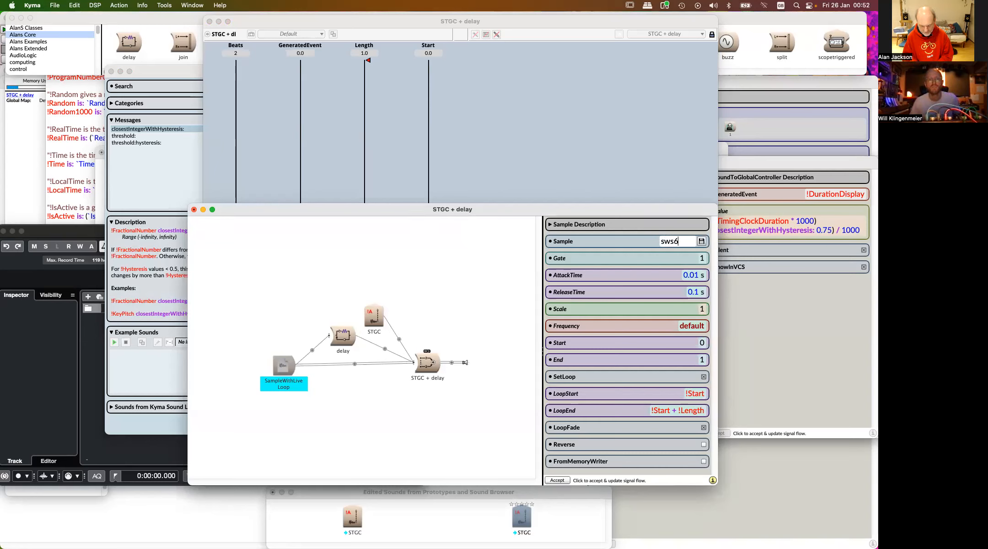
pyautogui.write('2title')
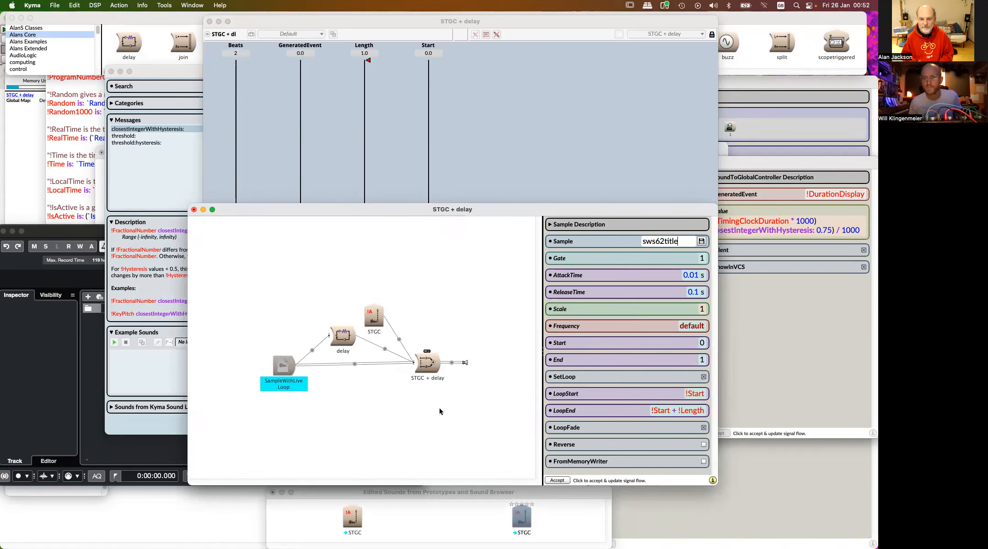
# Set the Sample of SampleWithLiveLoop to SwS - 062 Tidal.aif and apply the change
pyautogui.click(499, 355)
pyautogui.press('super+Tab')
pyautogui.press('super+Tab')
pyautogui.press('super+Tab')
pyautogui.press('super+Tab')
pyautogui.press('super+Tab')
pyautogui.press('super+Tab')
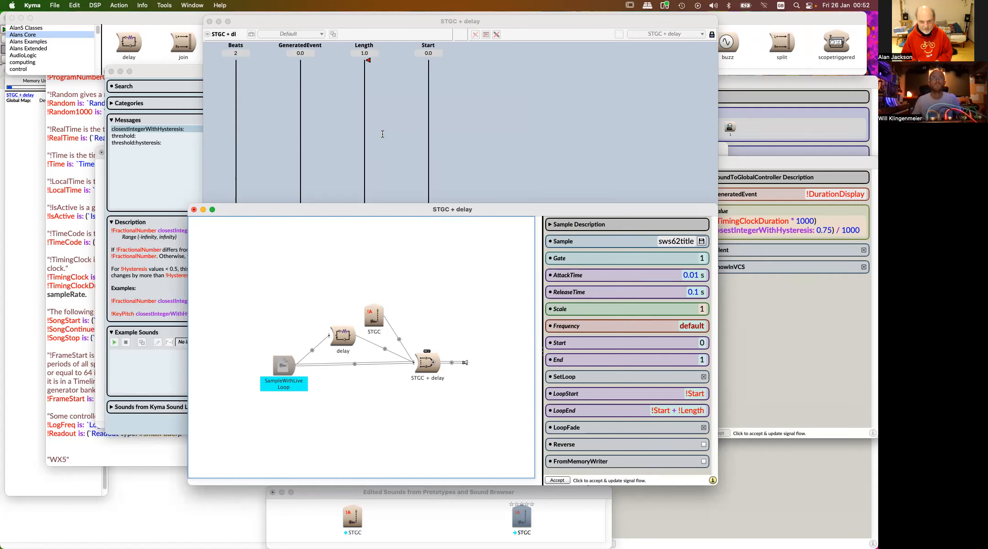
pyautogui.click(611, 243)
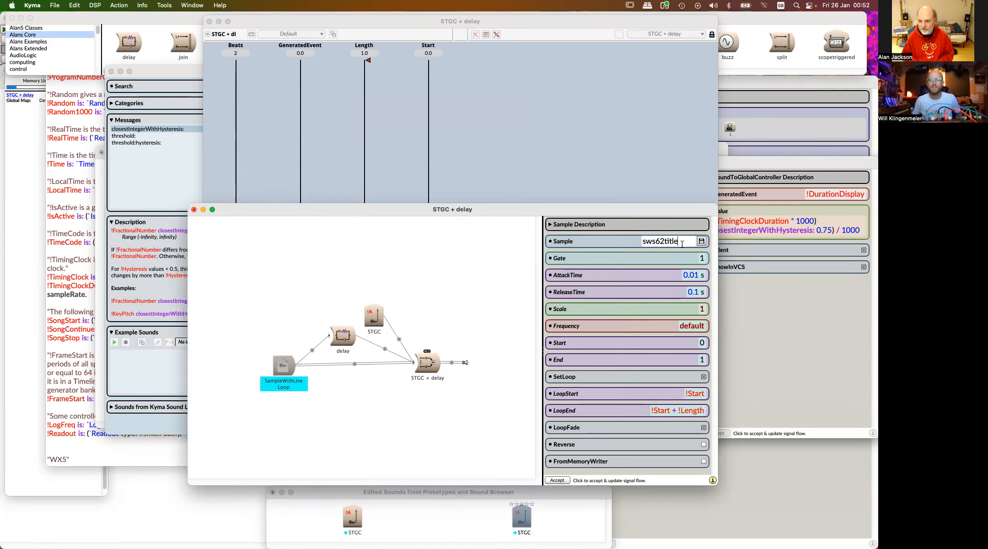
pyautogui.press('super+v')
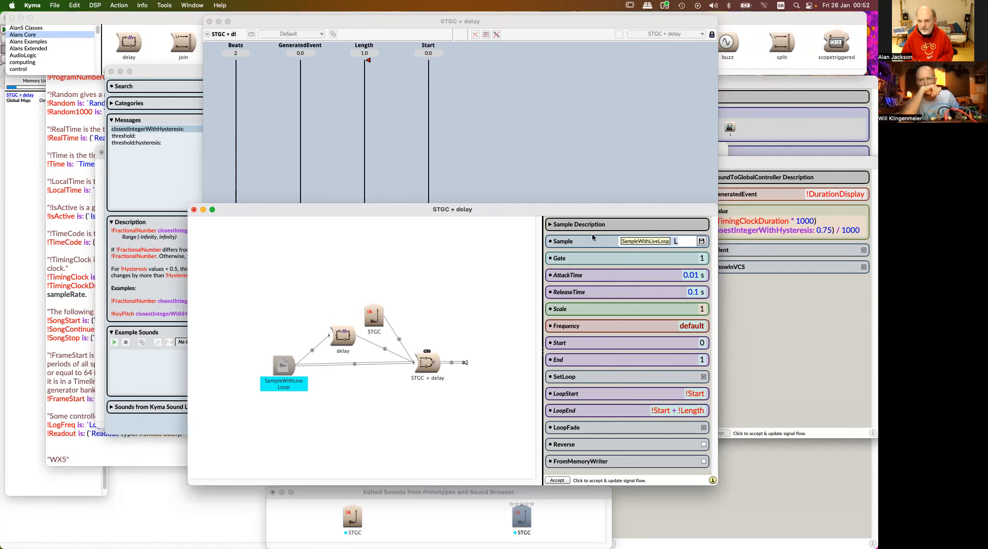
pyautogui.doubleClick(480, 339)
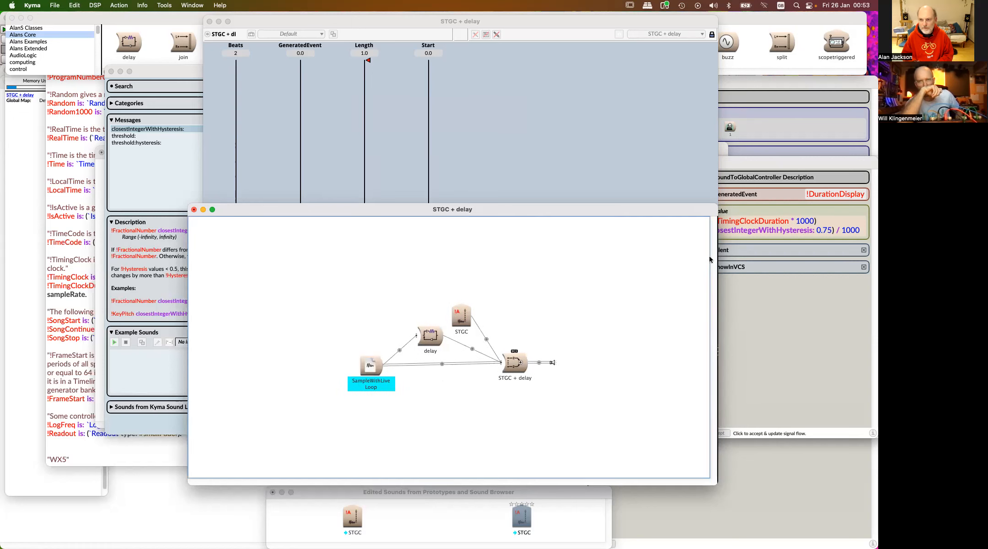
pyautogui.doubleClick(371, 369)
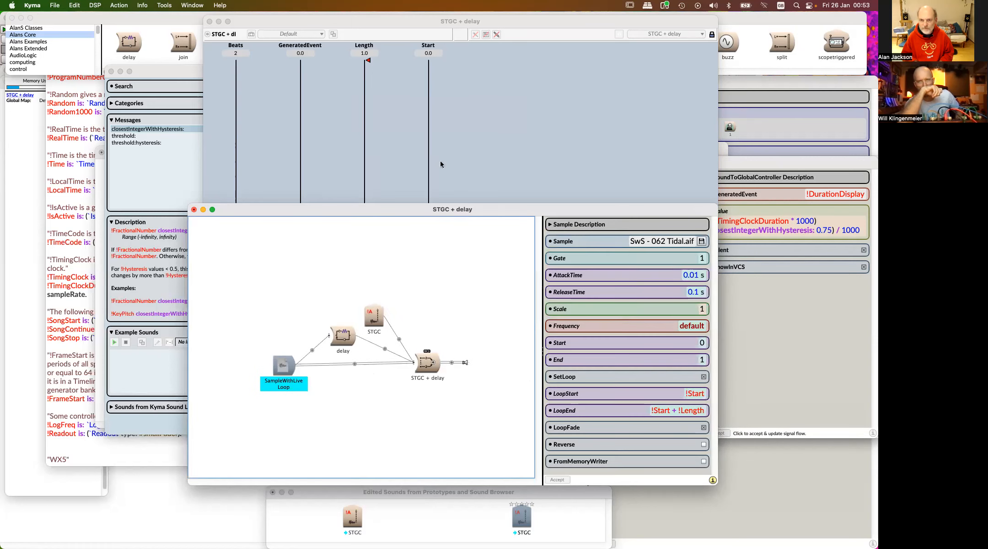
# Inspect the waveform of SwS - 062 Tidal.aif in the sample editor, and close it
pyautogui.click(703, 242)
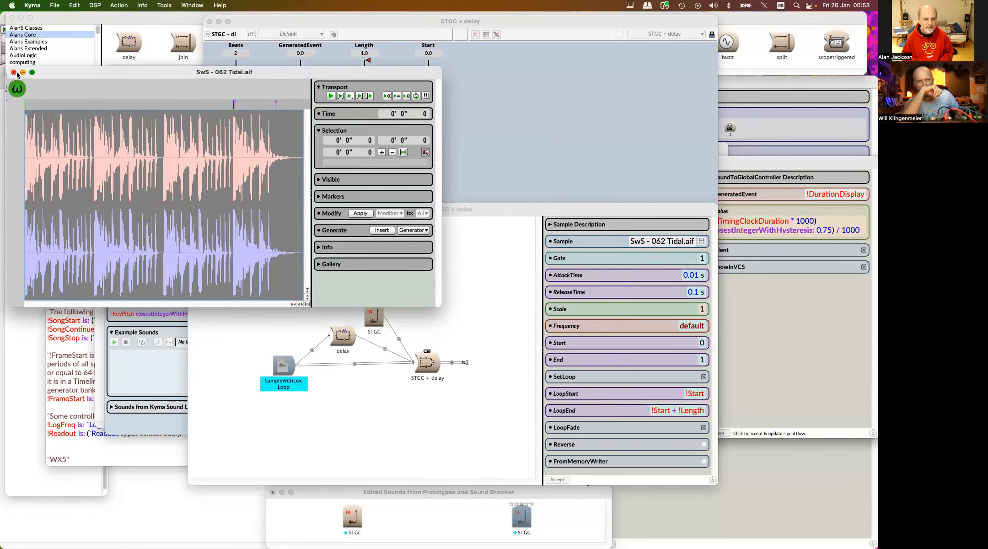
pyautogui.click(14, 72)
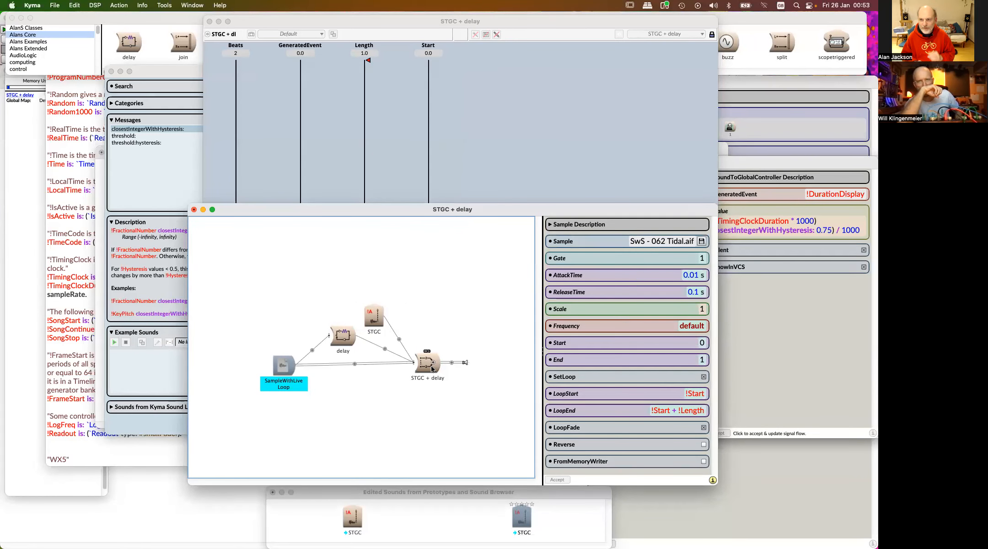
pyautogui.moveTo(432, 368)
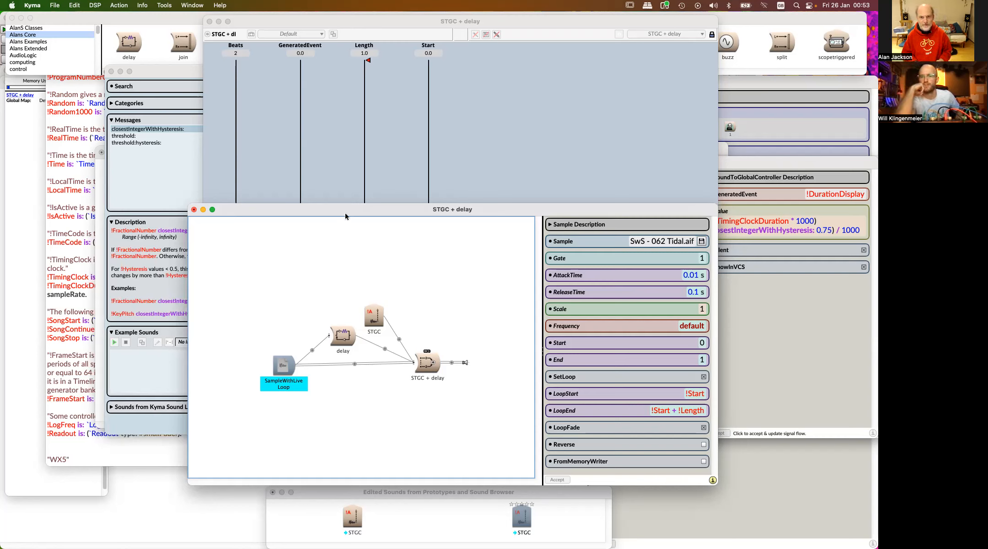
# Switch to Cubase, stop playback and set the project tempo to 62 BPM
pyautogui.moveTo(354, 213); pyautogui.dragTo(401, 154)
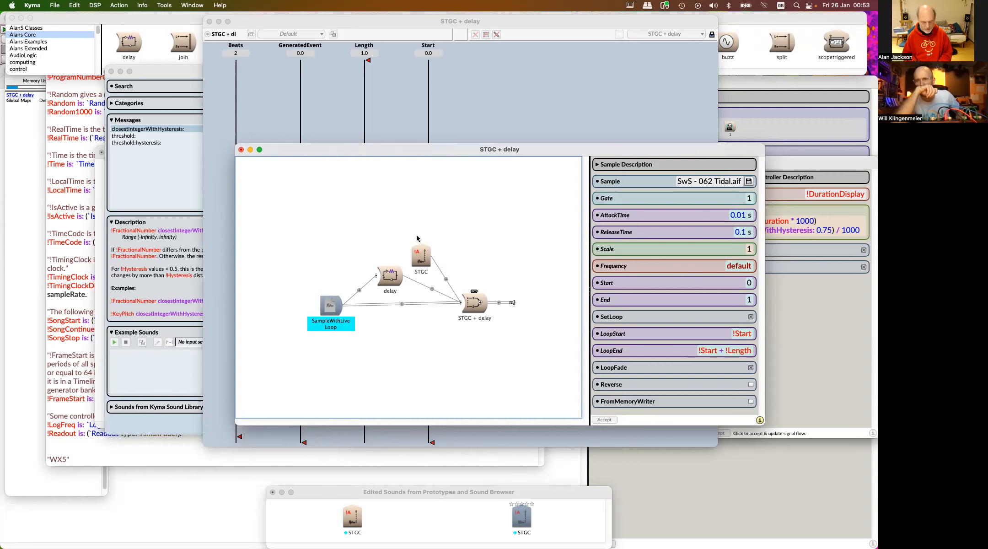
pyautogui.press('super+Tab')
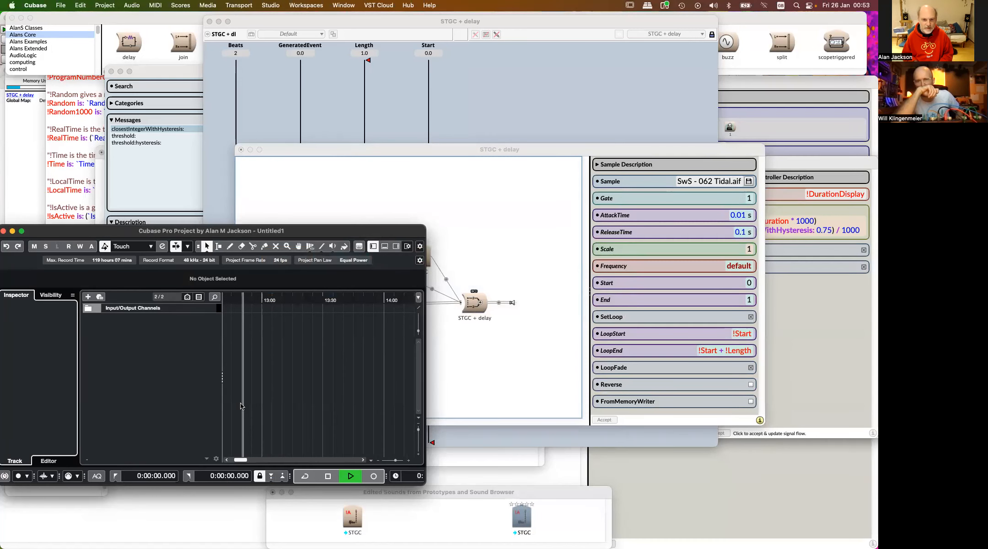
pyautogui.click(328, 478)
pyautogui.moveTo(426, 484); pyautogui.dragTo(699, 399)
pyautogui.doubleClick(592, 393)
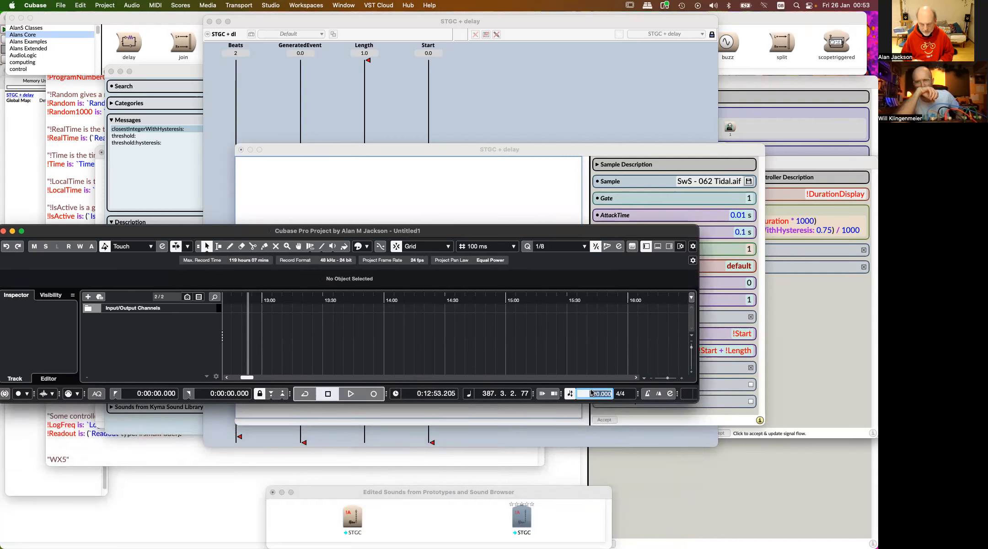
pyautogui.write('62')
pyautogui.press('Return')
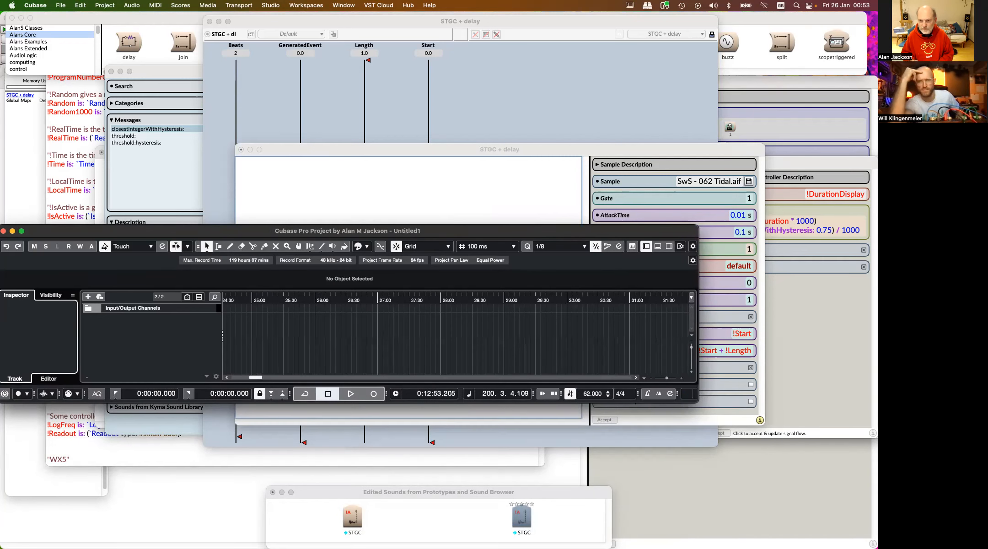
# Reposition the Cubase project clear of the signal flow, start its playback and return to Kyma
pyautogui.moveTo(461, 236); pyautogui.dragTo(506, 382)
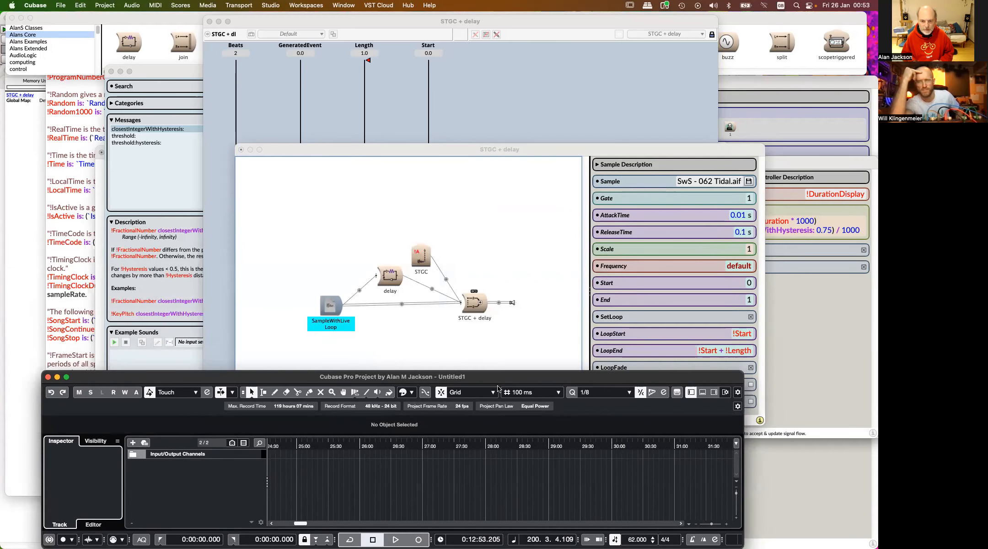
pyautogui.click(397, 540)
pyautogui.click(474, 268)
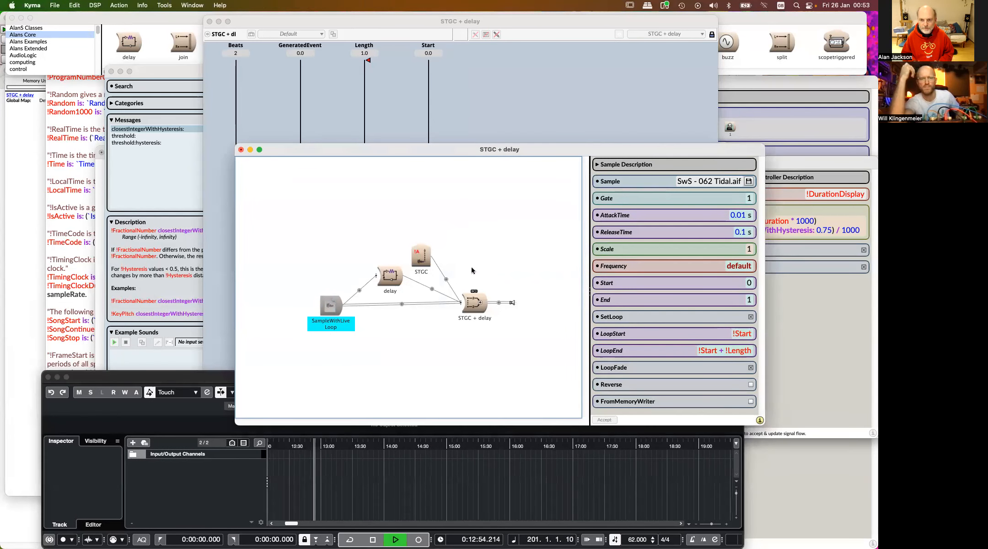
# Play the STGC + delay sound and try Beats values of 2 and 1
pyautogui.click(476, 304)
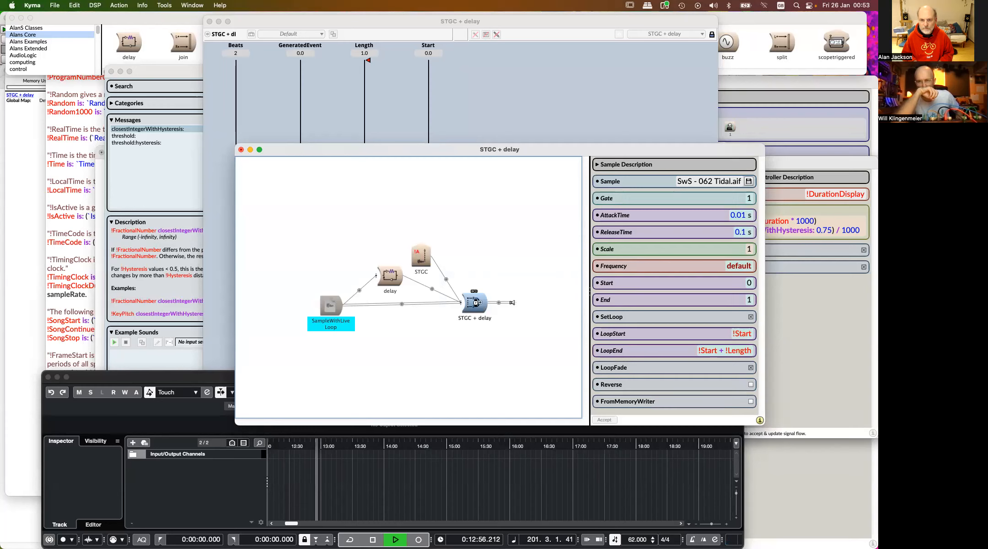
pyautogui.press('space')
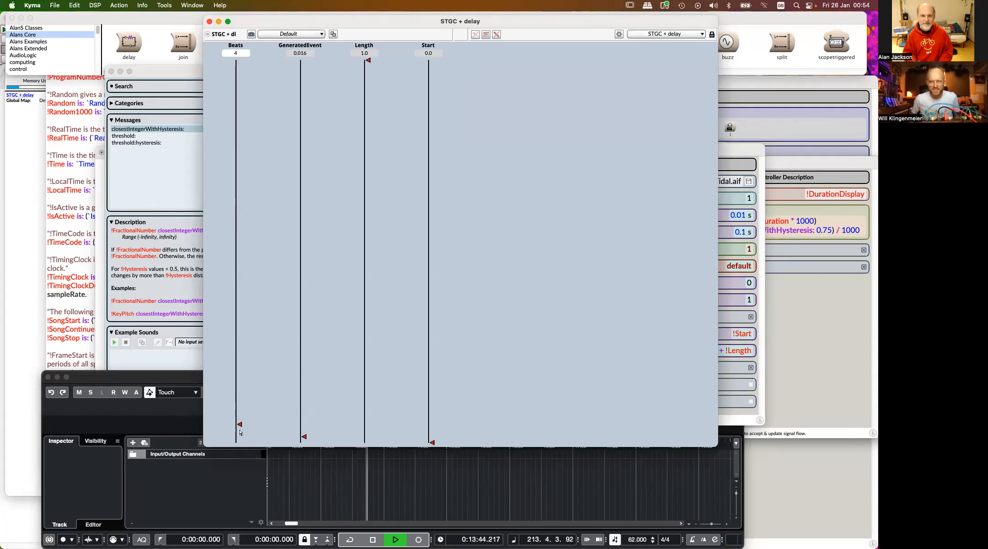
pyautogui.click(239, 433)
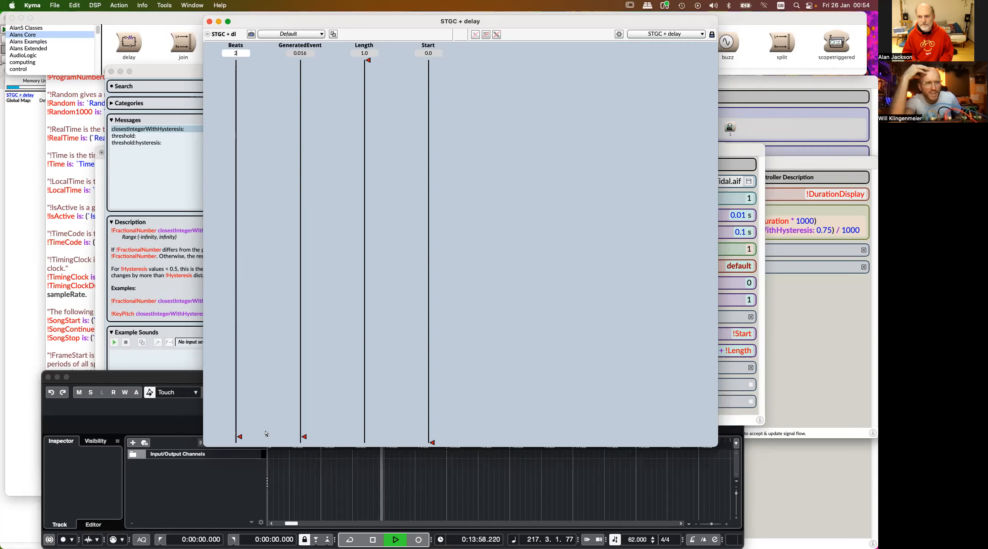
pyautogui.moveTo(243, 442); pyautogui.dragTo(240, 443)
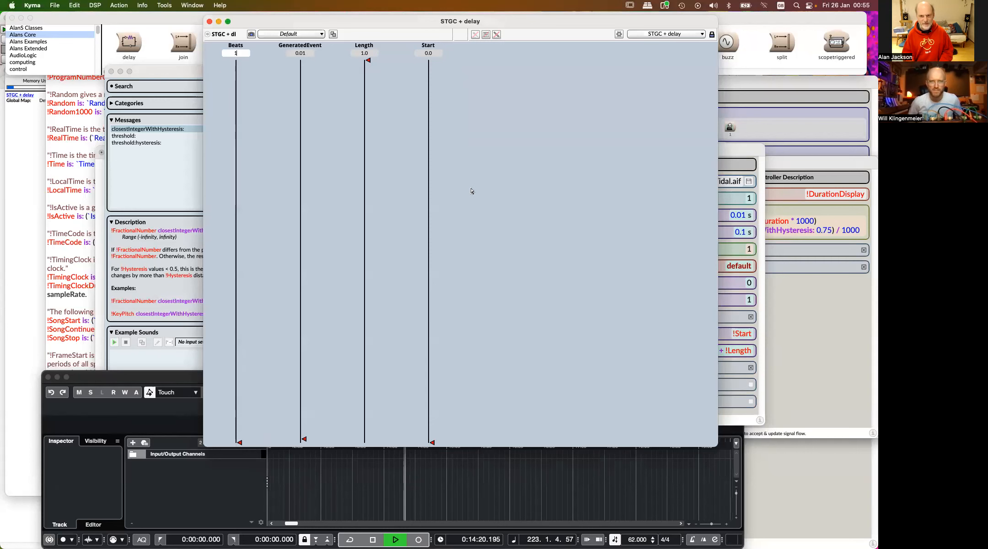
# Set the Scale parameter of the delay sound to !Scale
pyautogui.press('super+grave')
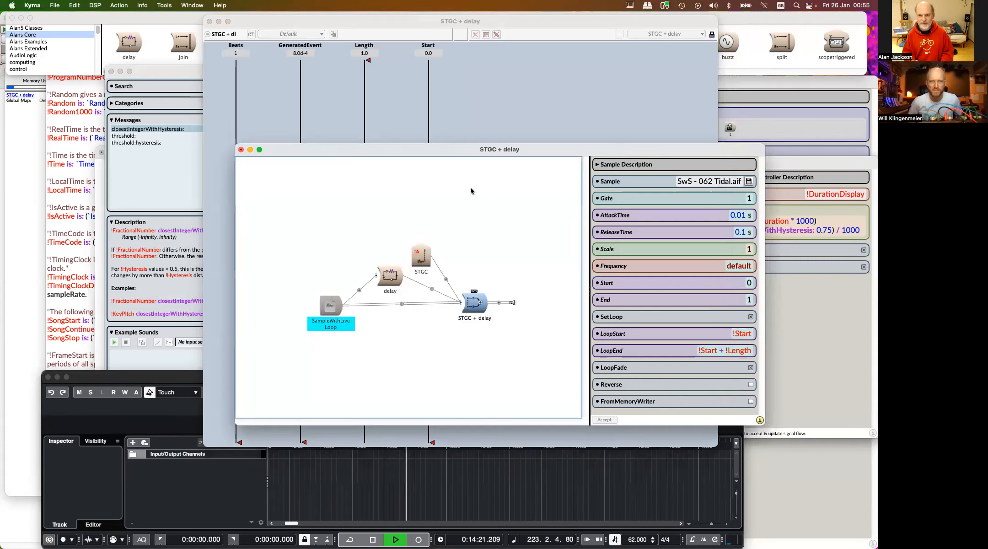
pyautogui.click(395, 280)
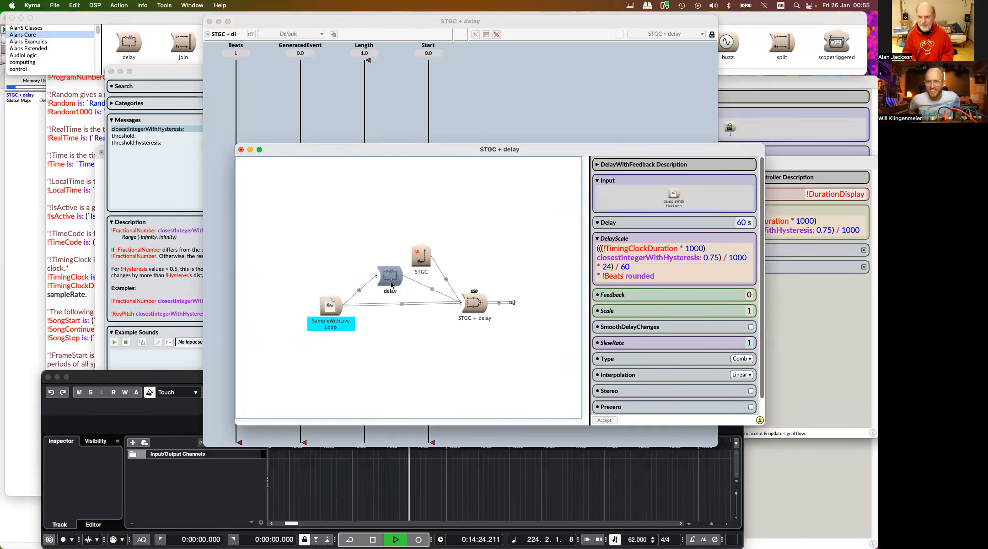
pyautogui.click(749, 310)
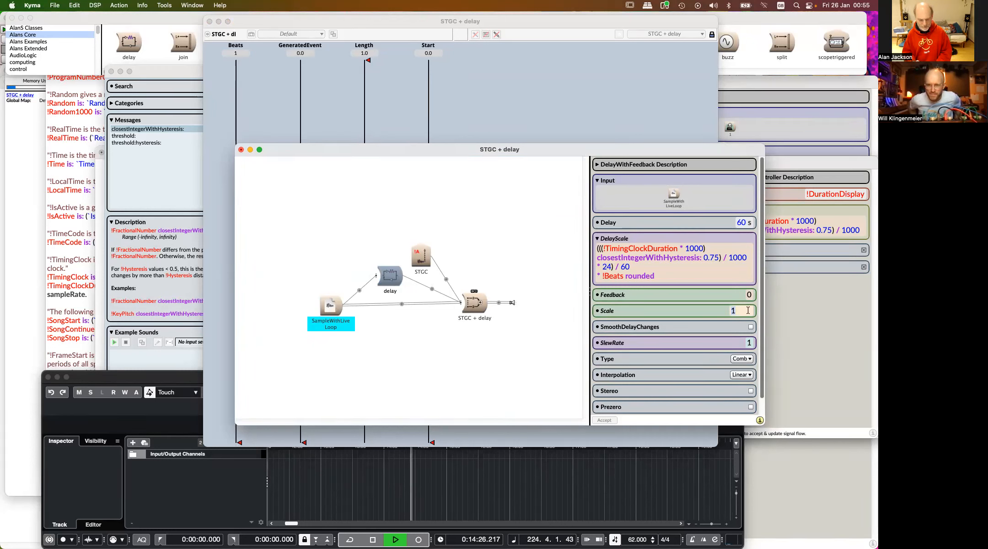
pyautogui.write('!')
pyautogui.click(533, 257)
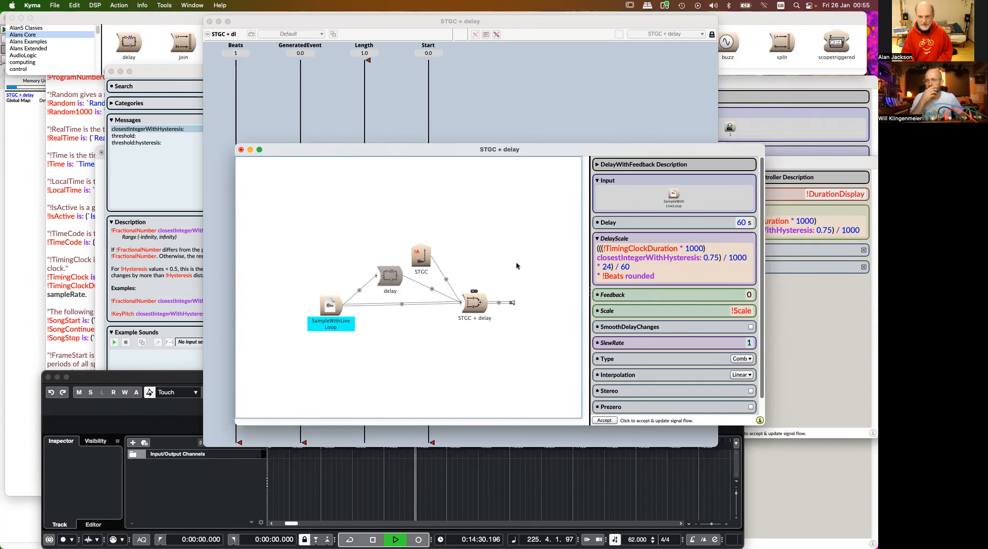
pyautogui.press('super+f')
pyautogui.write('pa')
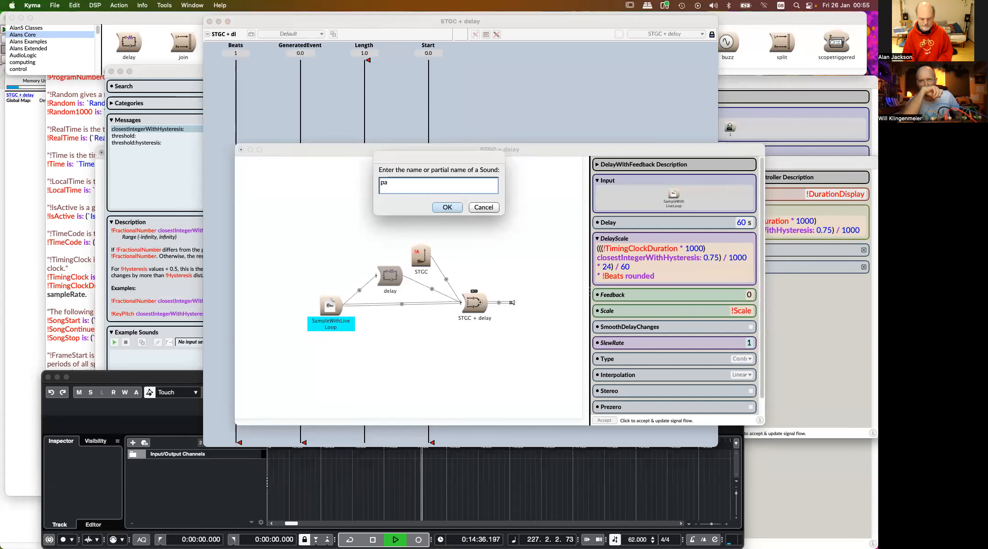
pyautogui.press('Escape')
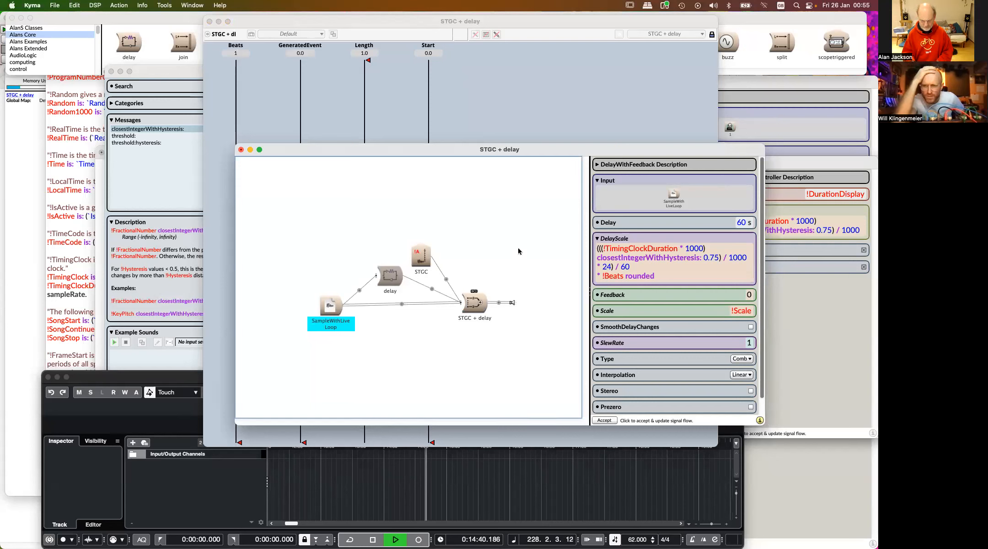
# Find the join prototype and insert it between delay and STGC + delay
pyautogui.press('super+f')
pyautogui.write('join')
pyautogui.press('Return')
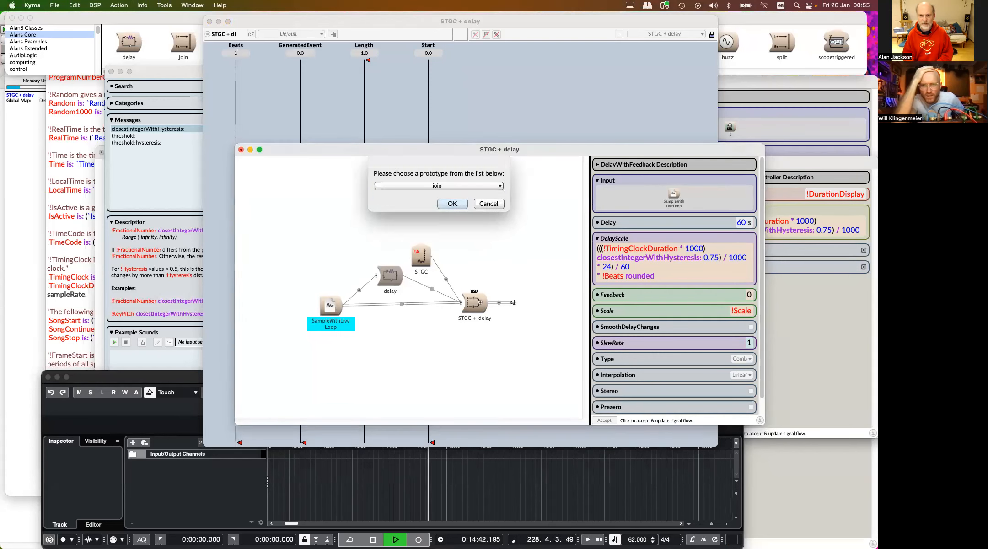
pyautogui.press('Return')
pyautogui.moveTo(187, 42); pyautogui.dragTo(439, 293)
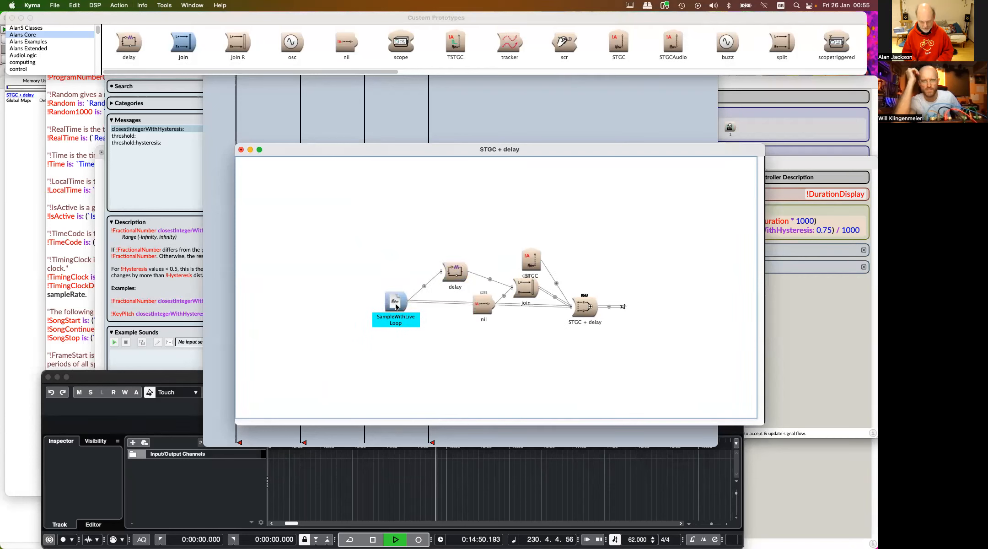
# Replace the Right input of join with SampleWithLiveLoop and expand join's inputs in the signal flow
pyautogui.doubleClick(536, 290)
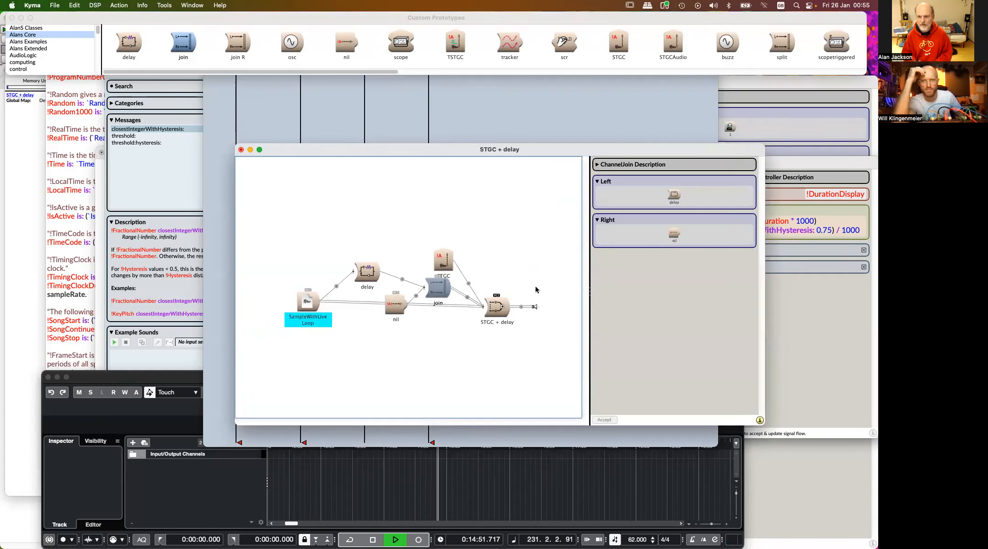
pyautogui.click(659, 233)
pyautogui.press('super+v')
pyautogui.click(446, 208)
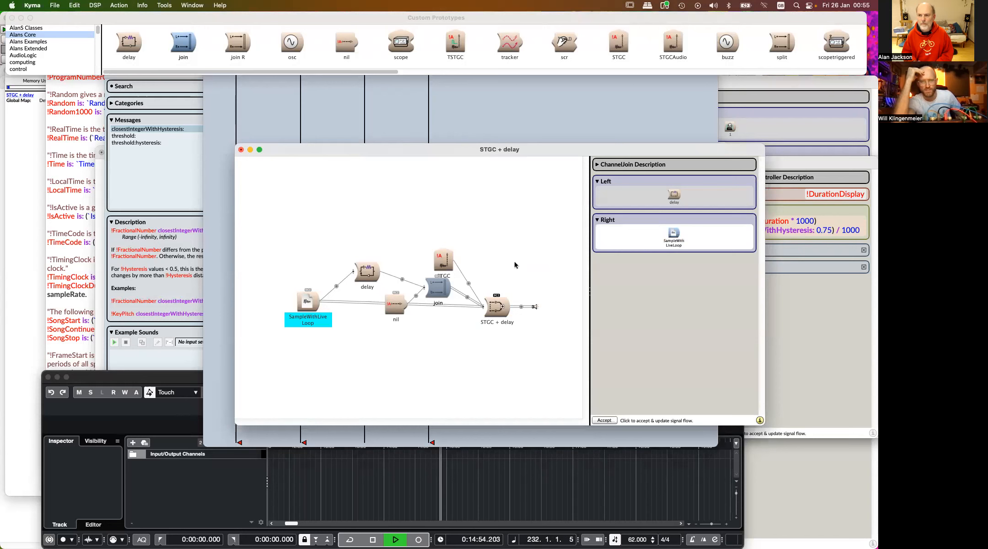
pyautogui.click(510, 288)
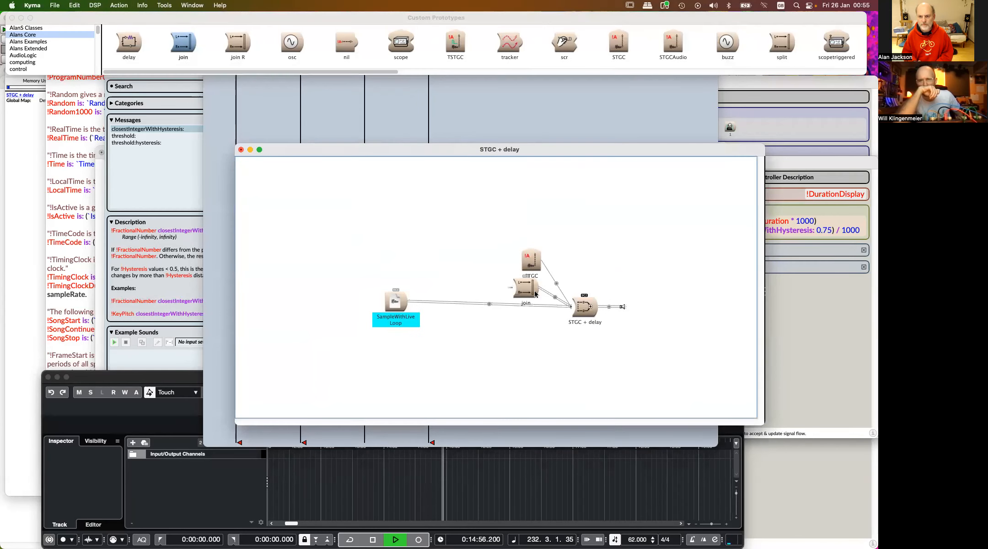
pyautogui.click(511, 289)
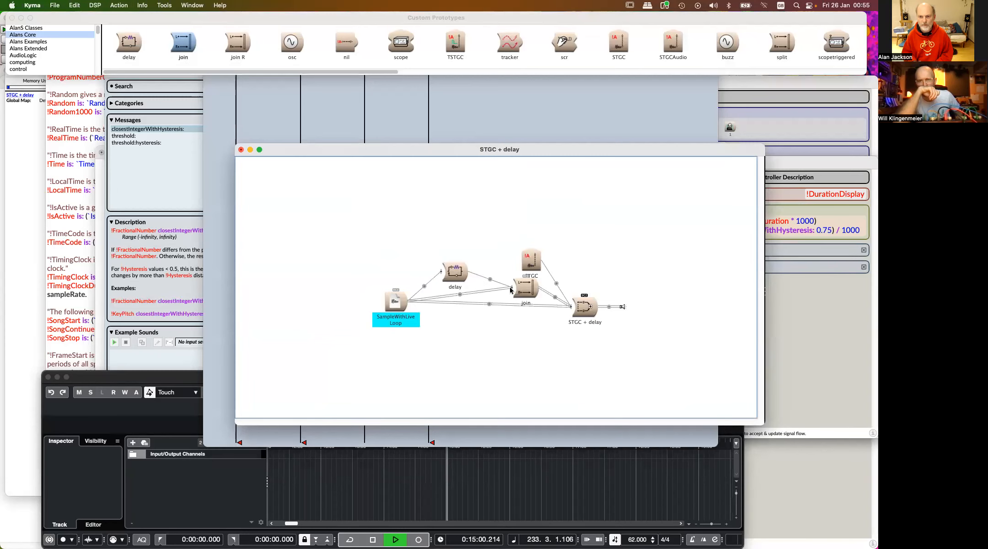
# Remove the direct SampleWithLiveLoop input from STGC + delay and rearrange the signal flow around join
pyautogui.click(590, 309)
pyautogui.click(674, 200)
pyautogui.press('Delete')
pyautogui.click(533, 260)
pyautogui.moveTo(525, 292); pyautogui.dragTo(473, 306)
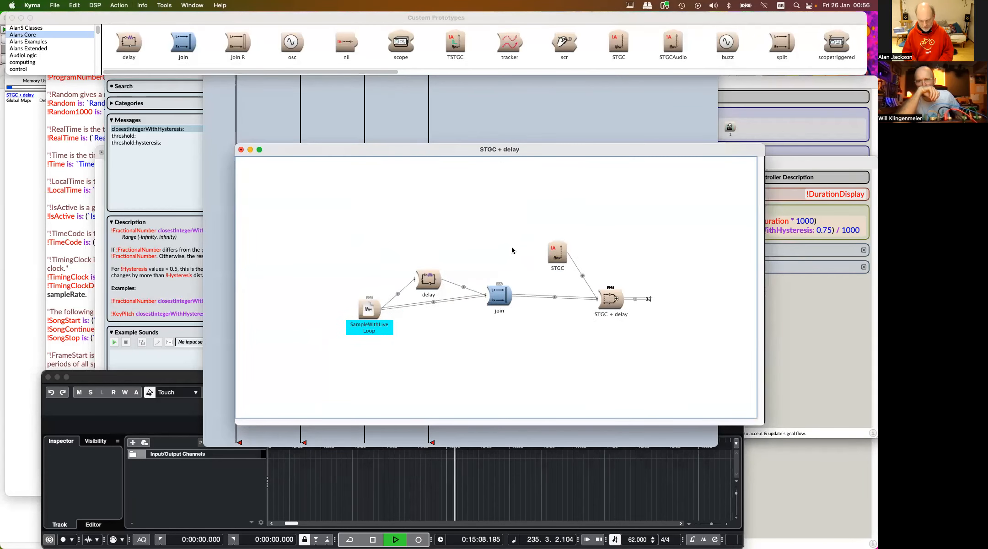
# Find the spread prototype, insert it between join and STGC + delay, and open its parameters
pyautogui.press('super+f')
pyautogui.write('spread')
pyautogui.press('Return')
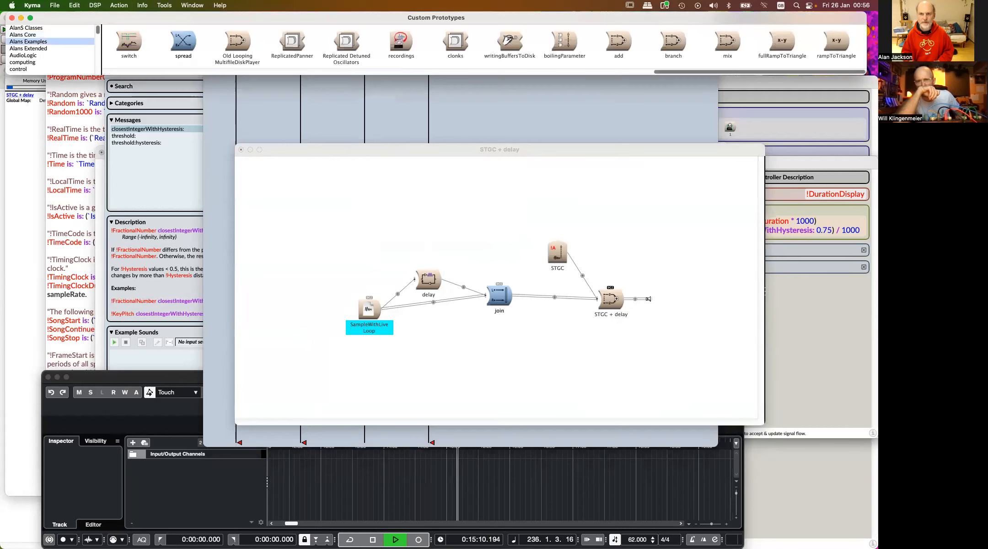
pyautogui.moveTo(188, 46); pyautogui.dragTo(532, 295)
pyautogui.doubleClick(532, 295)
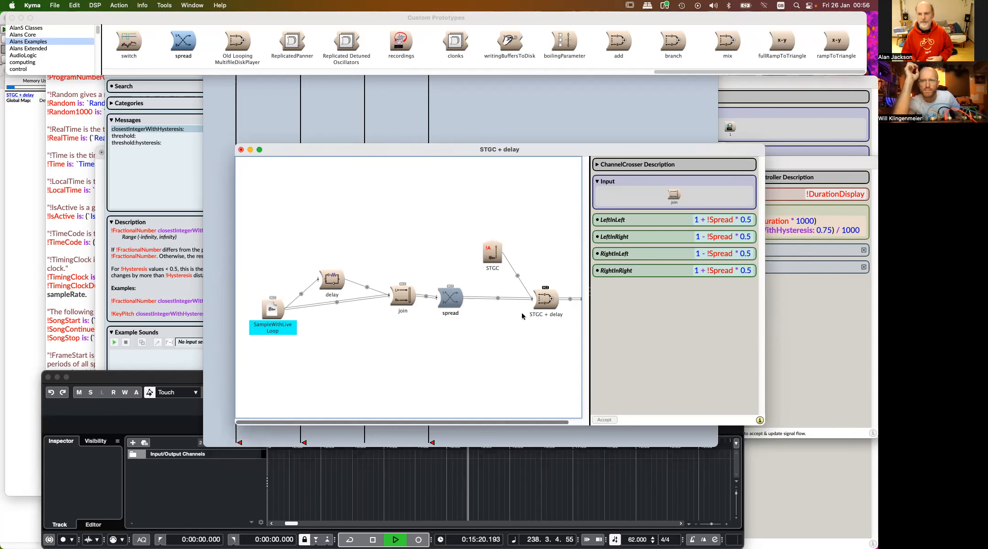
# Play the STGC + delay sound and raise its Spread control to about 0.84
pyautogui.click(552, 301)
pyautogui.hotkey('ctrl', 'space')
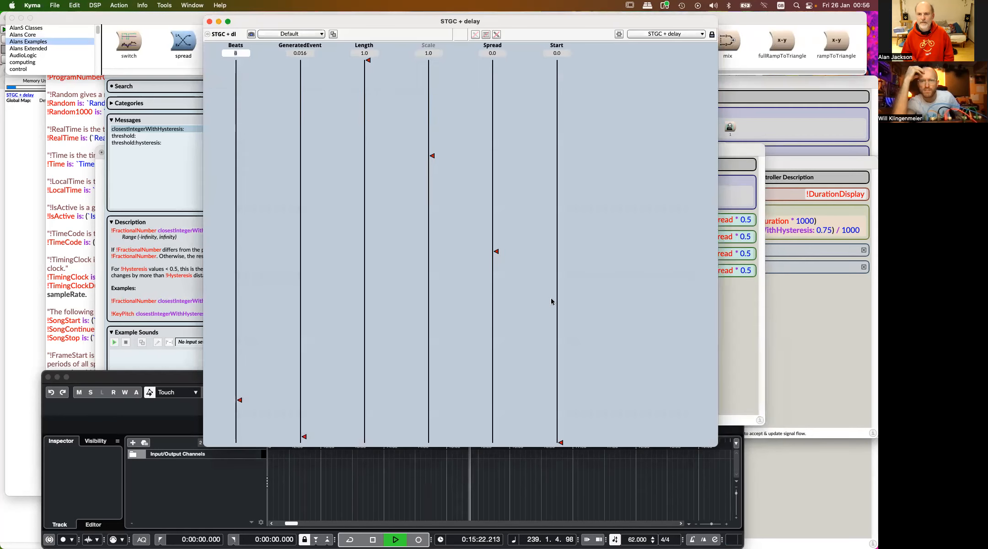
pyautogui.moveTo(496, 247); pyautogui.dragTo(497, 170)
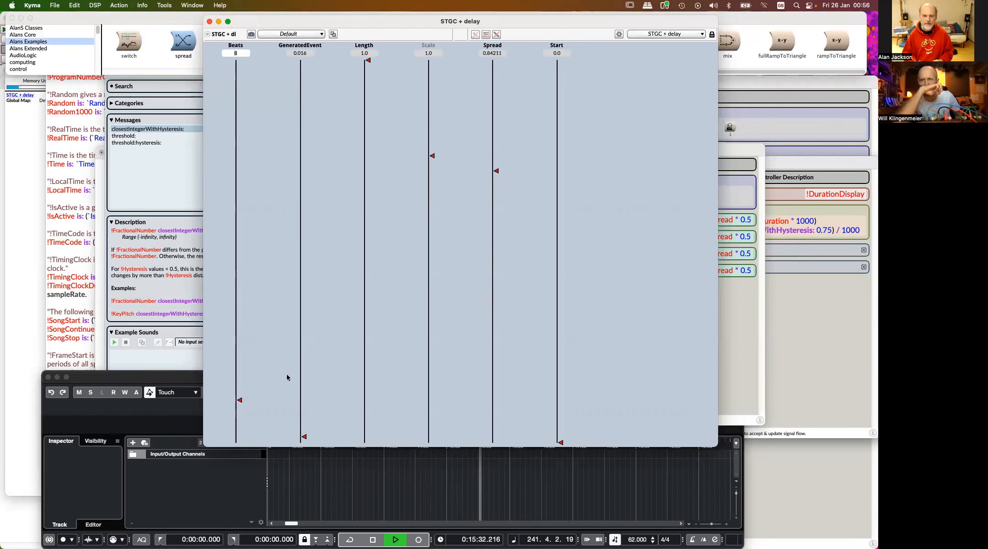
# Lower the Beats control of the playing sound to 2, followed by 1
pyautogui.moveTo(239, 400); pyautogui.dragTo(242, 438)
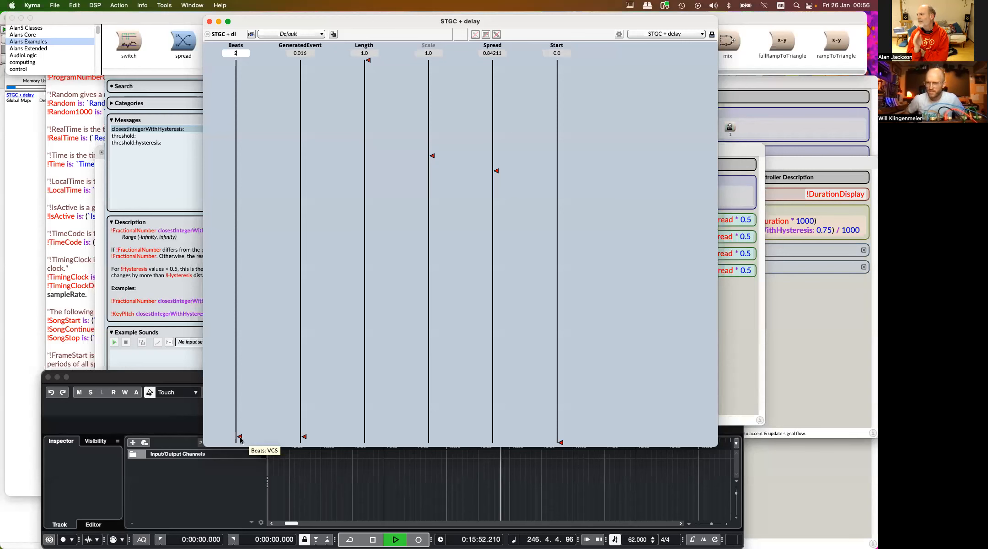
pyautogui.moveTo(240, 440); pyautogui.dragTo(241, 446)
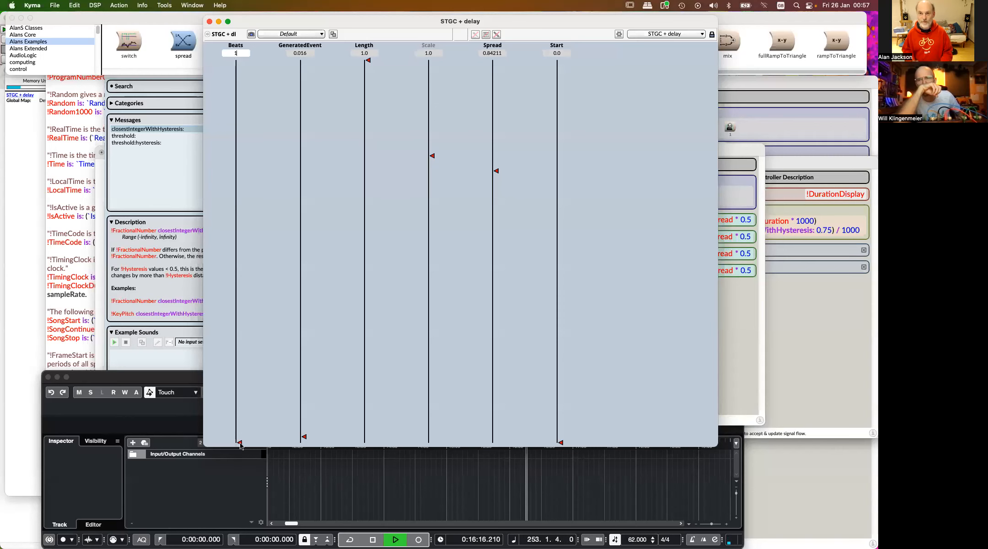
# Set the delay's Feedback parameter to !Turnips and play the STGC + delay sound again
pyautogui.press('super+grave')
pyautogui.click(333, 278)
pyautogui.click(750, 296)
pyautogui.write('!Turnips')
pyautogui.click(551, 249)
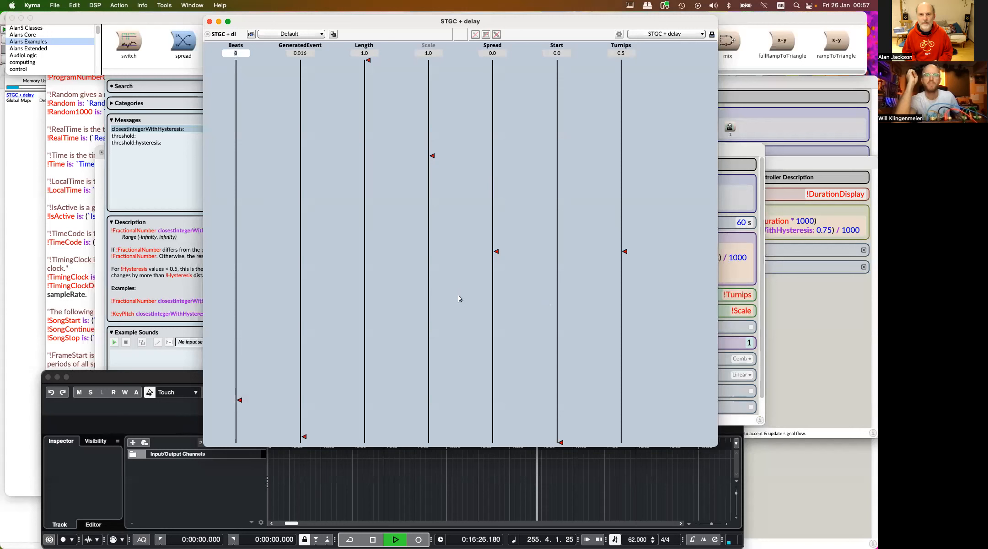
# Set the Beats control to 4, Spread to about 0.64 and Turnips to about 0.93
pyautogui.click(238, 431)
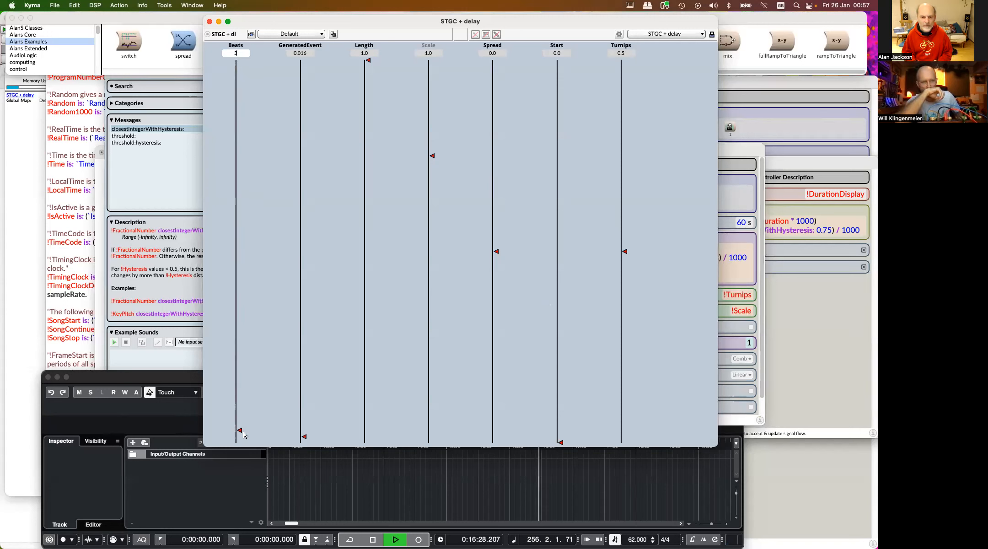
pyautogui.click(239, 424)
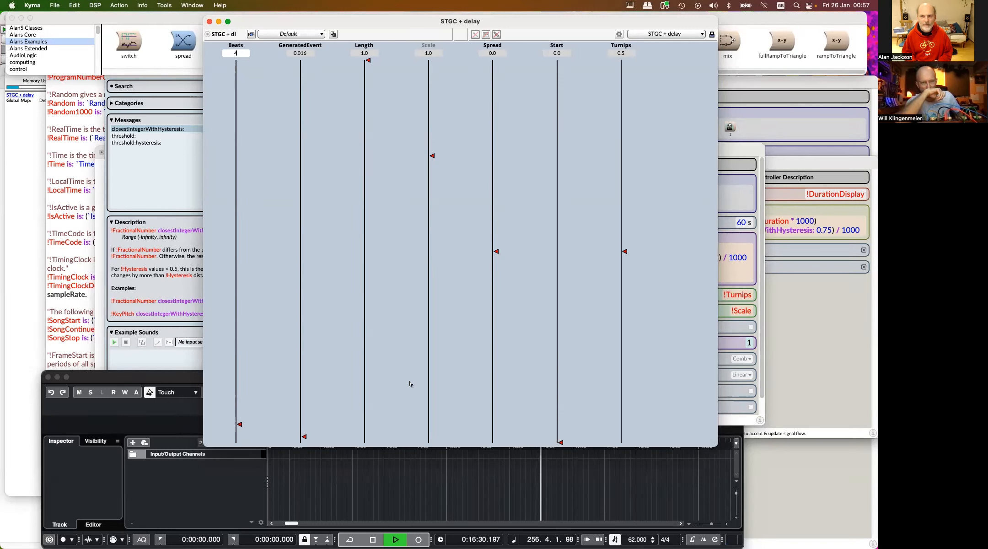
pyautogui.moveTo(498, 152); pyautogui.dragTo(500, 157)
pyautogui.moveTo(626, 241); pyautogui.dragTo(625, 83)
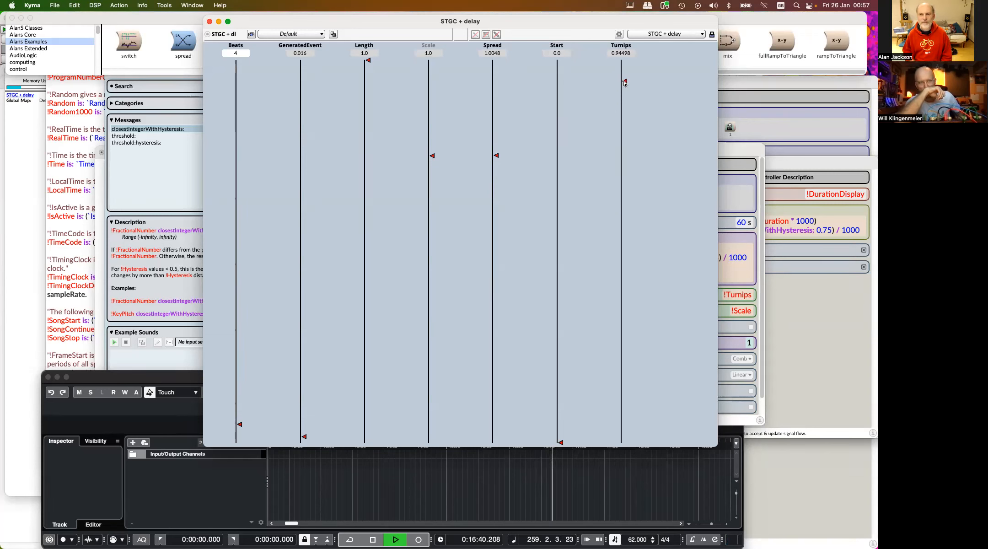
pyautogui.moveTo(494, 201); pyautogui.dragTo(496, 191)
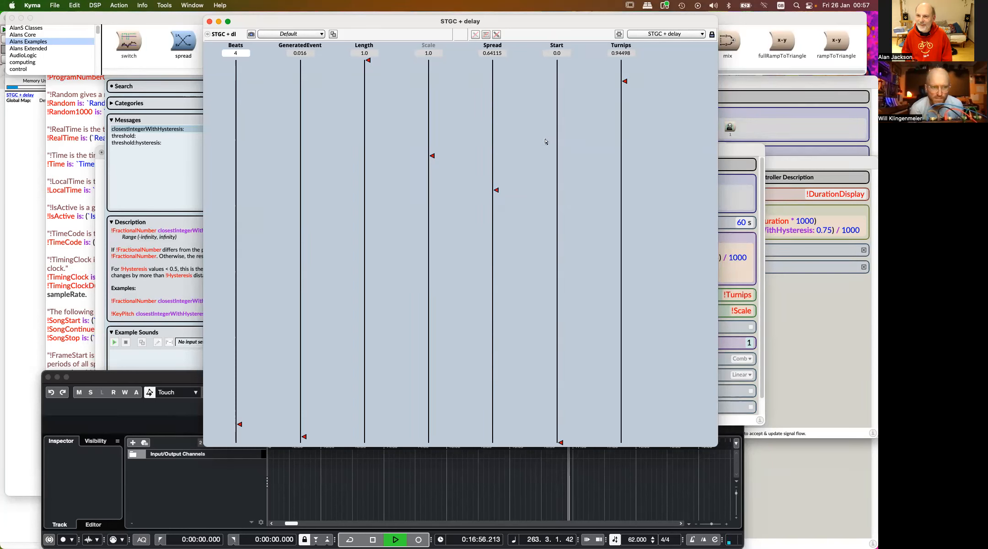
pyautogui.moveTo(625, 80)
pyautogui.mouseDown()
pyautogui.moveTo(625, 70)
pyautogui.moveTo(626, 87)
pyautogui.mouseUp()
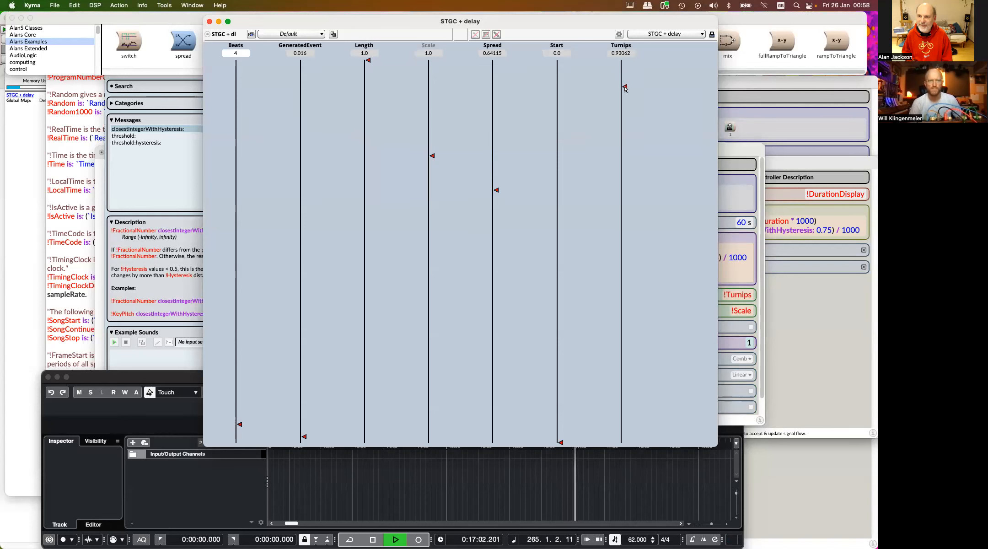
# Save the current control values as a preset named "test clock"
pyautogui.click(250, 36)
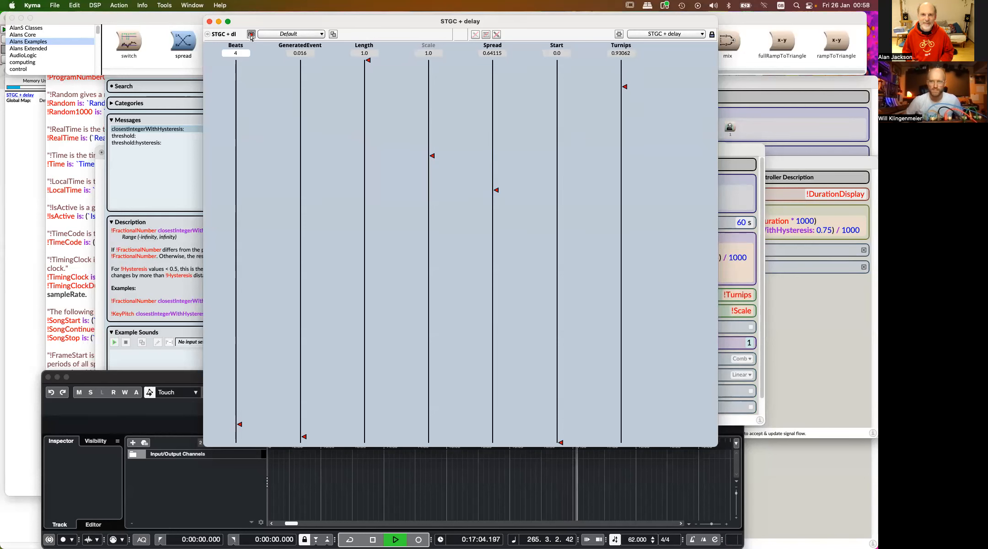
pyautogui.write('test clock')
pyautogui.press('Return')
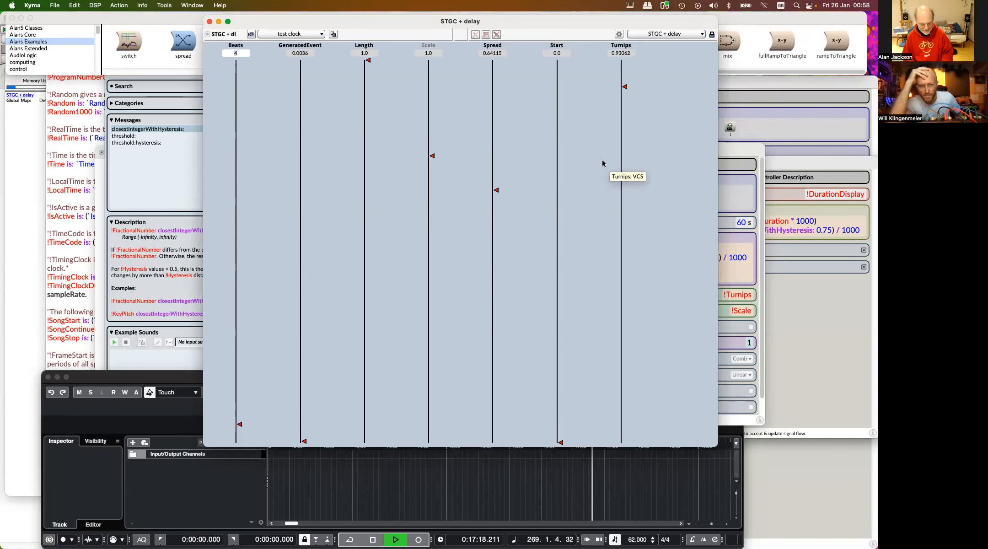
# Separate "* 24) / 60" from the clock rounding in the delay's DelayScale expression with blank lines, and open the expression in the large text editor
pyautogui.press('super+grave')
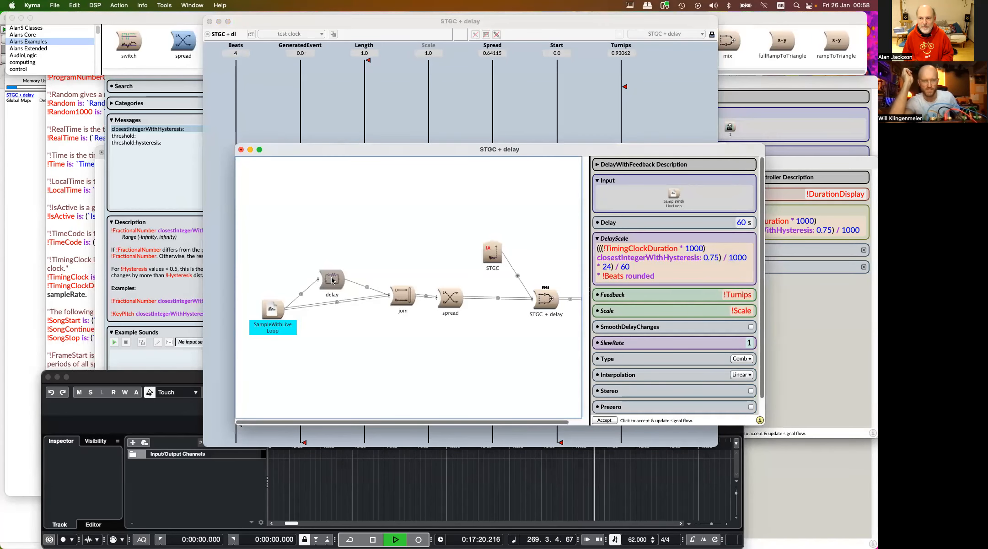
pyautogui.click(677, 265)
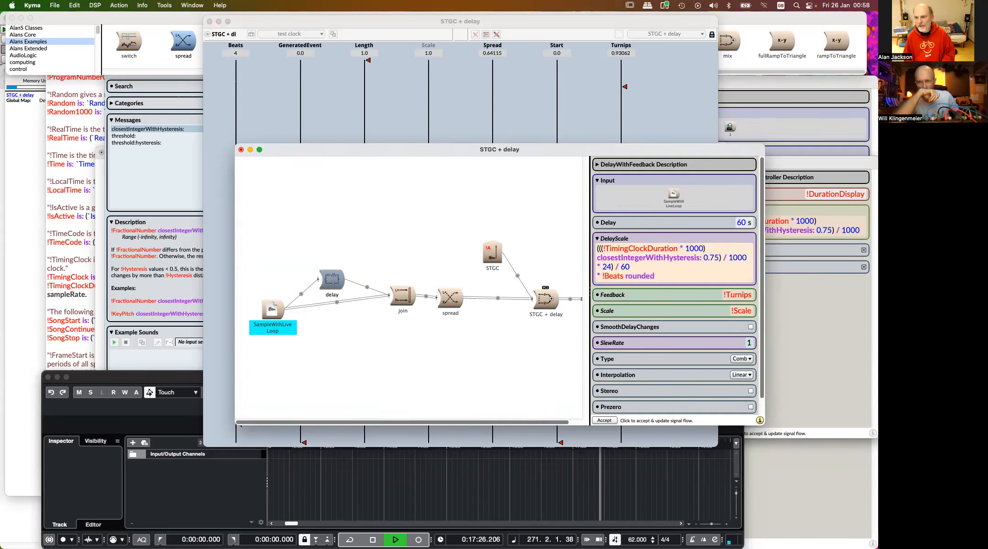
pyautogui.press('Left')
pyautogui.press('Left')
pyautogui.press('Left')
pyautogui.press('Left')
pyautogui.press('Left')
pyautogui.press('Left')
pyautogui.press('Left')
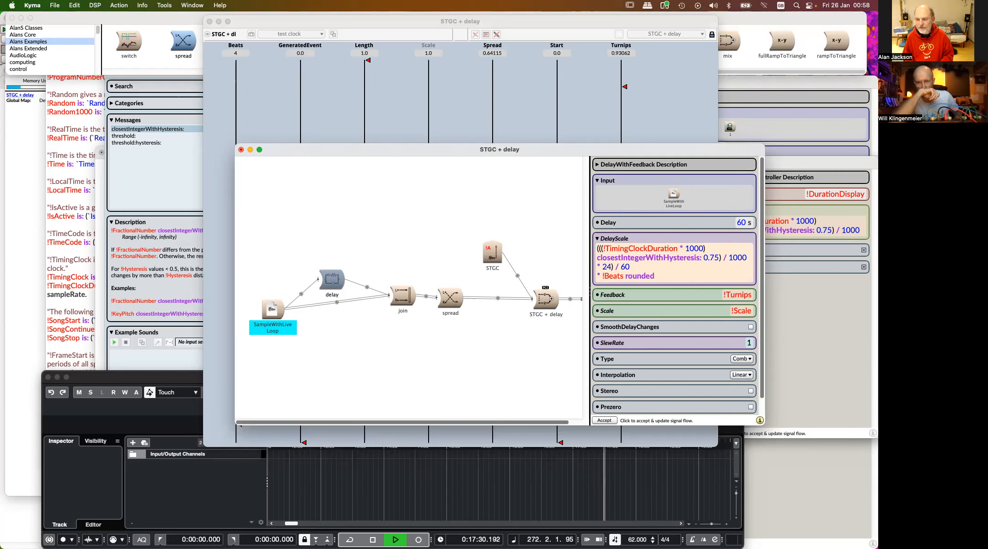
pyautogui.press('Return')
pyautogui.press('Return')
pyautogui.press('Return')
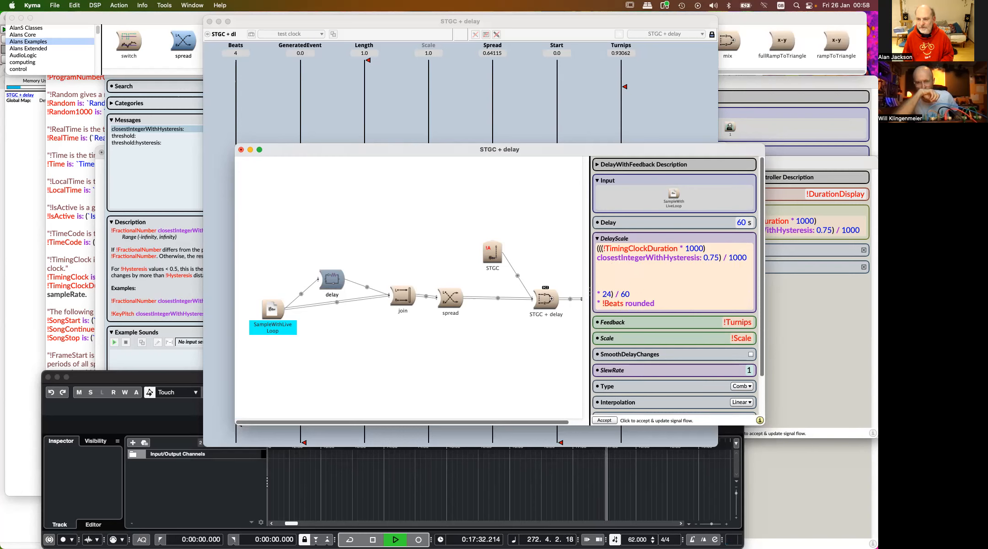
pyautogui.press('super+l')
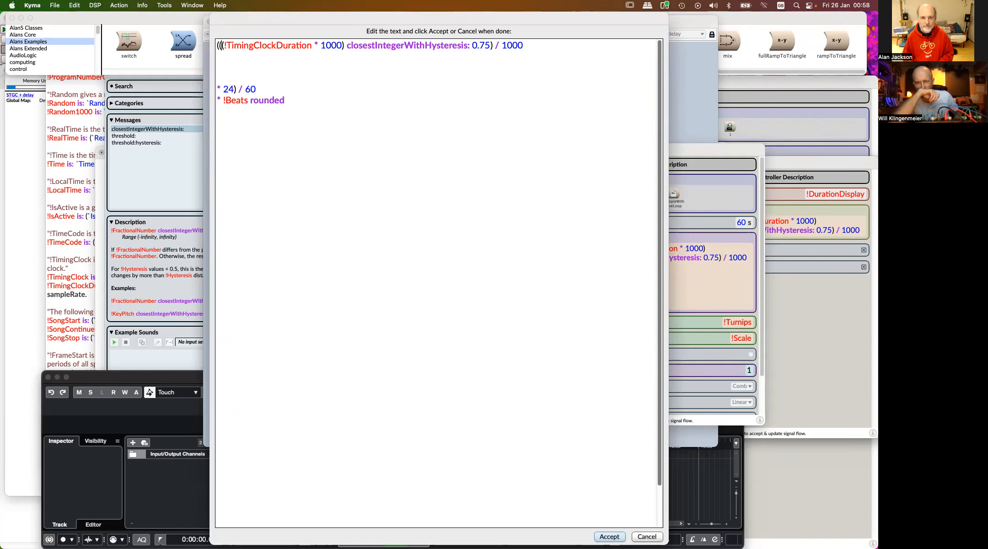
# Move the clock rounding expression below the outer opening parenthesis, enclose it in its own parentheses up to / 1000, and add blank lines above it
pyautogui.press('Right')
pyautogui.press('Return')
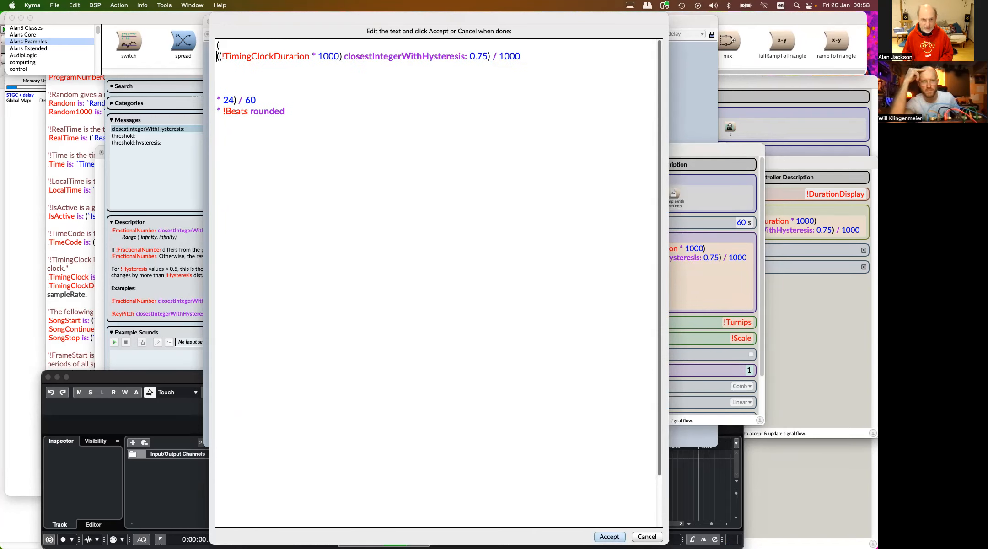
pyautogui.write('(')
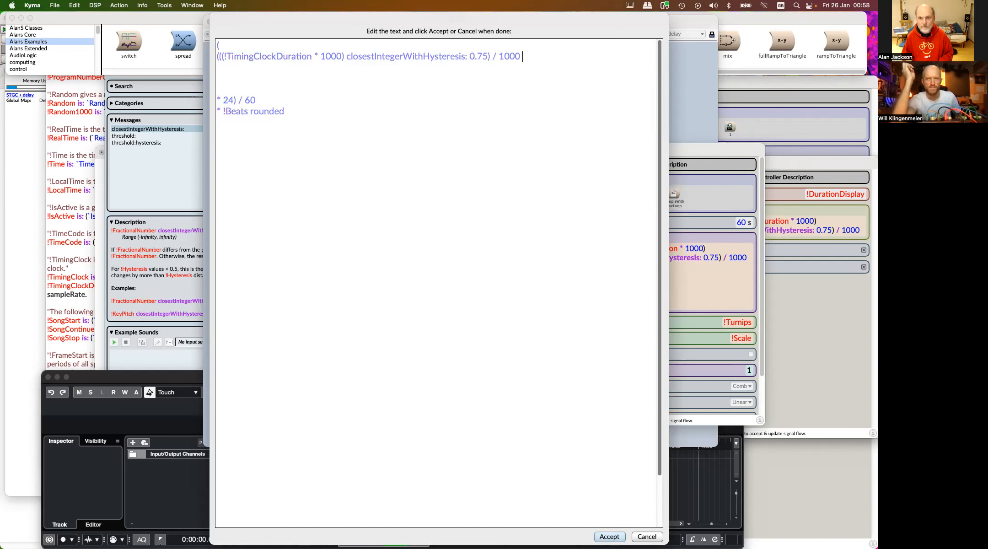
pyautogui.write(')')
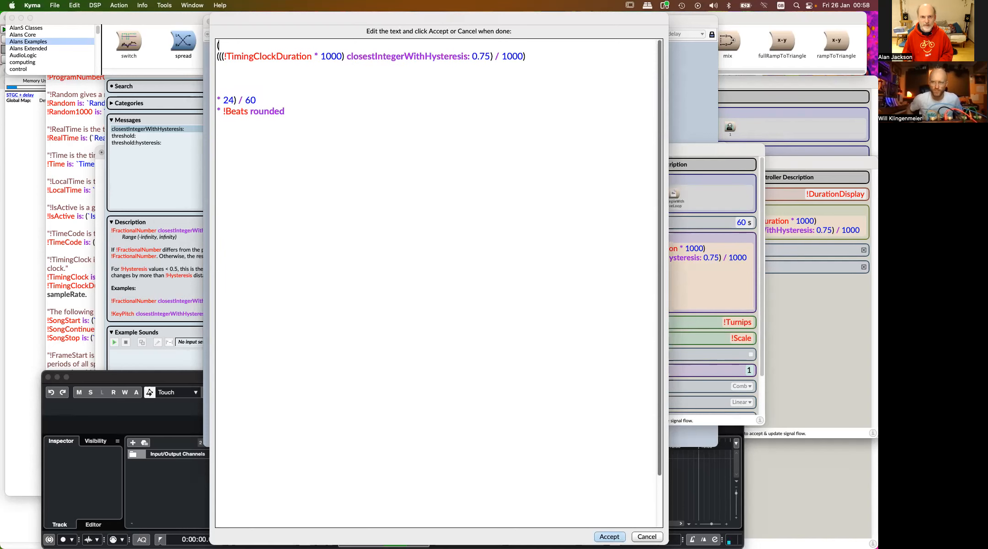
pyautogui.press('Return')
pyautogui.press('Return')
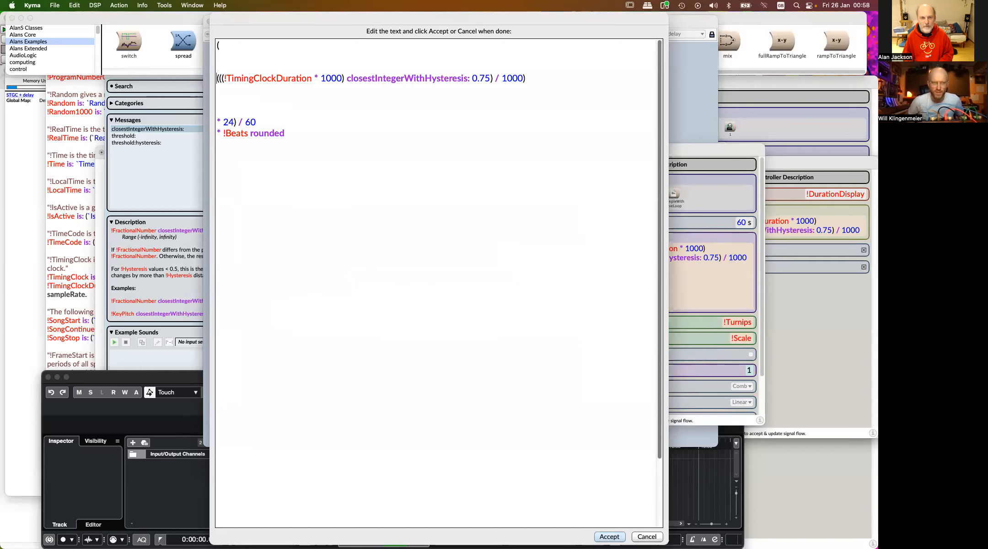
# Add "!RoundClock true: (" and a line with !TimingClockDuration above the clock rounding expression
pyautogui.write('!Timing')
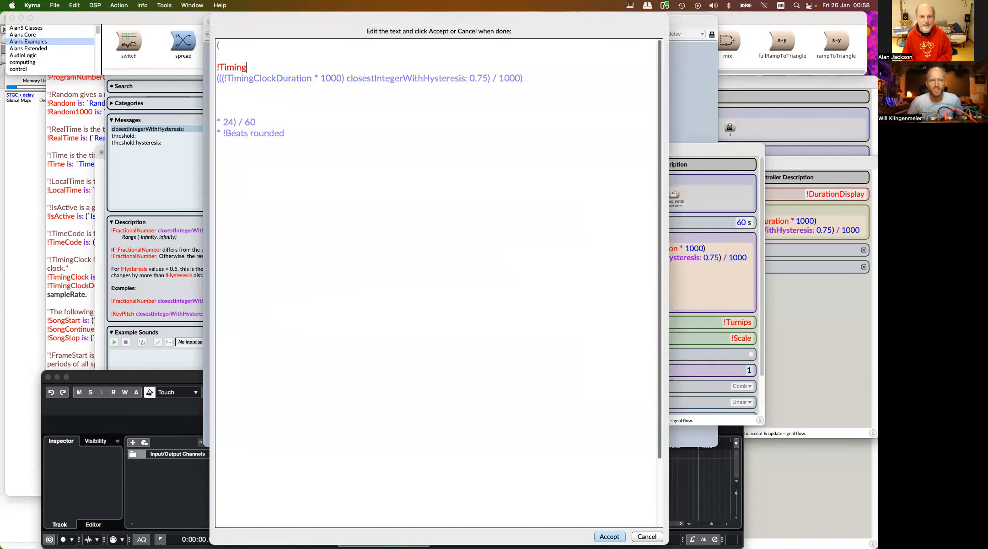
pyautogui.write('ClockDuration')
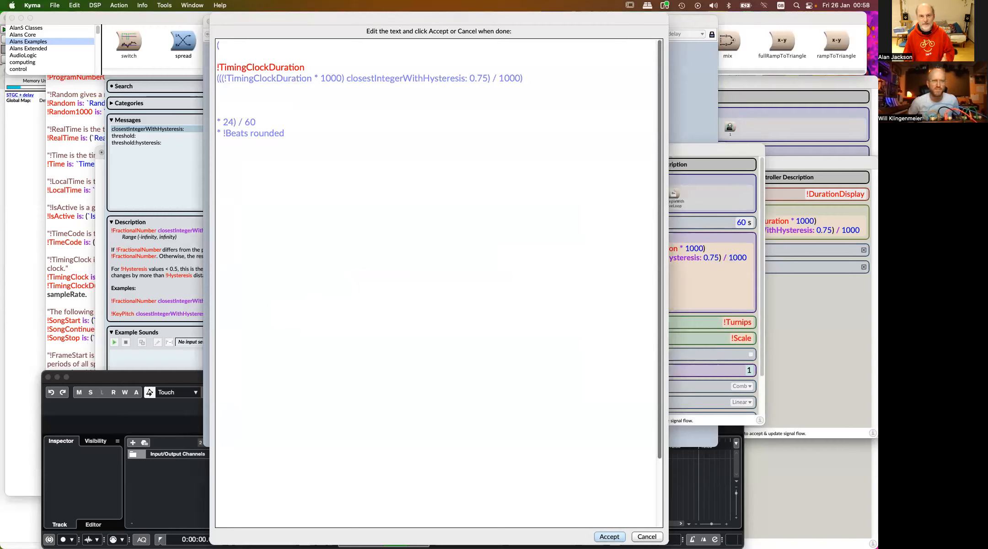
pyautogui.write('!')
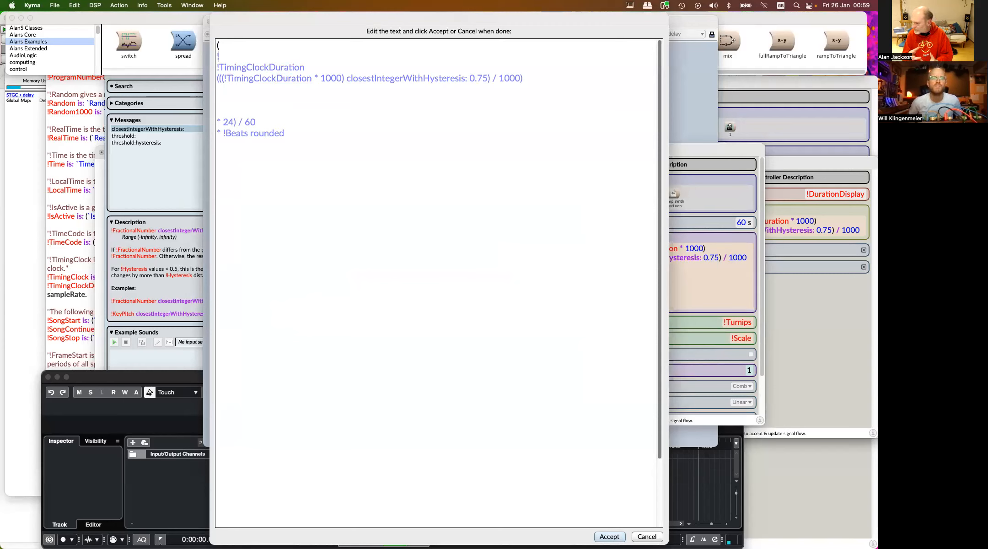
pyautogui.write('RoundClock true')
pyautogui.press('BackSpace')
pyautogui.press('BackSpace')
pyautogui.press('BackSpace')
pyautogui.press('BackSpace')
pyautogui.write('fal')
pyautogui.press('BackSpace')
pyautogui.press('BackSpace')
pyautogui.write('true:')
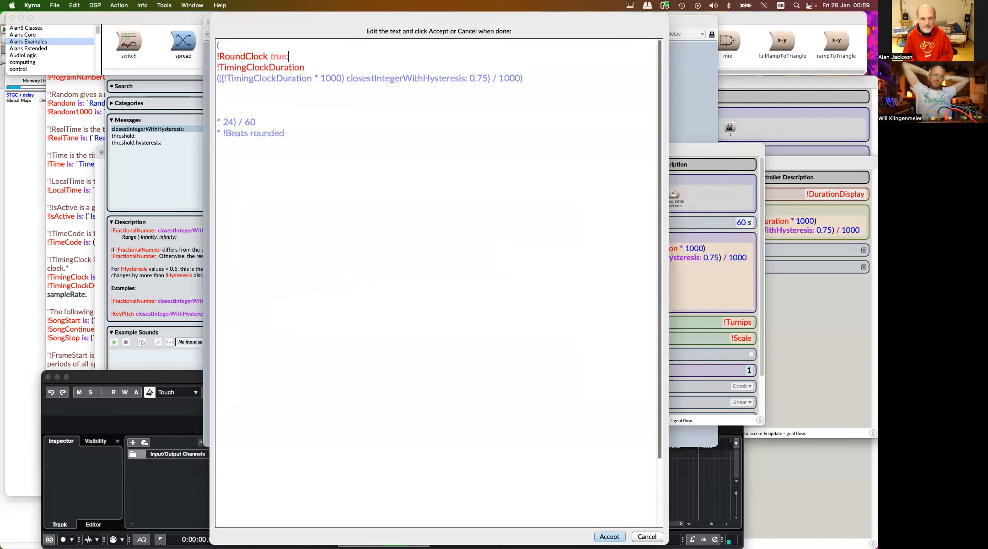
pyautogui.write(' (')
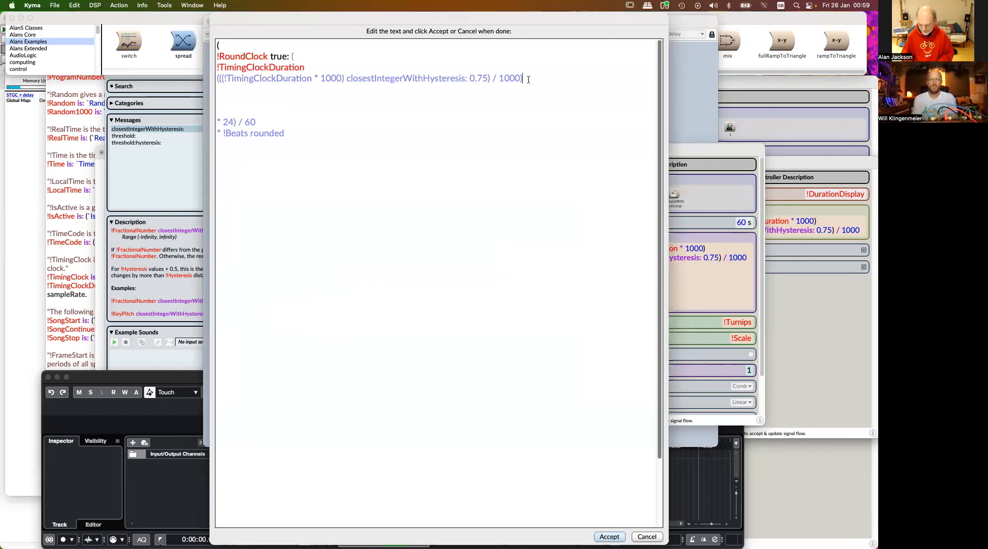
# Close the true: branch and add a false: branch, moving the standalone !TimingClockDuration into its parentheses
pyautogui.write(')')
pyautogui.press('Return')
pyautogui.write('false: (')
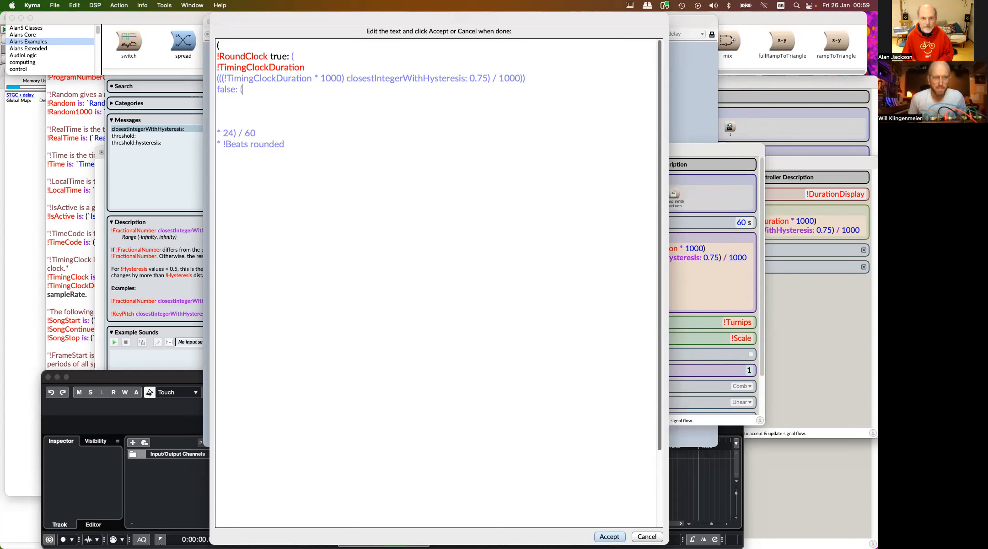
pyautogui.doubleClick(280, 66)
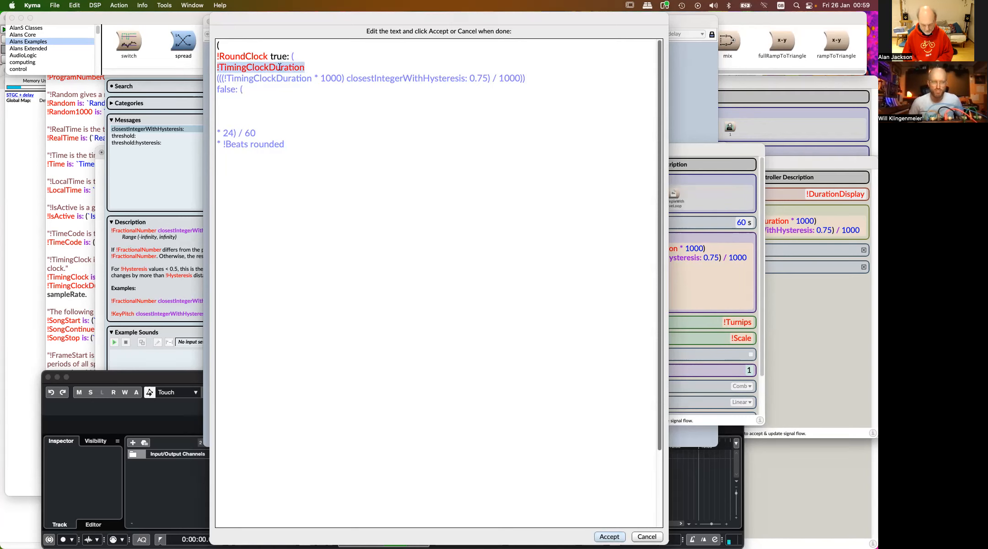
pyautogui.press('super+x')
pyautogui.click(258, 89)
pyautogui.press('super+v')
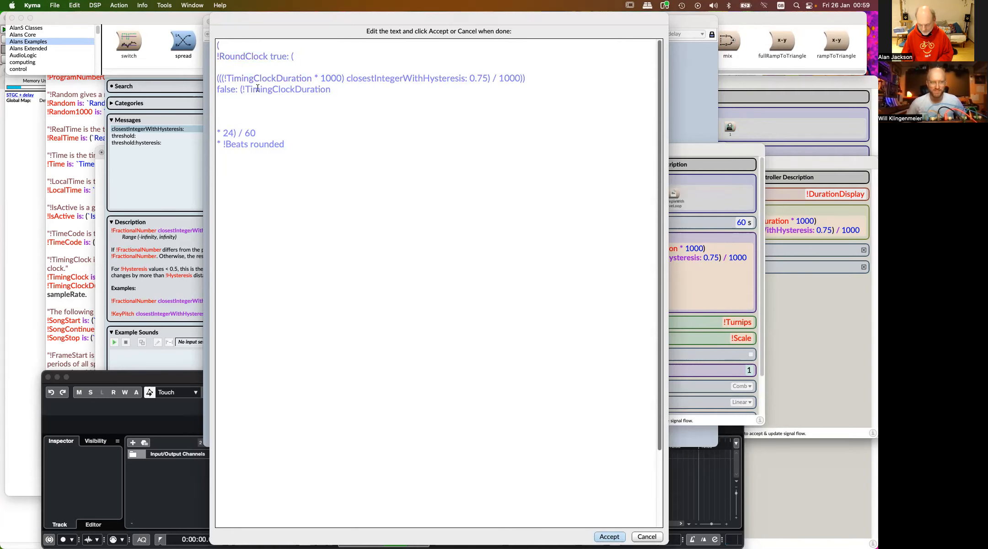
pyautogui.write(')')
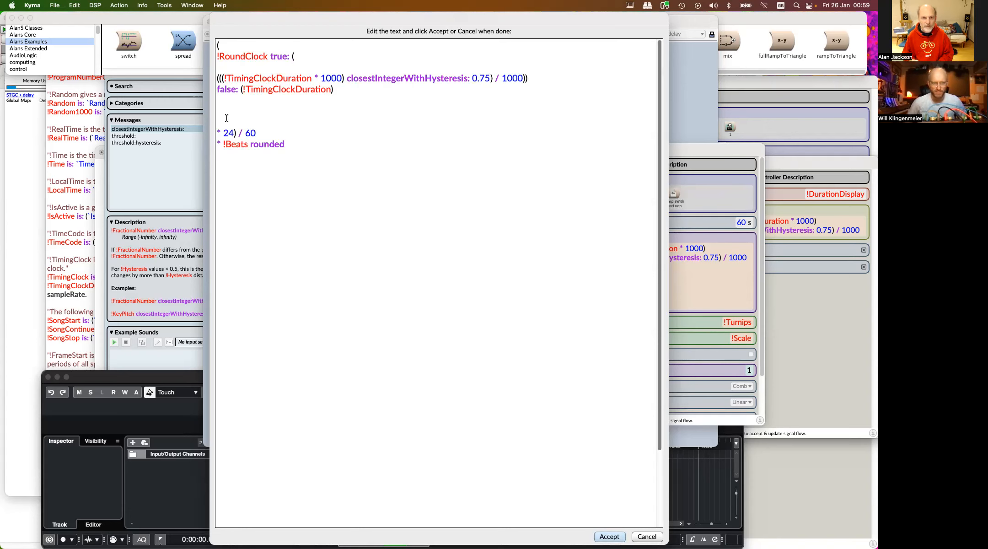
# Remove the extra blank lines above "* 24) / 60", check the outer parentheses, and accept the edited DelayScale expression
pyautogui.press('BackSpace')
pyautogui.press('BackSpace')
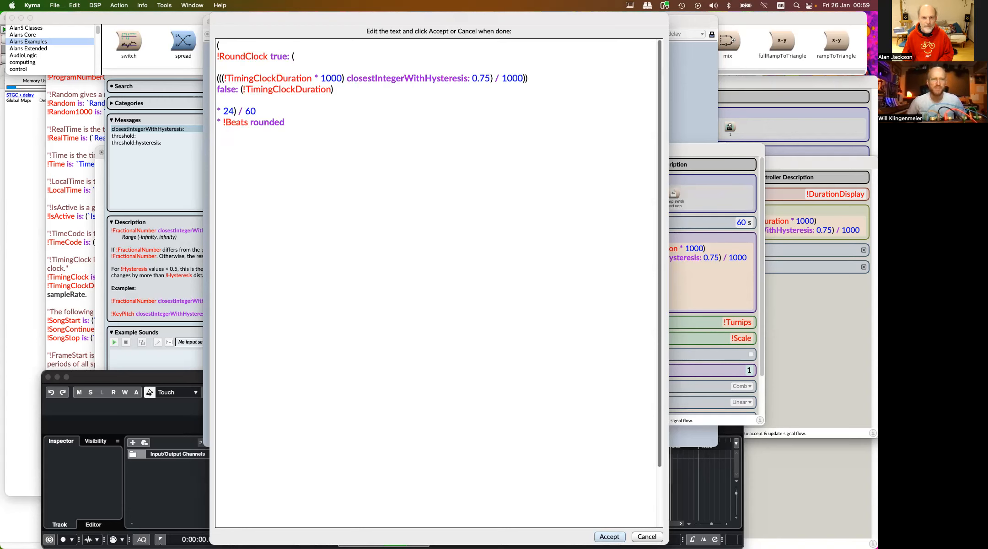
pyautogui.doubleClick(218, 44)
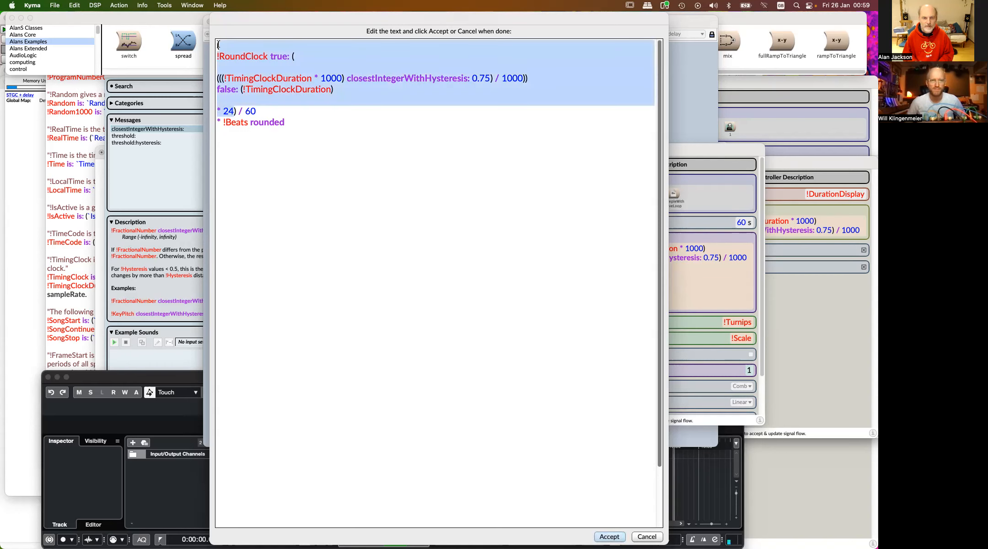
pyautogui.click(311, 124)
pyautogui.click(609, 539)
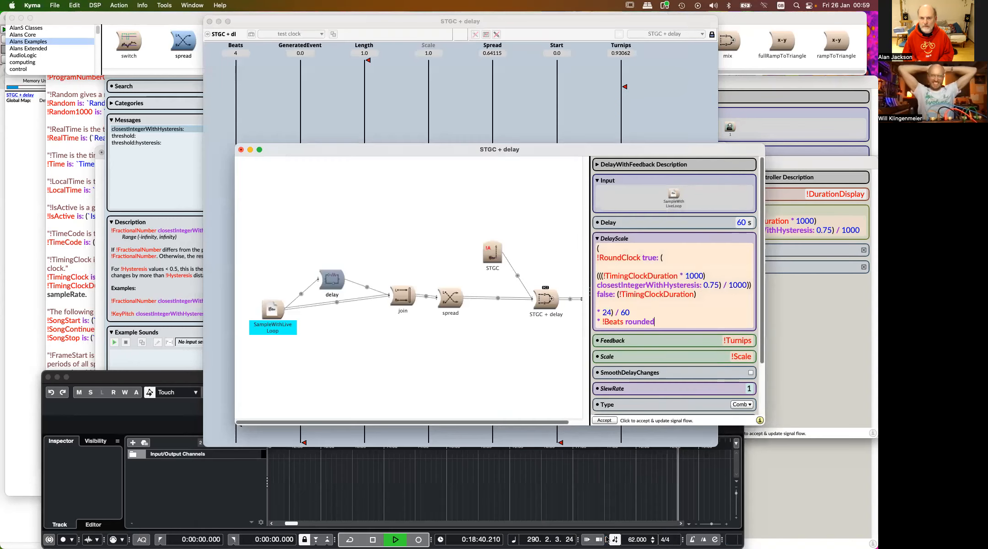
# Play the updated sound and set RoundClock to 0, Turnips to 0 and Beats to 3
pyautogui.hotkey('ctrl', 'space')
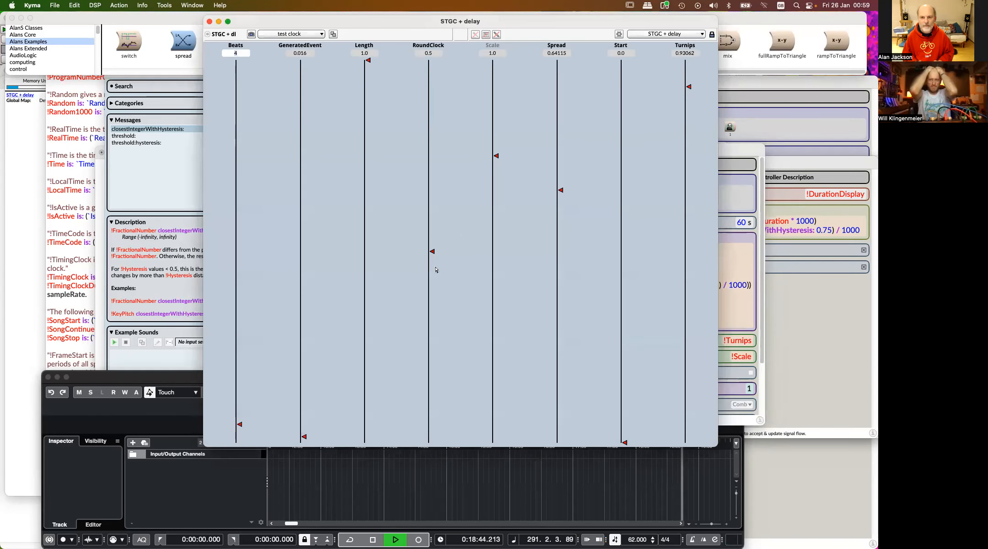
pyautogui.moveTo(433, 254); pyautogui.dragTo(438, 470)
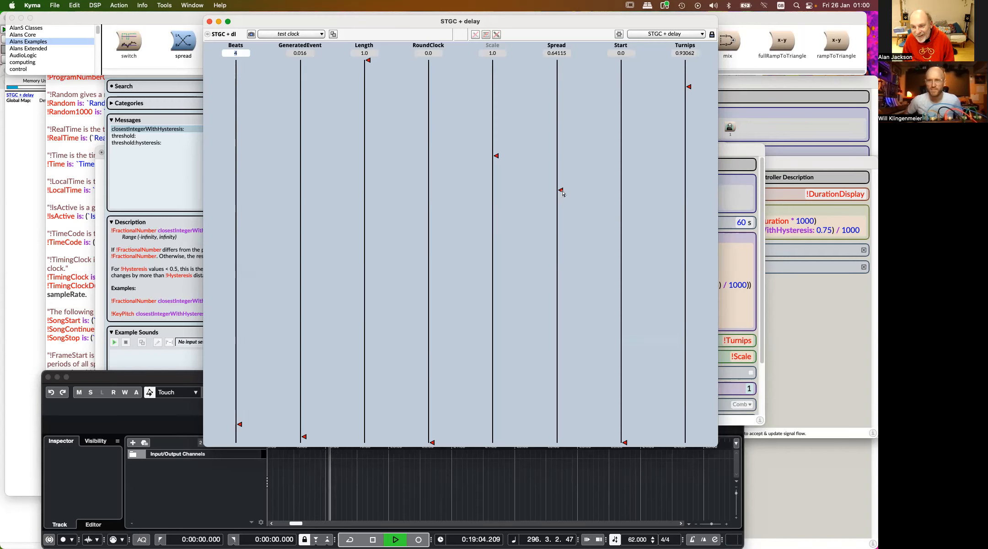
pyautogui.moveTo(691, 88); pyautogui.dragTo(709, 466)
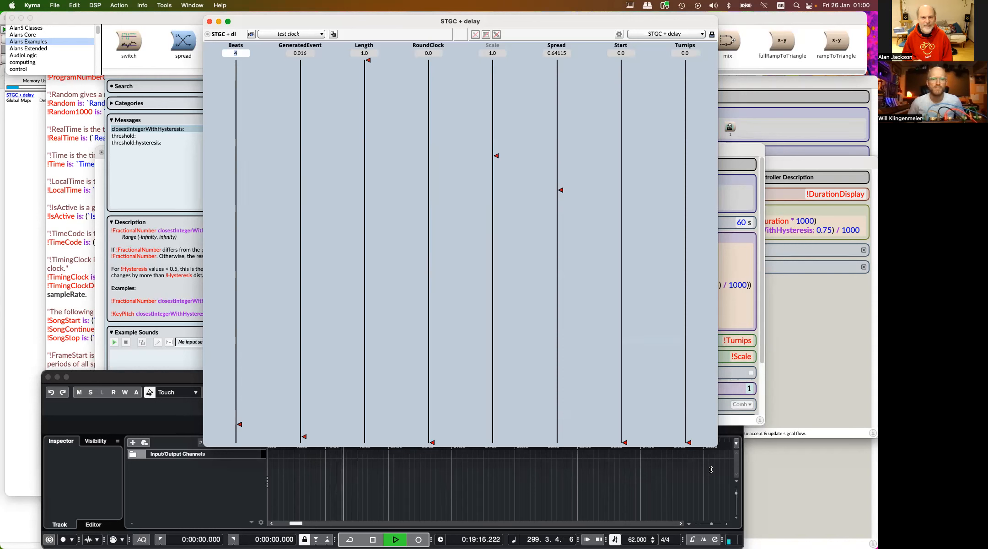
pyautogui.moveTo(240, 425); pyautogui.dragTo(241, 433)
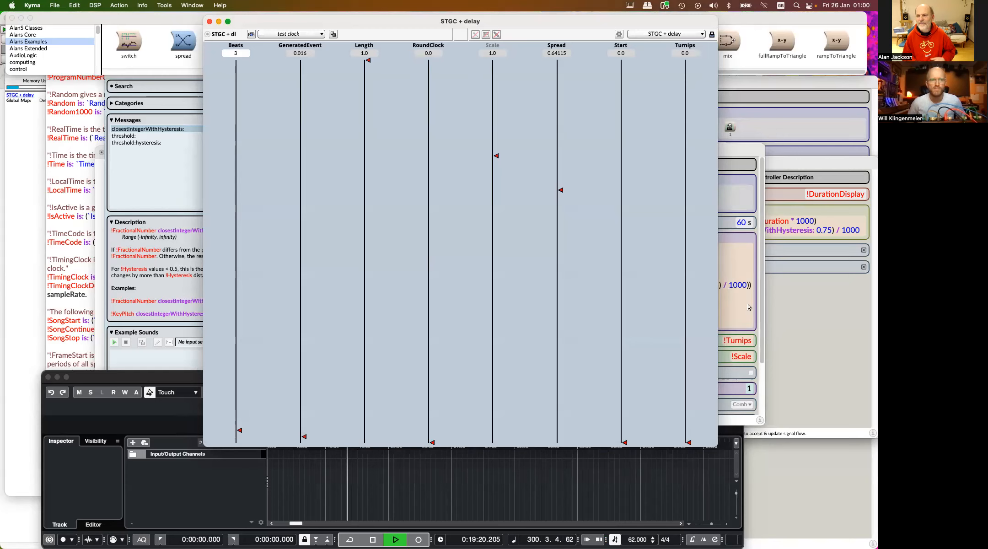
# Bring the STGC + delay sound's editor to the front and enable SmoothDelayChanges for the delay
pyautogui.click(733, 97)
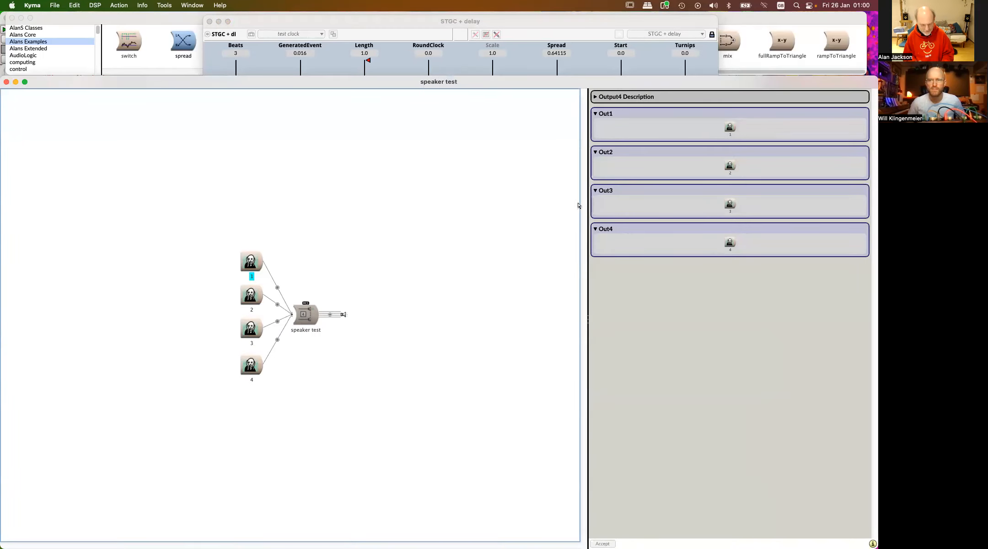
pyautogui.press('super+grave')
pyautogui.press('super+grave')
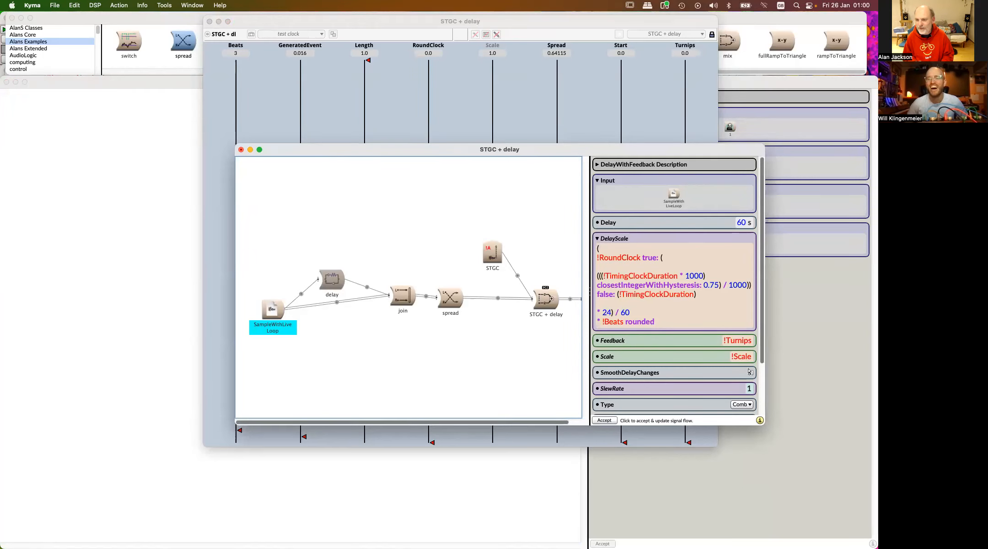
pyautogui.click(751, 373)
pyautogui.scroll(-3, 728, 387)
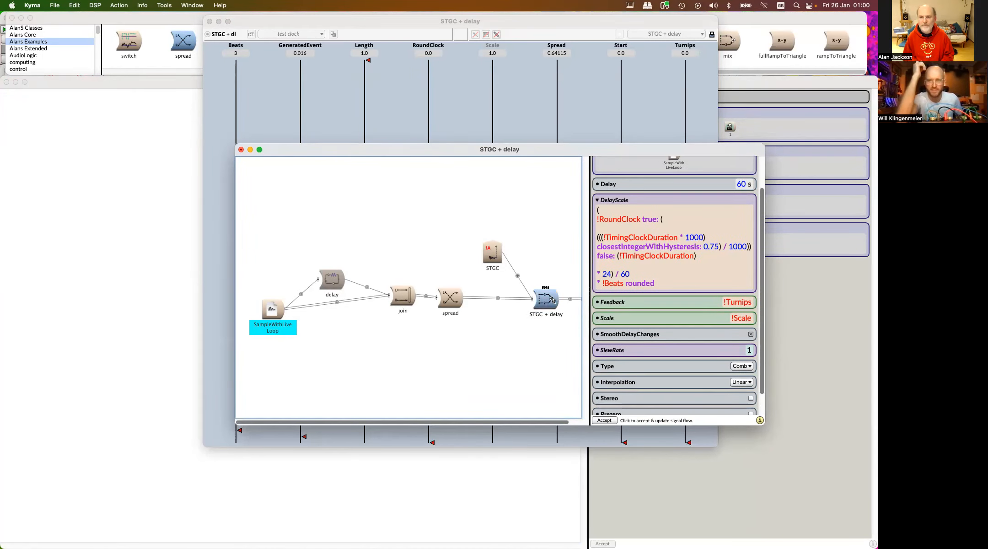
# Set RoundClock to 0 in the Virtual Control Surface and move its window aside to uncover the DelayScale expression
pyautogui.press('super+grave')
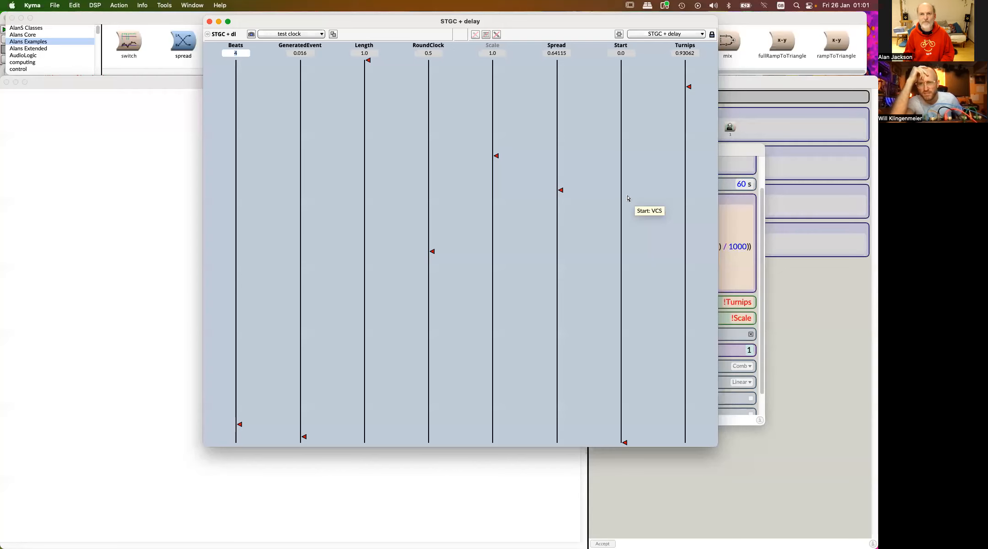
pyautogui.moveTo(432, 256)
pyautogui.mouseDown()
pyautogui.moveTo(419, 398)
pyautogui.moveTo(431, 503)
pyautogui.mouseUp()
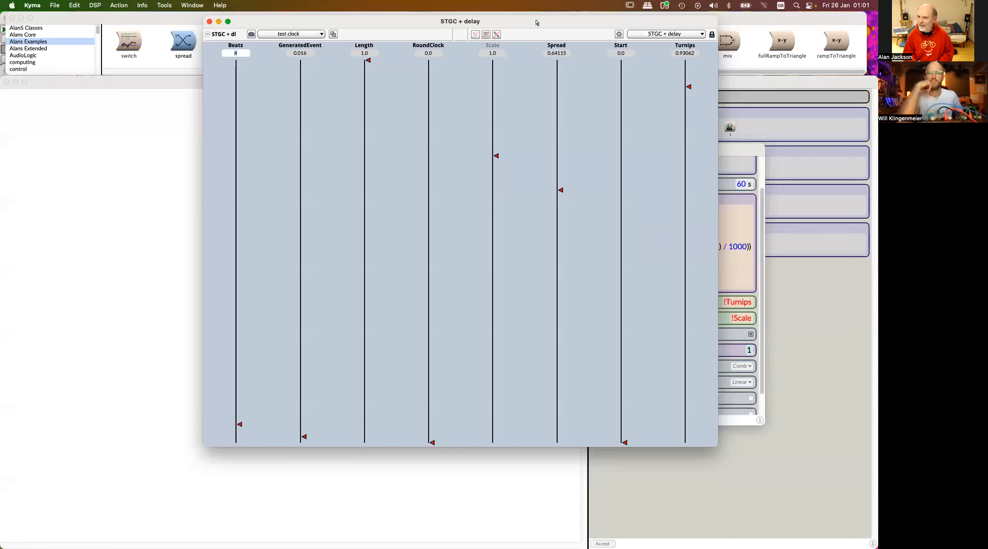
pyautogui.moveTo(529, 27); pyautogui.dragTo(365, 26)
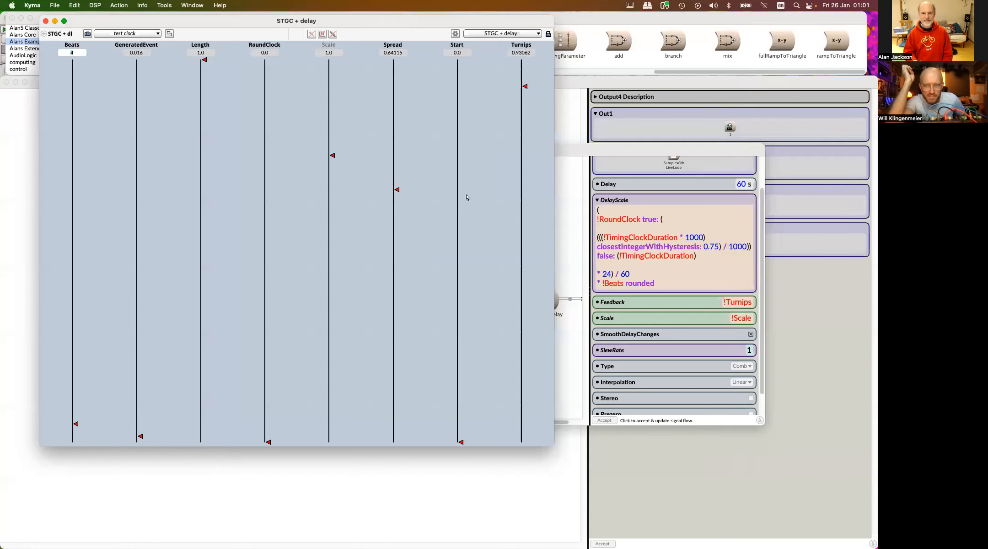
# Change the RoundClock control's widget type to Toggle (fill) and set Turnips to 0
pyautogui.rightClick(268, 225)
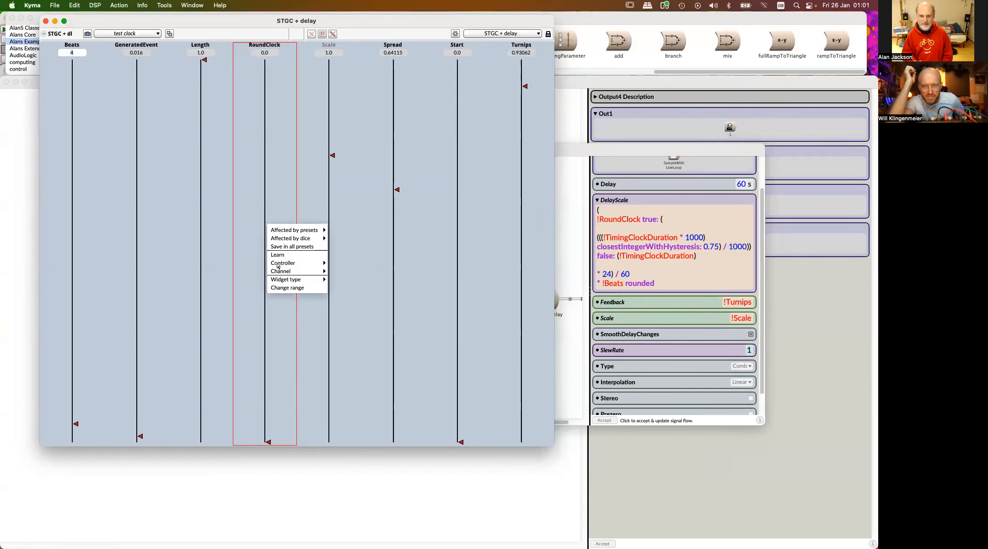
pyautogui.moveTo(297, 280)
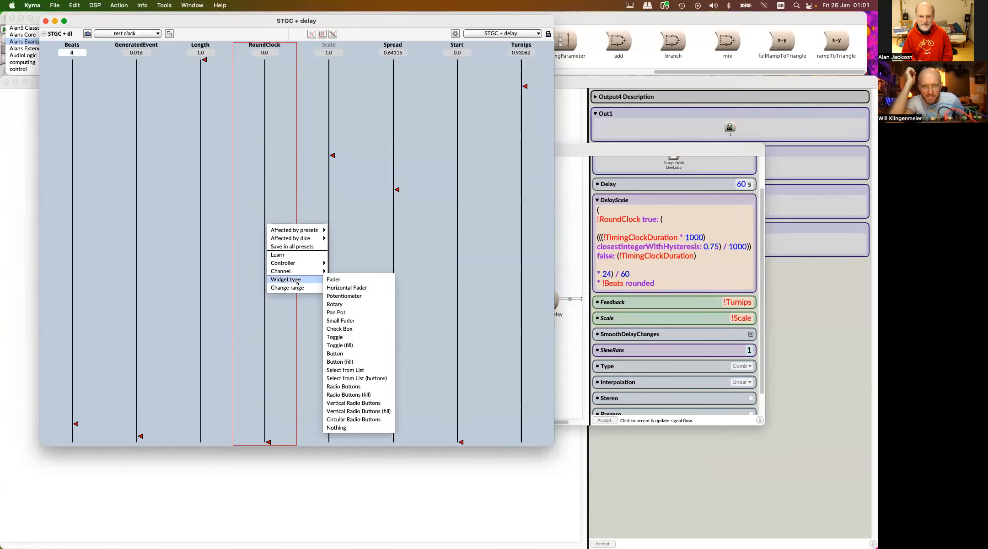
pyautogui.click(360, 347)
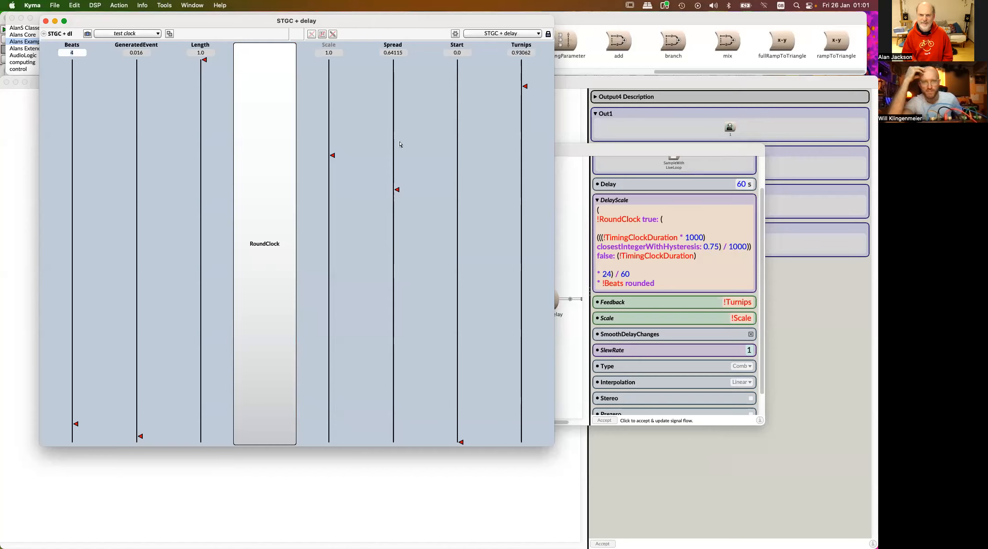
pyautogui.moveTo(525, 87); pyautogui.dragTo(526, 544)
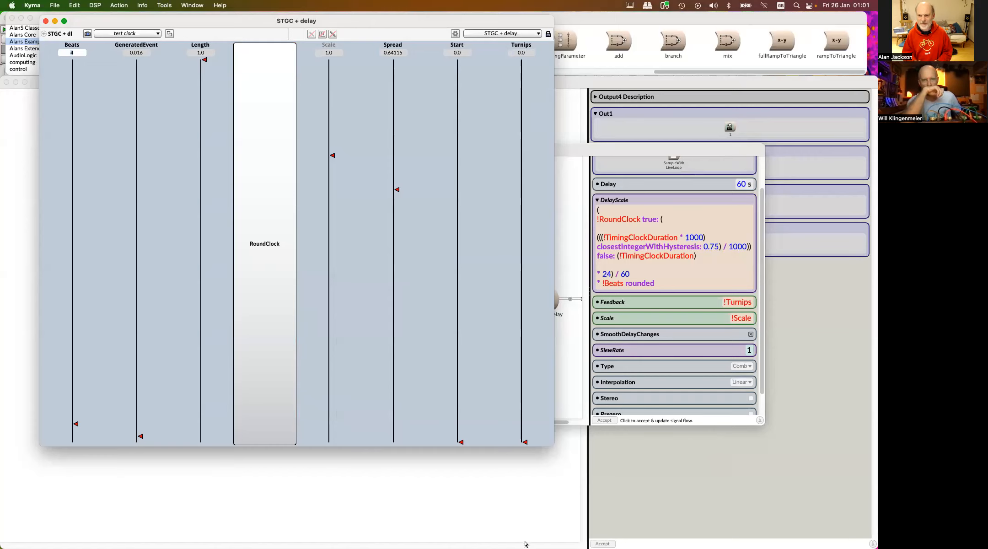
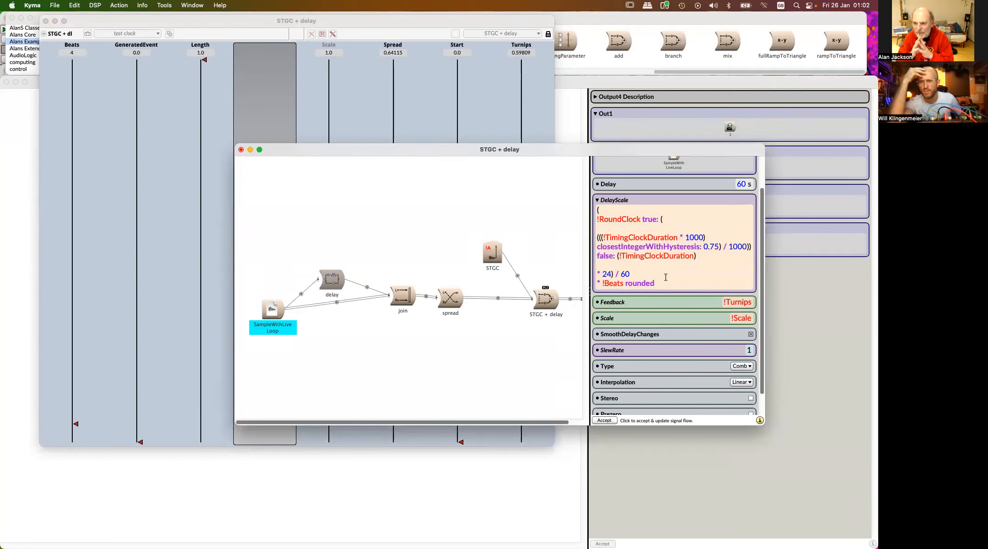
# Replace the STGC sound's Value expression with a copy of the delay's complete DelayScale expression
pyautogui.doubleClick(662, 219)
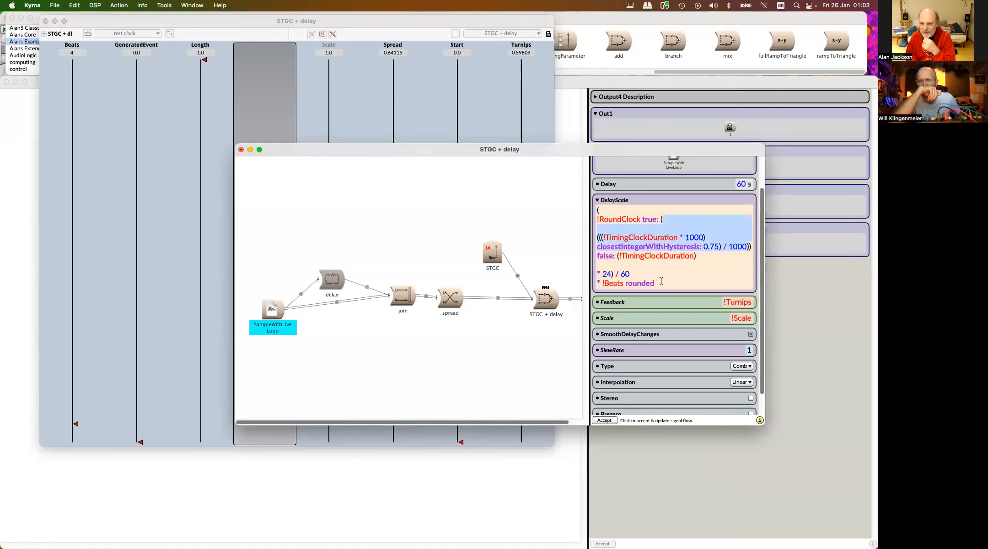
pyautogui.moveTo(661, 281); pyautogui.dragTo(589, 213)
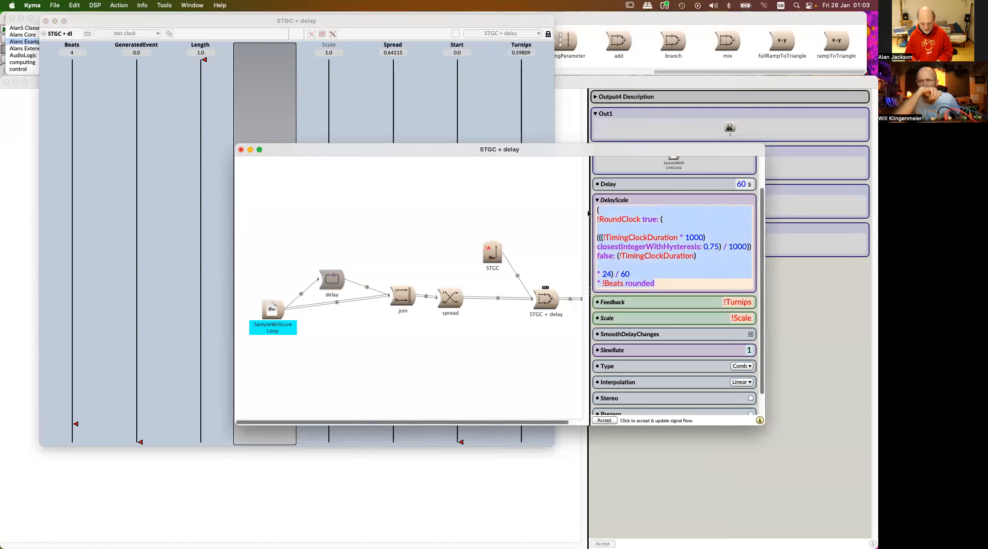
pyautogui.click(490, 255)
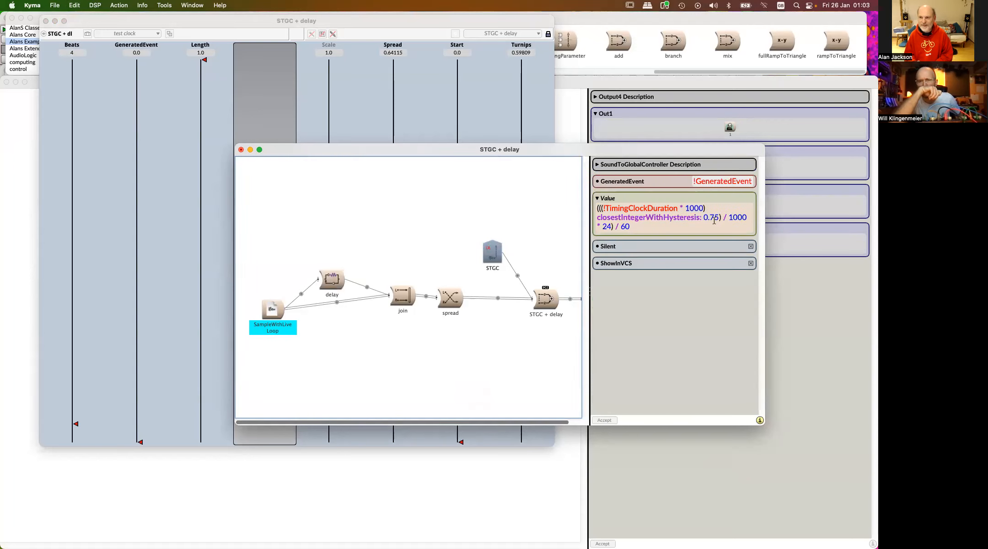
pyautogui.click(694, 229)
pyautogui.write('( !RoundClock true: (  (((!TimingClockDuration * 1000) closestIntegerWithHysteresis: 0.75) / 1000)) false: (!TimingClockDuration)  * 24) / 60 * !Beats rounded')
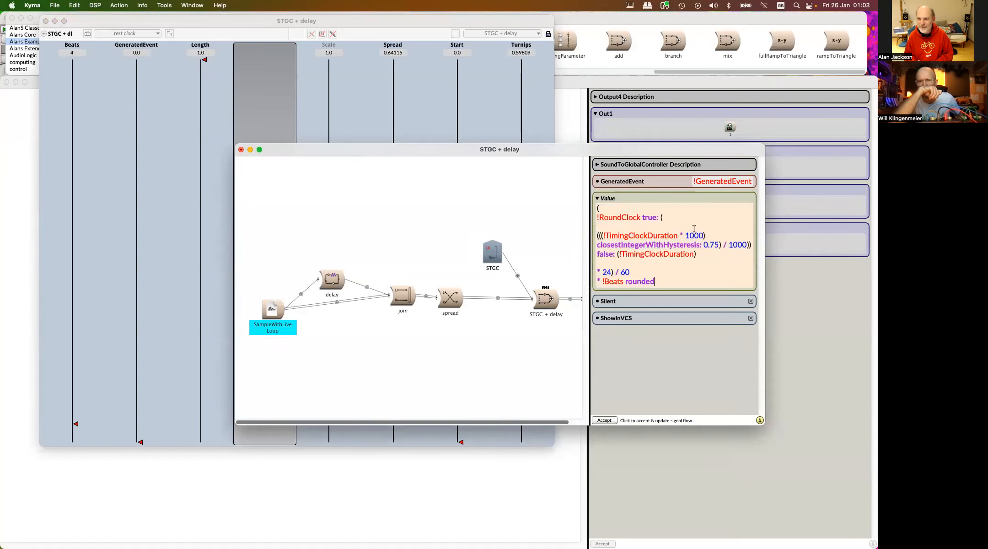
pyautogui.click(512, 218)
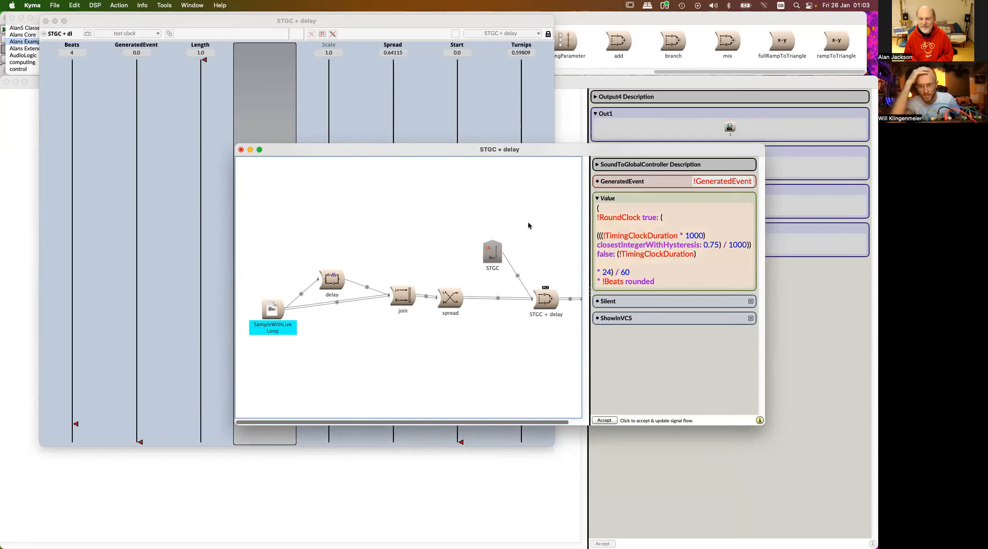
# Play the updated sound and toggle RoundClock repeatedly to compare GeneratedEvent with and without clock rounding
pyautogui.press('space')
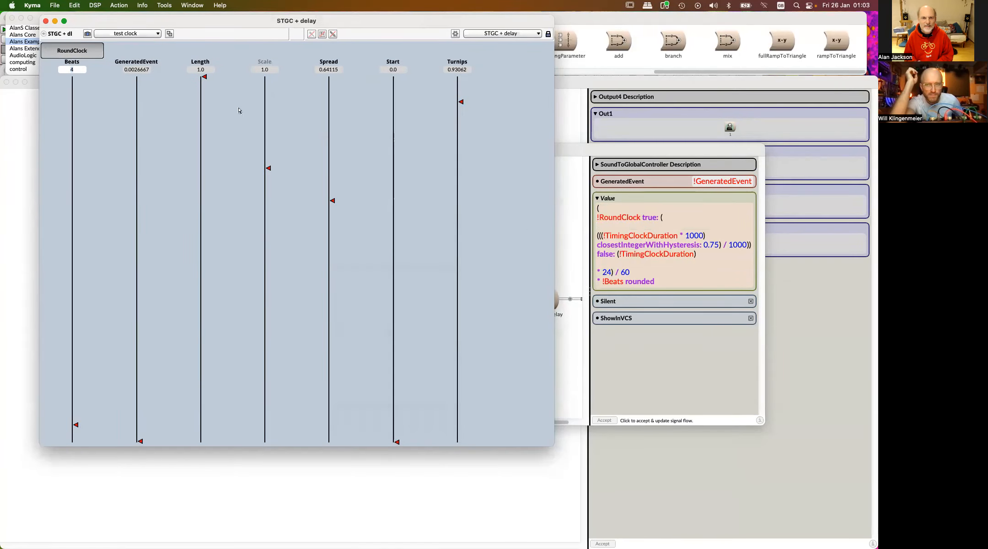
pyautogui.click(83, 51)
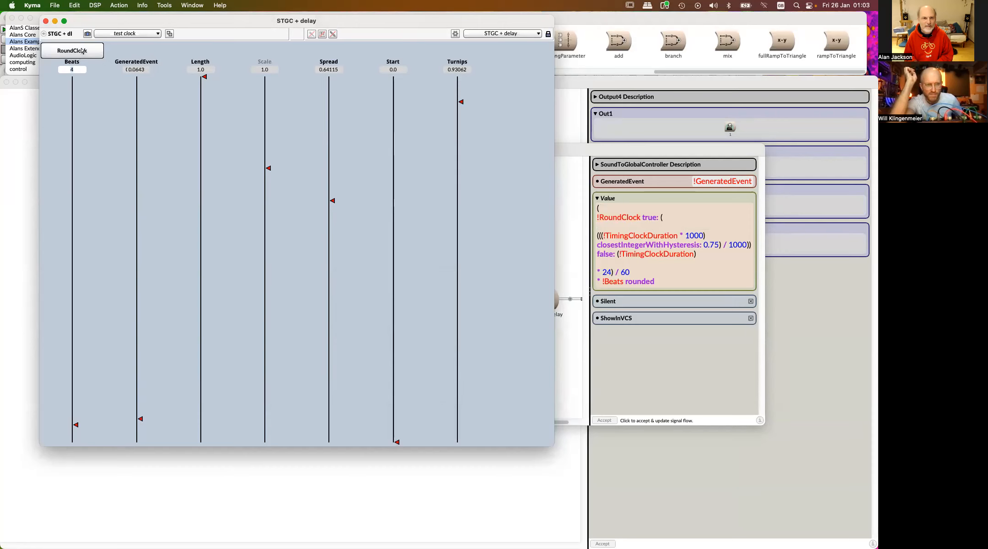
pyautogui.click(83, 52)
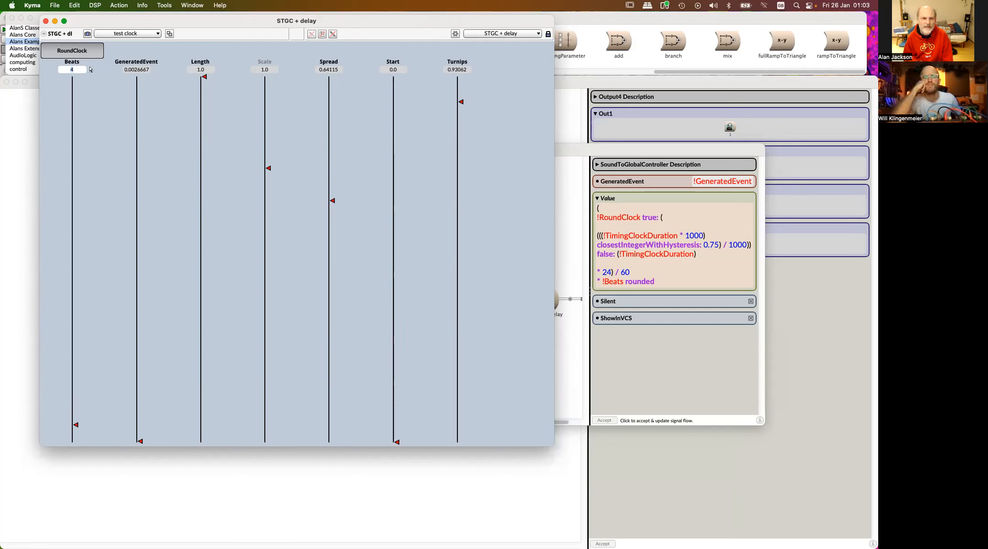
pyautogui.click(84, 53)
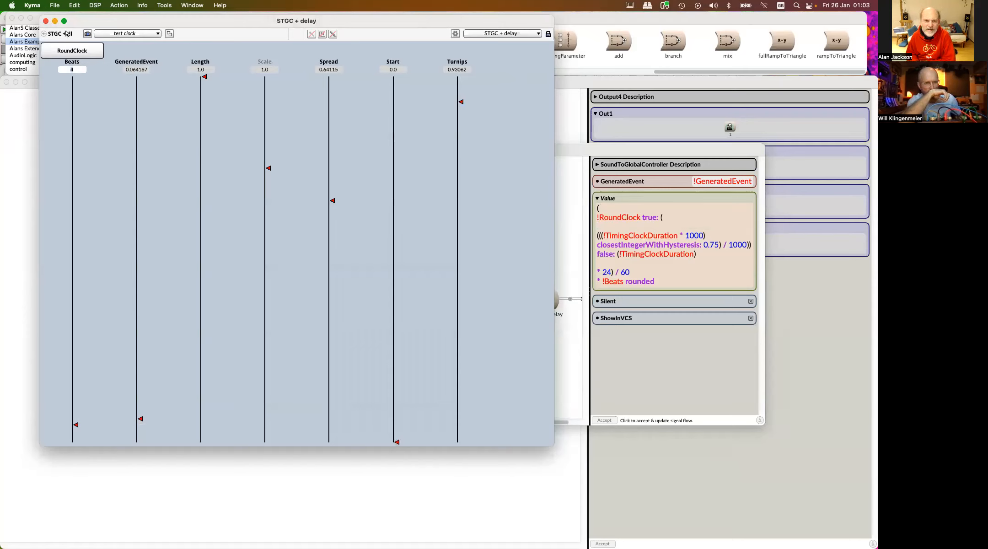
pyautogui.click(76, 52)
pyautogui.click(76, 51)
pyautogui.click(76, 52)
pyautogui.click(76, 51)
pyautogui.click(76, 52)
pyautogui.click(76, 52)
pyautogui.click(76, 51)
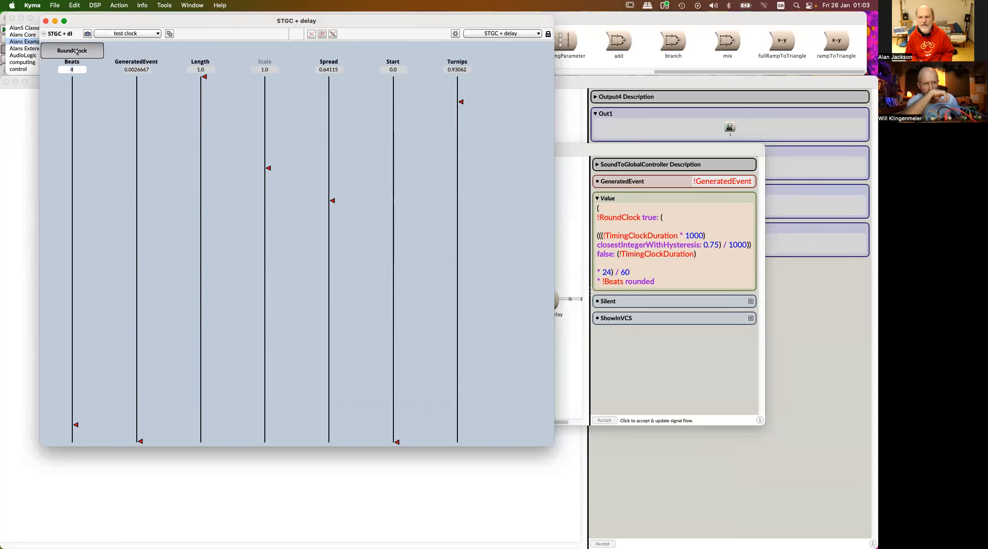
pyautogui.click(76, 52)
pyautogui.click(76, 52)
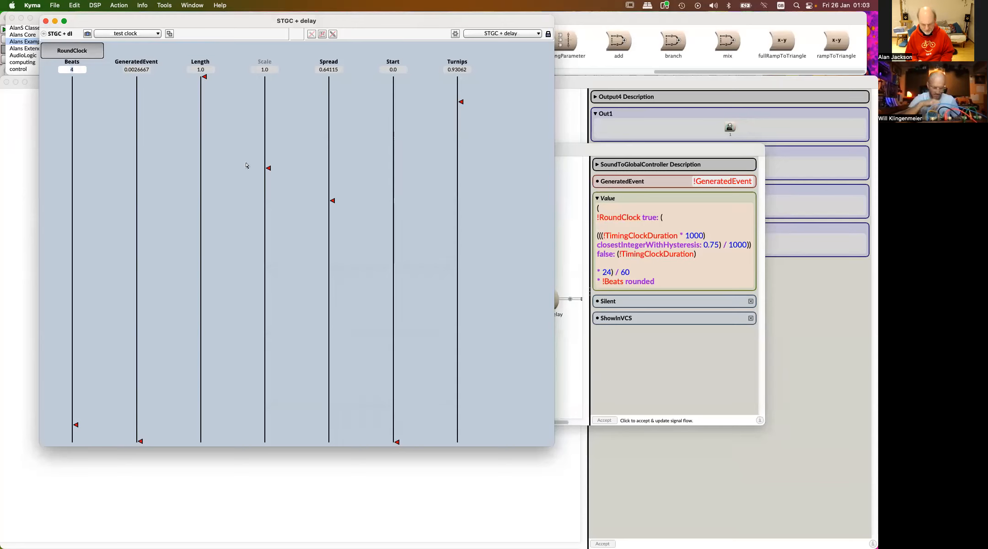
# Open the STGC Value expression in the large text editor and indent the closestIntegerWithHysteresis line by one tab
pyautogui.click(658, 228)
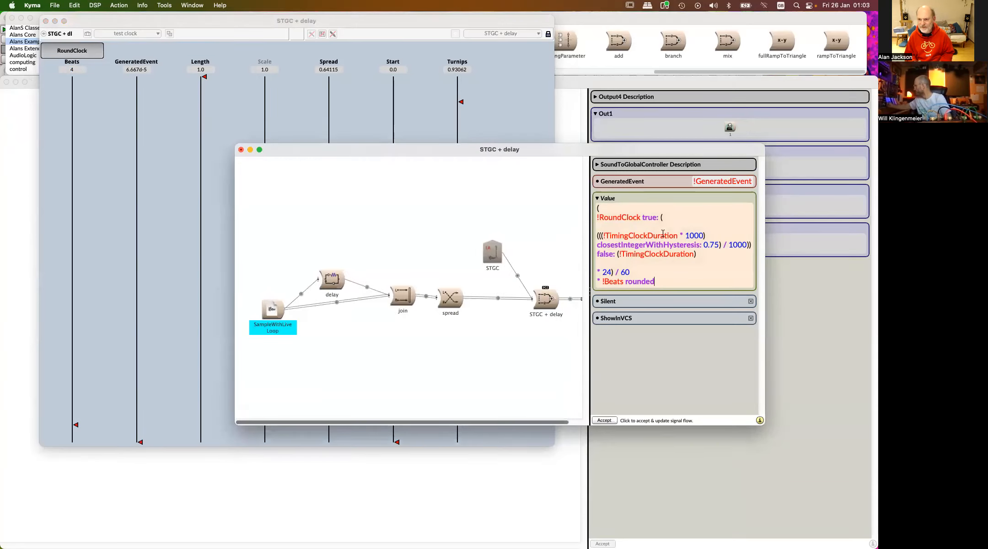
pyautogui.press('super+l')
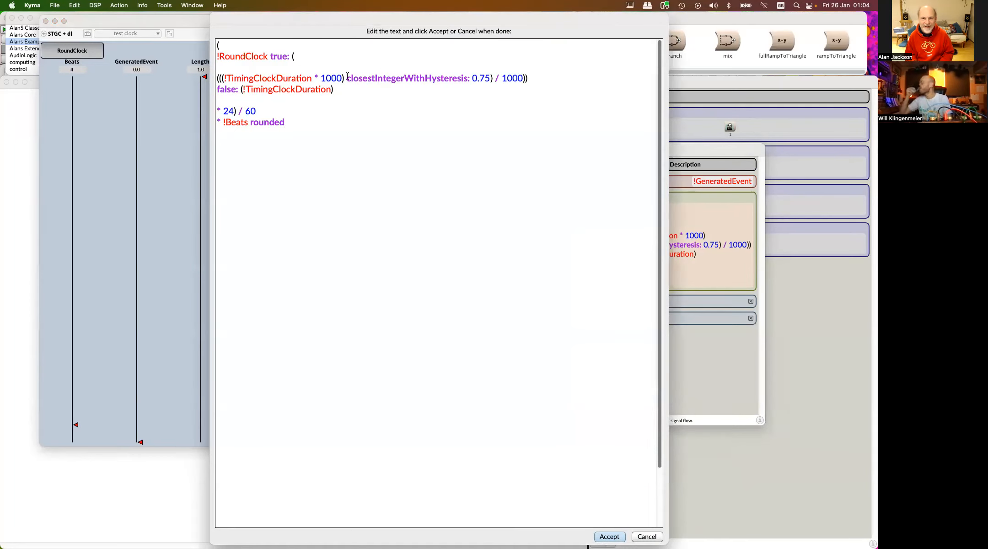
pyautogui.click(217, 78)
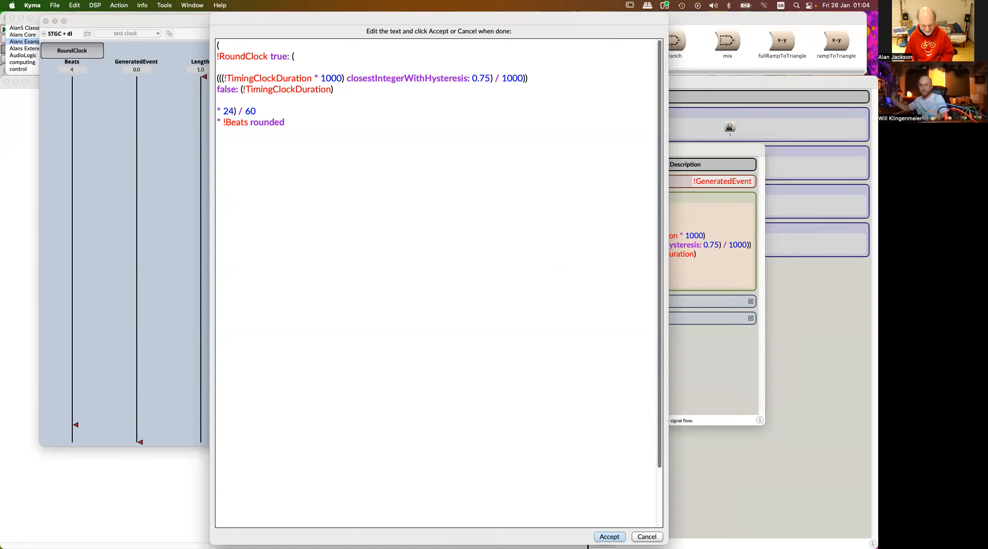
pyautogui.press('Tab')
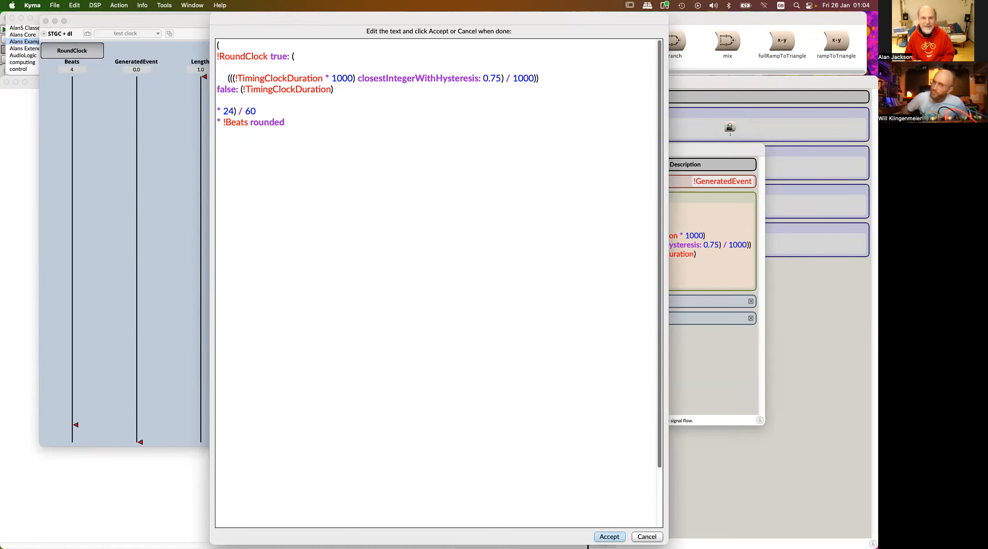
# Examine the expression's matching parentheses, the true: and false: branches, and both 1000 factors around the rounding
pyautogui.doubleClick(231, 78)
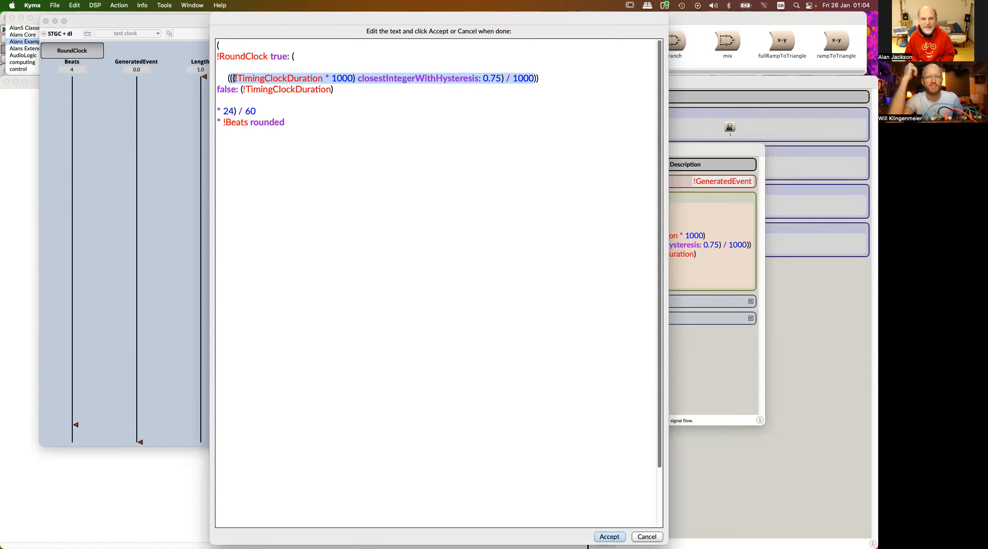
pyautogui.keyDown('shift'); pyautogui.click(295, 55); pyautogui.keyUp('shift')
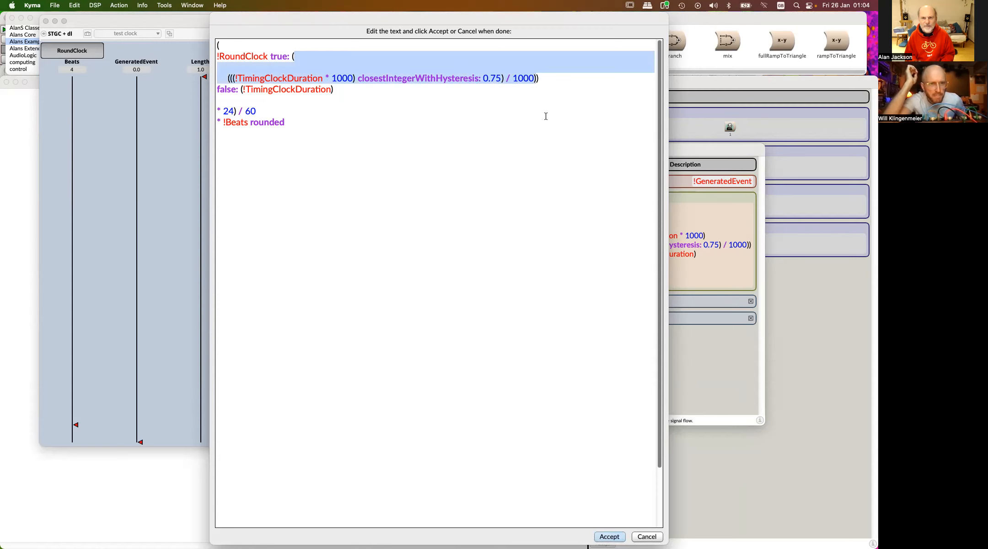
pyautogui.click(257, 67)
pyautogui.moveTo(256, 67); pyautogui.dragTo(550, 74)
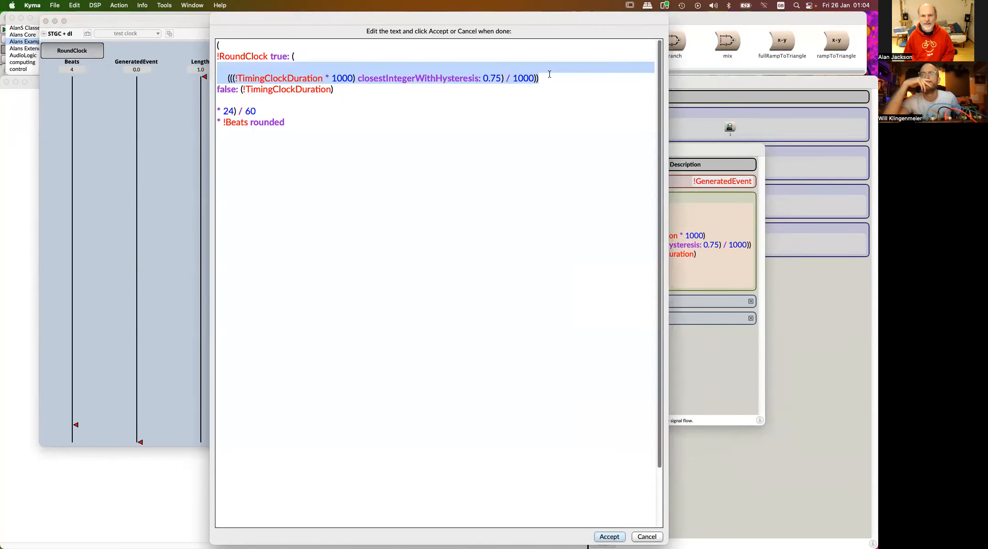
pyautogui.click(437, 99)
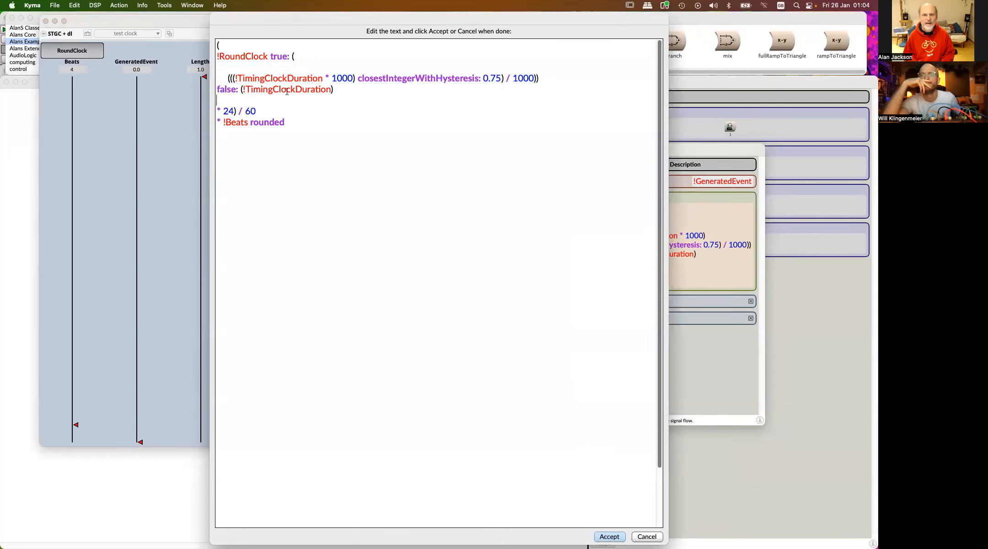
pyautogui.doubleClick(271, 89)
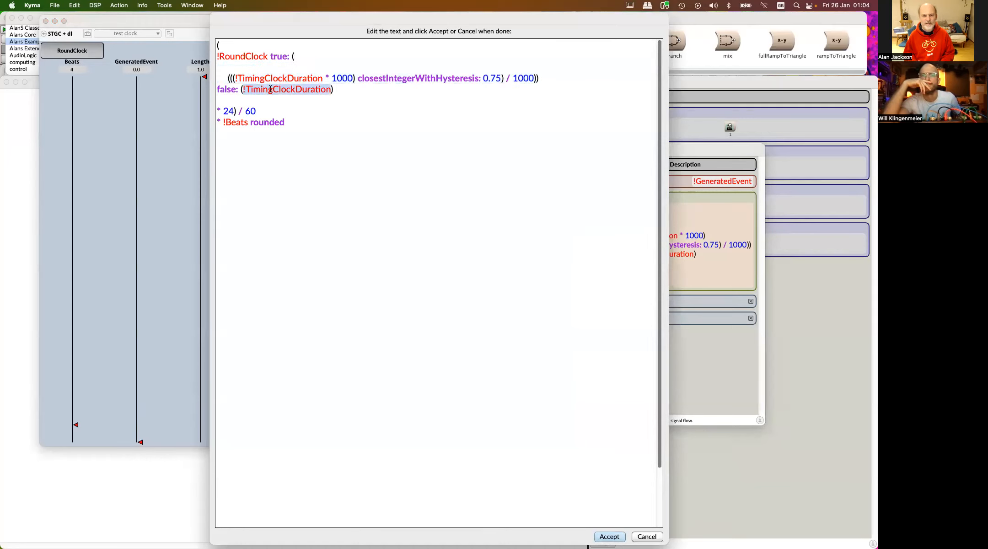
pyautogui.doubleClick(342, 78)
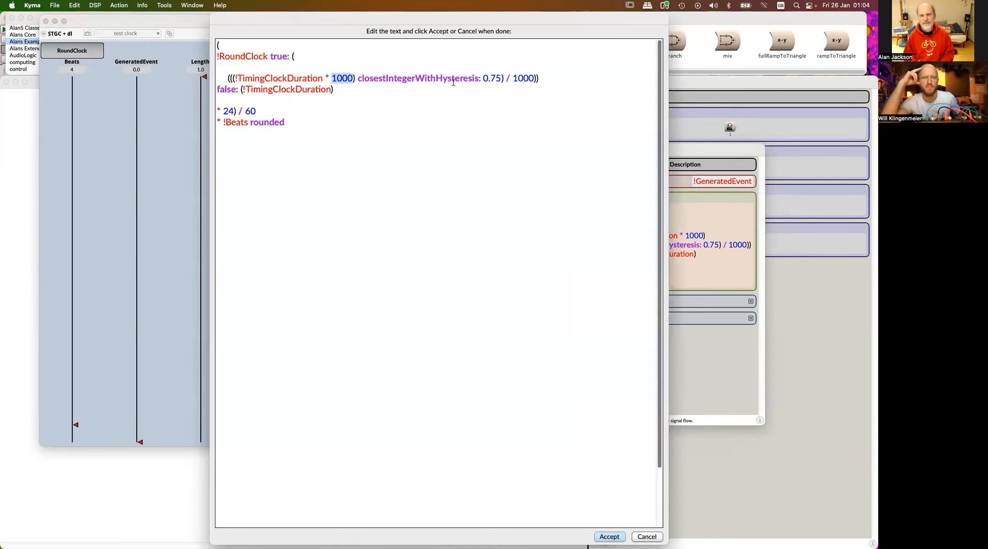
pyautogui.doubleClick(523, 79)
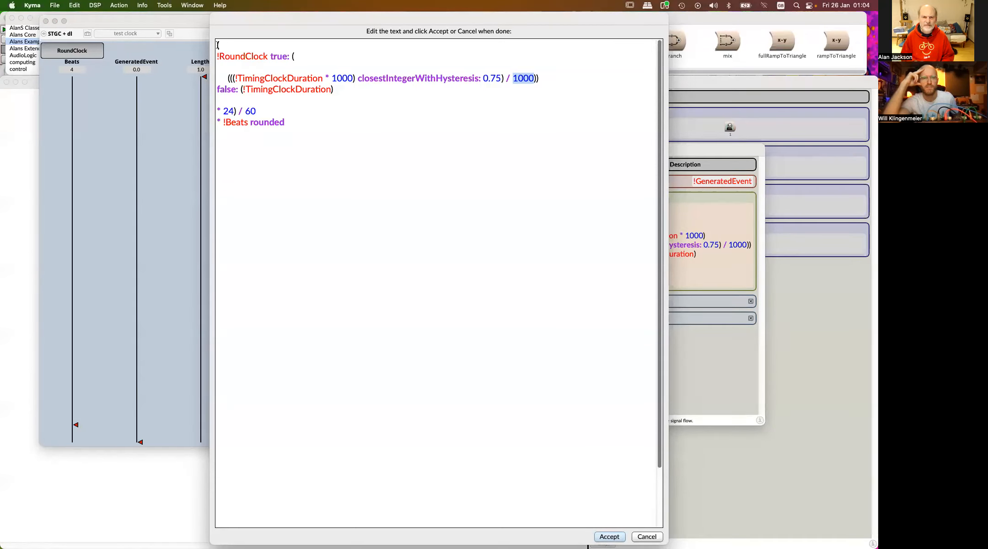
pyautogui.click(294, 55)
pyautogui.doubleClick(294, 56)
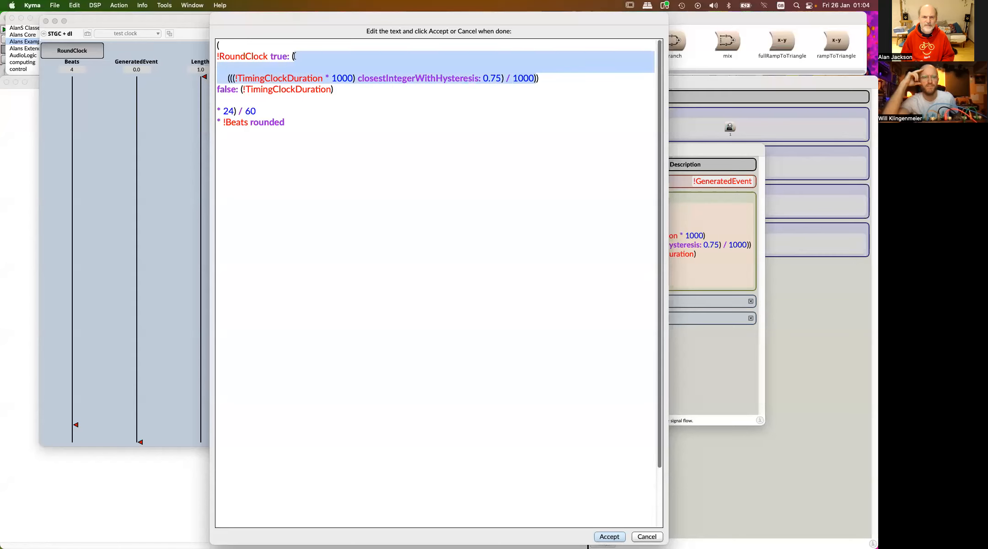
pyautogui.doubleClick(242, 89)
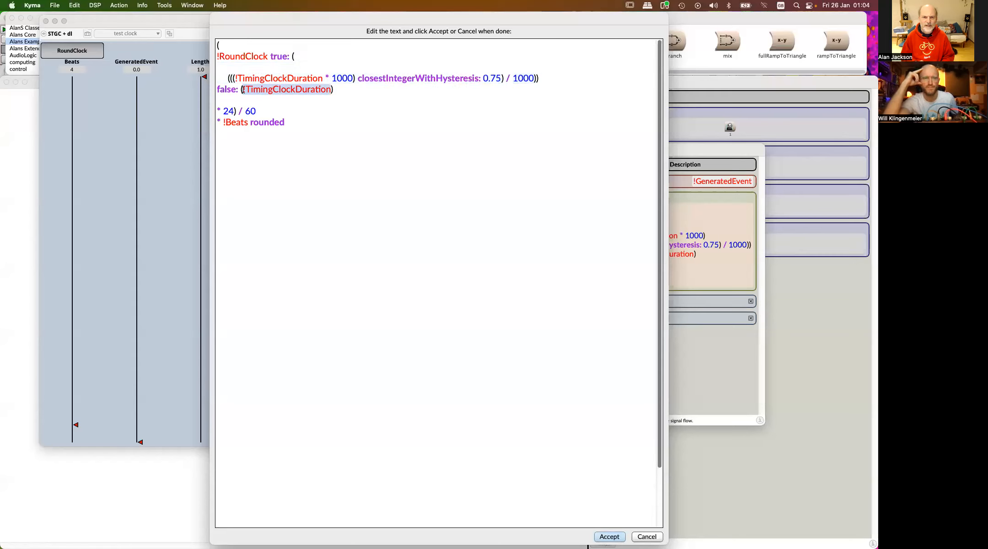
# Regroup the parentheses in the STGC Value expression to enclose only the RoundClock conditional, leaving * 24 / 60 outside, and accept the edit
pyautogui.doubleClick(219, 45)
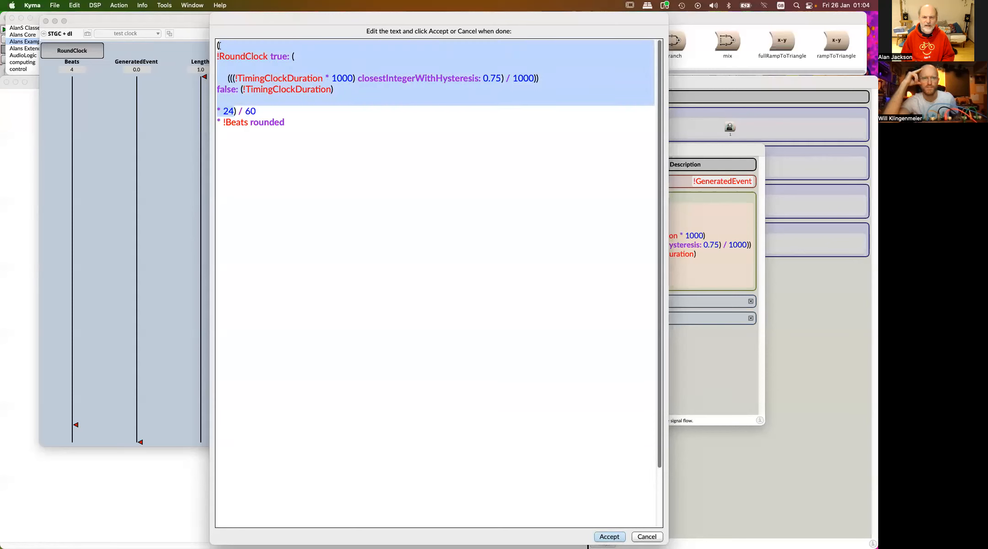
pyautogui.click(222, 45)
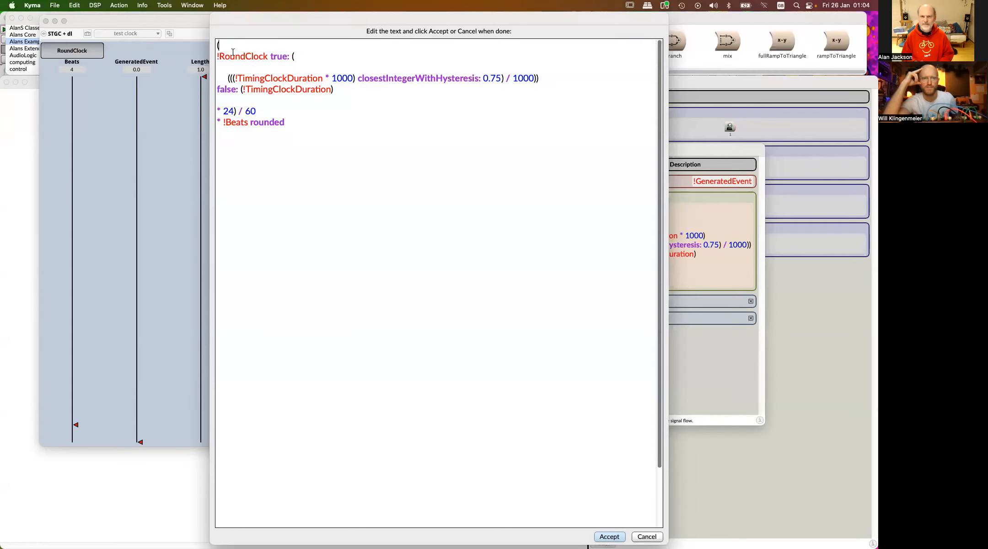
pyautogui.press('BackSpace')
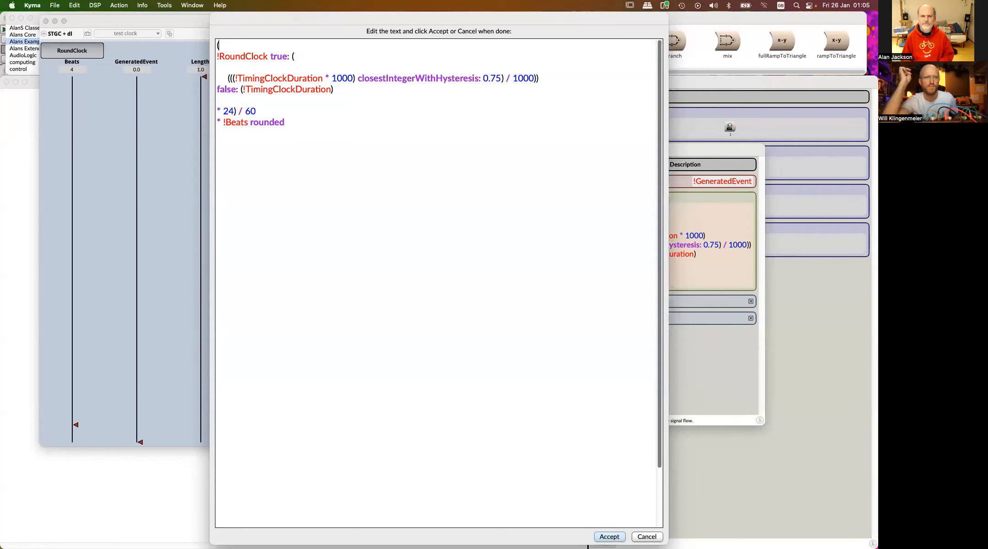
pyautogui.press('Down')
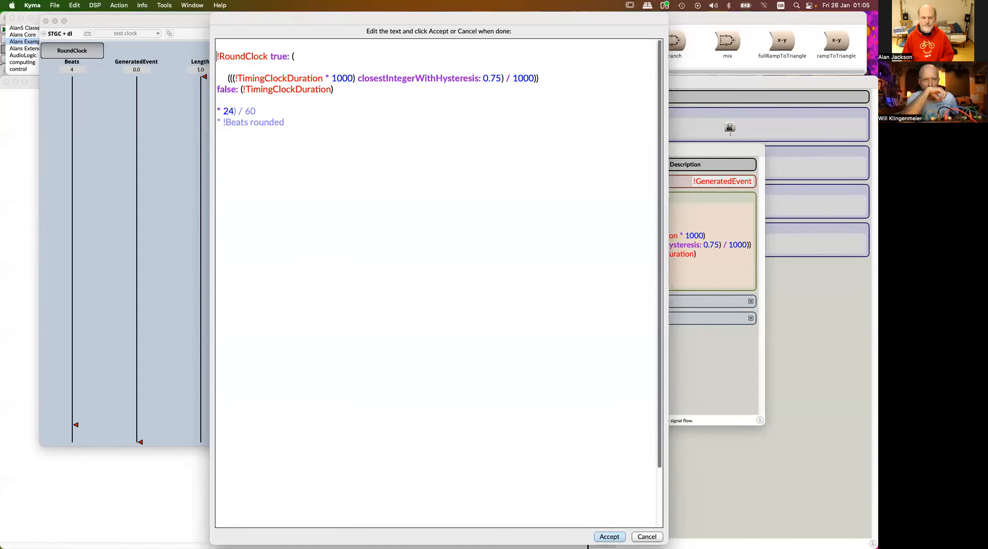
pyautogui.write('(')
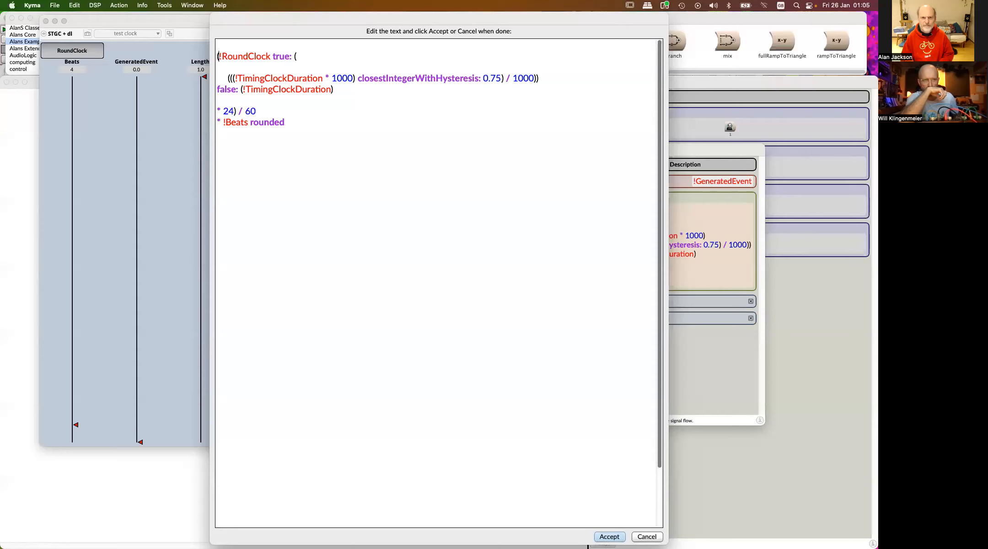
pyautogui.click(336, 90)
pyautogui.write(')')
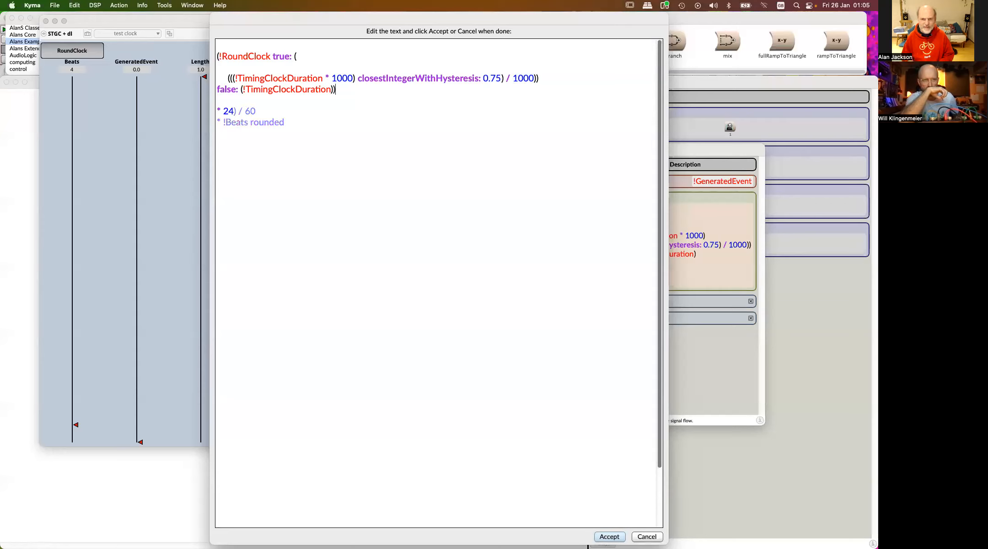
pyautogui.click(235, 112)
pyautogui.press('BackSpace')
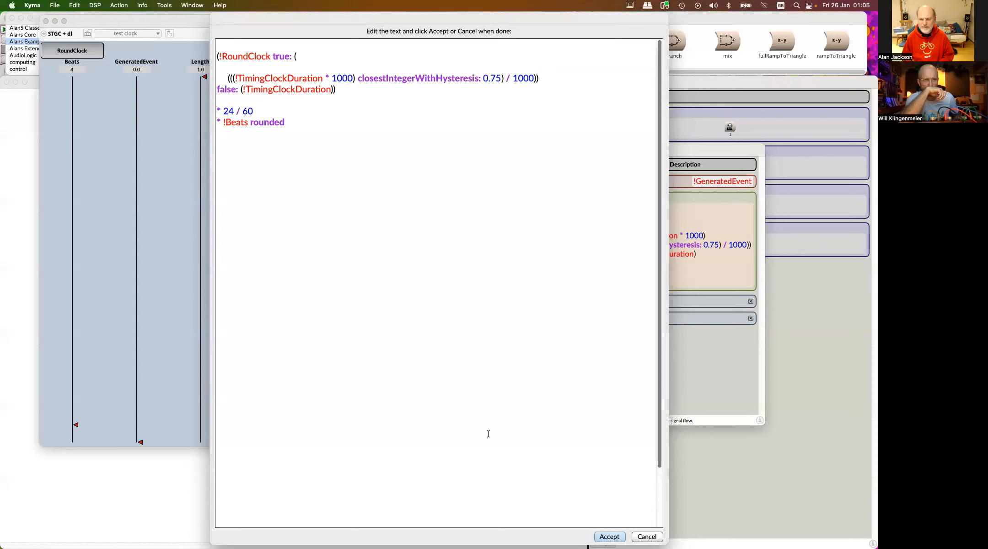
pyautogui.click(610, 537)
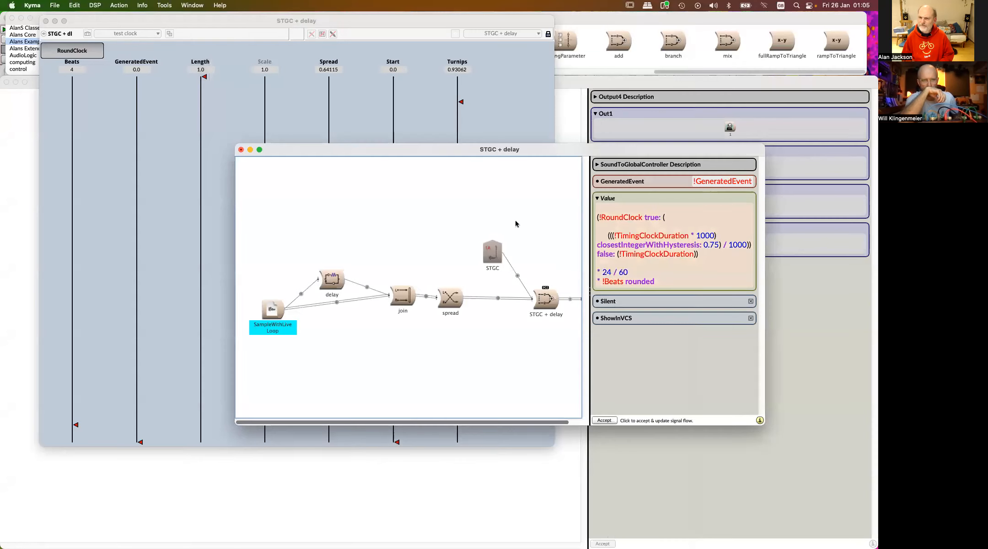
# Toggle RoundClock off and on in the playing sound to compare GeneratedEvent with and without rounding
pyautogui.click(93, 54)
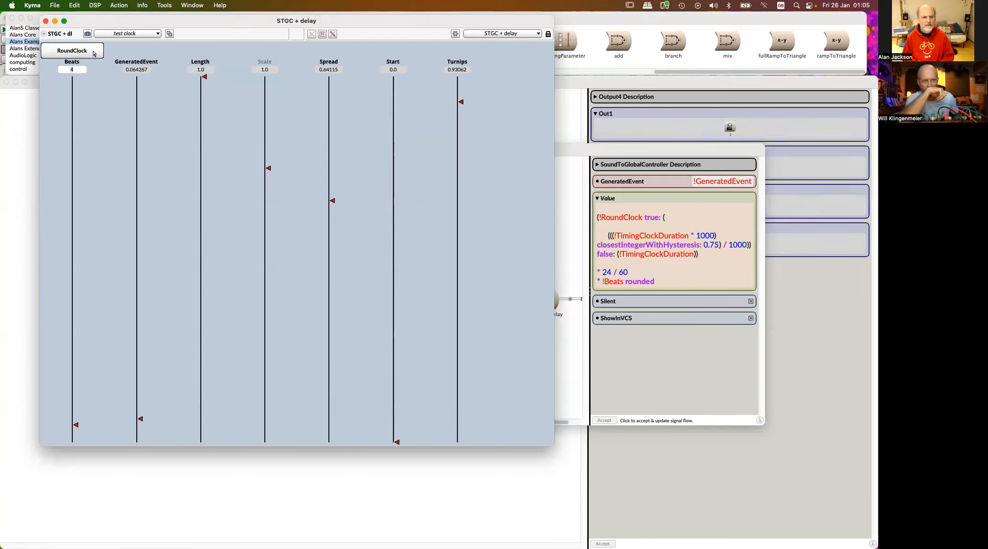
pyautogui.click(94, 53)
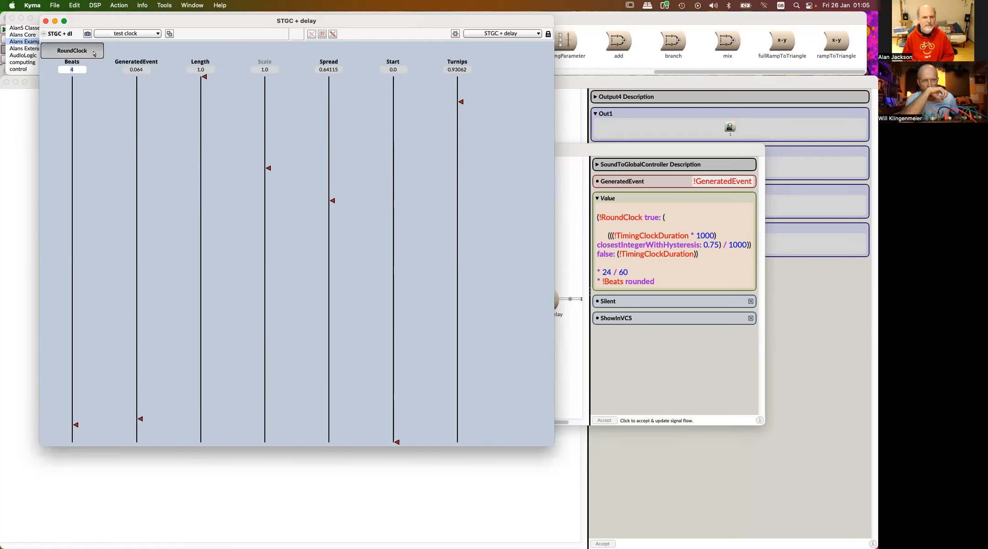
pyautogui.click(93, 53)
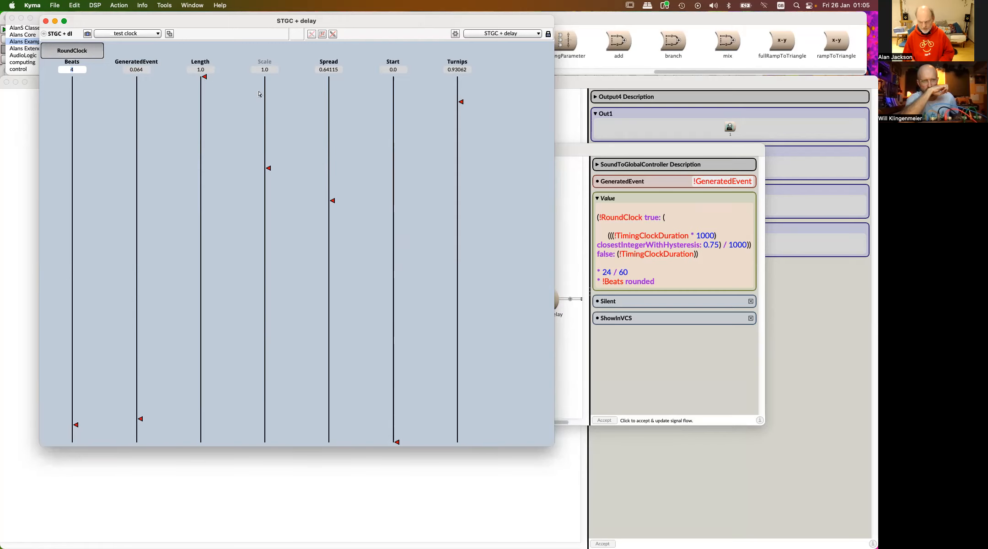
# Replace the delay's DelayScale expression with a copy of the corrected STGC Value expression and play the sound
pyautogui.click(728, 253)
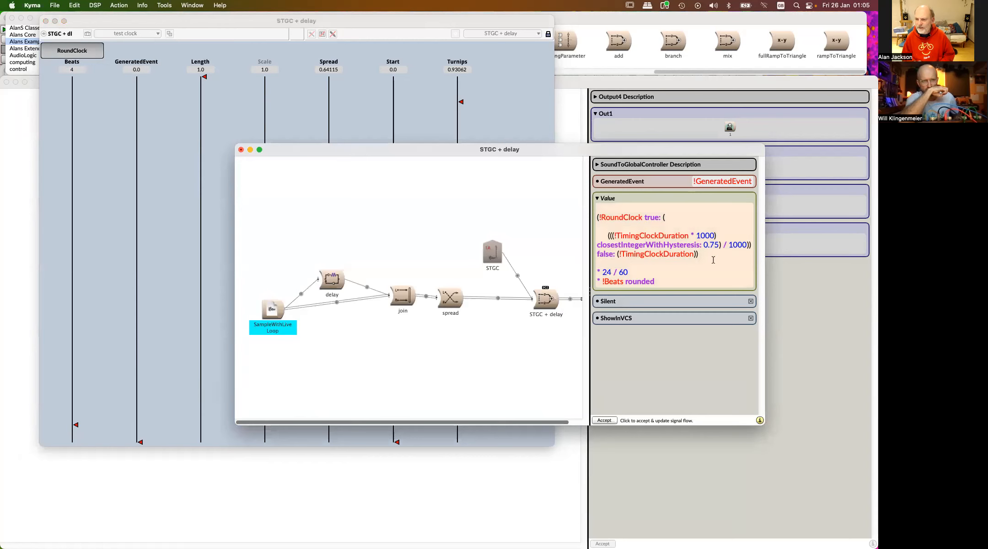
pyautogui.press('super+a')
pyautogui.press('super+c')
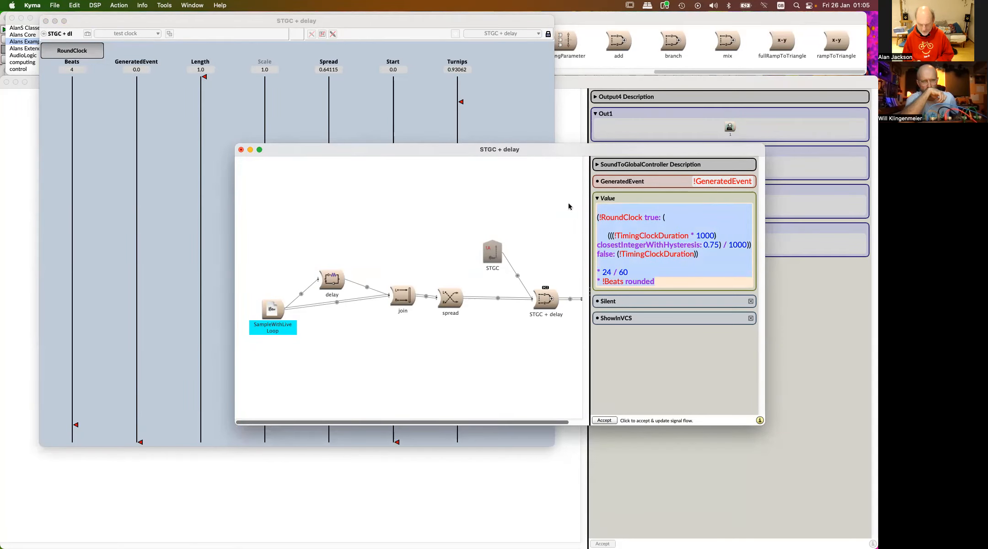
pyautogui.click(333, 284)
pyautogui.click(698, 312)
pyautogui.press('super+a')
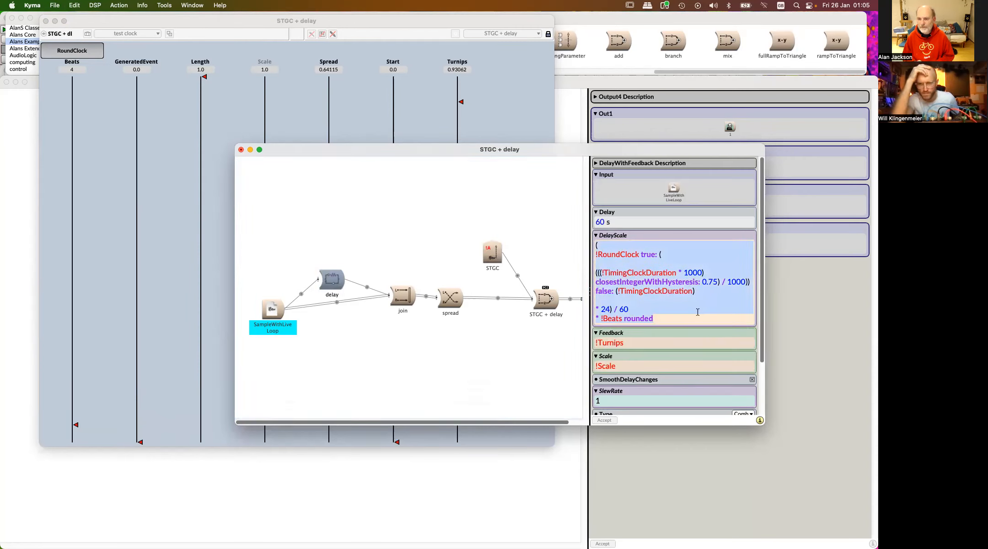
pyautogui.press('super+v')
pyautogui.click(527, 234)
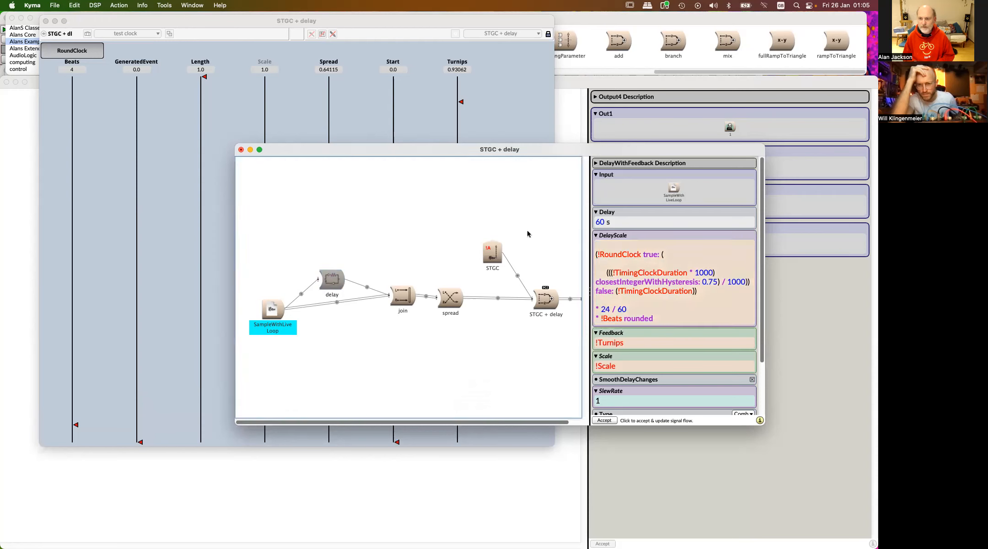
pyautogui.press('super+p')
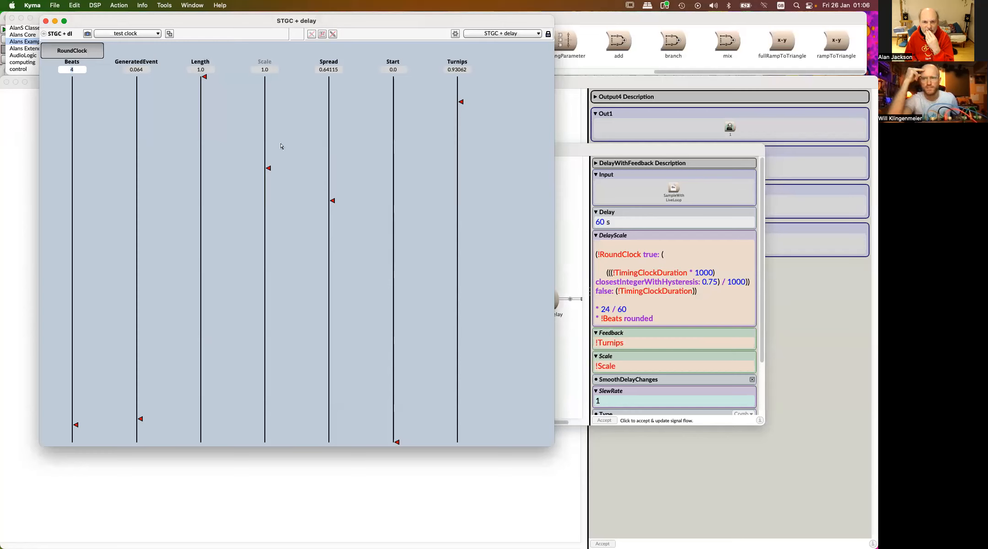
# Adjust the playing delay's controls: Beats 2, Turnips about 0.79, Scale about 0.70, and RoundClock off
pyautogui.moveTo(78, 423)
pyautogui.mouseDown()
pyautogui.moveTo(76, 408)
pyautogui.moveTo(76, 436)
pyautogui.mouseUp()
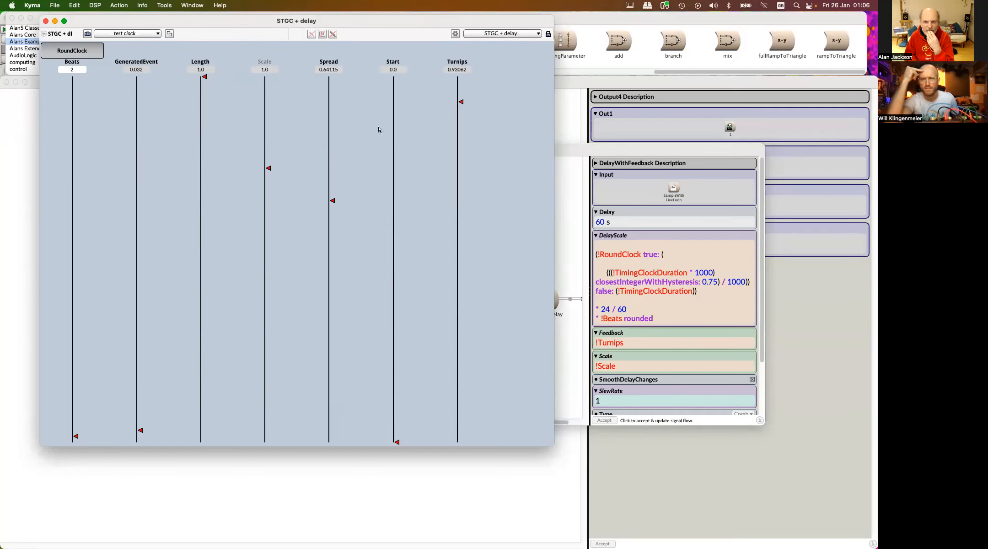
pyautogui.moveTo(463, 103); pyautogui.dragTo(463, 153)
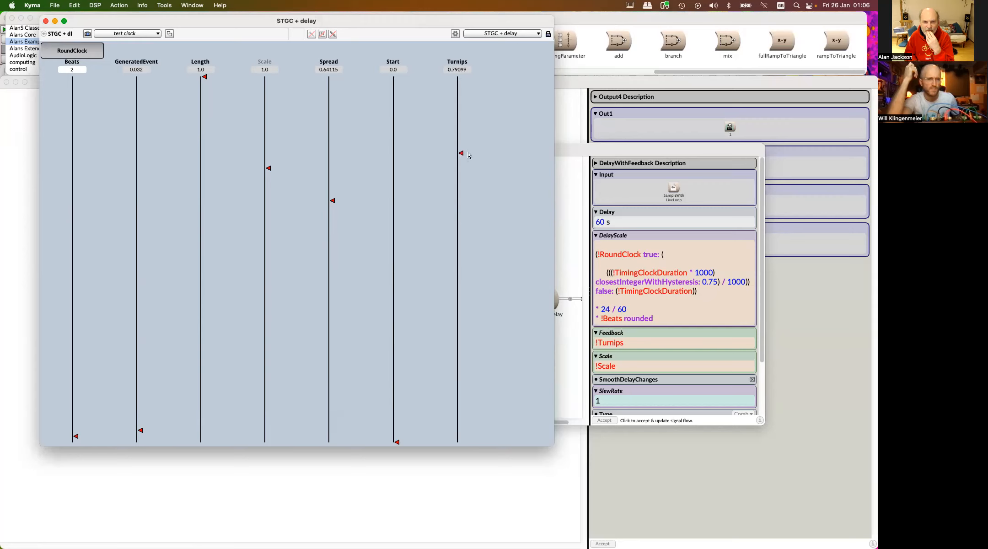
pyautogui.moveTo(269, 173); pyautogui.dragTo(269, 197)
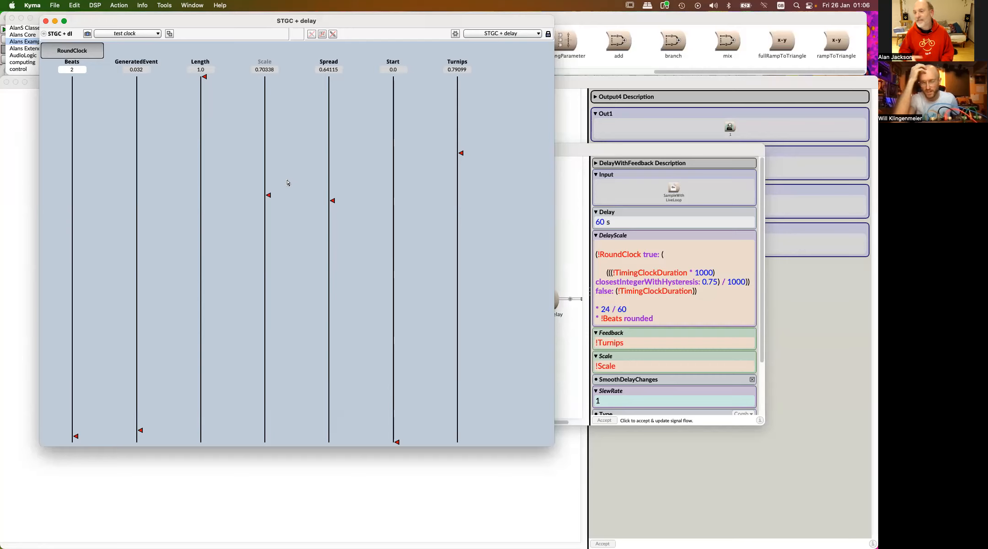
pyautogui.click(88, 55)
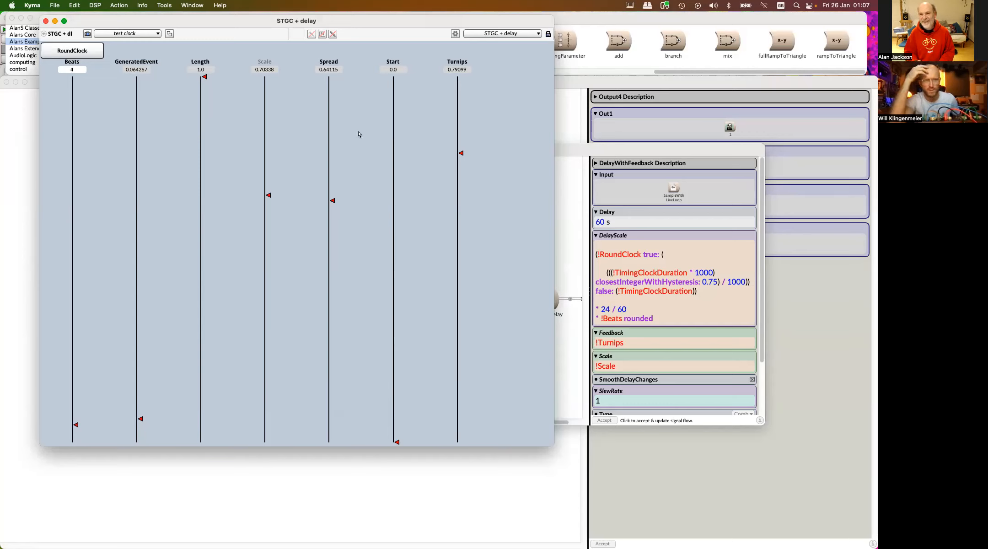
# Set the delay's SlewRate to 10 and play the updated STGC + delay sound
pyautogui.scroll(-3, 674, 293)
pyautogui.scroll(-1, 674, 293)
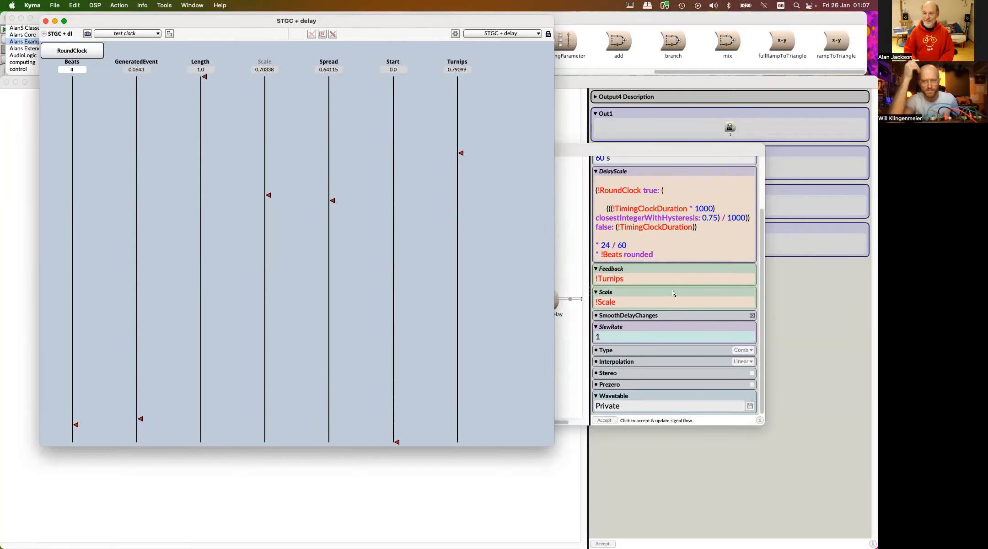
pyautogui.click(631, 337)
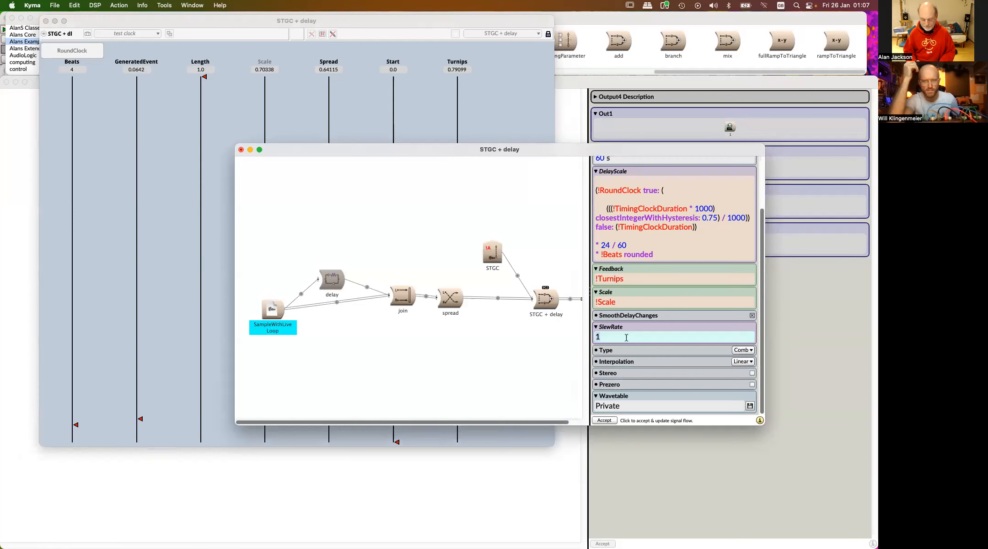
pyautogui.write('10')
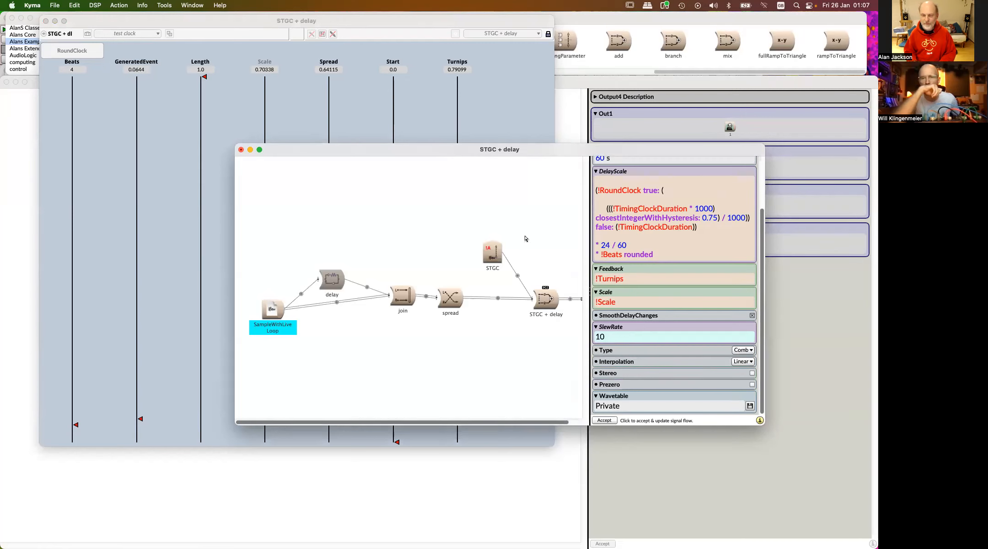
pyautogui.click(525, 238)
pyautogui.click(542, 301)
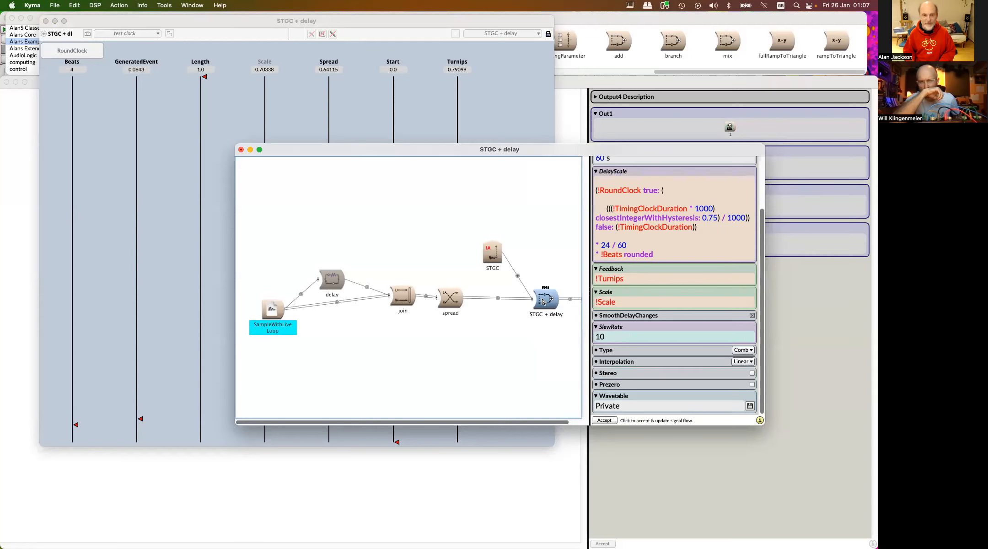
pyautogui.click(166, 61)
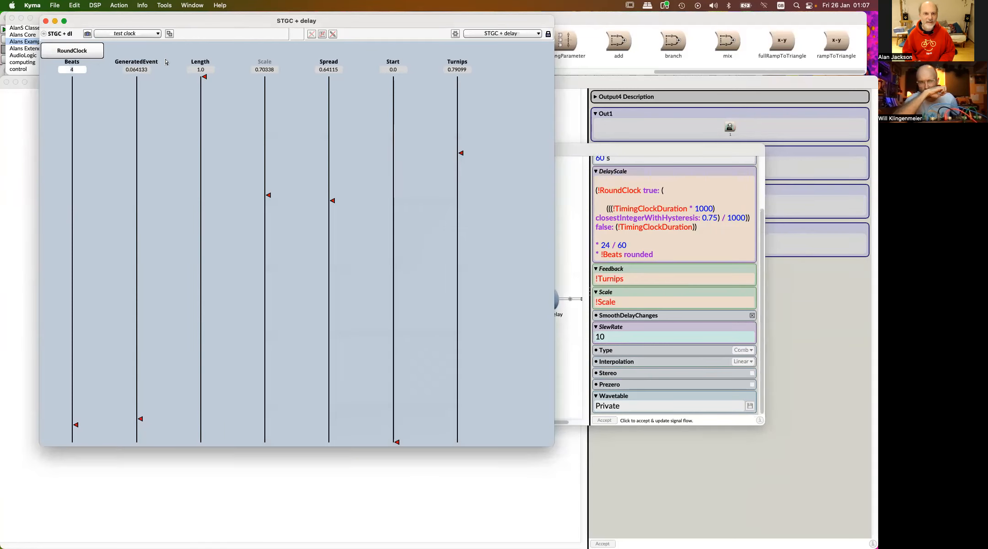
# Save the current control settings as a new preset and replay the sound
pyautogui.click(89, 34)
pyautogui.press('Return')
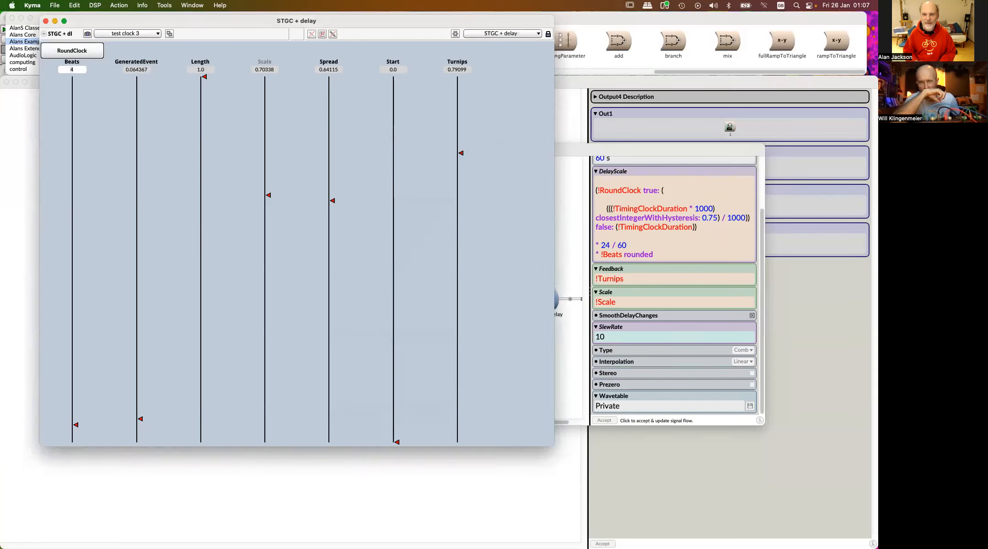
pyautogui.click(567, 221)
pyautogui.press('space')
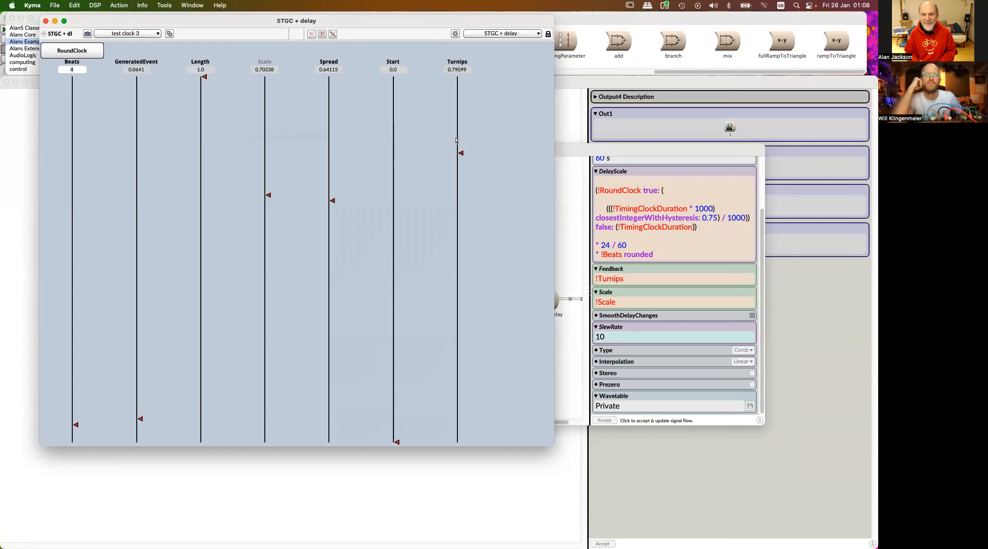
# Test the feedback with Turnips at 0 and about 0.85, and set Beats to 8
pyautogui.moveTo(461, 153)
pyautogui.mouseDown()
pyautogui.moveTo(460, 287)
pyautogui.moveTo(488, 487)
pyautogui.mouseUp()
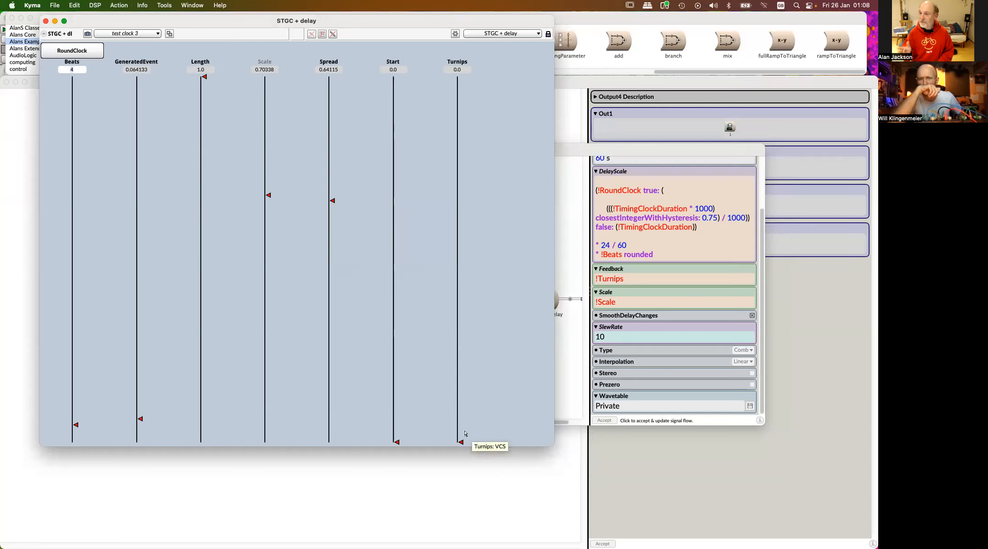
pyautogui.moveTo(463, 437); pyautogui.dragTo(466, 133)
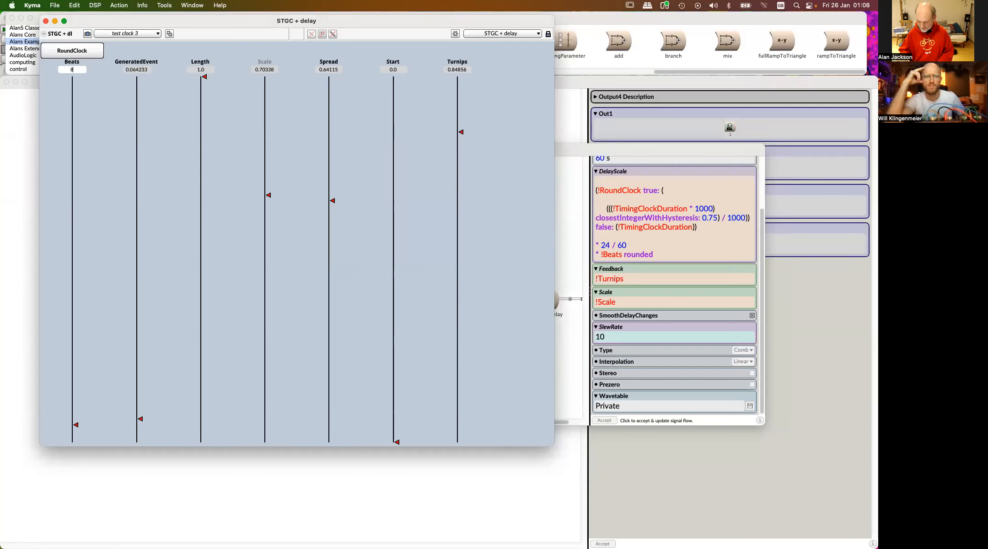
pyautogui.press('Return')
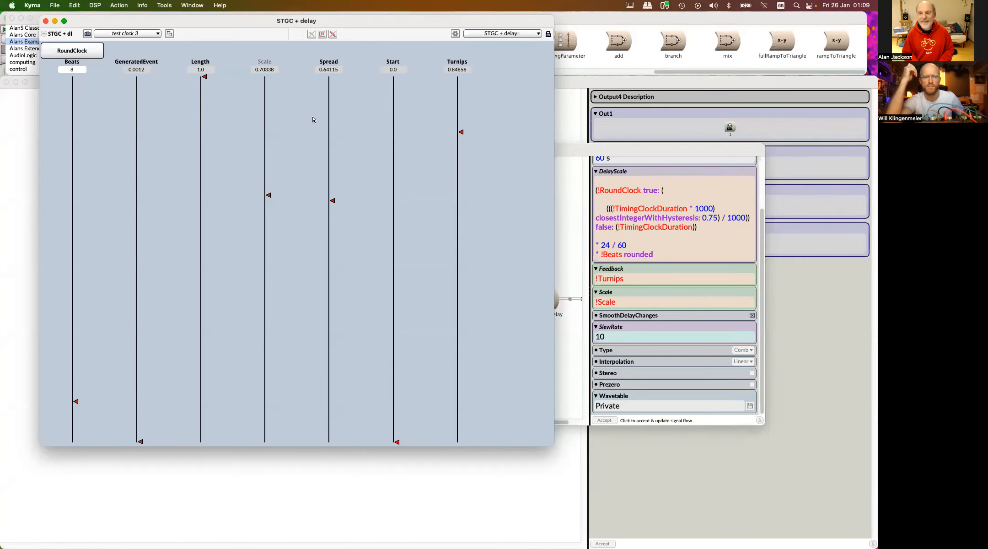
# Turn off SmoothDelayChanges for the delay and play the STGC + delay sound again
pyautogui.click(684, 257)
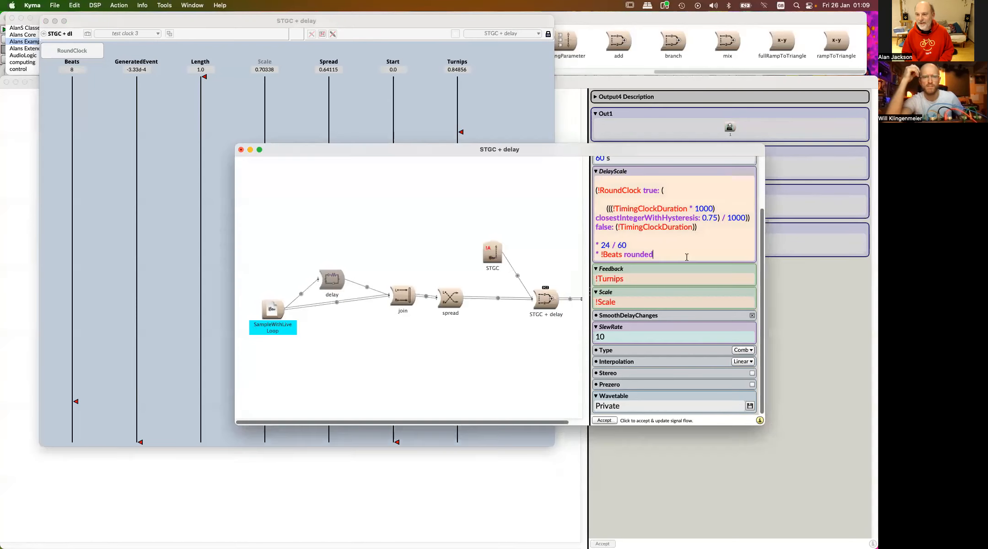
pyautogui.click(753, 315)
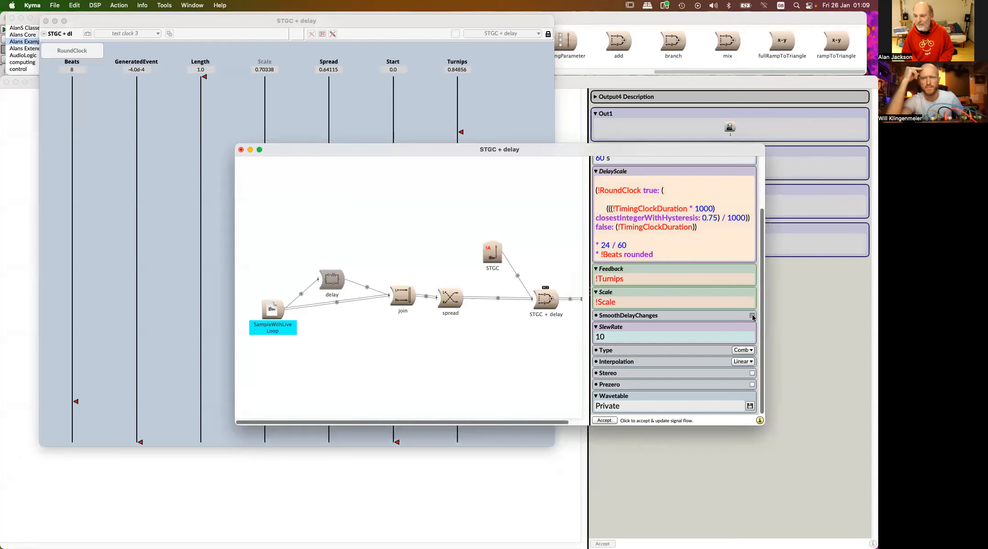
pyautogui.click(548, 297)
pyautogui.press('space')
# Turn on RoundClock and test the unsmoothed delay with Beats at 16 and back at 4
pyautogui.click(94, 53)
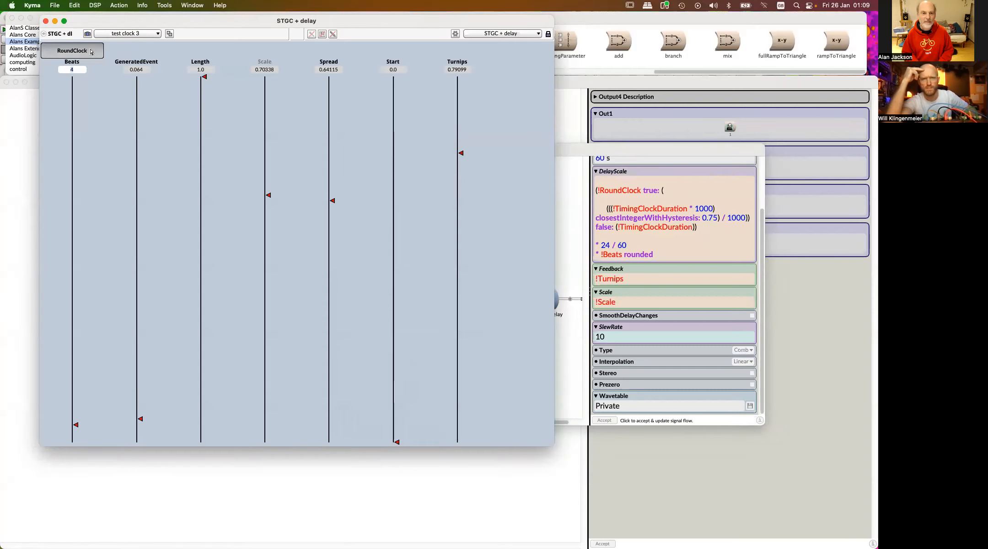
pyautogui.moveTo(70, 339); pyautogui.dragTo(71, 355)
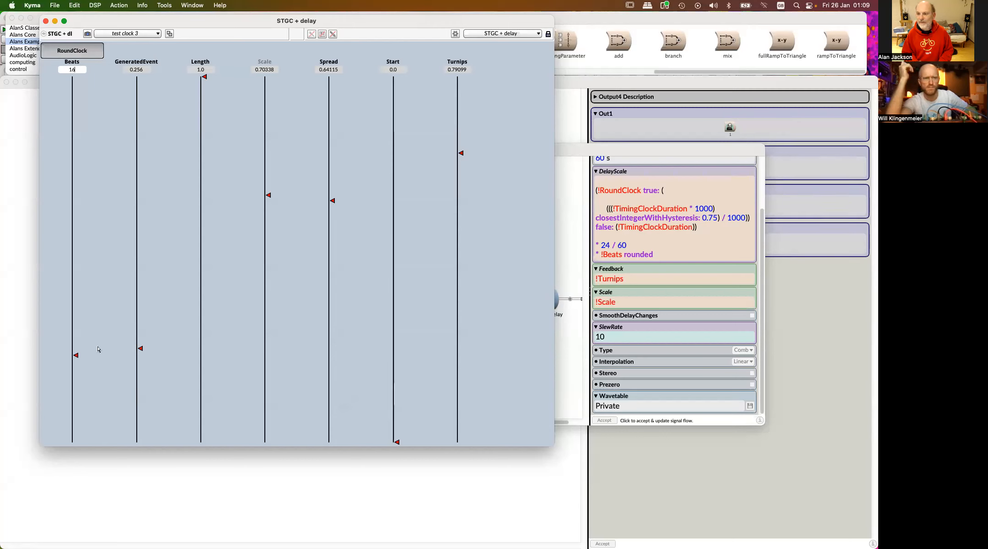
pyautogui.moveTo(76, 366); pyautogui.dragTo(77, 426)
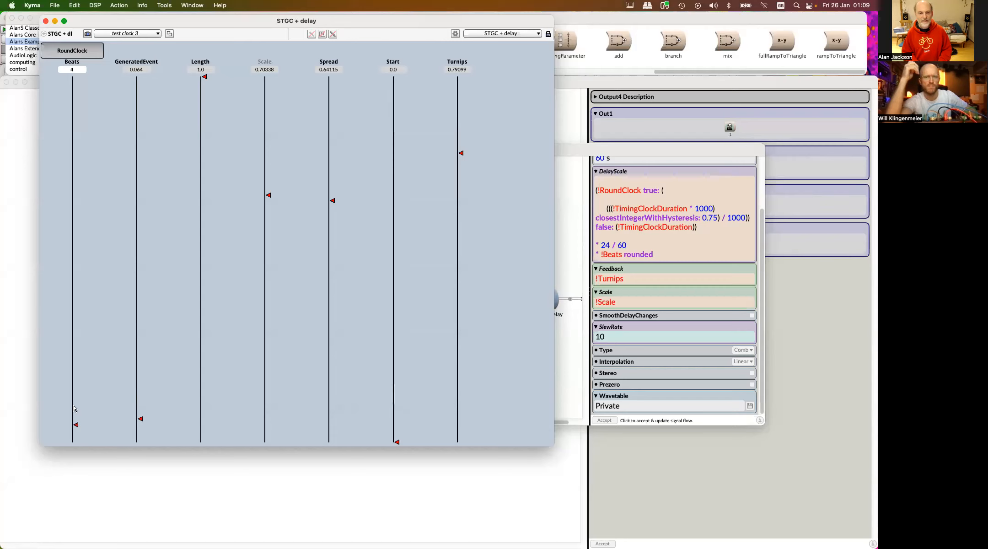
# Test Beats at 7, 6 and 9 while lowering Turnips to about 0.64 and 0.51, and save the settings as preset "test clock 4"
pyautogui.click(74, 407)
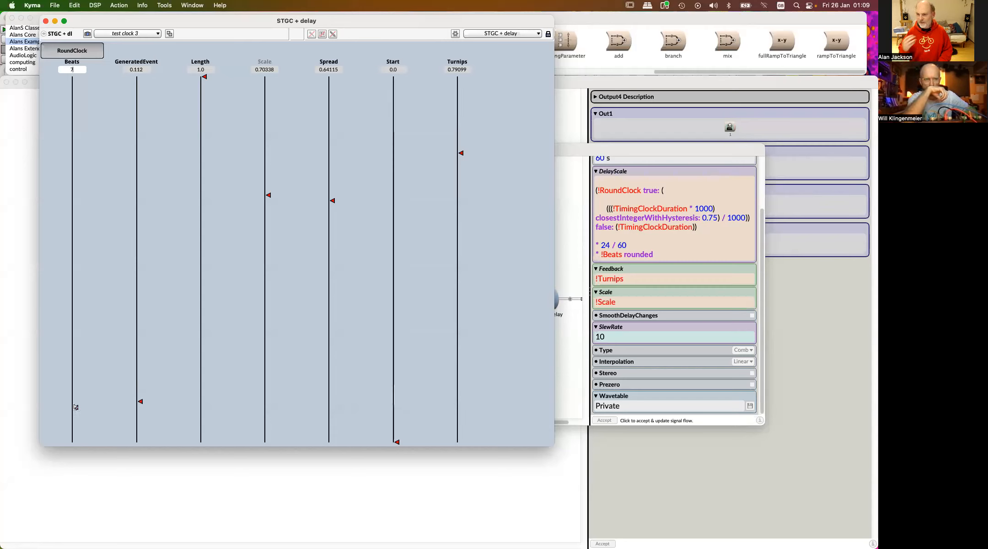
pyautogui.moveTo(75, 407); pyautogui.dragTo(76, 414)
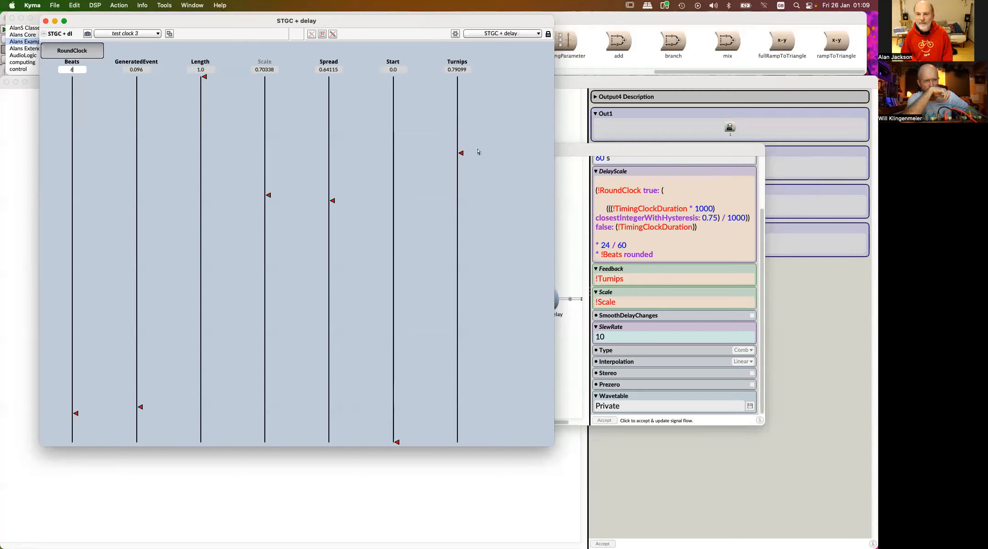
pyautogui.moveTo(463, 154); pyautogui.dragTo(464, 212)
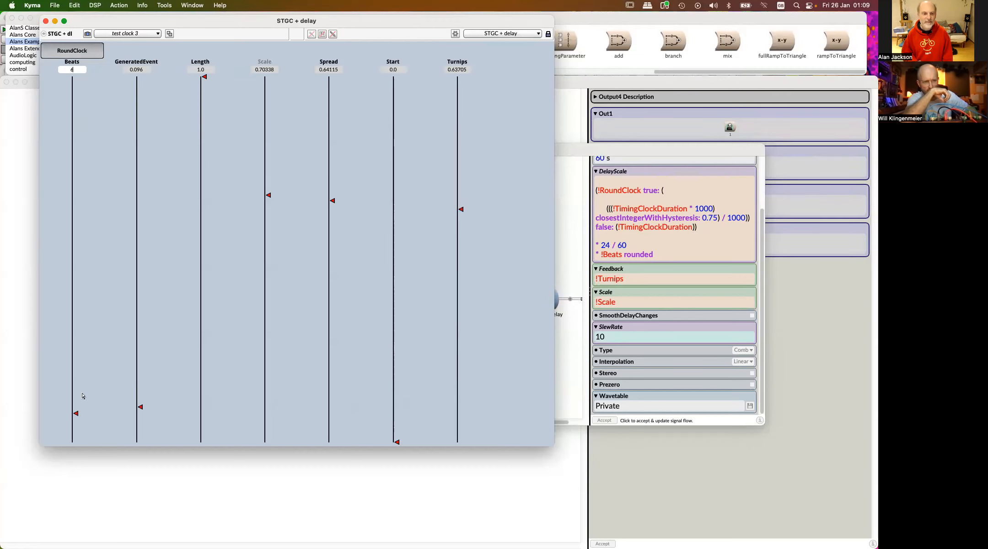
pyautogui.moveTo(76, 412); pyautogui.dragTo(76, 397)
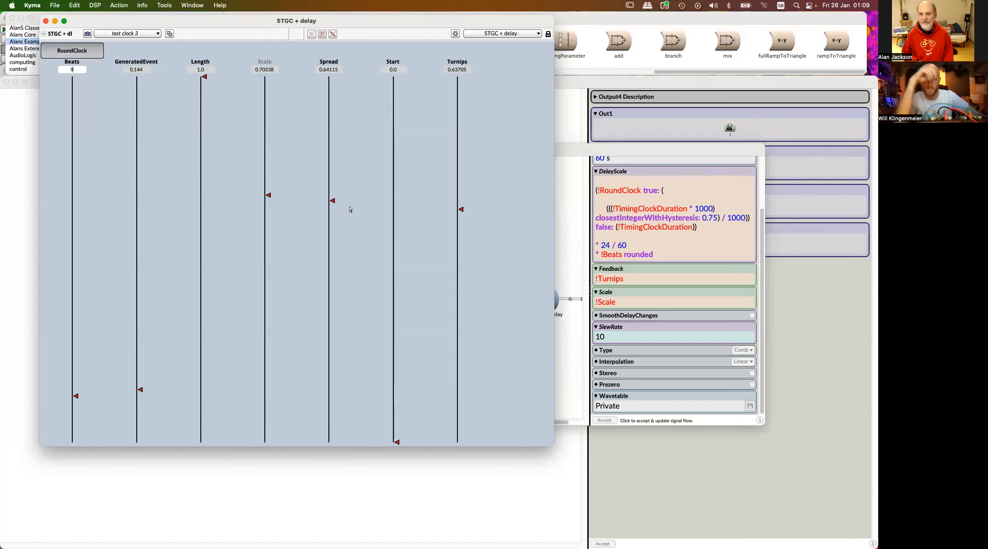
pyautogui.moveTo(461, 213); pyautogui.dragTo(463, 257)
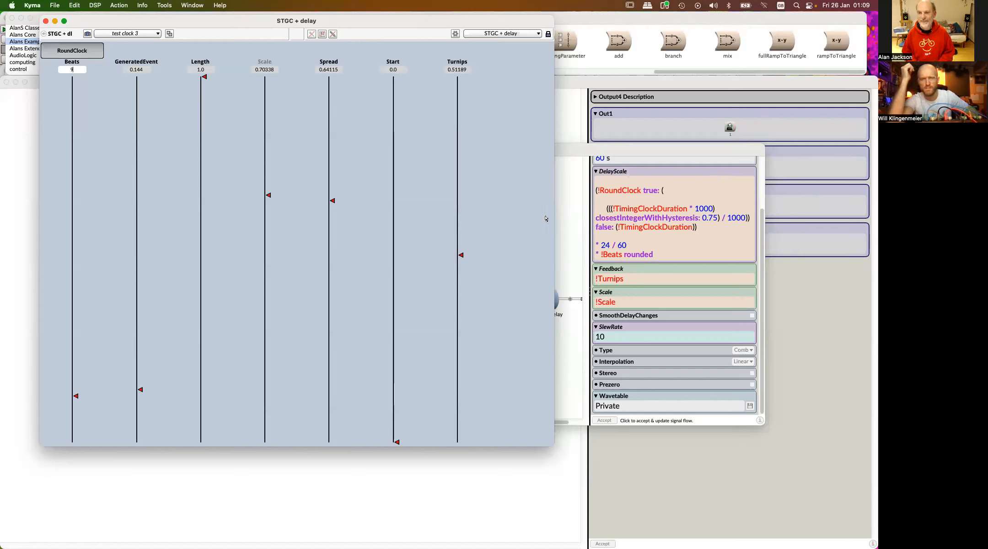
pyautogui.click(87, 34)
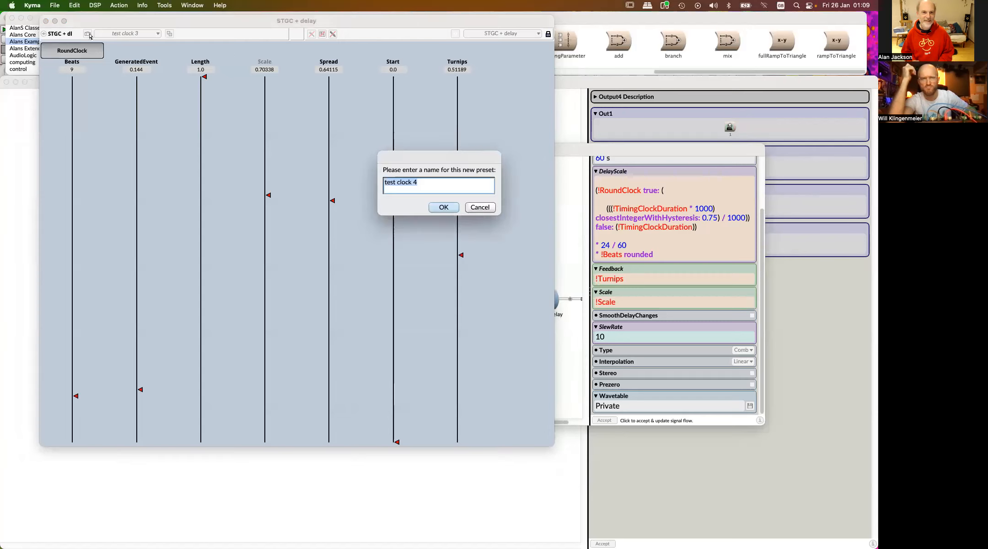
pyautogui.press('Return')
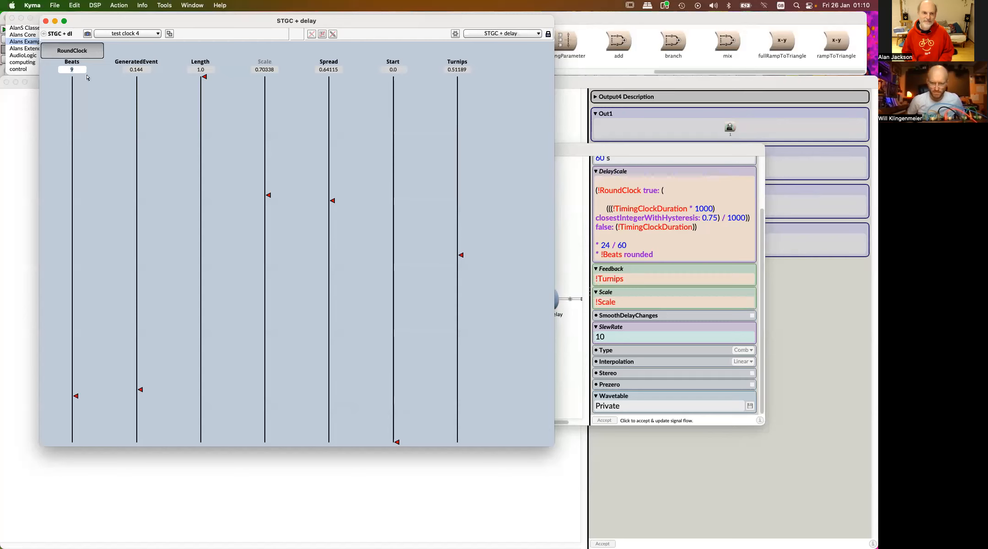
# Test the delay with Beats set to 2 and Turnips raised to about 0.88
pyautogui.write('2')
pyautogui.press('Return')
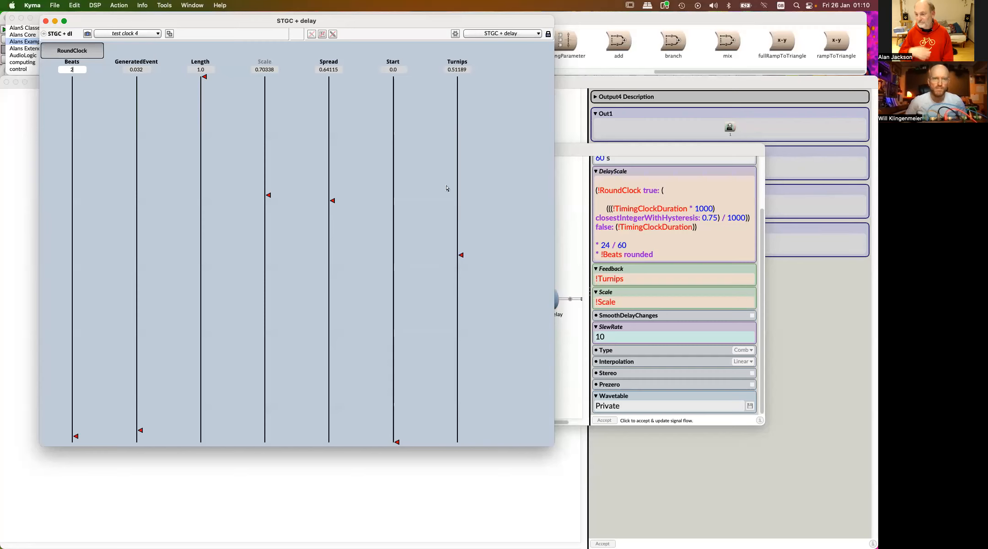
pyautogui.moveTo(463, 251); pyautogui.dragTo(469, 123)
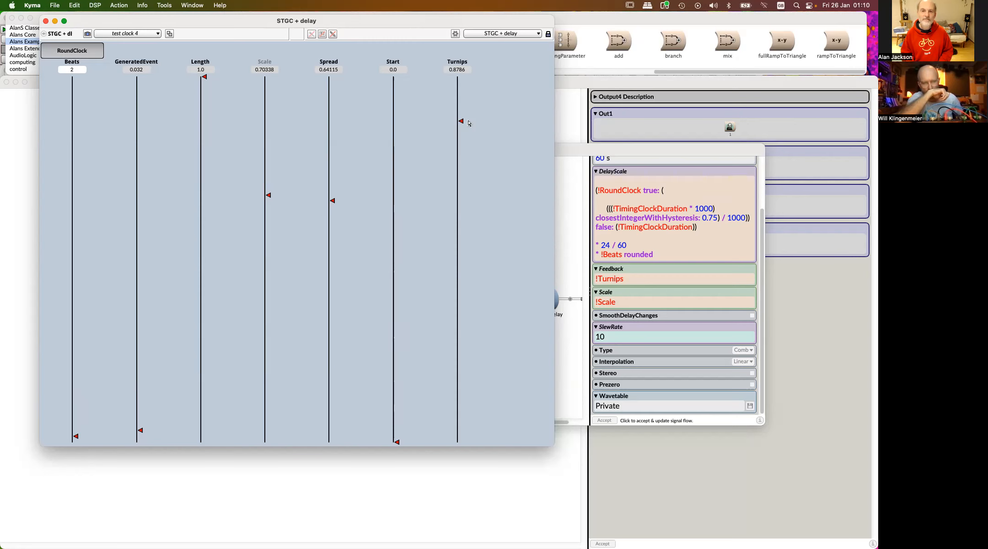
# Rename the STGC + delay sound in the signal flow as "MIDI Synced Delay"
pyautogui.click(571, 222)
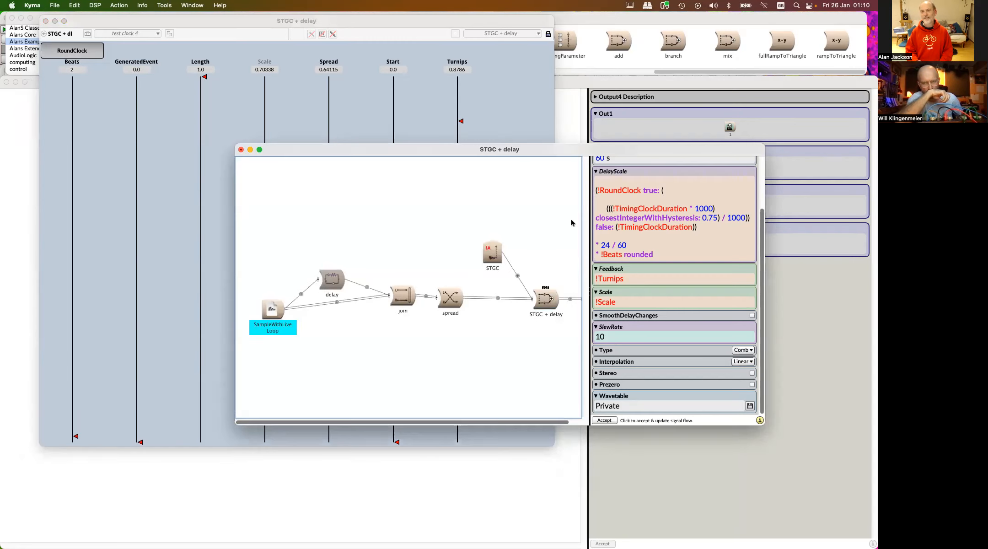
pyautogui.hscroll(2, 542, 297)
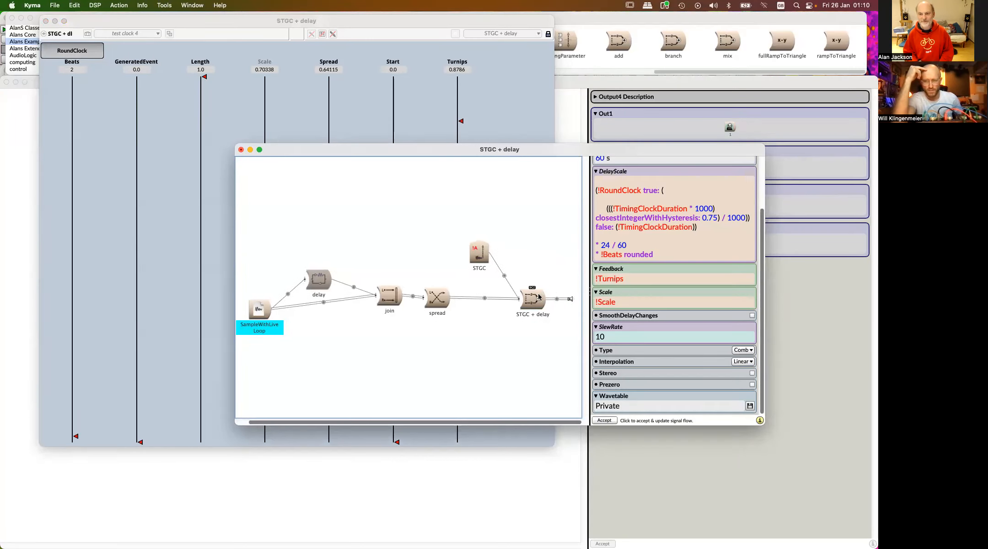
pyautogui.click(530, 305)
pyautogui.press('Return')
pyautogui.write('MIDI Synced Delay')
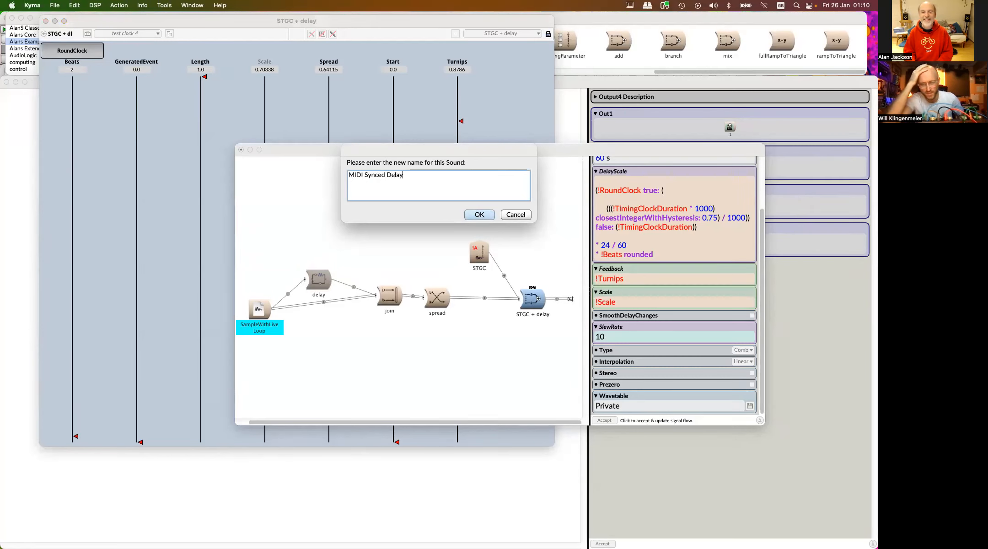
pyautogui.press('Return')
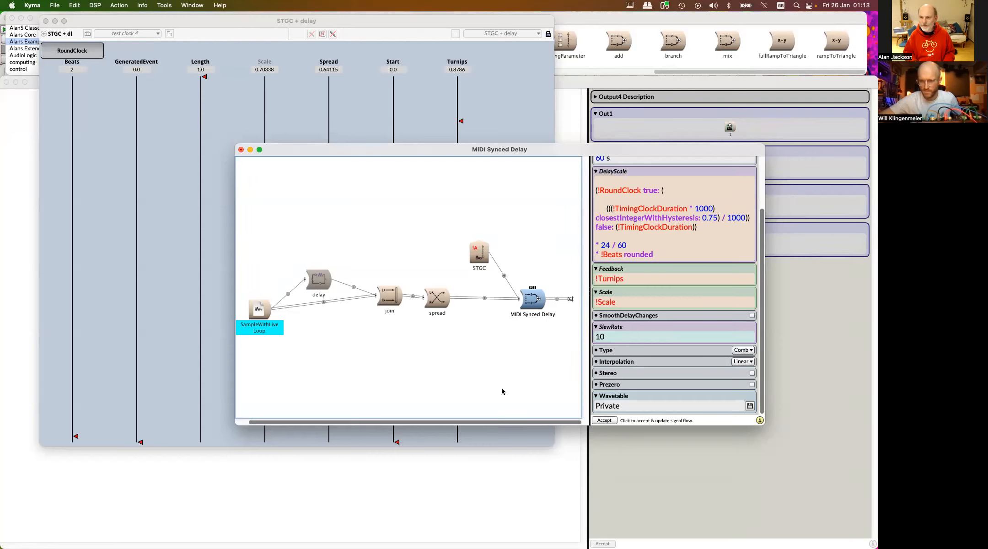
# Examine the RoundClock expression and its closestIntegerWithHysteresis rounding in the delay's DelayScale parameter
pyautogui.click(667, 216)
pyautogui.doubleClick(666, 216)
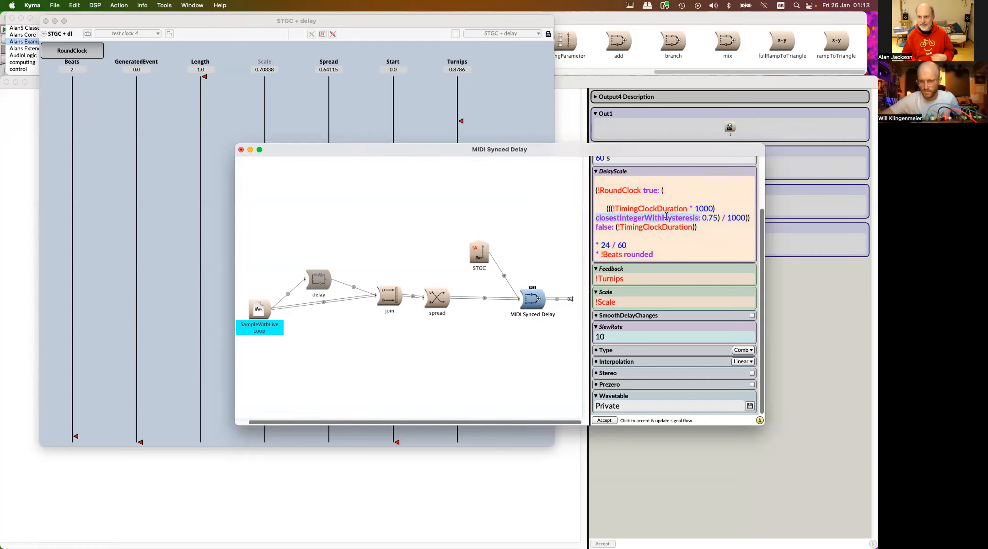
pyautogui.click(709, 224)
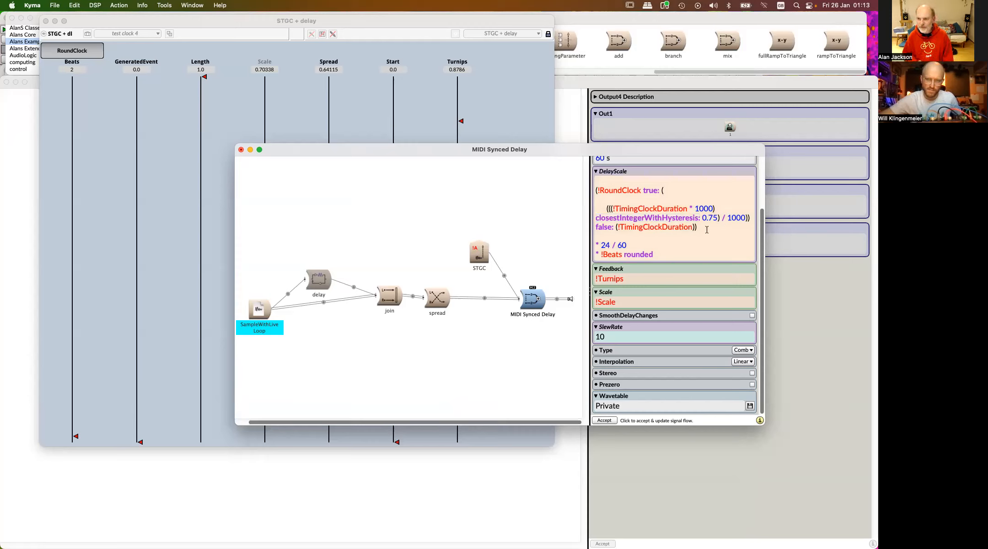
pyautogui.moveTo(693, 227); pyautogui.dragTo(604, 187)
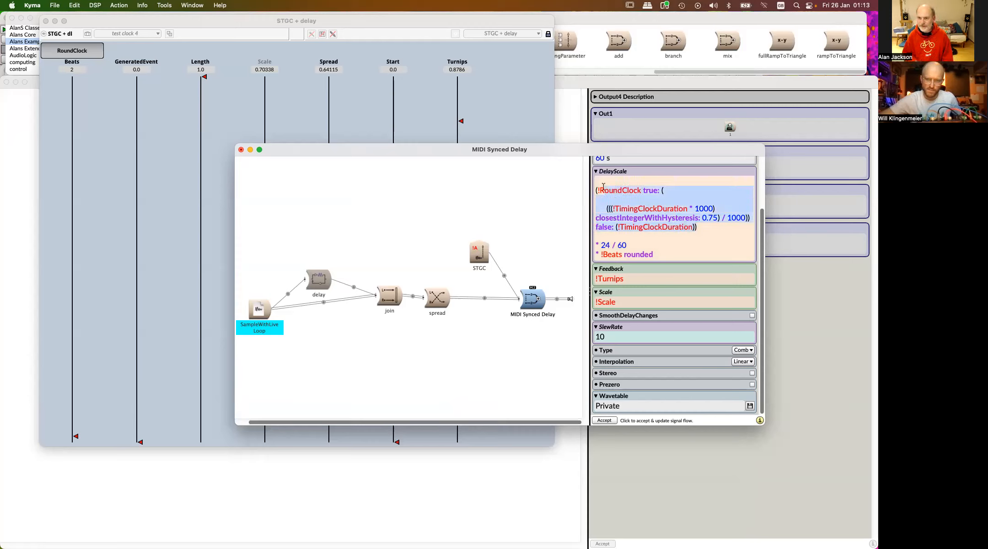
pyautogui.click(640, 210)
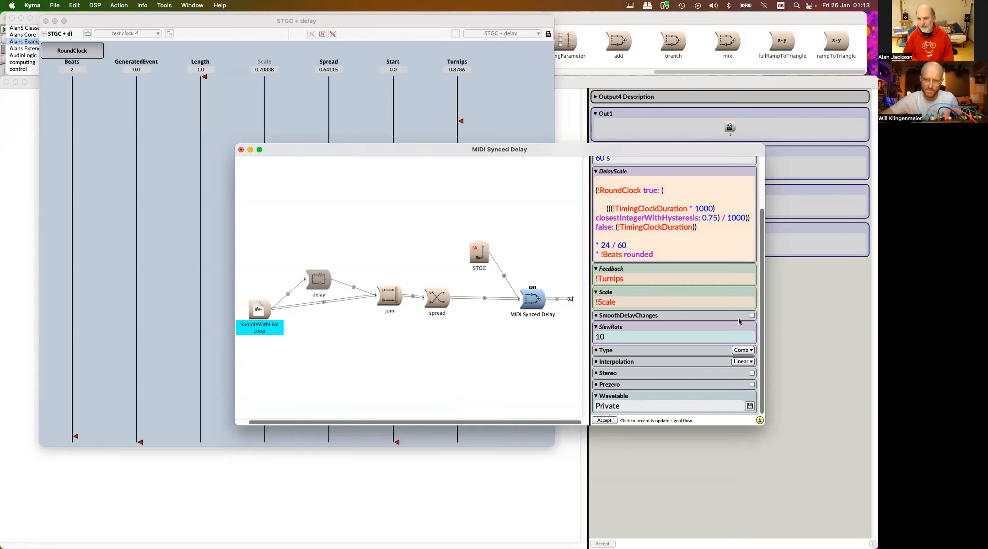